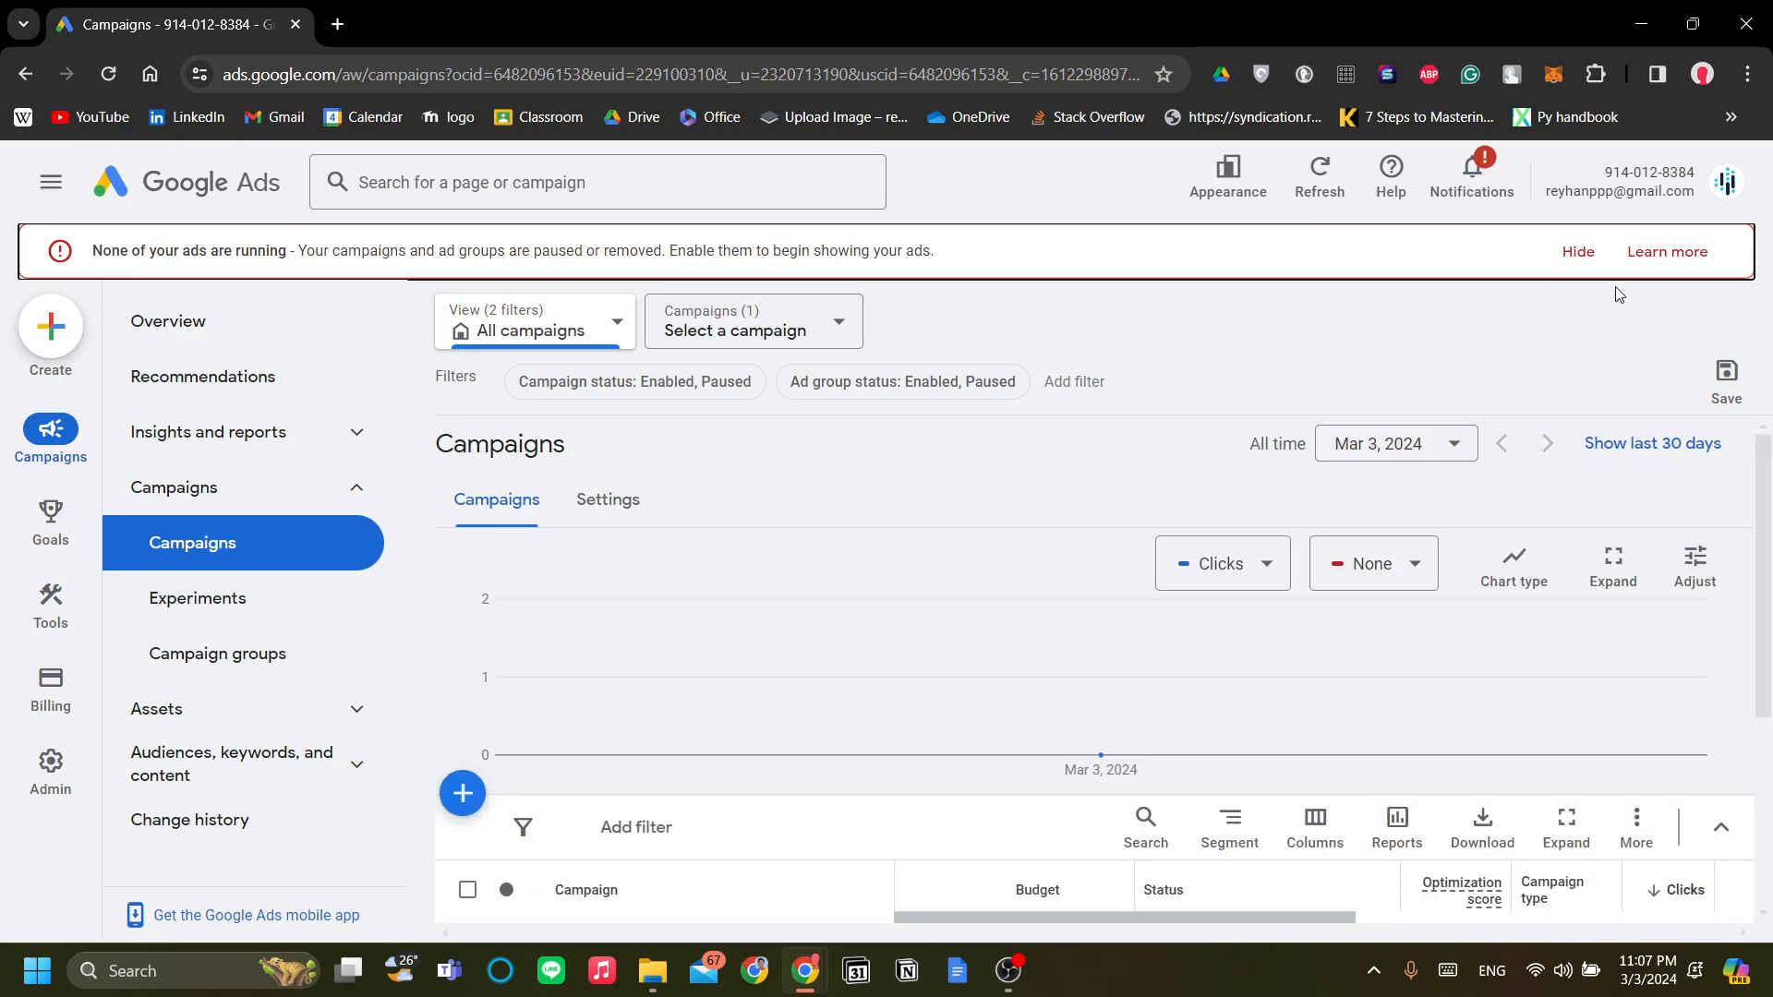
Hide the notice about no ads running and dismiss the Google AI tip on the campaigns overview
click(1578, 251)
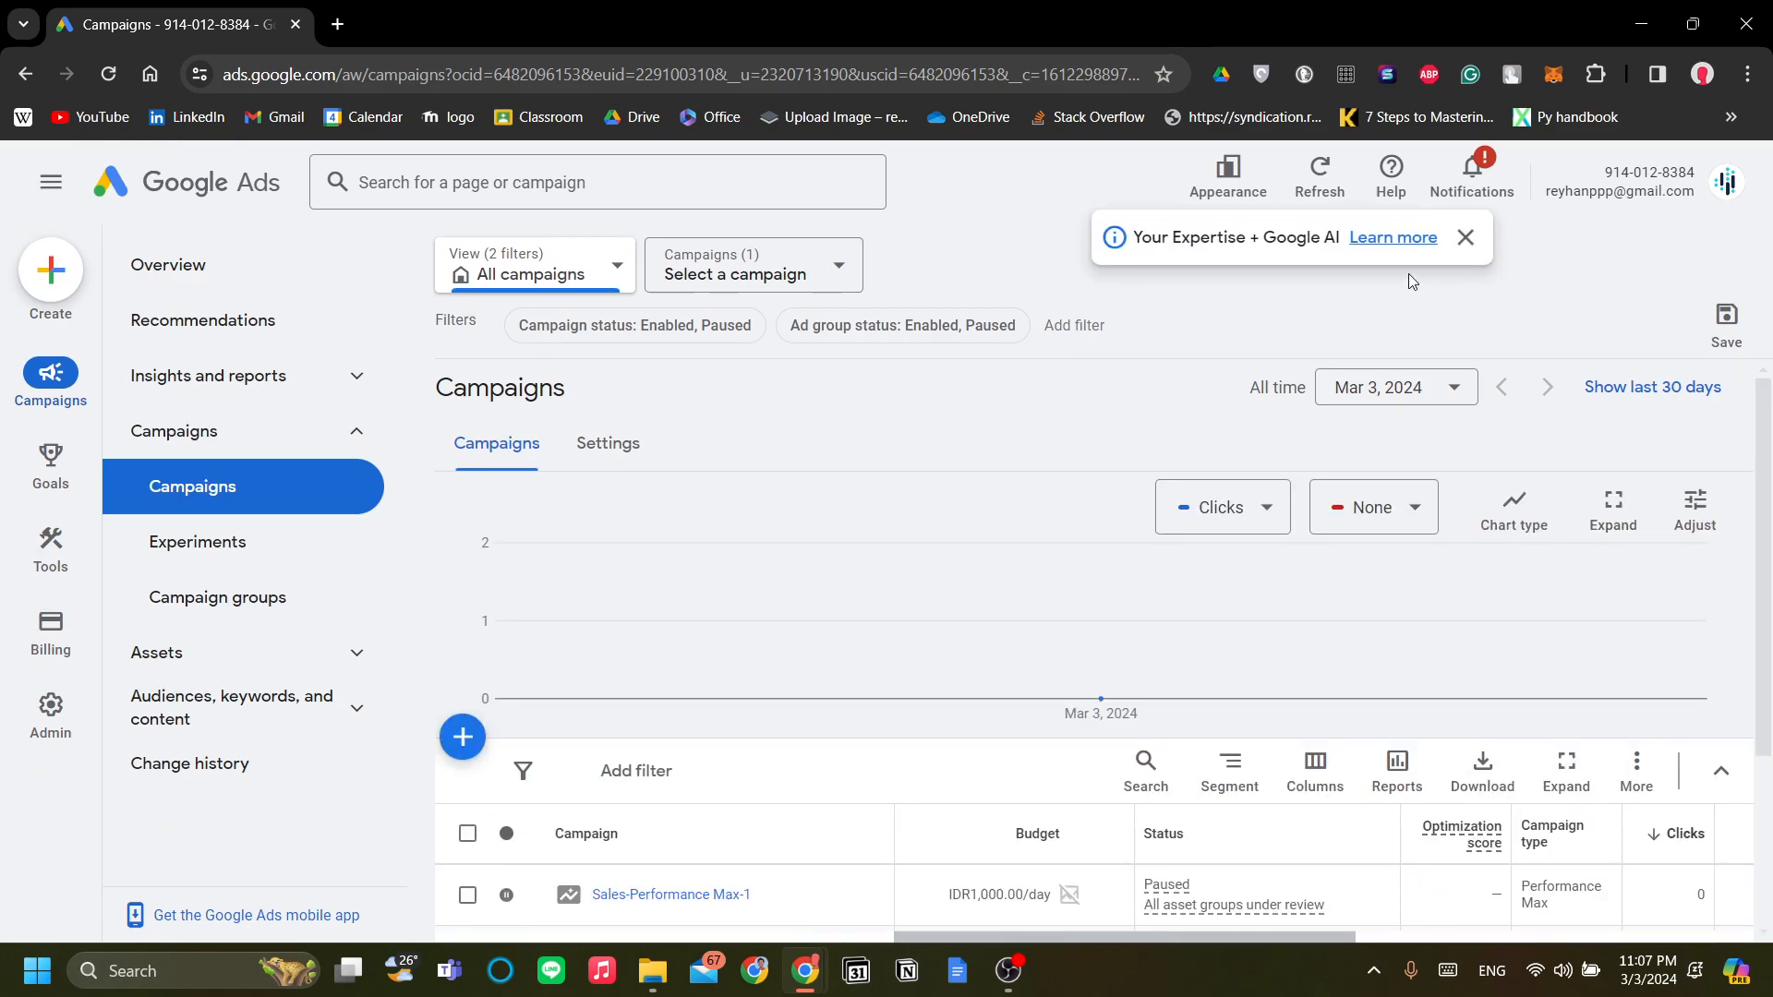
click(1466, 237)
scroll(1179, 534, down, 3)
scroll(1115, 593, up, 1)
scroll(890, 594, up, 1)
scroll(1729, 804, down, 1)
scroll(1730, 806, up, 1)
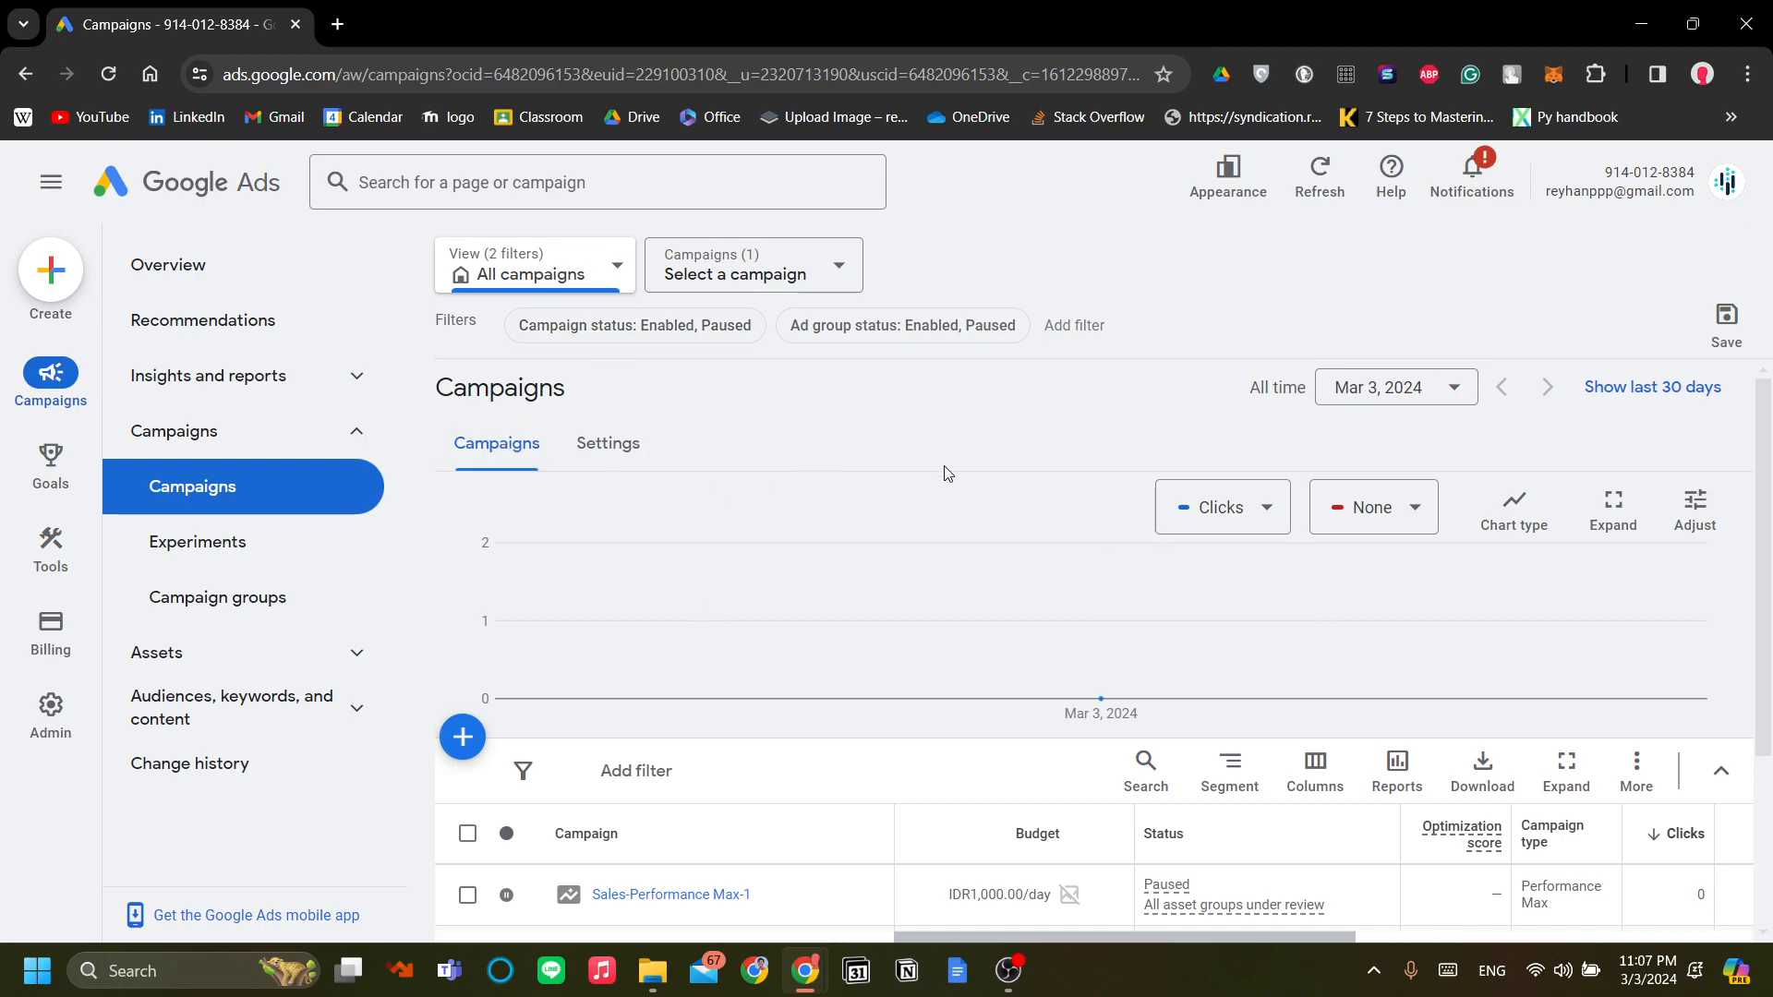
Start creating a new campaign and look over the available campaign objectives
click(50, 269)
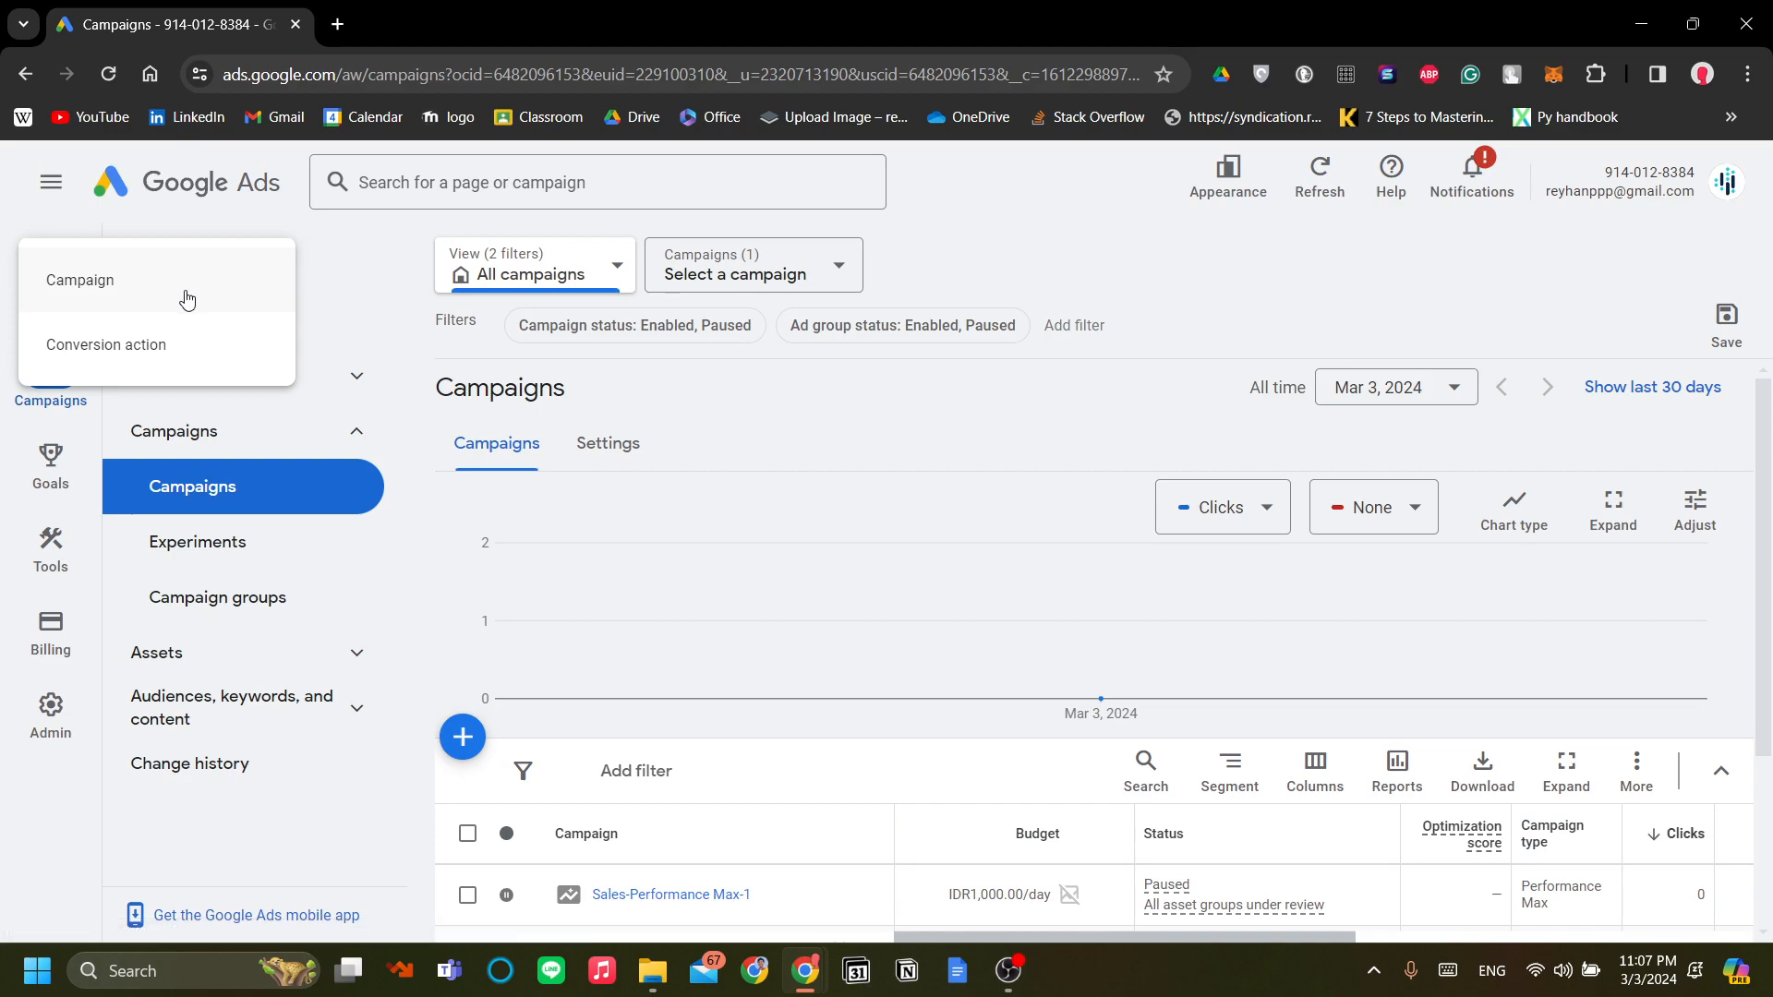
click(216, 299)
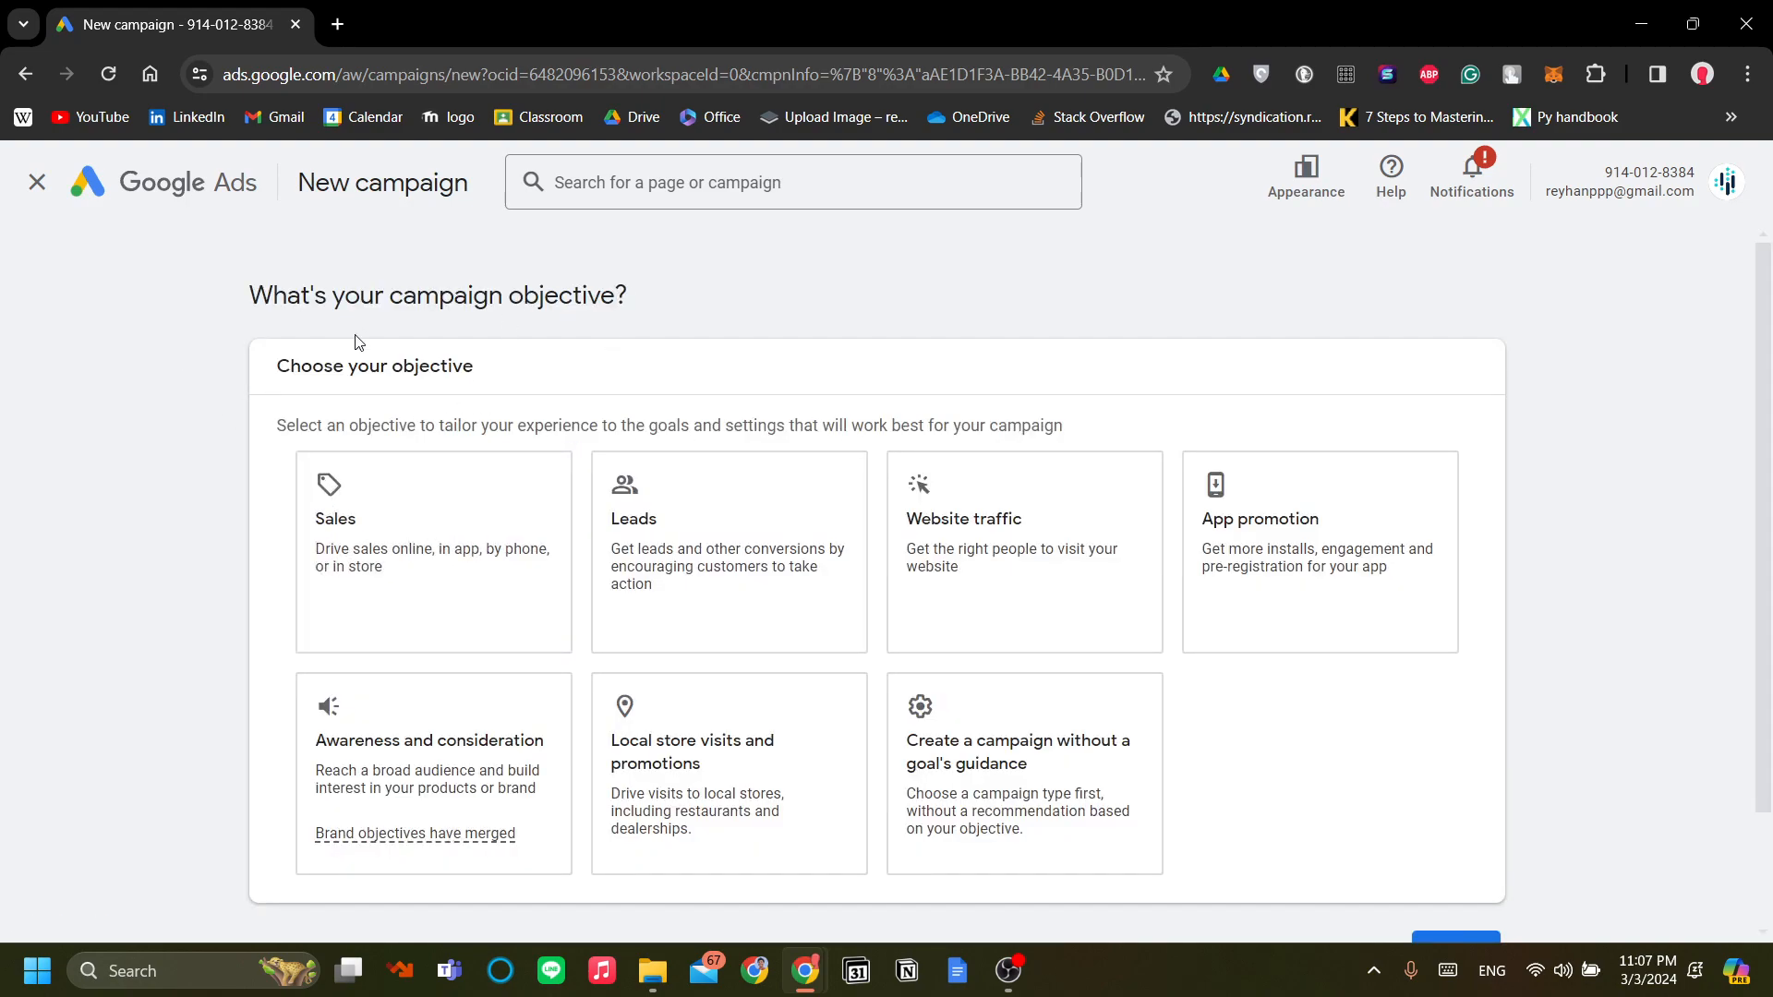
scroll(961, 457, down, 1)
scroll(1280, 602, up, 1)
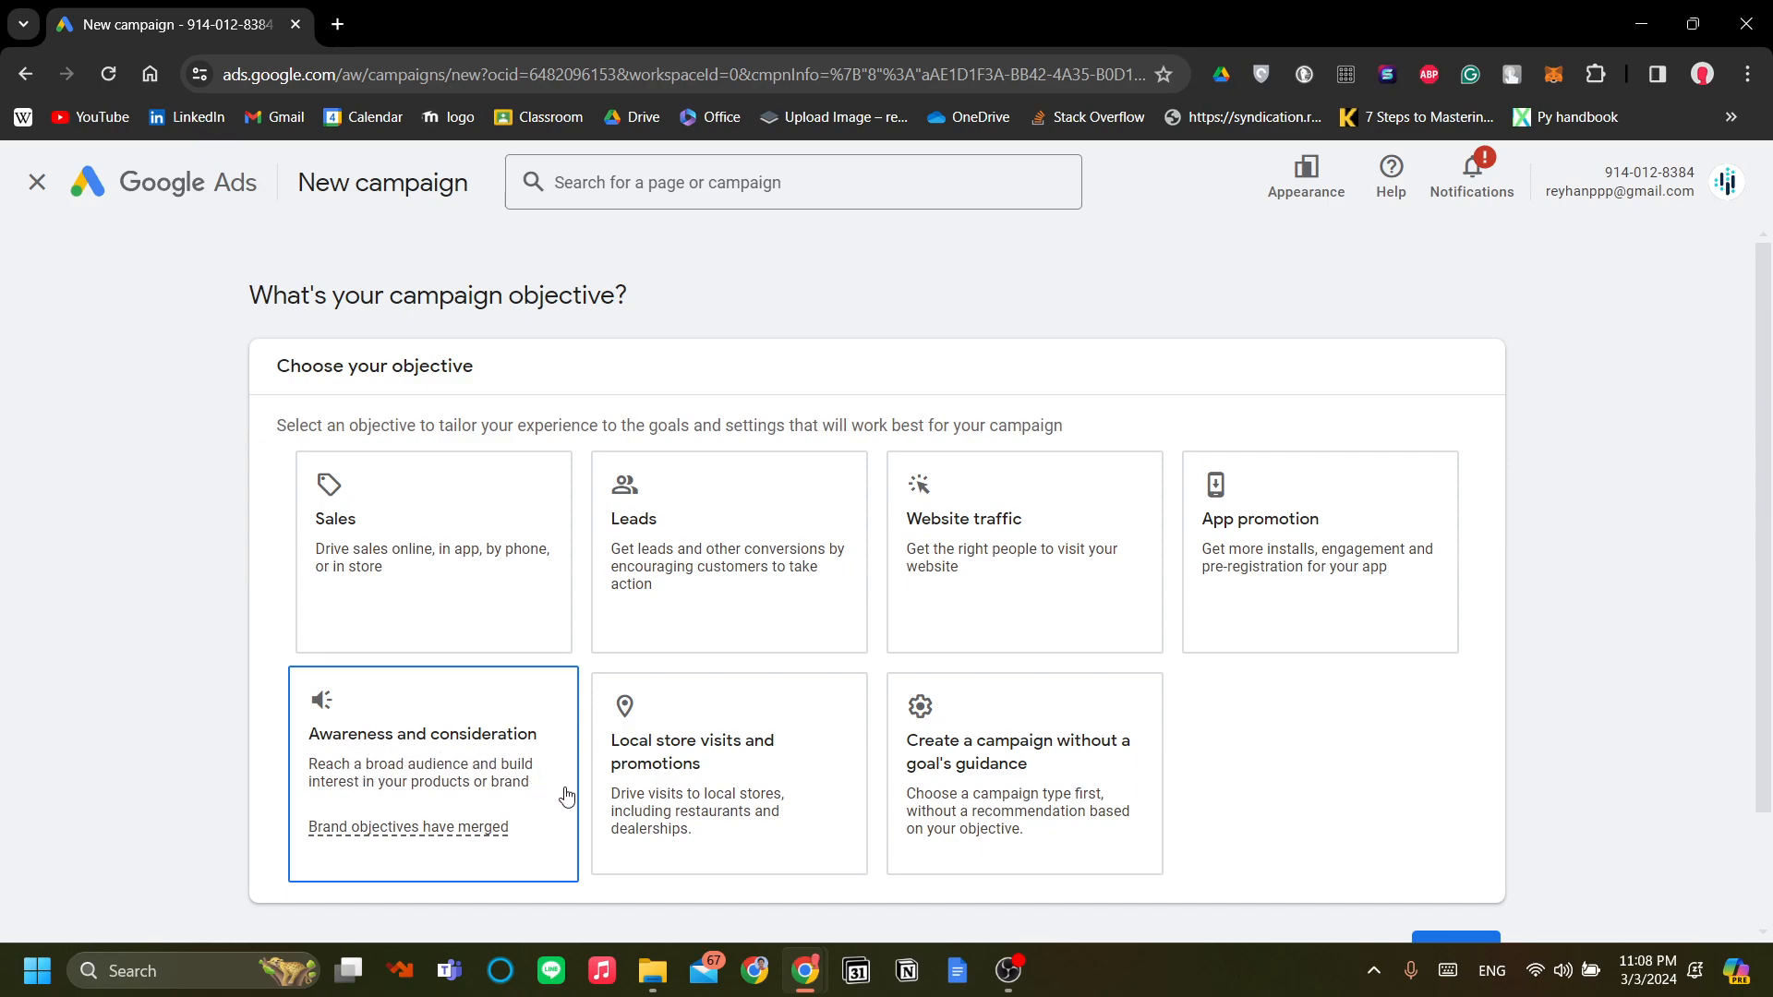
scroll(1173, 646, down, 1)
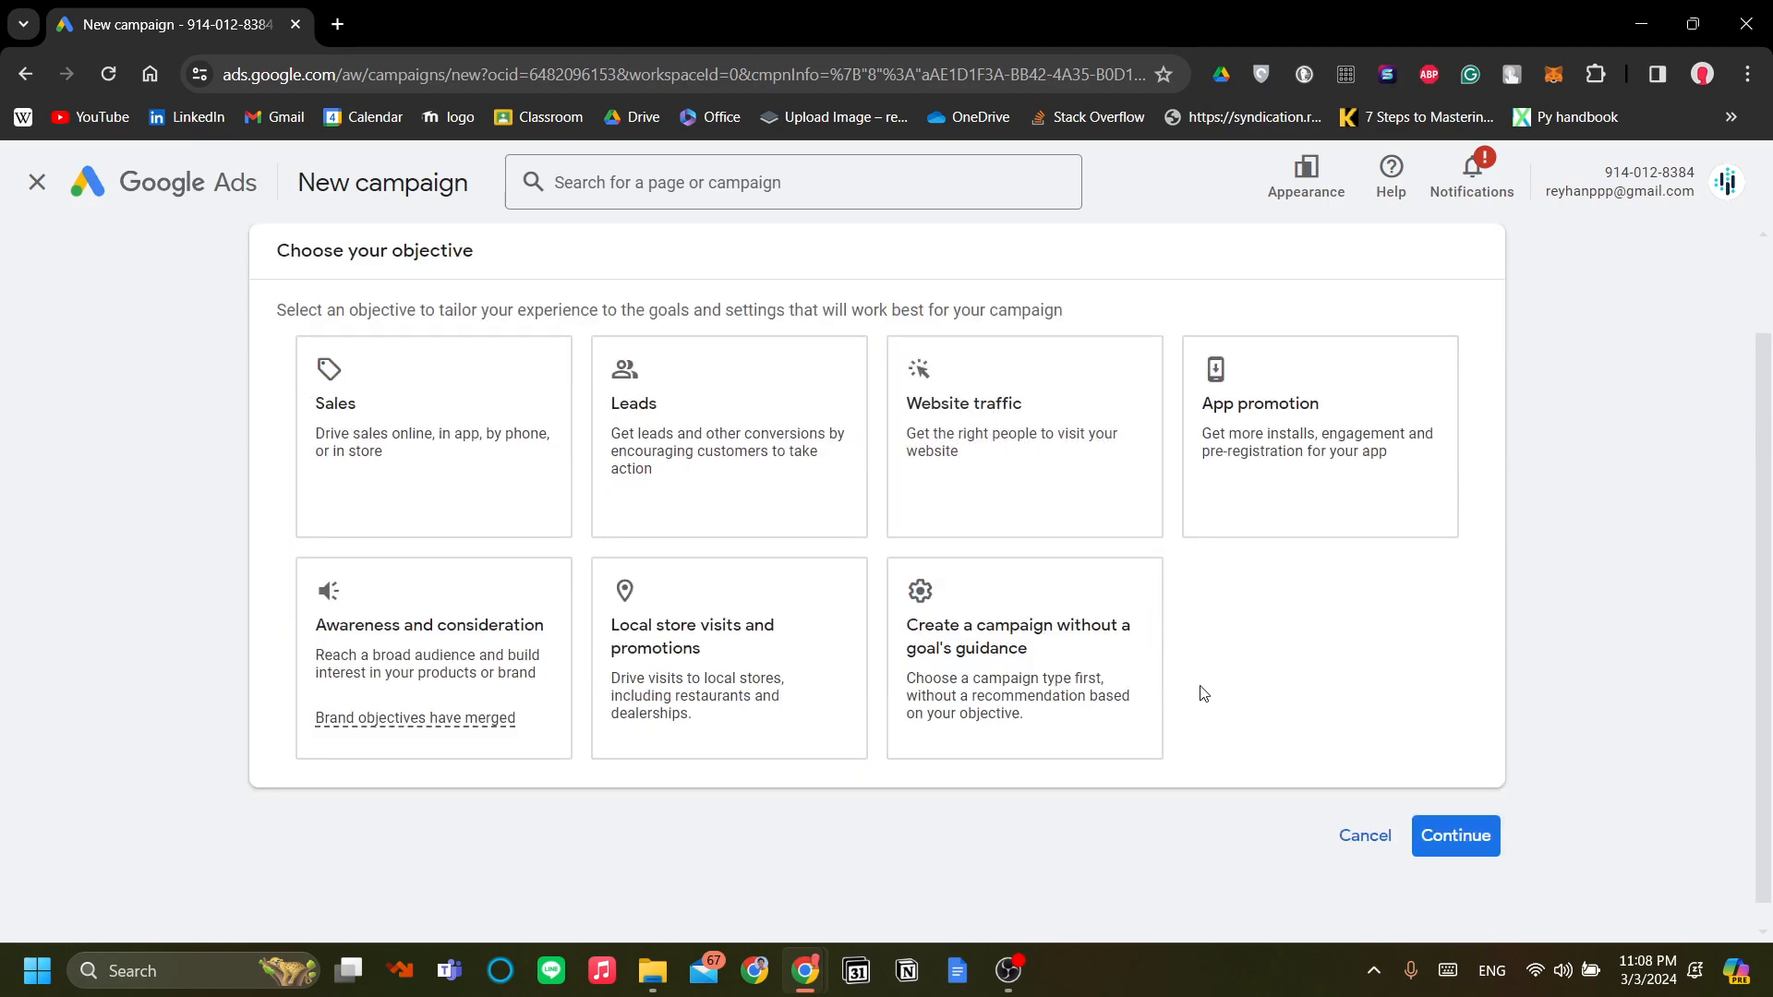
scroll(1198, 697, up, 1)
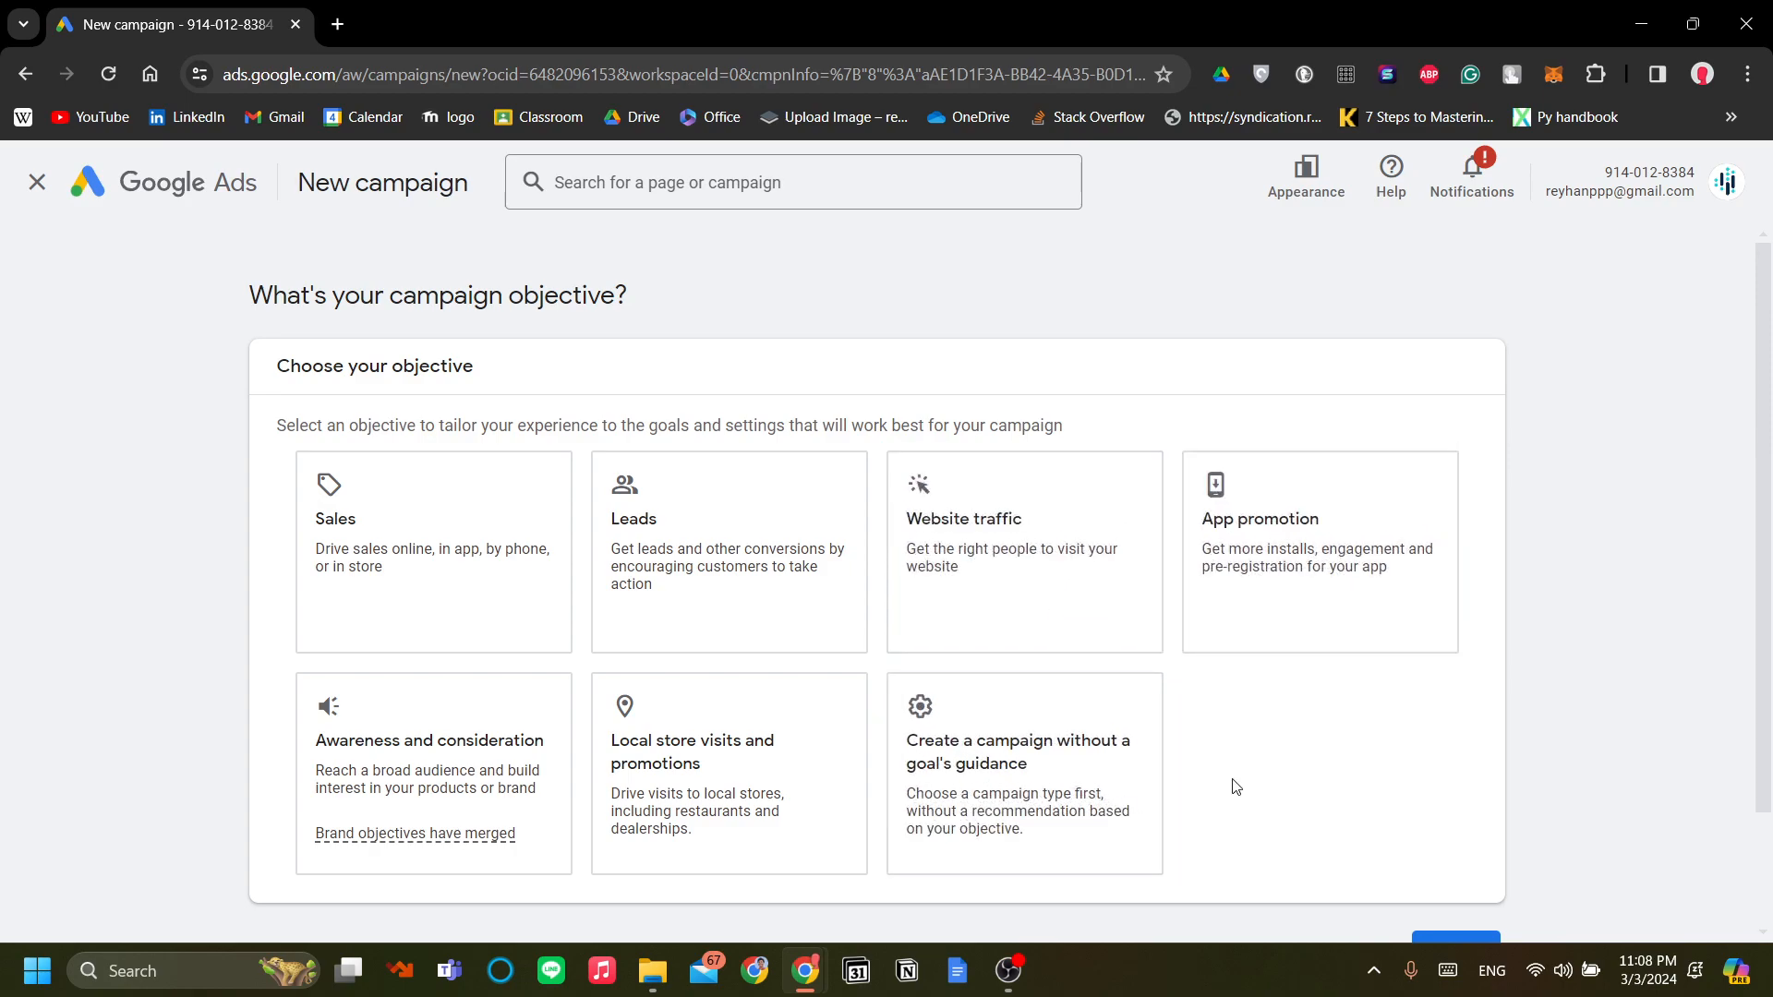
Try several objectives in turn, including Leads and Awareness and consideration, to compare the campaign types they offer
click(530, 617)
click(794, 417)
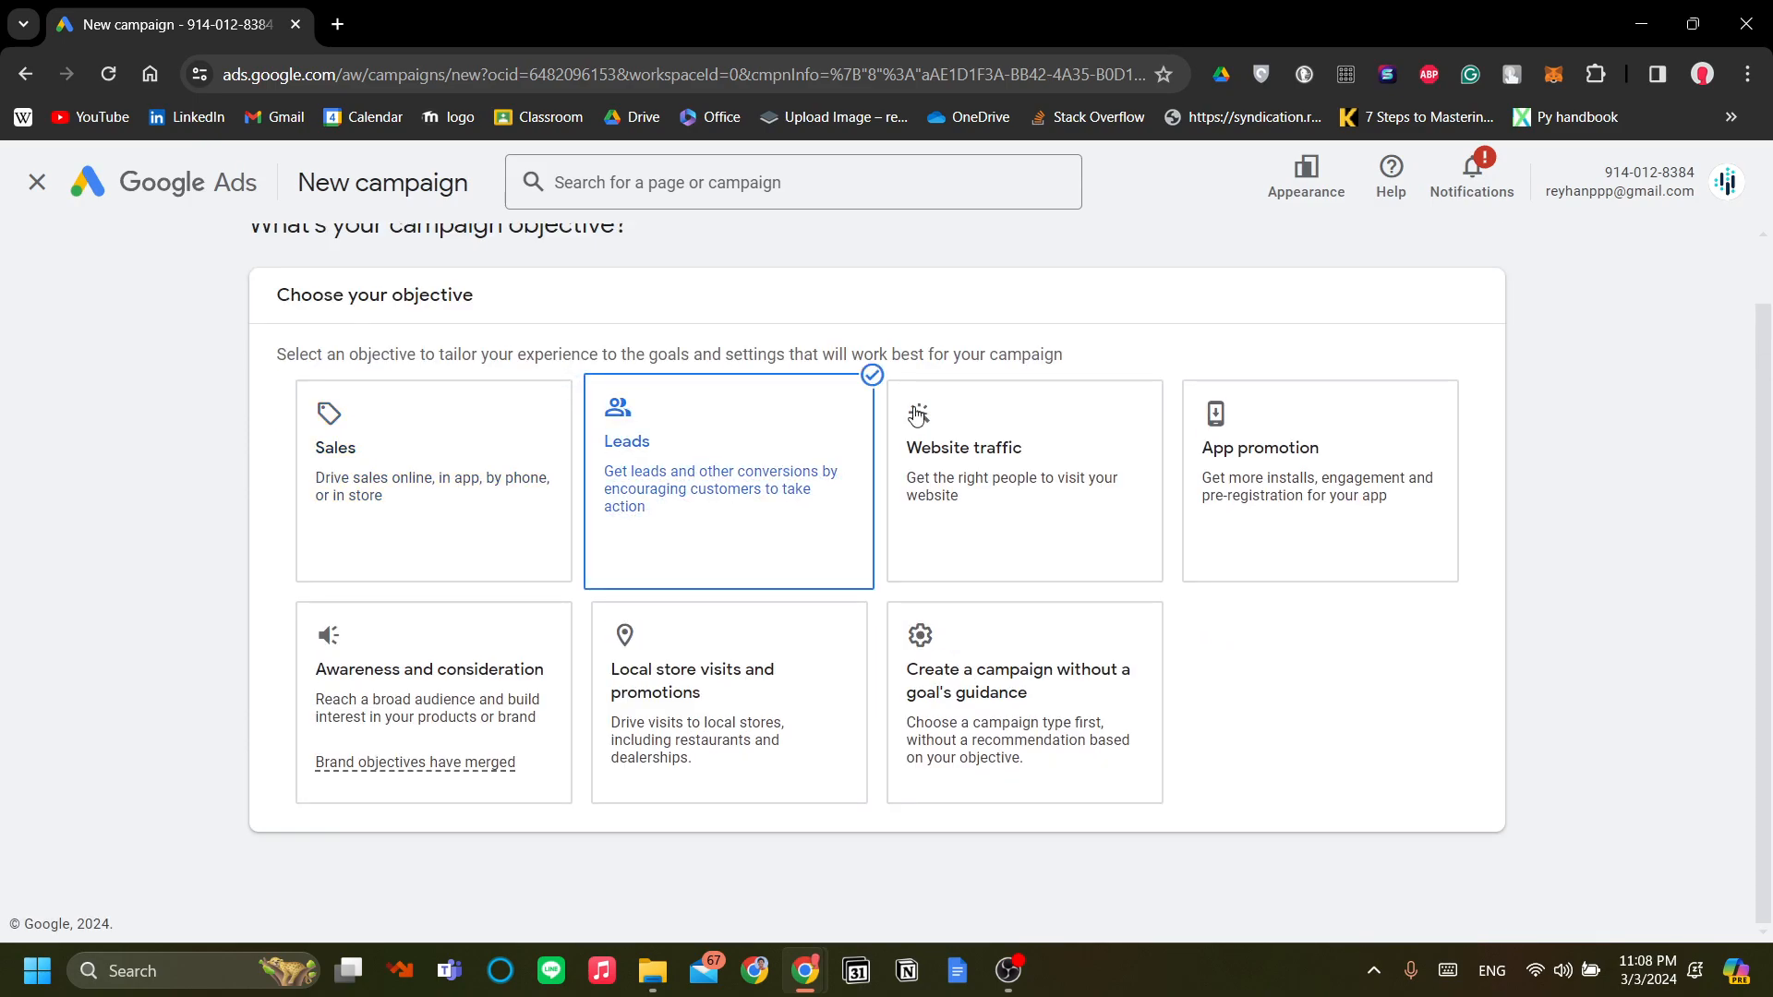
scroll(1015, 314, up, 2)
click(1013, 336)
click(310, 462)
scroll(580, 528, up, 4)
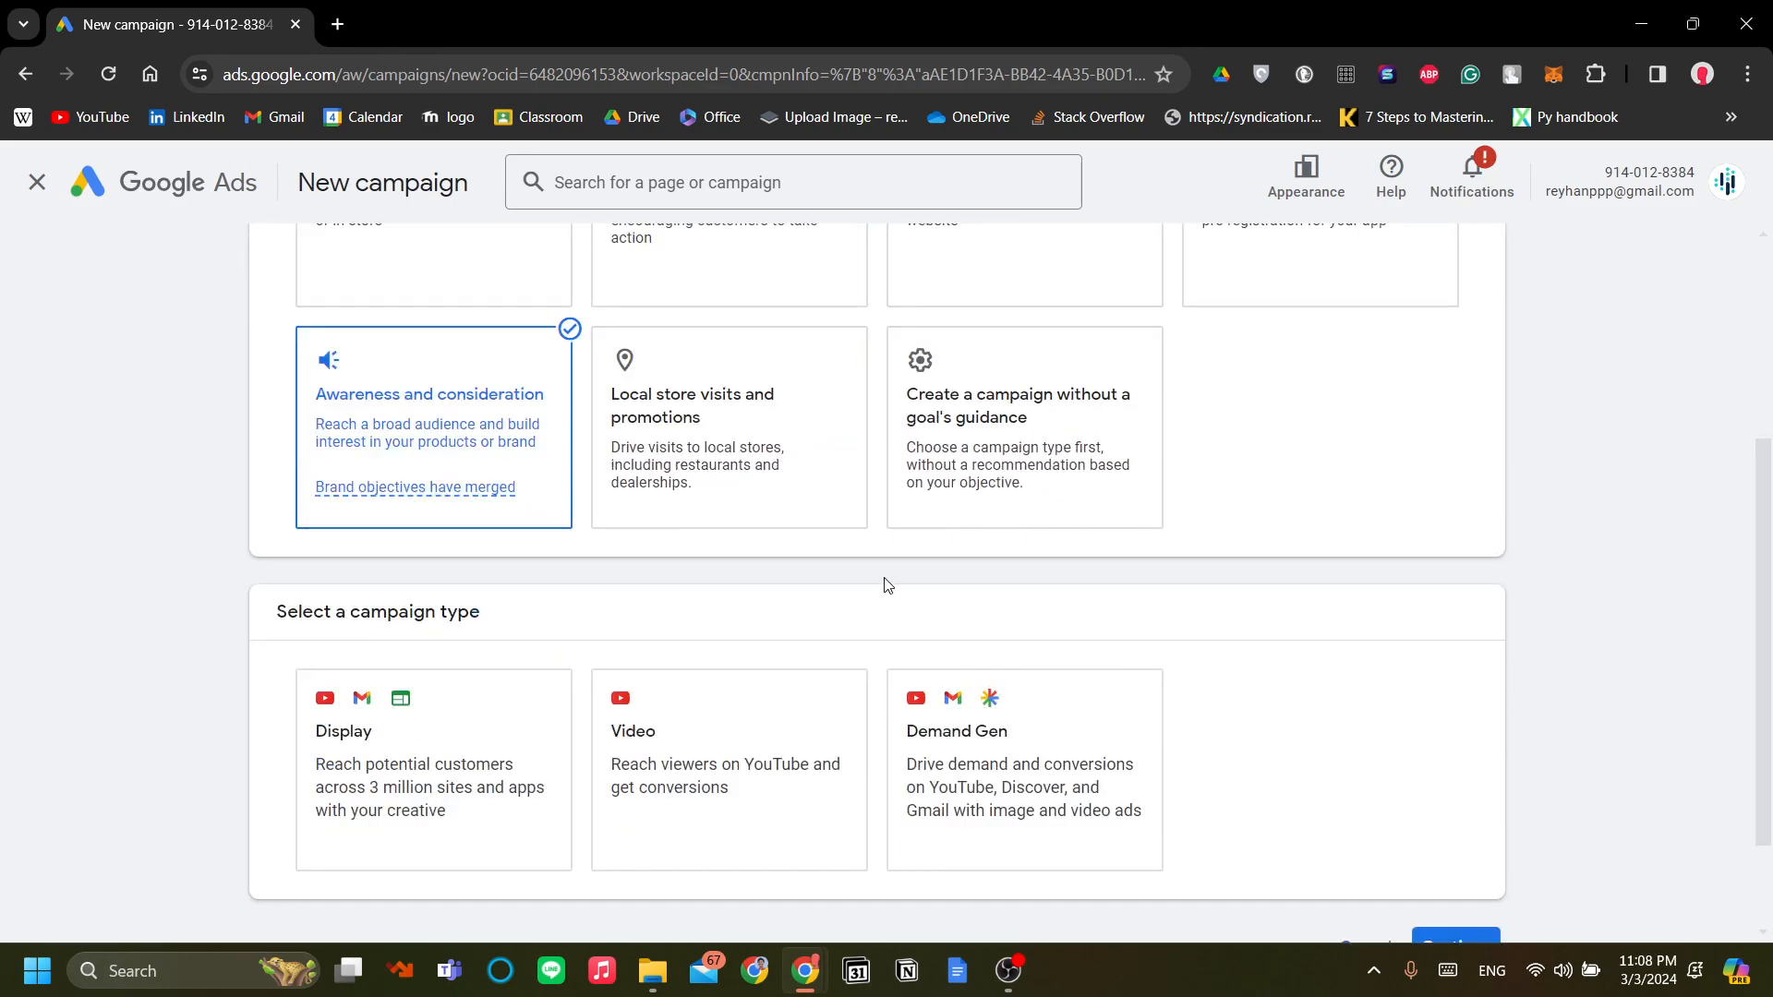
scroll(893, 581, up, 4)
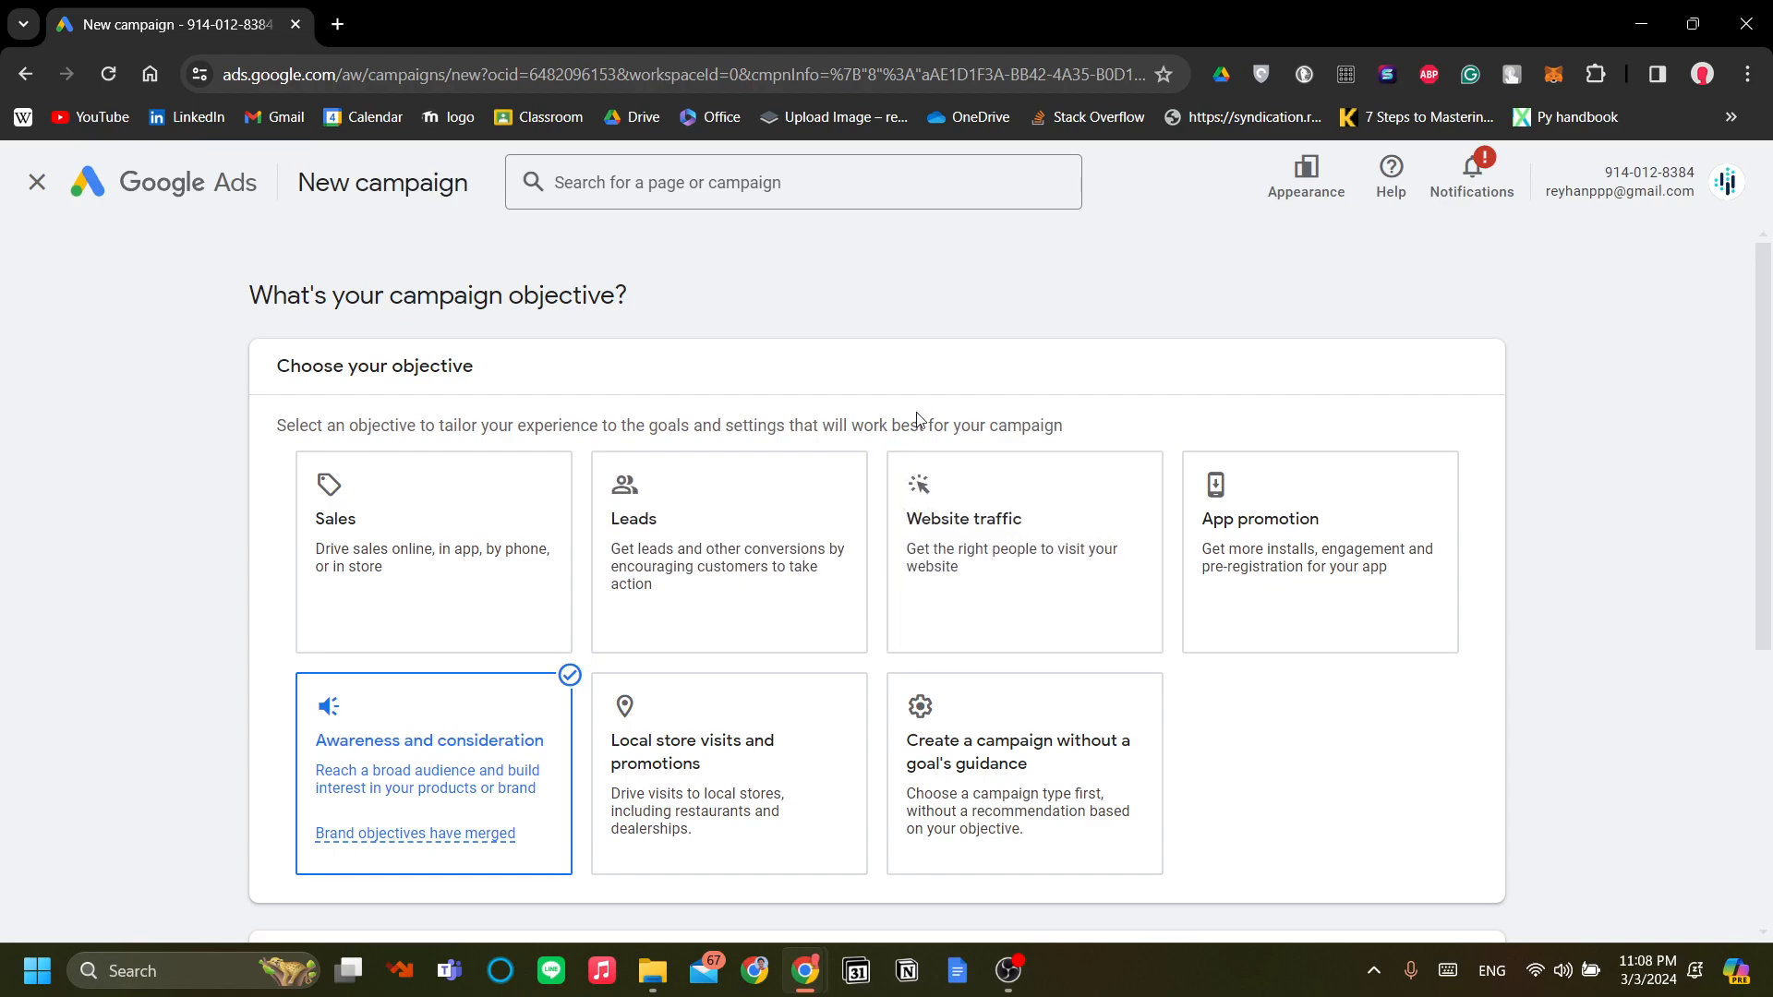
Switch the objective to Sales and check its conversion goals section
click(466, 537)
scroll(554, 554, up, 5)
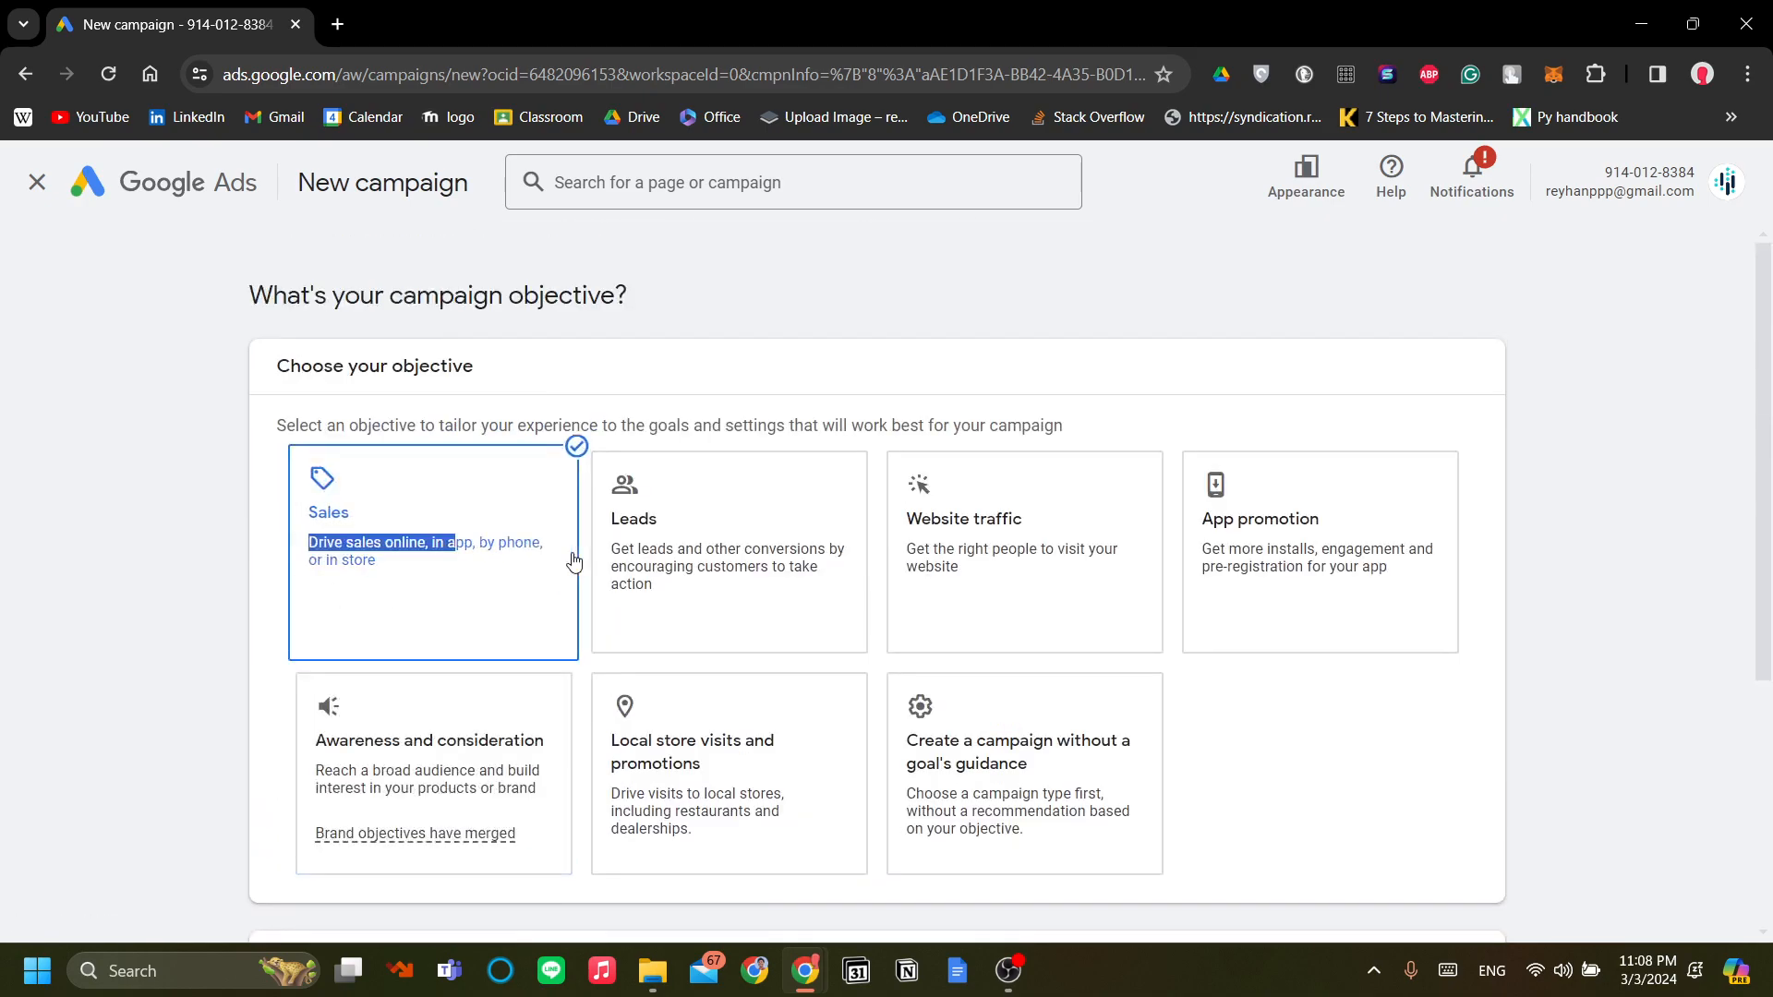
click(464, 491)
scroll(650, 511, down, 2)
scroll(820, 628, up, 1)
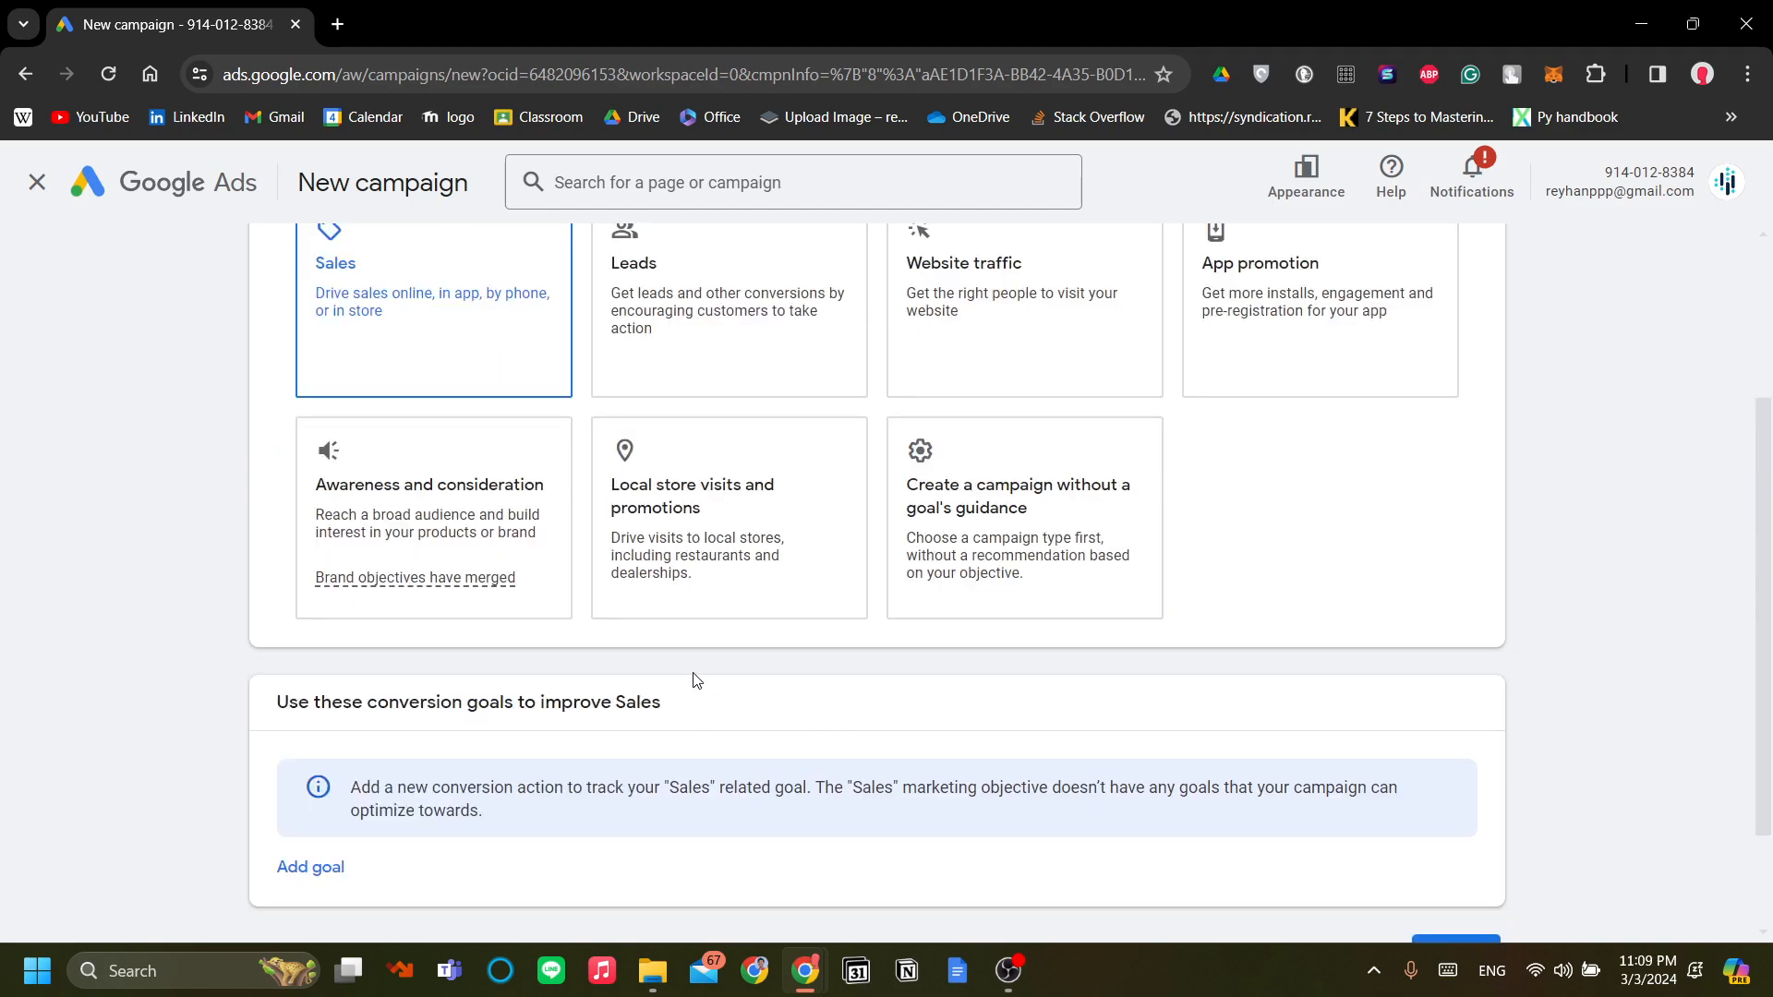
scroll(803, 784, down, 1)
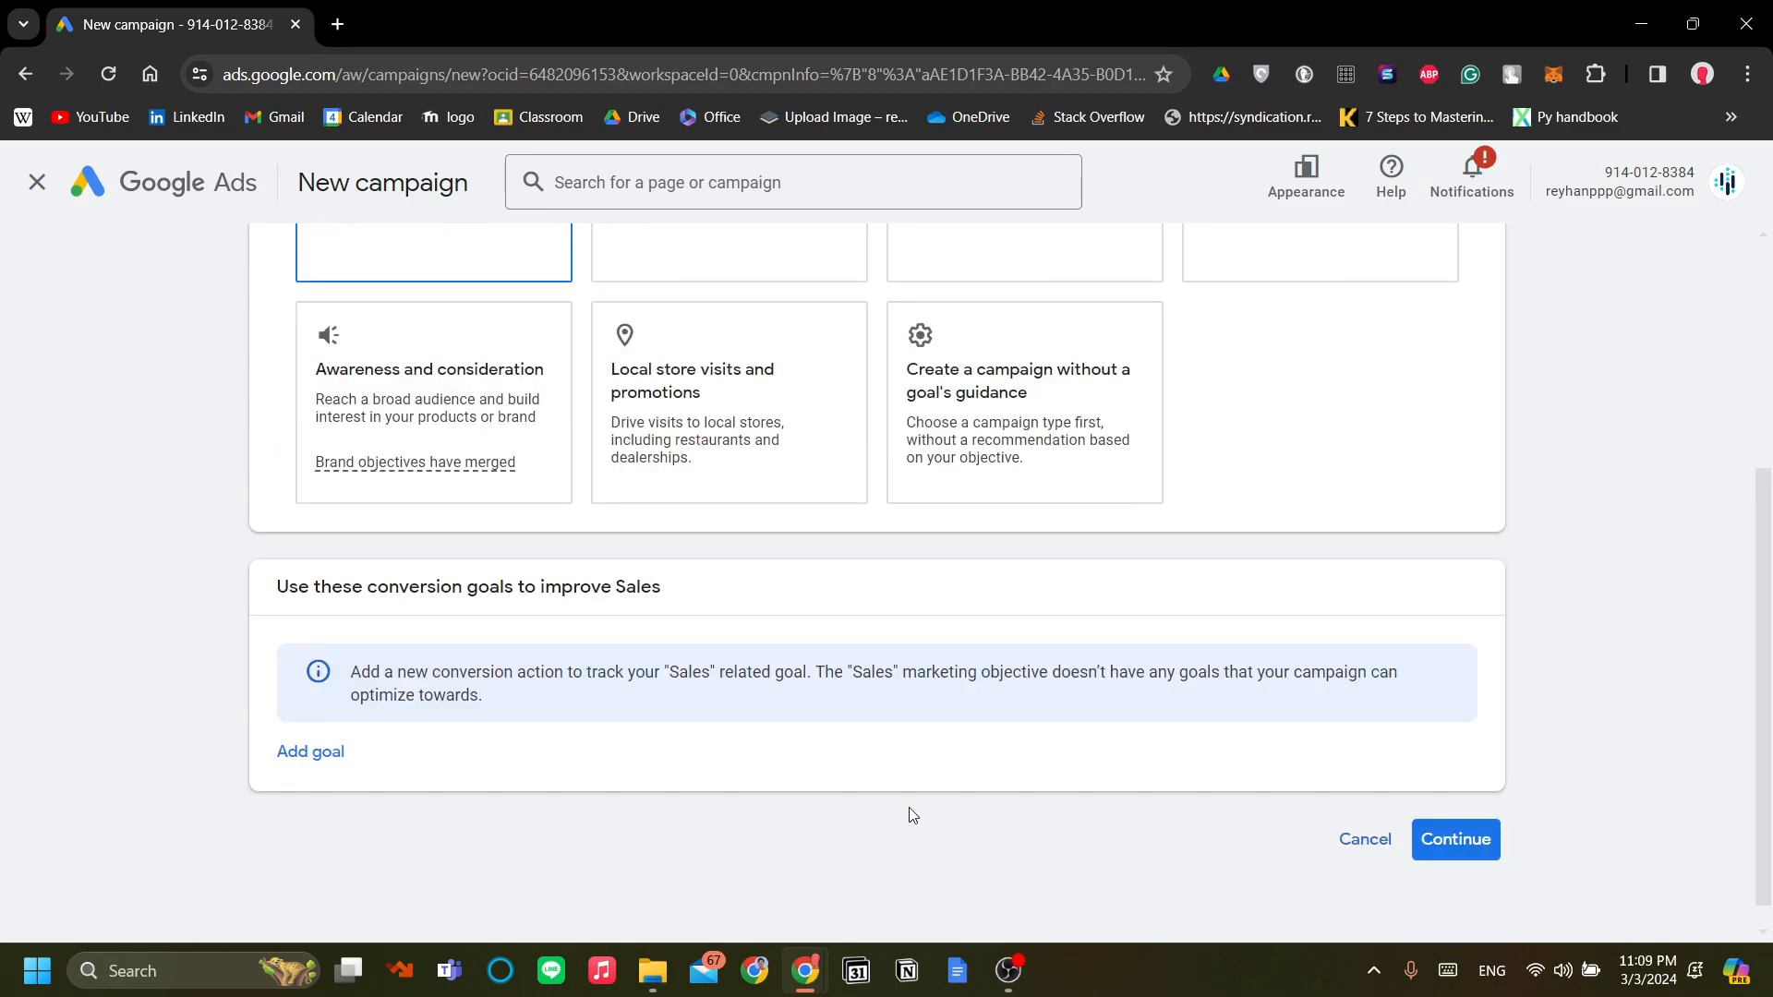
scroll(888, 812, up, 2)
scroll(755, 768, down, 1)
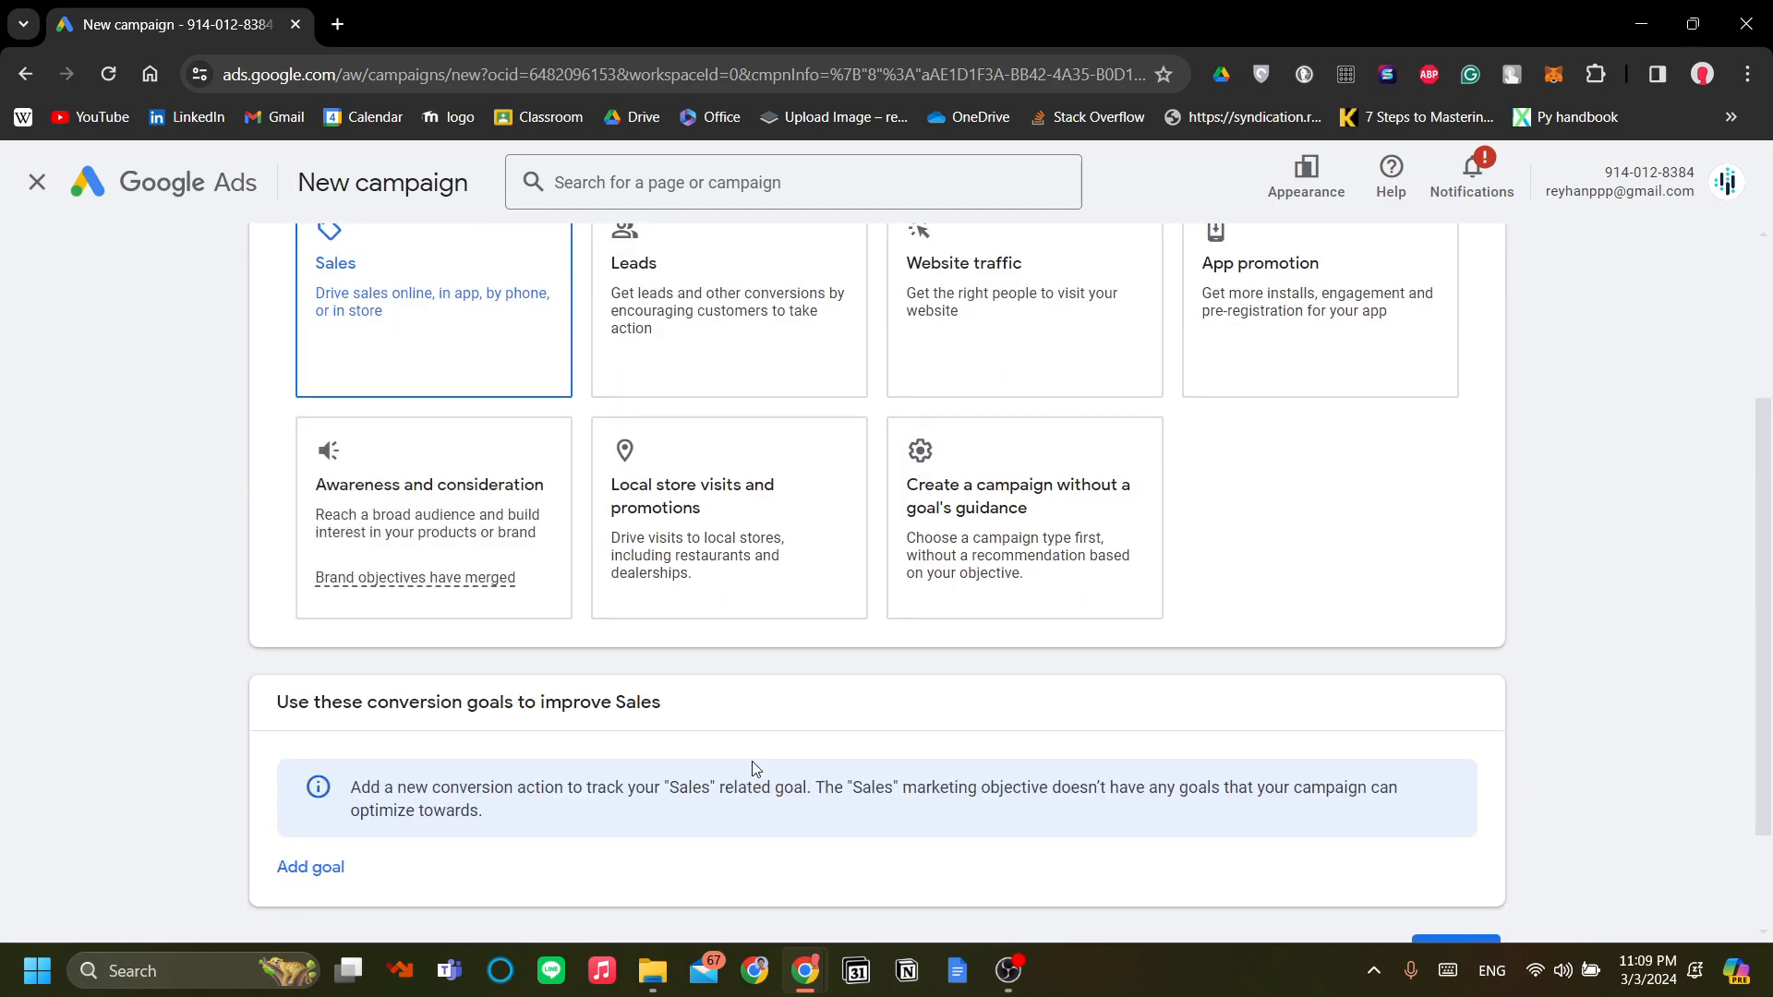
scroll(554, 609, up, 2)
Switch the objective to Awareness and consideration and view its campaign types
click(532, 688)
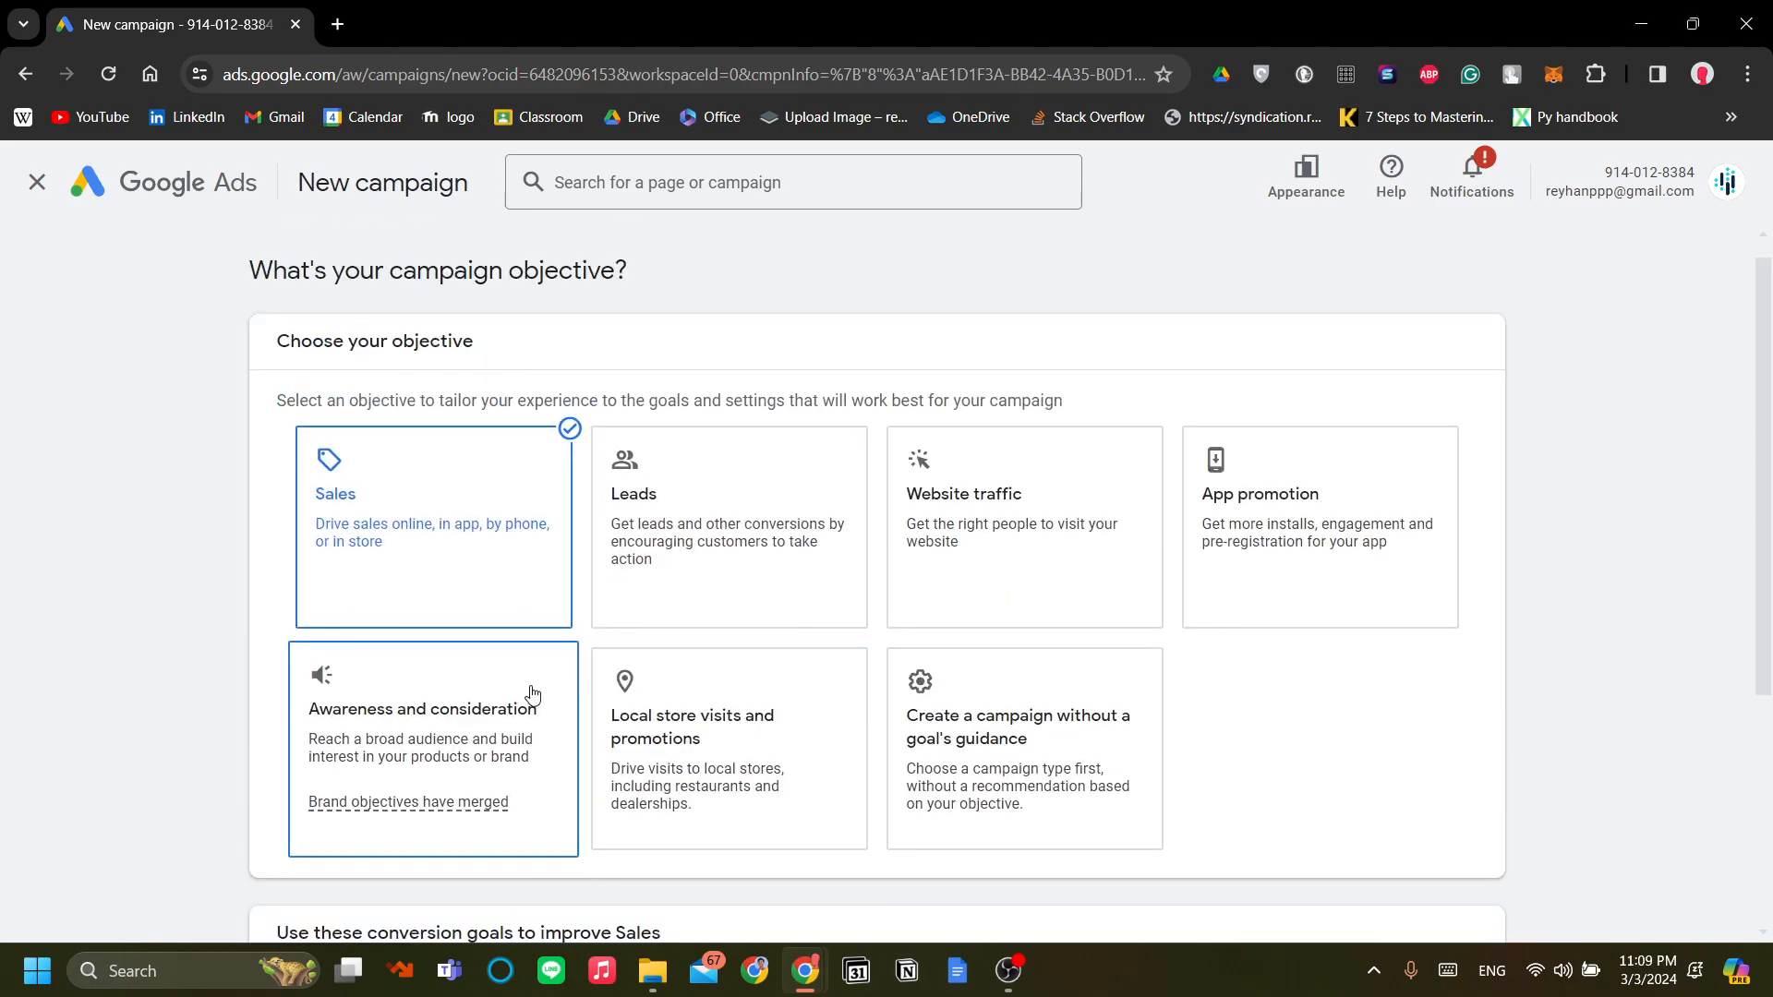
scroll(526, 573, down, 3)
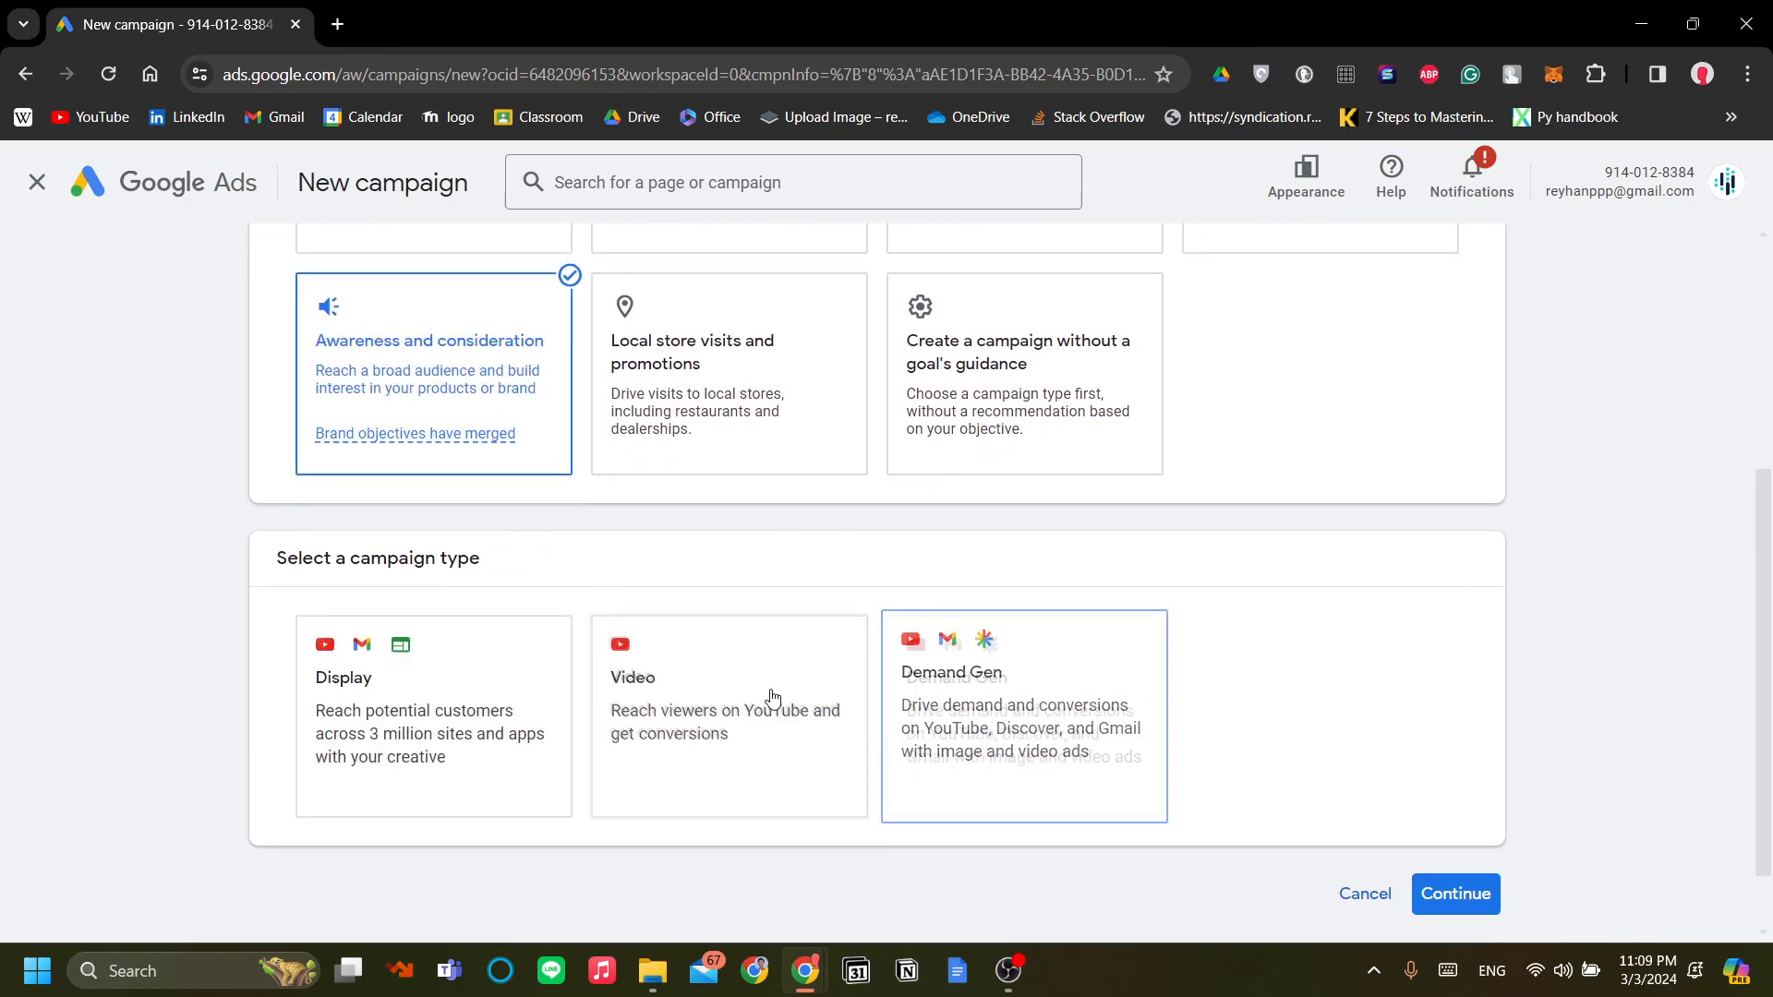
scroll(462, 720, up, 2)
scroll(717, 780, down, 2)
scroll(554, 646, up, 3)
Select Sales as the campaign objective
click(364, 526)
scroll(714, 547, down, 1)
scroll(785, 646, down, 2)
scroll(810, 692, up, 1)
scroll(923, 656, down, 1)
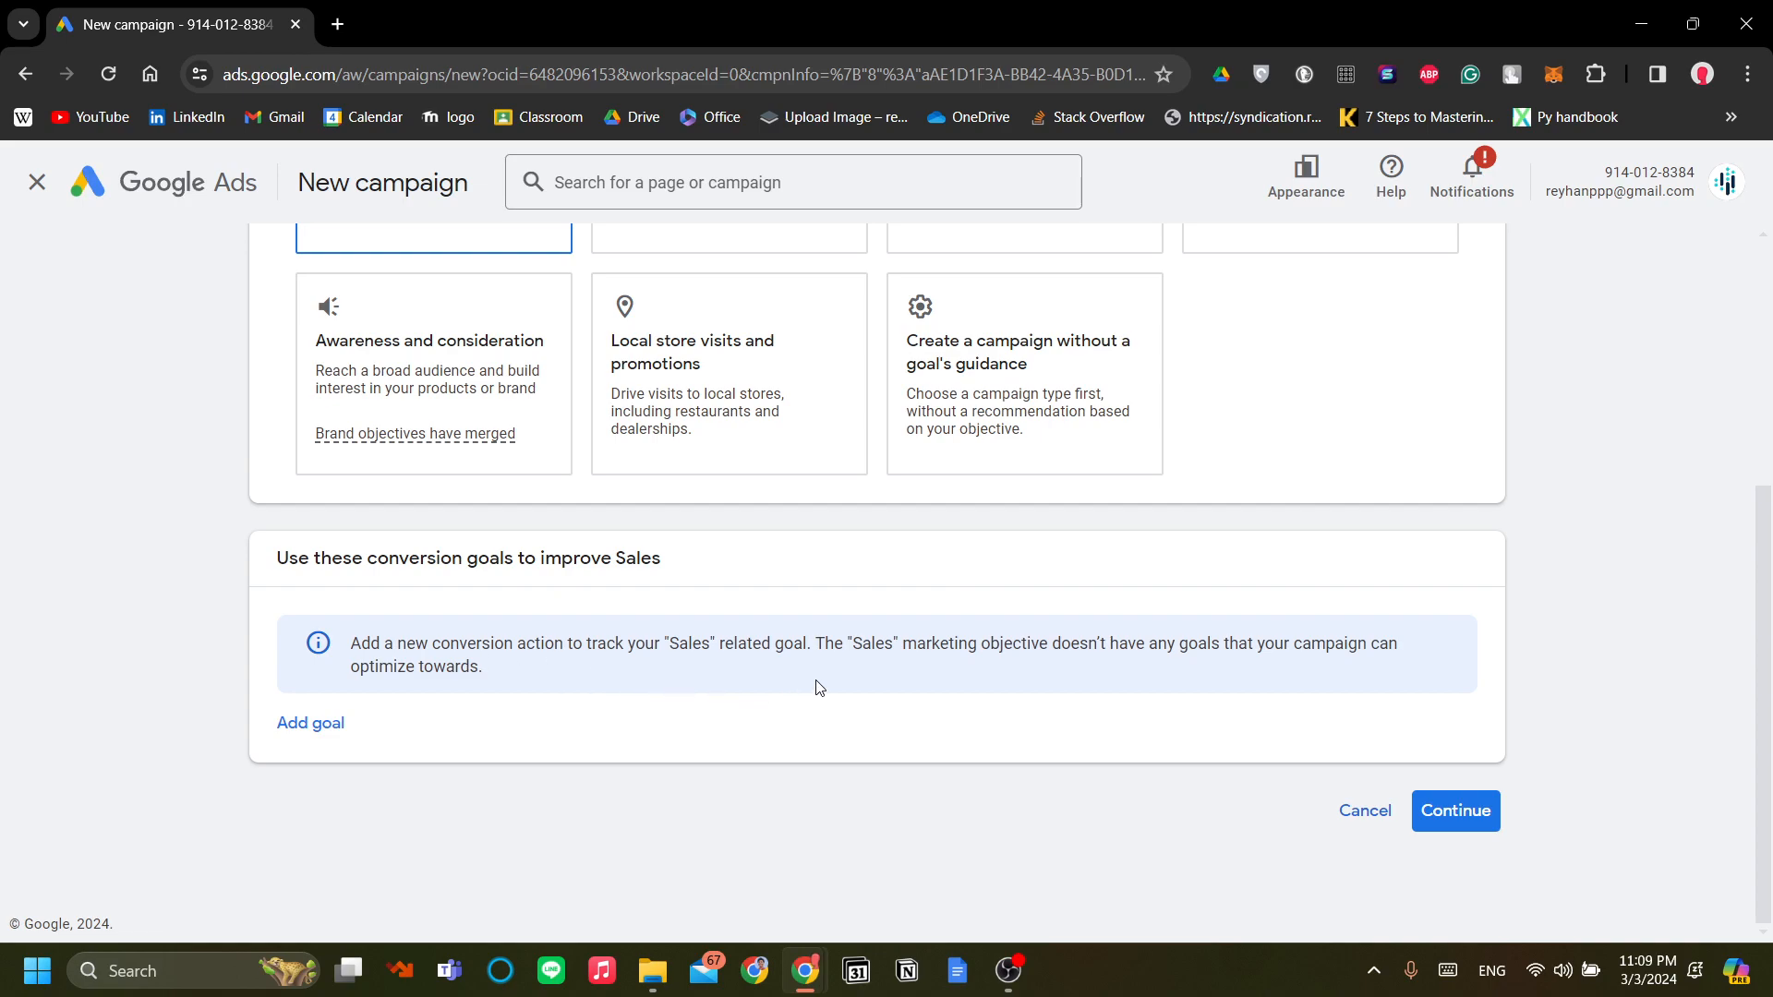
Examine the conversion goals section for Sales together with the objective choices above it
drag(339, 582, 517, 588)
click(655, 587)
scroll(710, 639, up, 4)
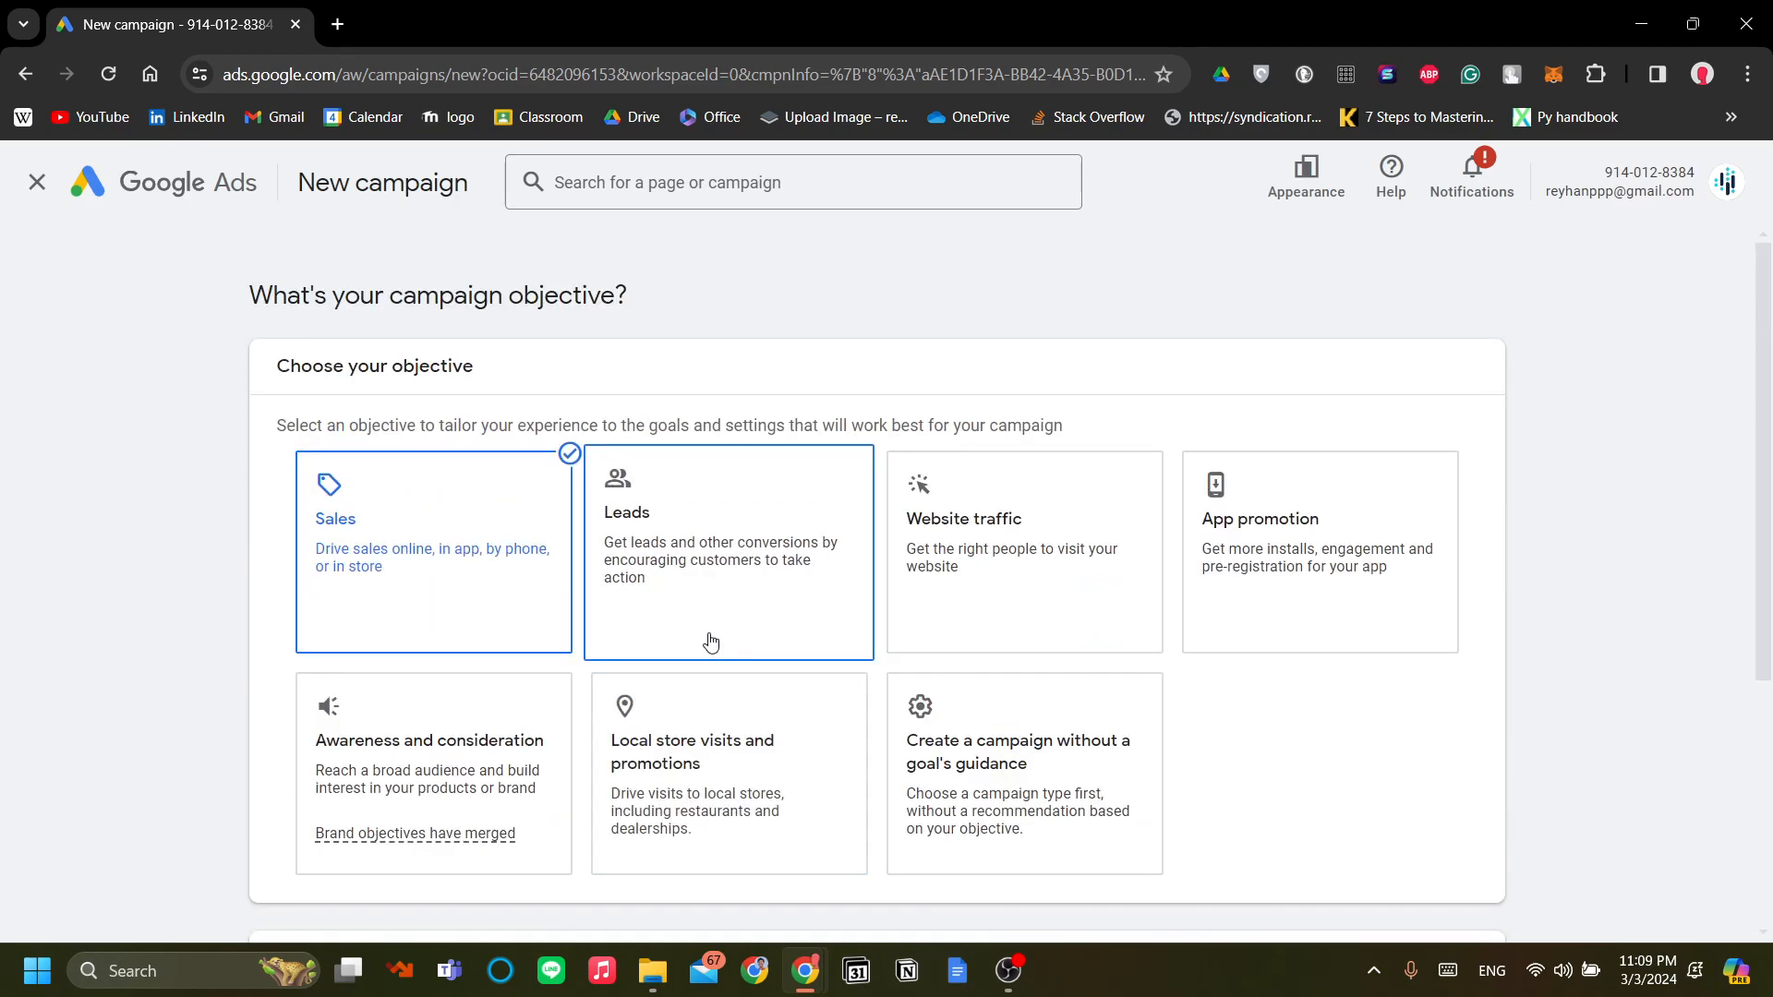
scroll(710, 639, down, 4)
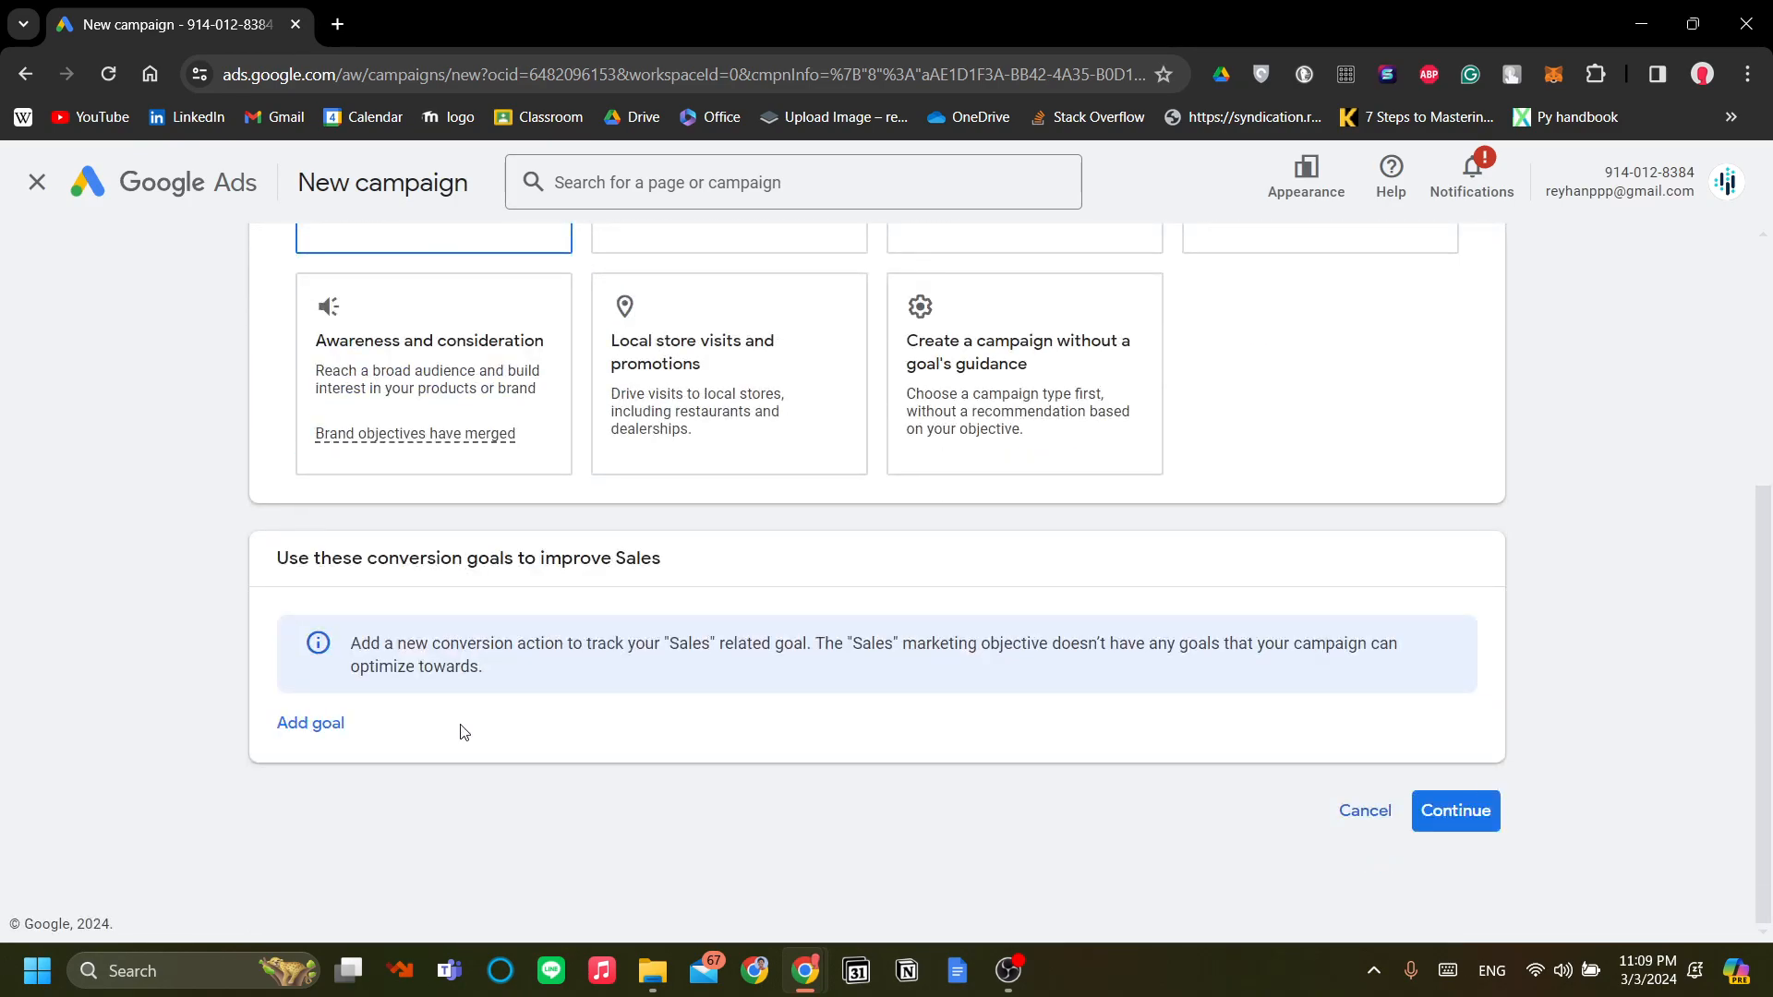
scroll(1061, 732, up, 4)
scroll(1060, 724, down, 4)
scroll(906, 700, up, 3)
scroll(859, 672, down, 3)
scroll(1313, 652, up, 2)
scroll(1314, 652, down, 2)
scroll(1309, 656, up, 4)
scroll(1310, 656, down, 4)
Continue to the campaign types for Sales and select Performance Max
click(1455, 813)
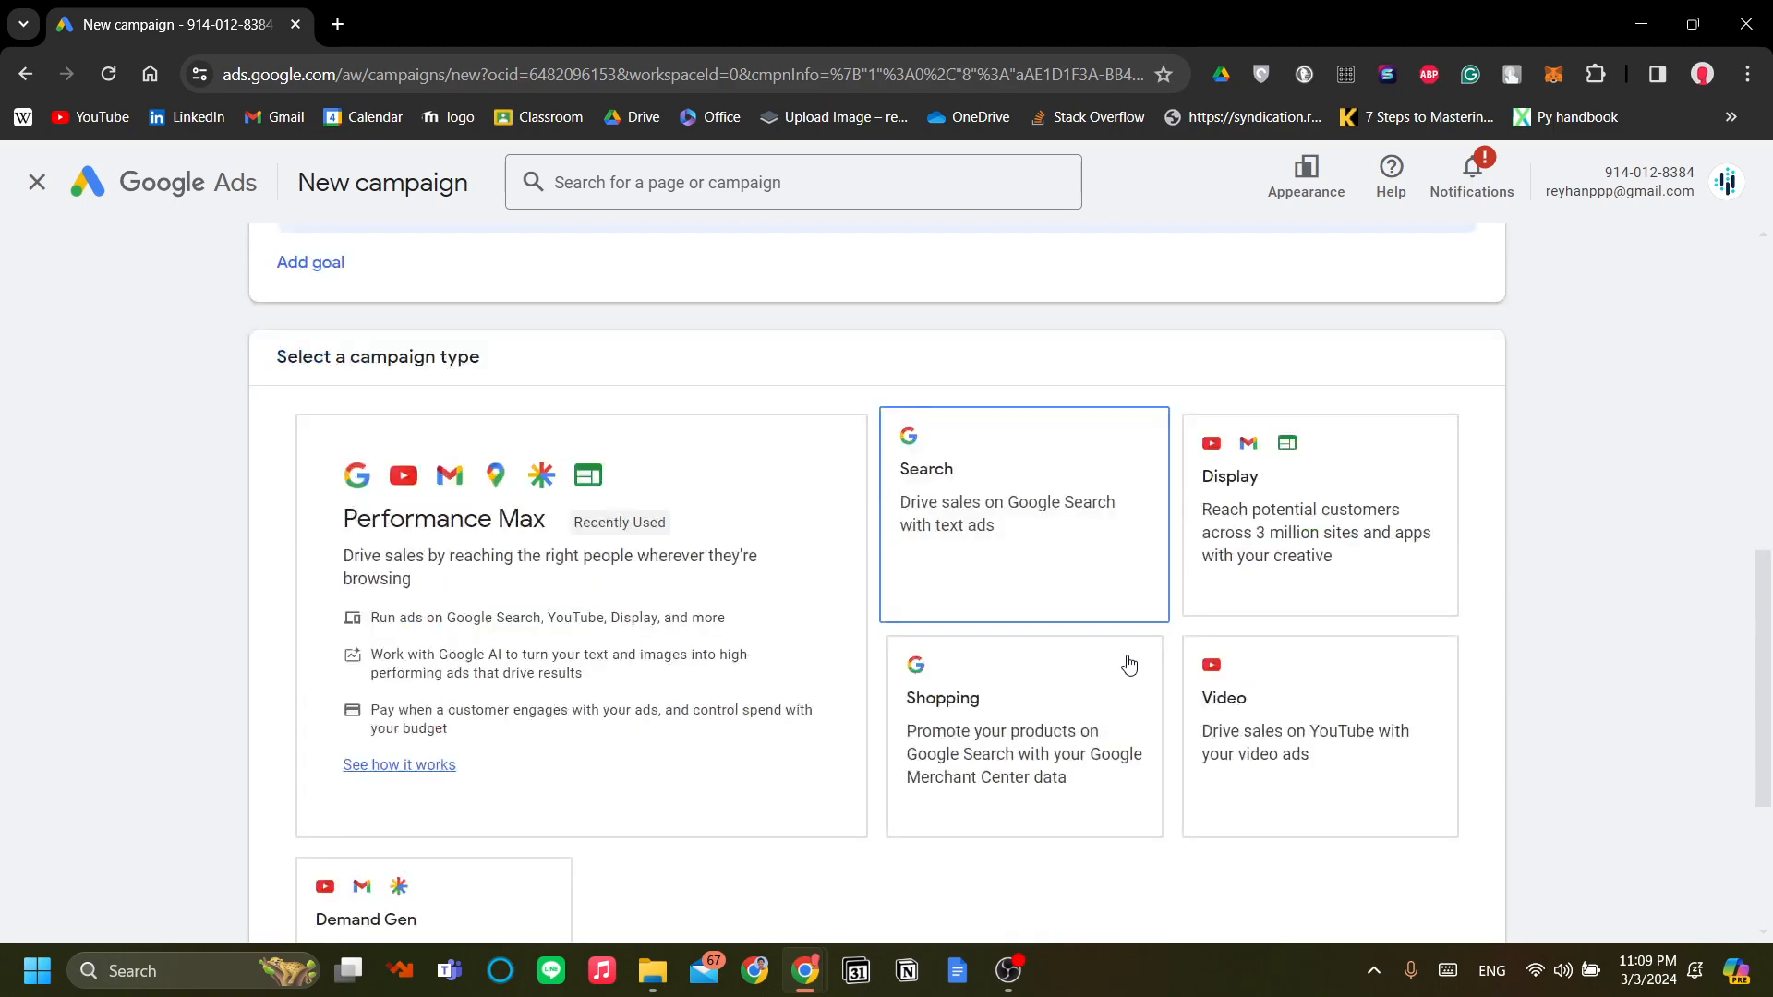
scroll(554, 448, down, 2)
scroll(981, 708, up, 1)
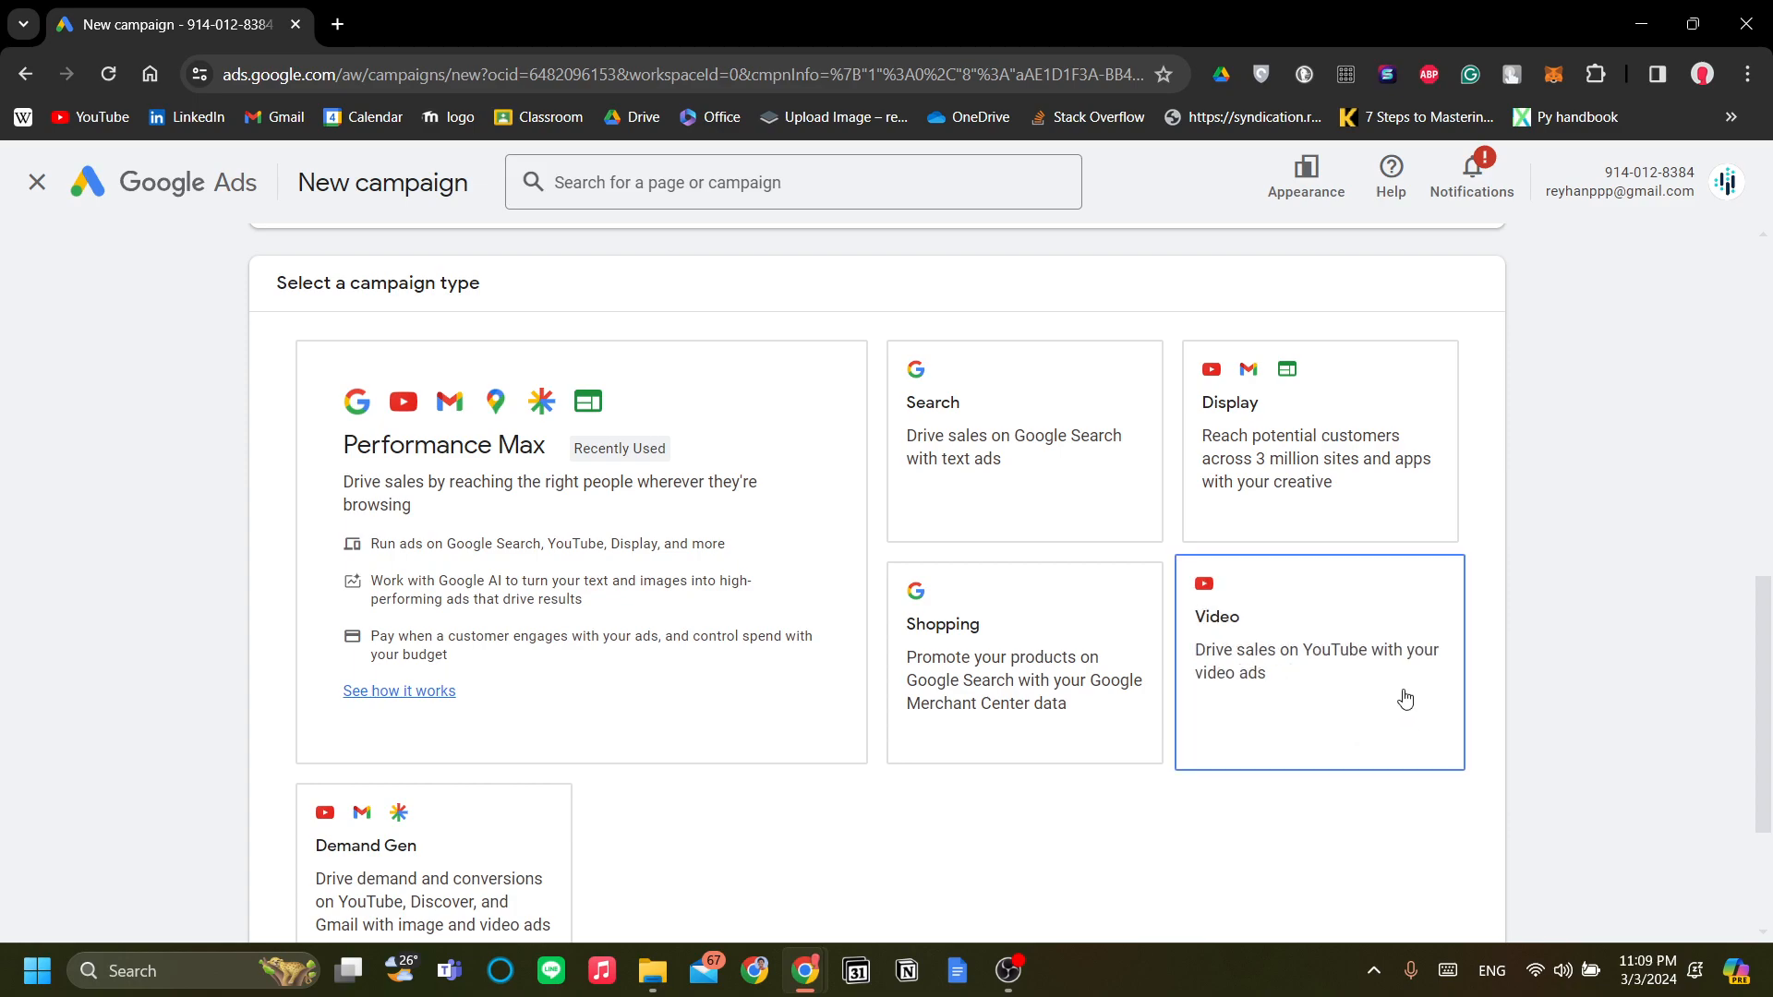
click(1271, 468)
scroll(1271, 468, down, 1)
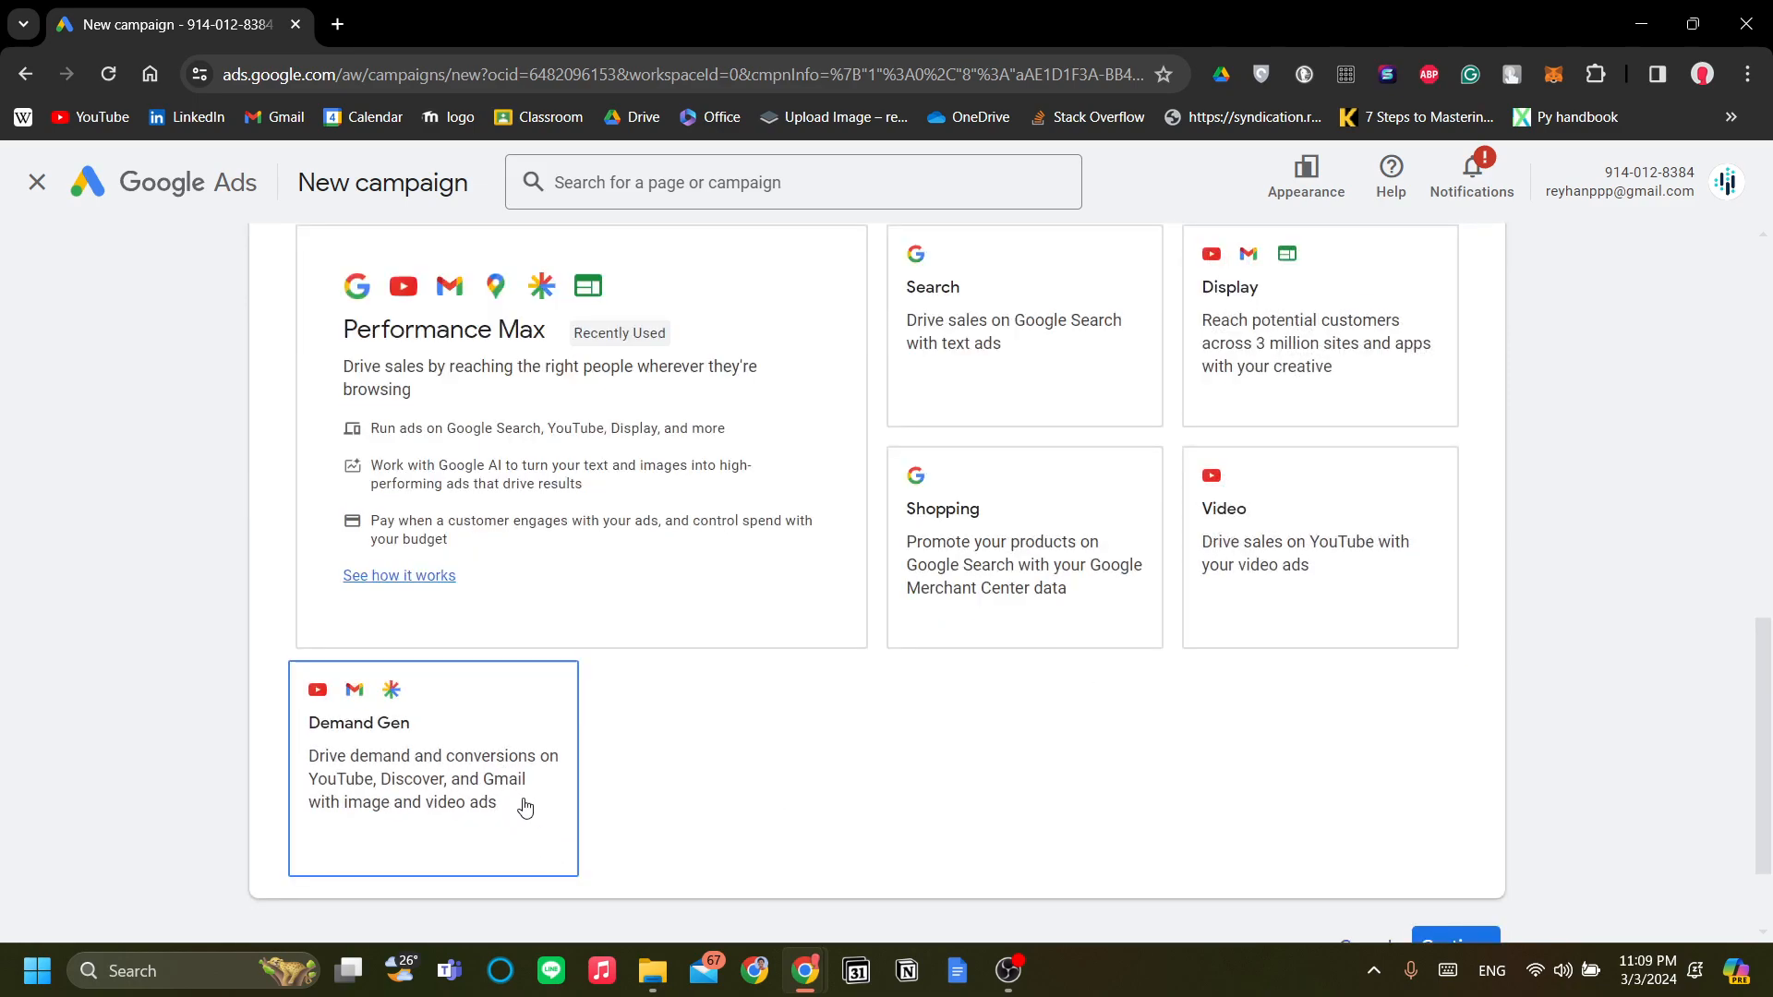
scroll(772, 799, up, 2)
scroll(772, 799, down, 2)
scroll(729, 835, up, 1)
scroll(734, 845, down, 1)
scroll(759, 735, up, 1)
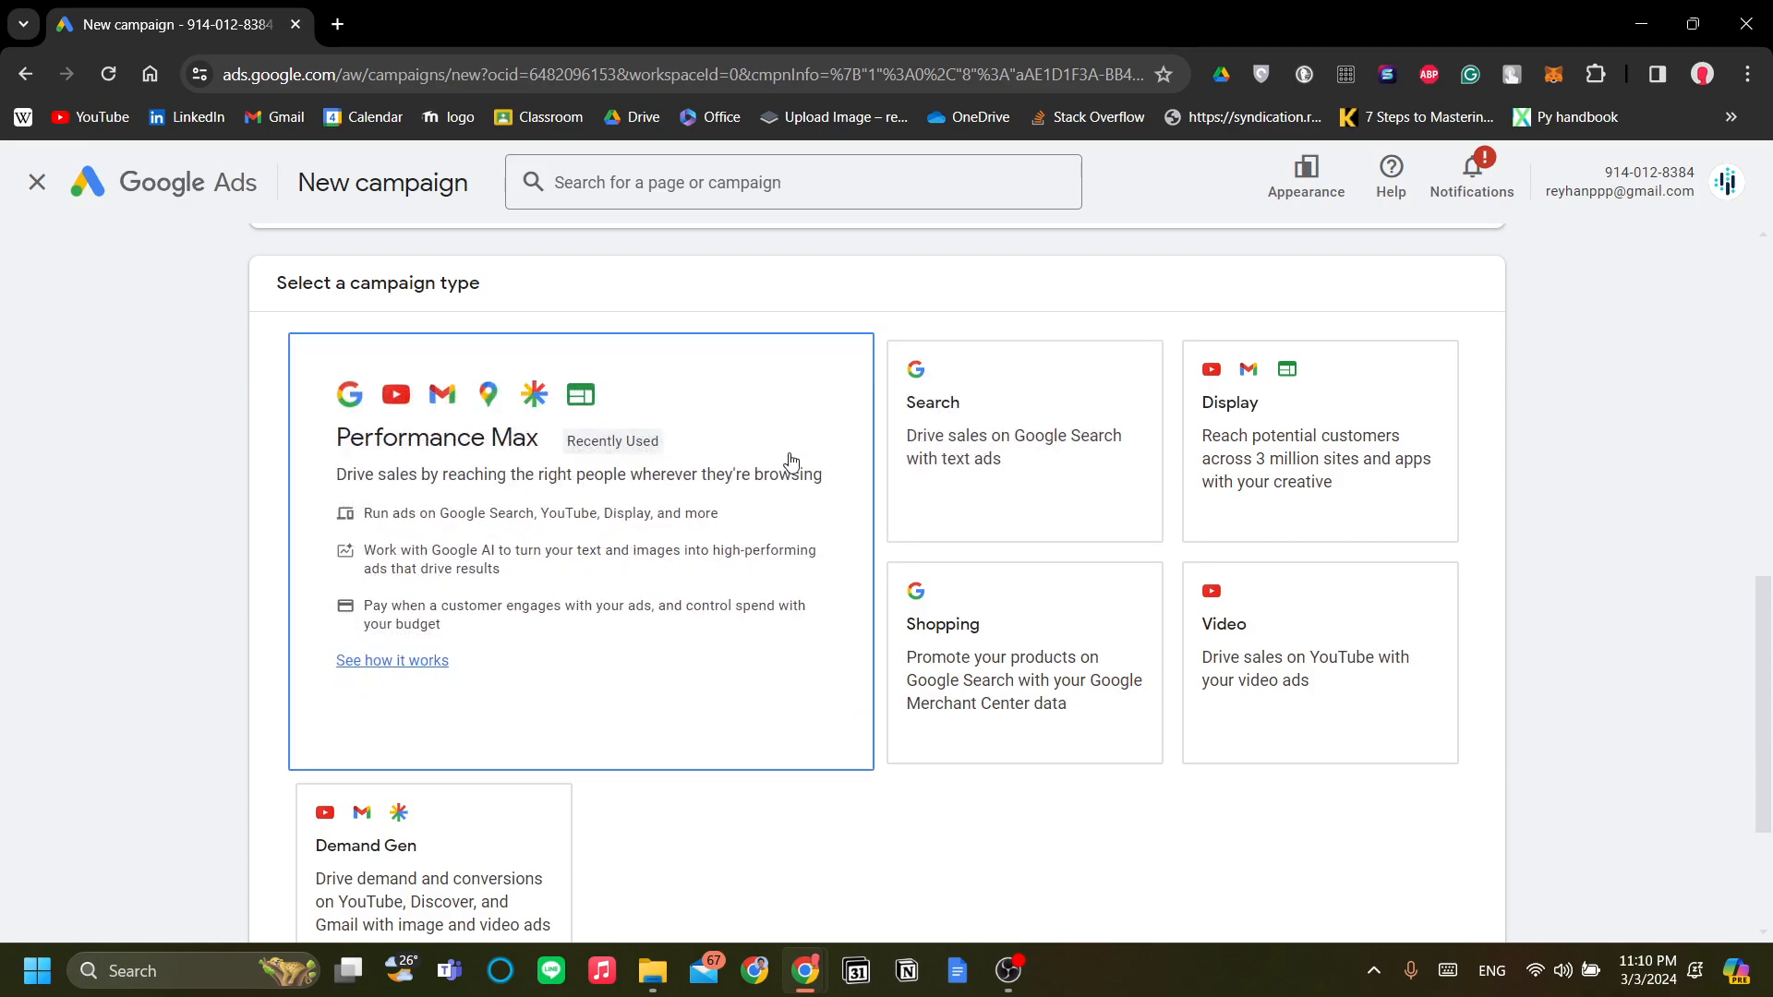
click(607, 523)
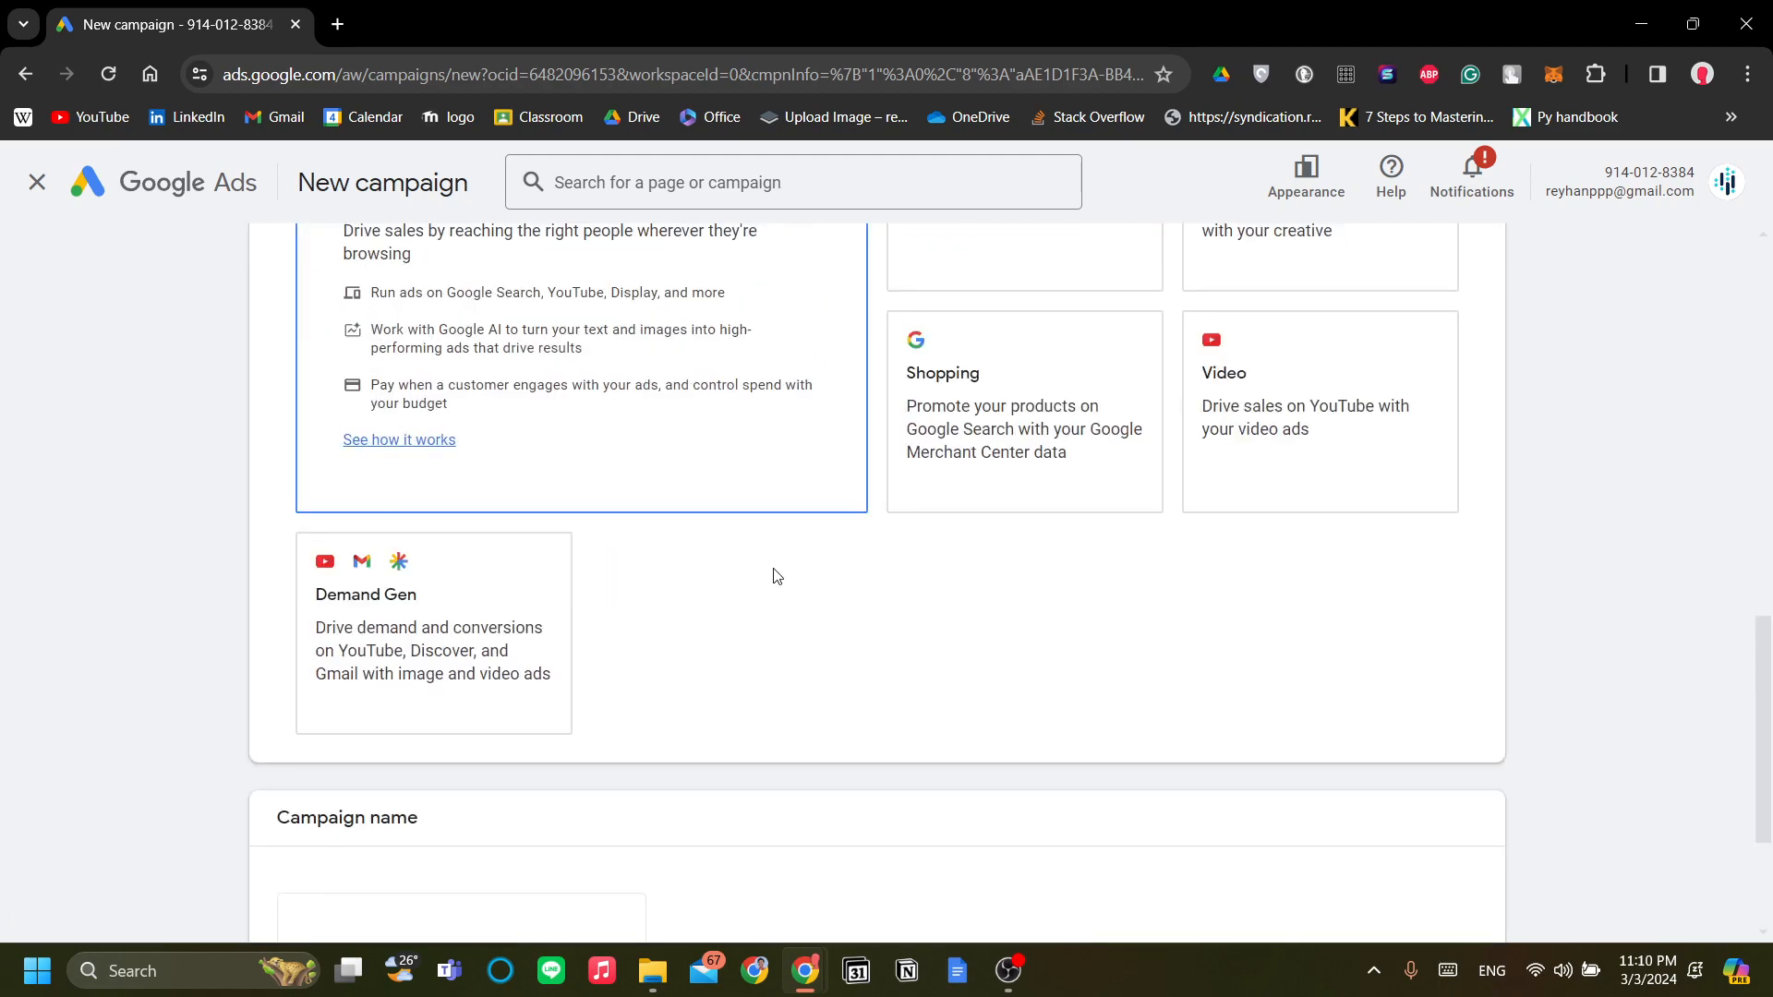
Review the Performance Max description, the other campaign types and the campaign name section
scroll(785, 582, up, 5)
scroll(568, 564, down, 3)
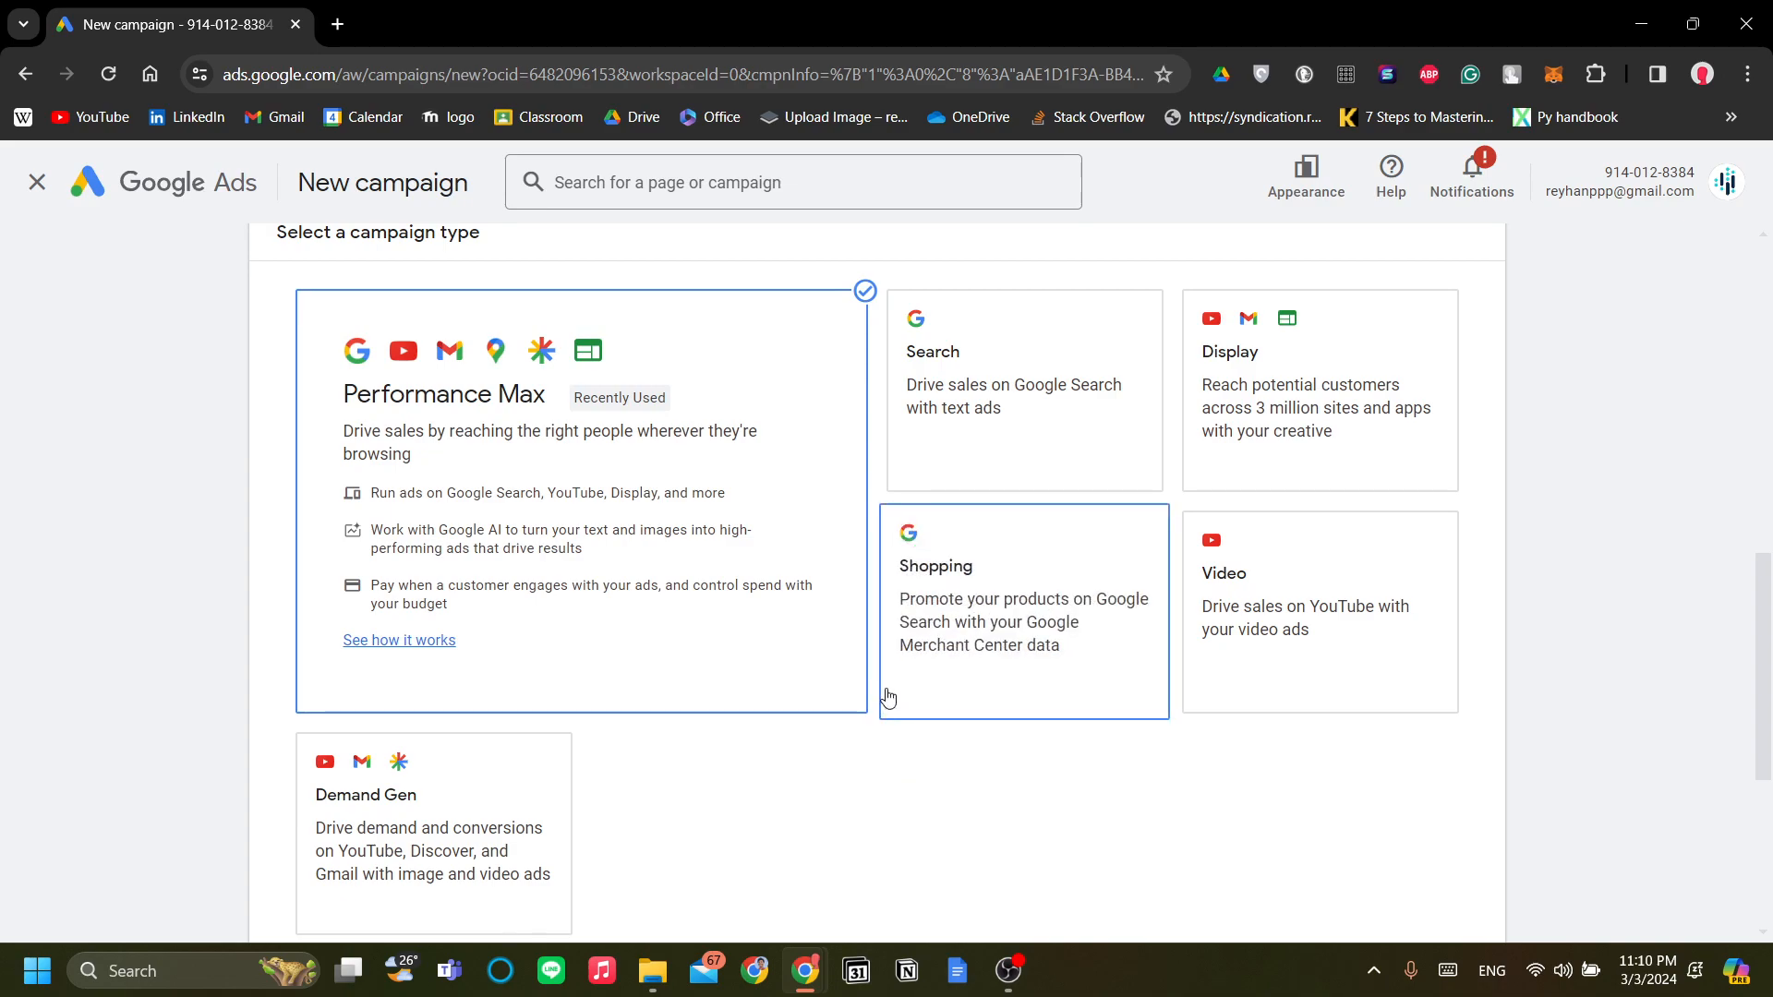
scroll(875, 607, down, 4)
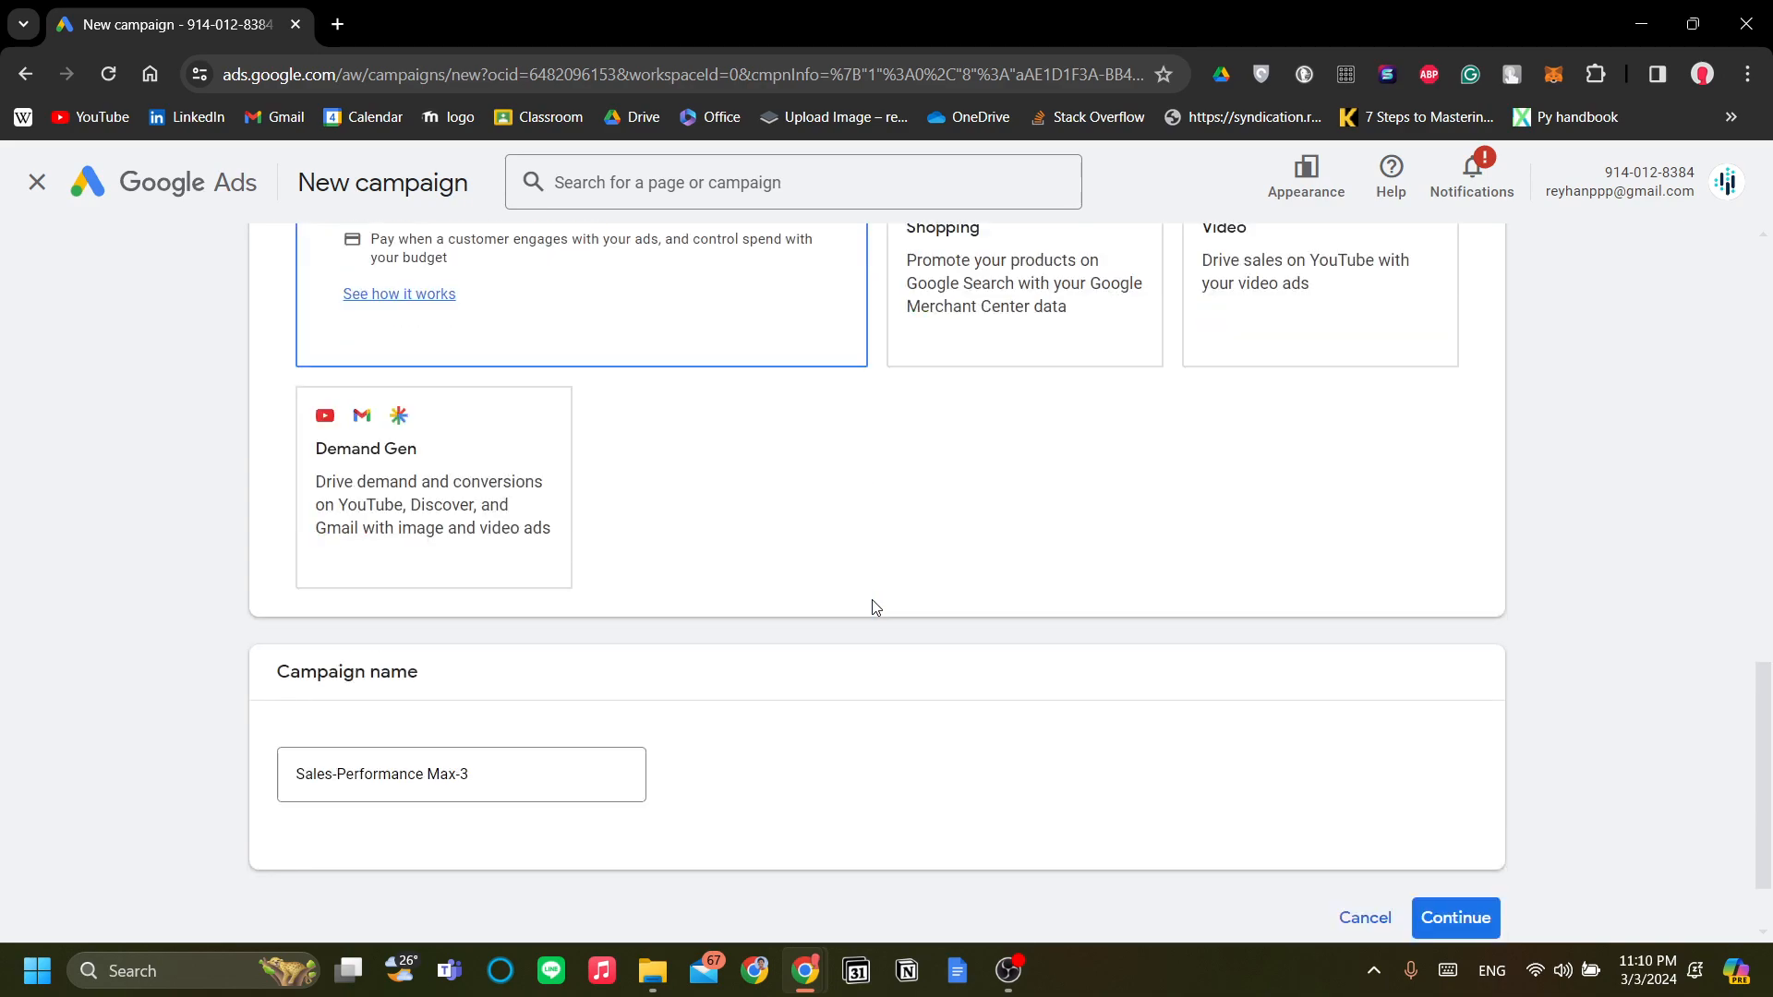
scroll(875, 607, up, 6)
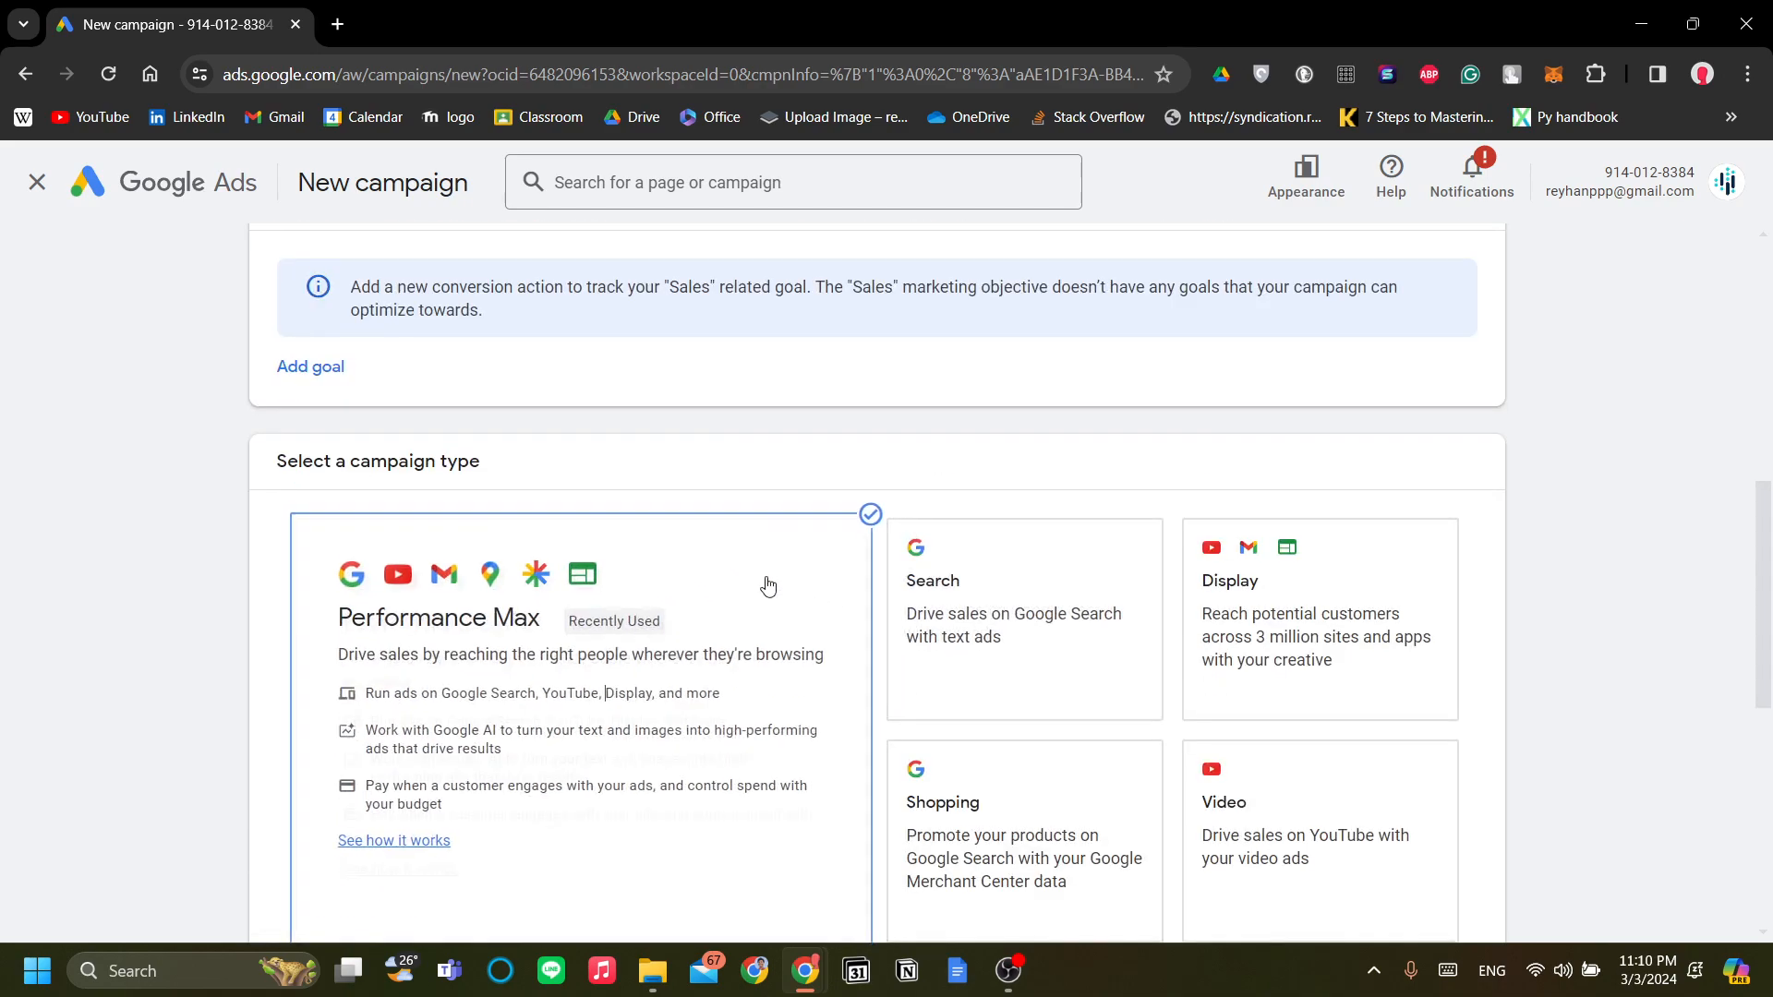
scroll(758, 563, down, 4)
click(755, 560)
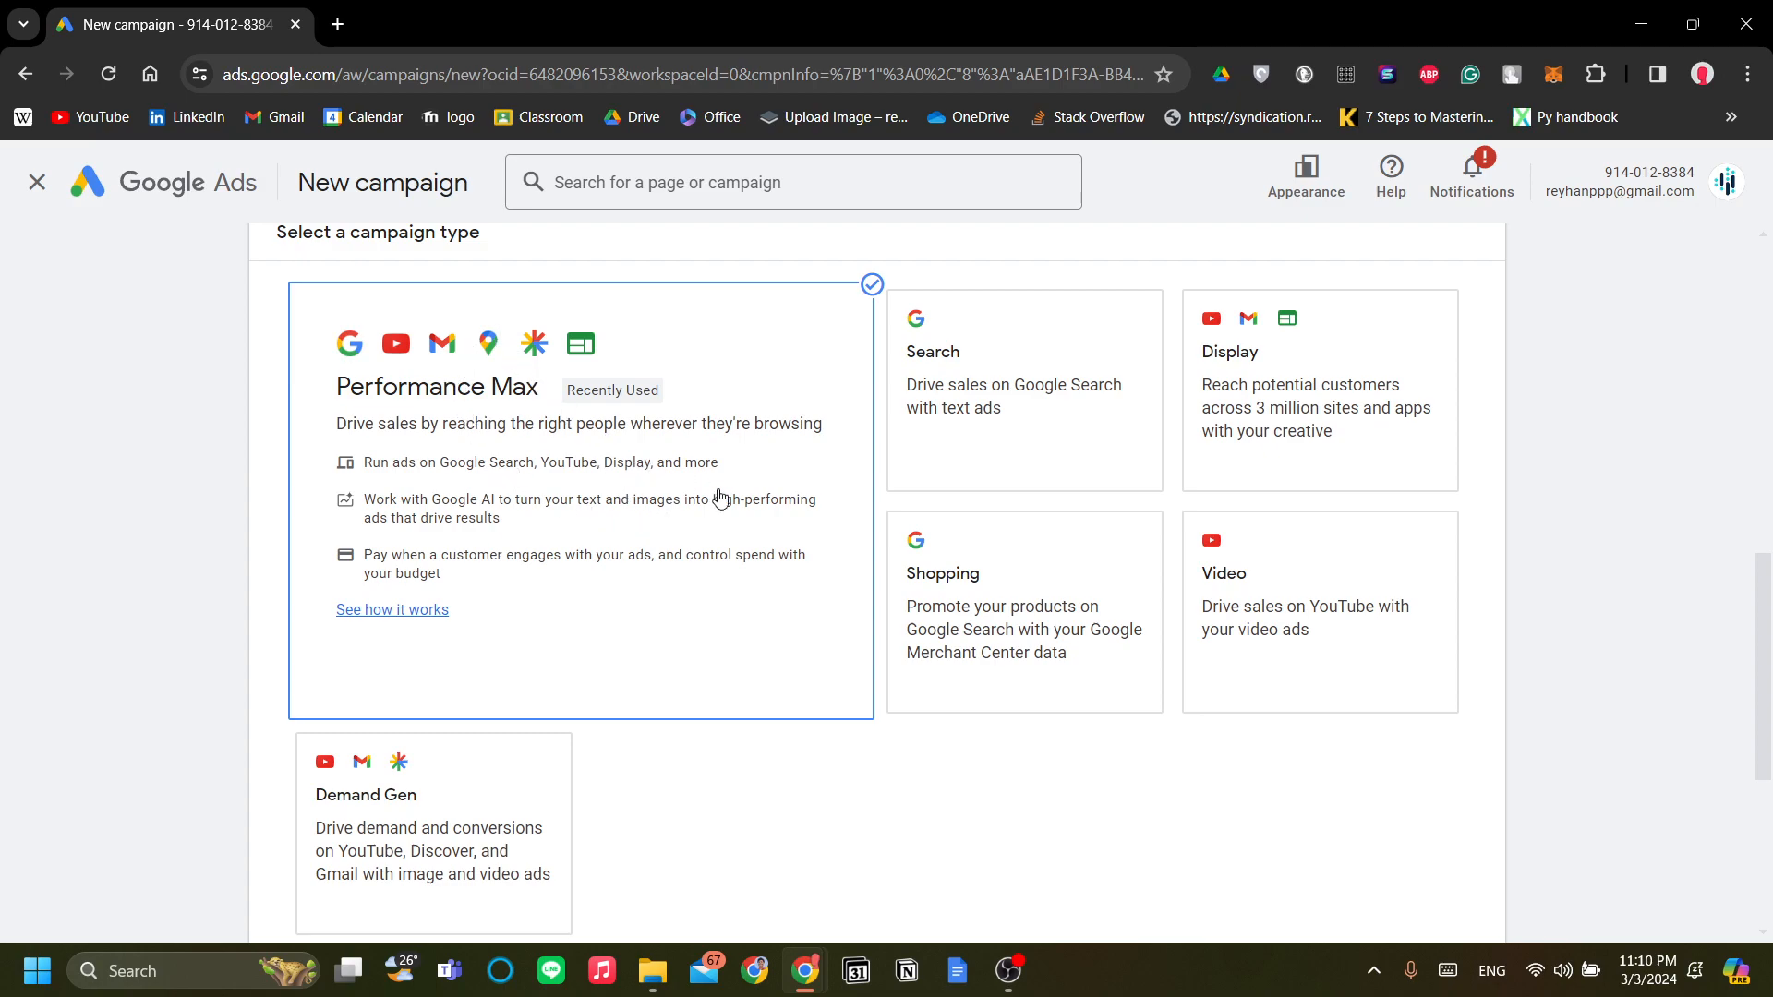
scroll(847, 586, down, 5)
scroll(847, 585, up, 2)
scroll(860, 588, down, 1)
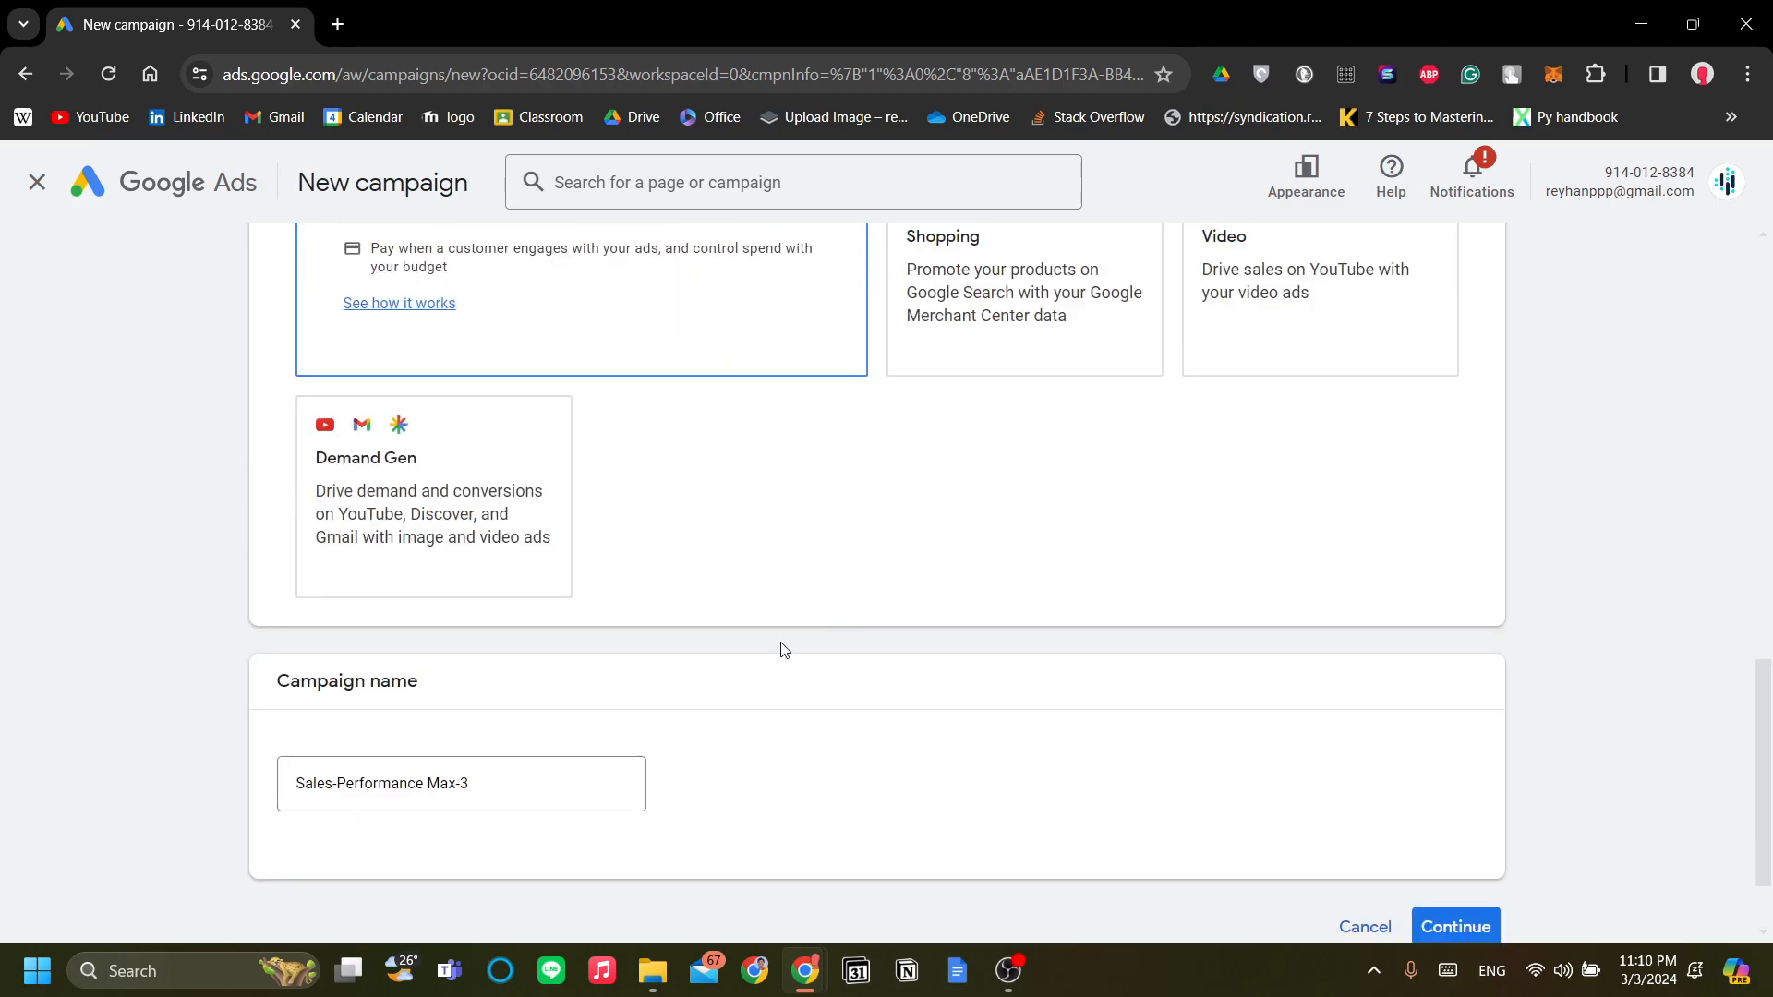
Replace the default campaign name with "first ad"
drag(617, 786, 748, 765)
click(746, 767)
drag(625, 788, 144, 746)
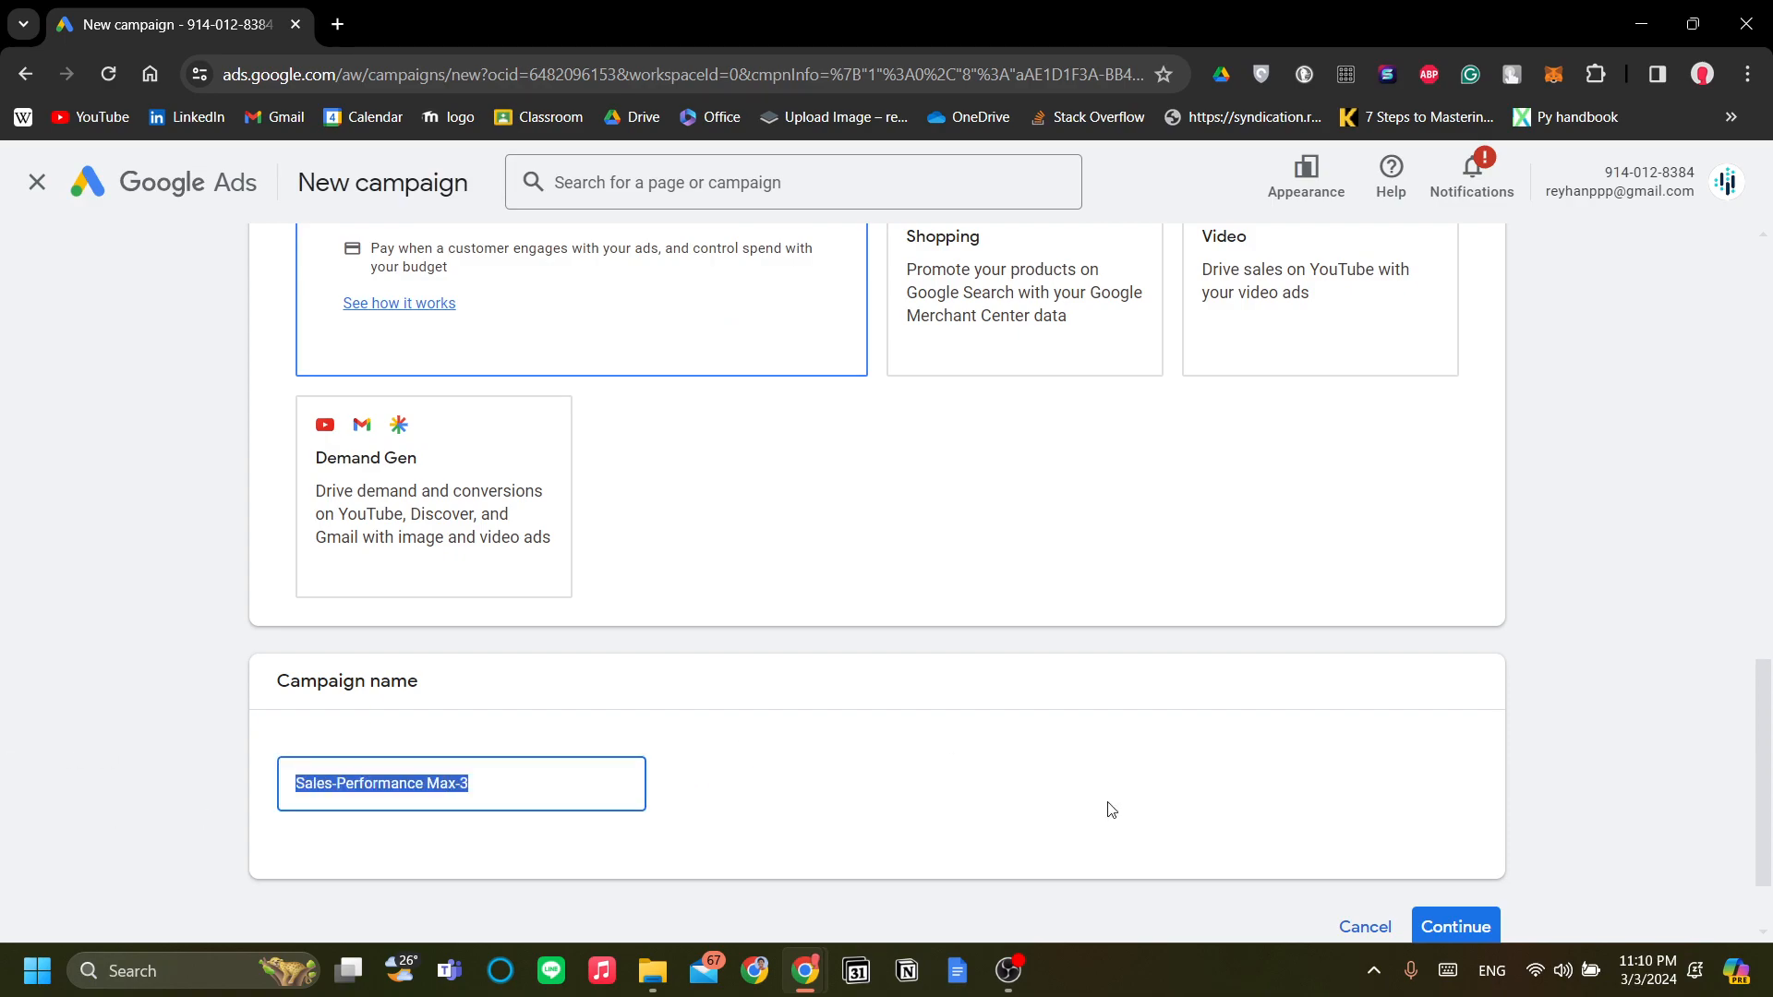
text(first ad)
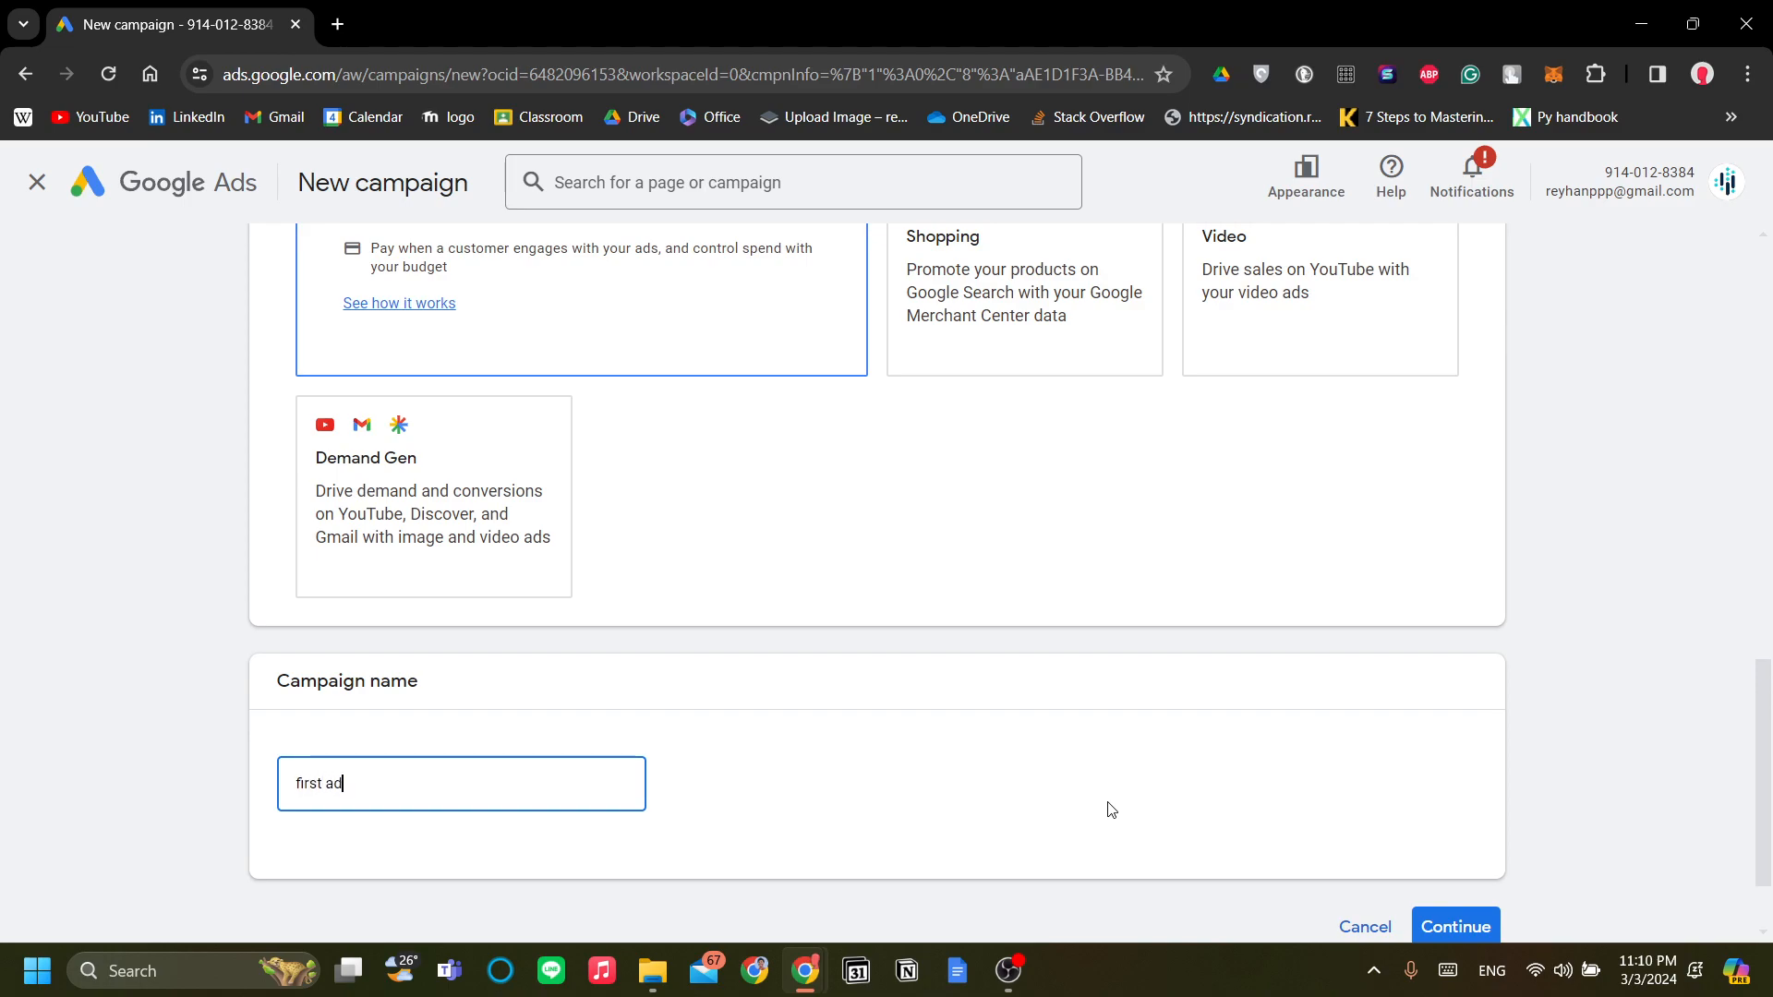
Name the campaign "sales upgrade" and continue to the bidding settings
key(ctrl+a)
key(BackSpace)
text(sale)
scroll(1071, 656, up, 8)
scroll(1016, 665, down, 5)
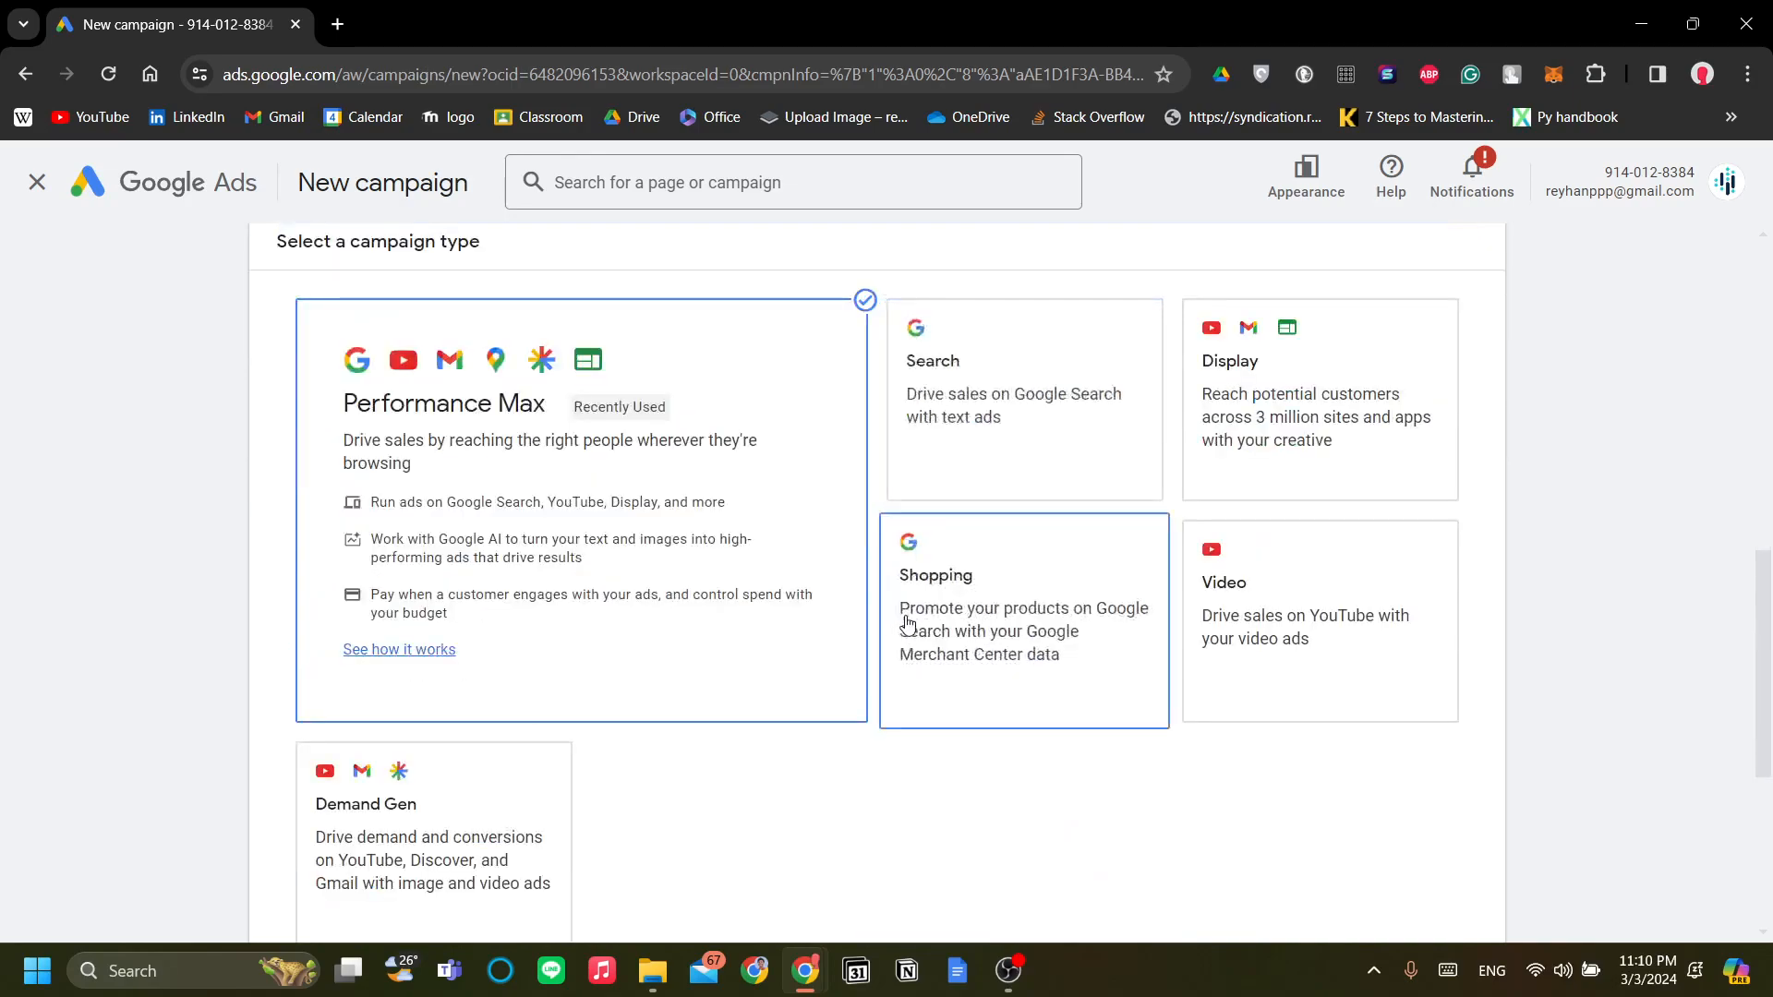
scroll(551, 705, down, 5)
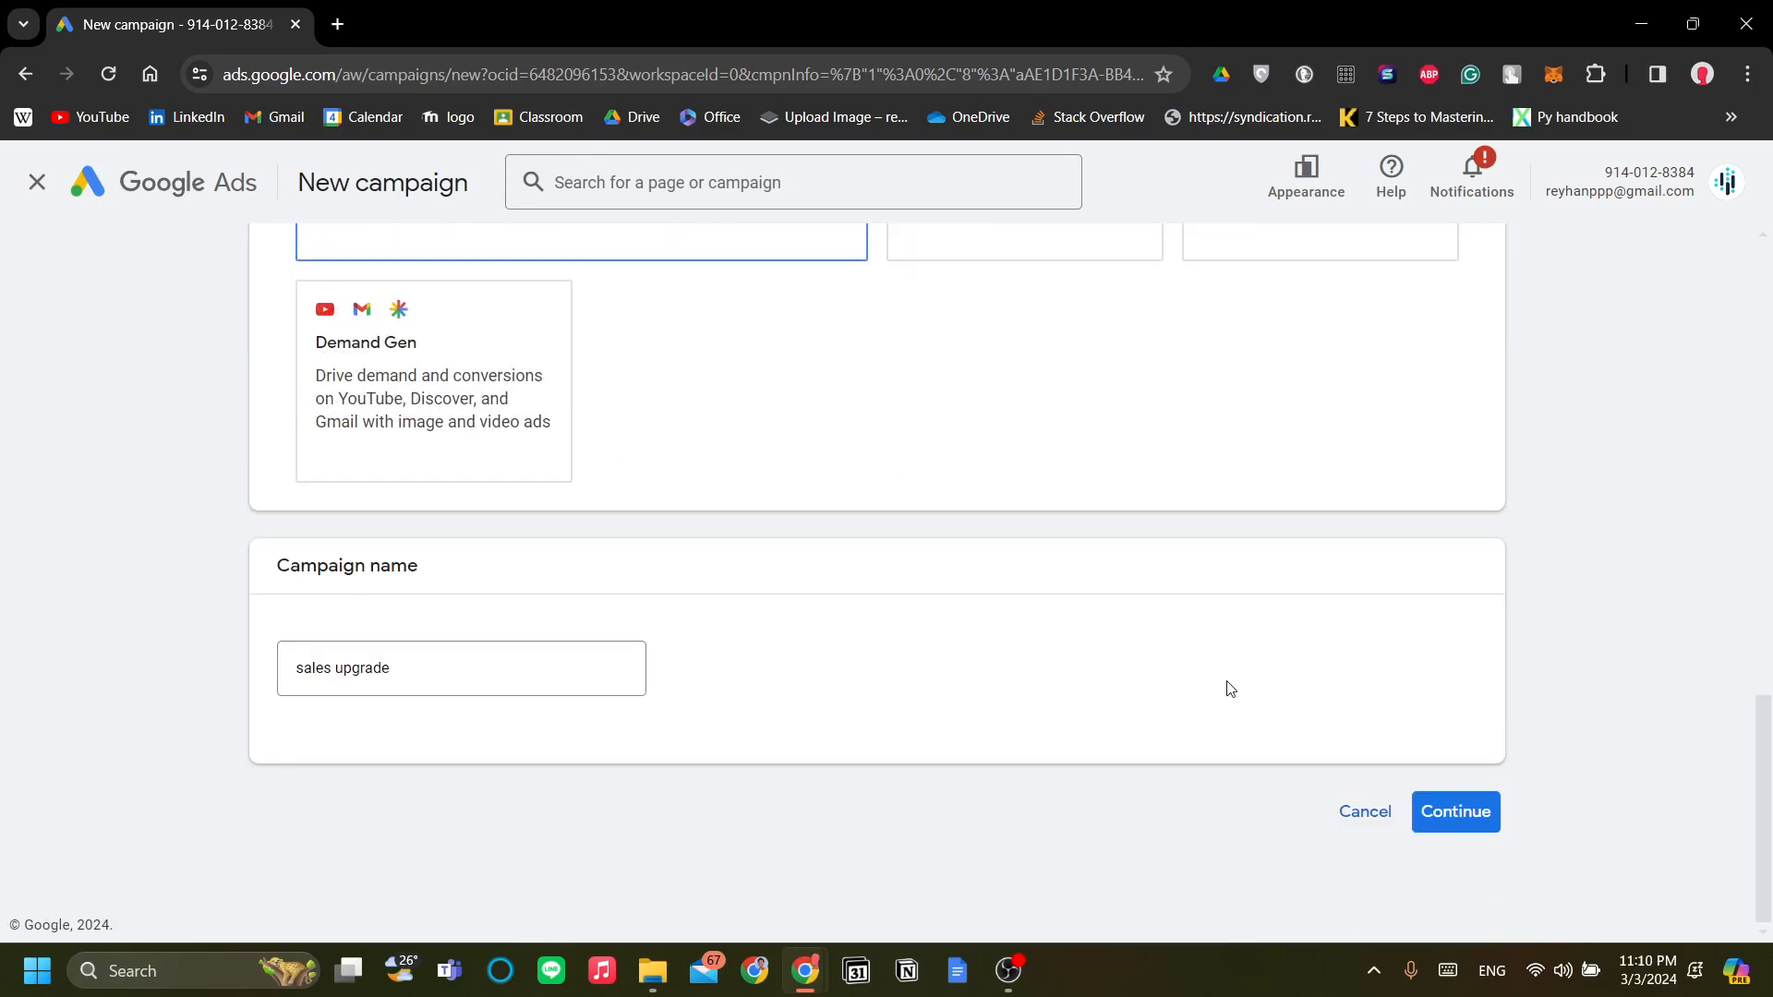
click(1454, 816)
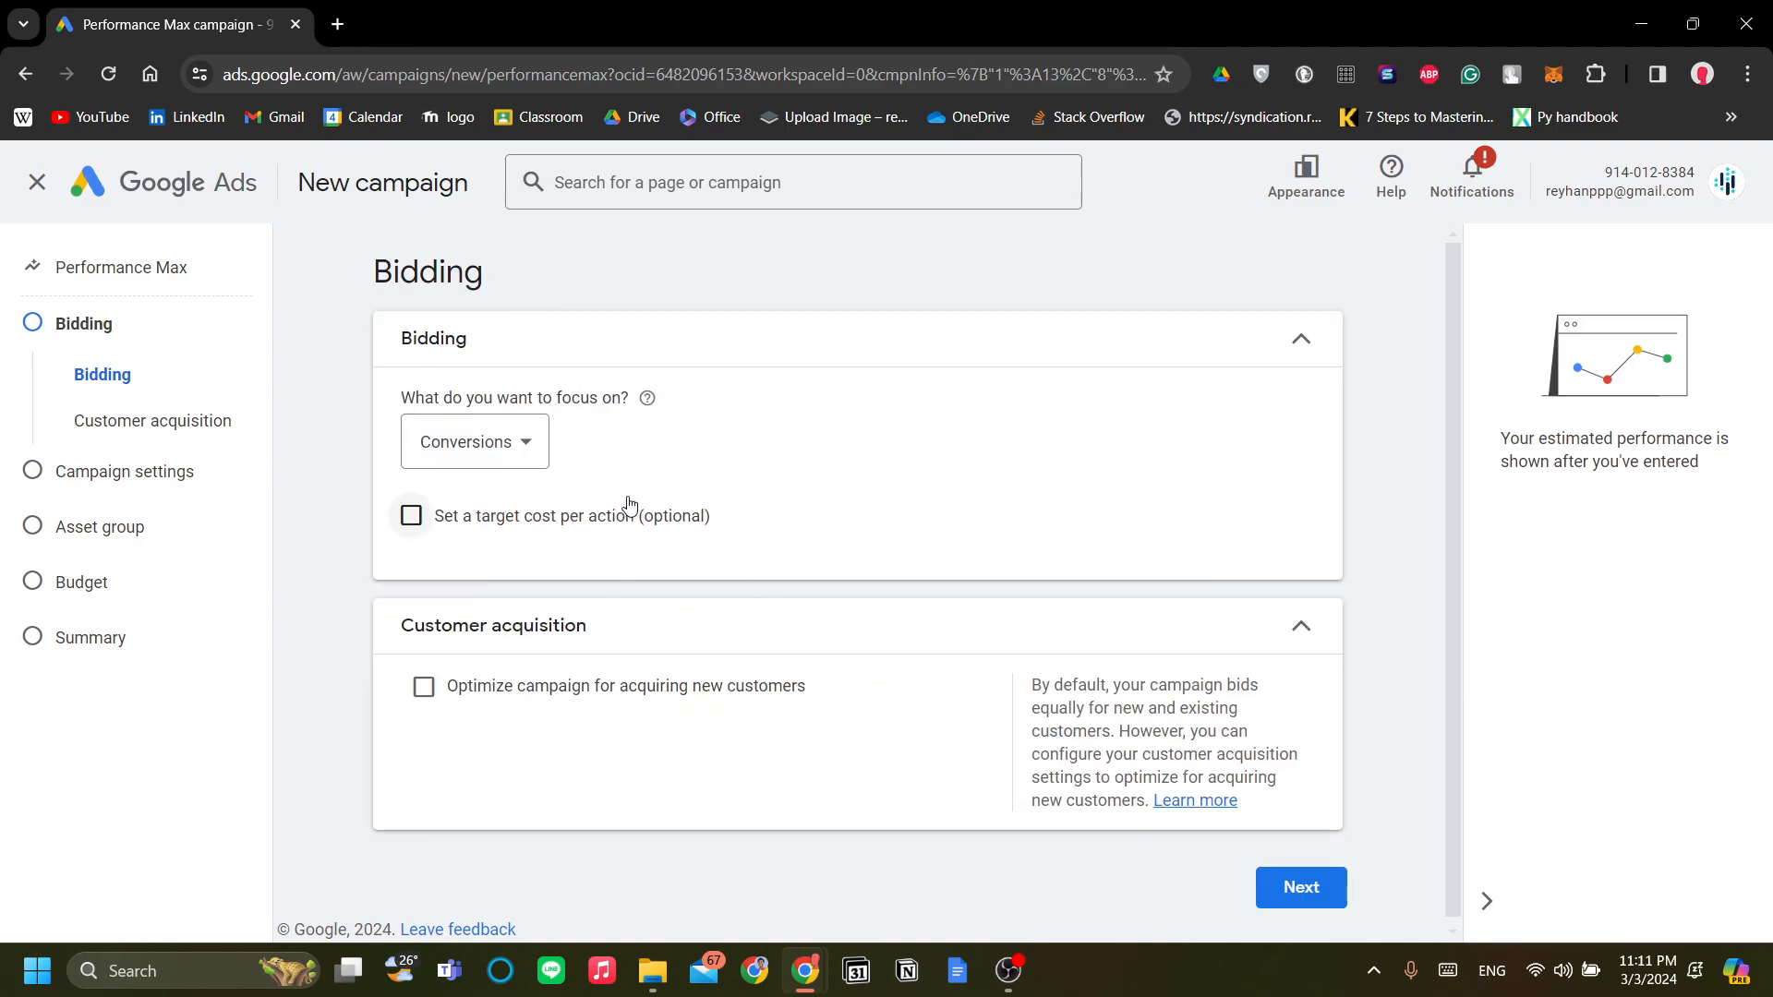
Keep Conversions as the bidding focus and continue to the campaign settings
click(505, 468)
click(522, 458)
click(522, 451)
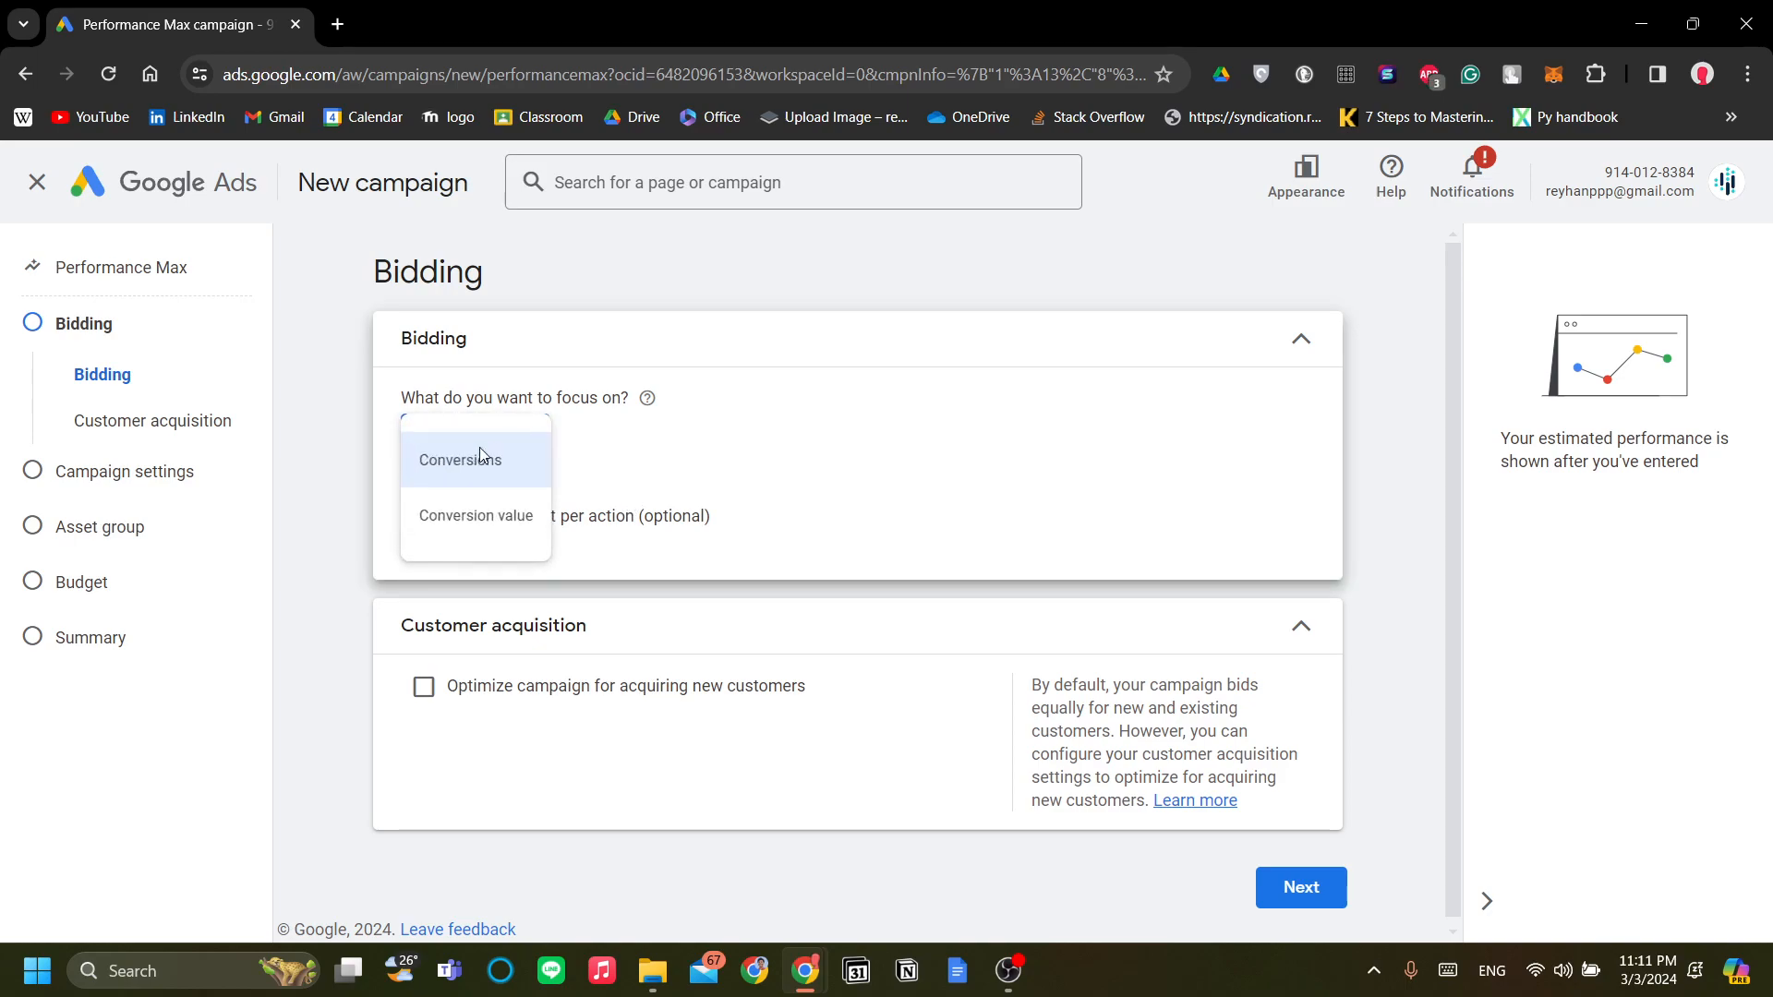
click(511, 468)
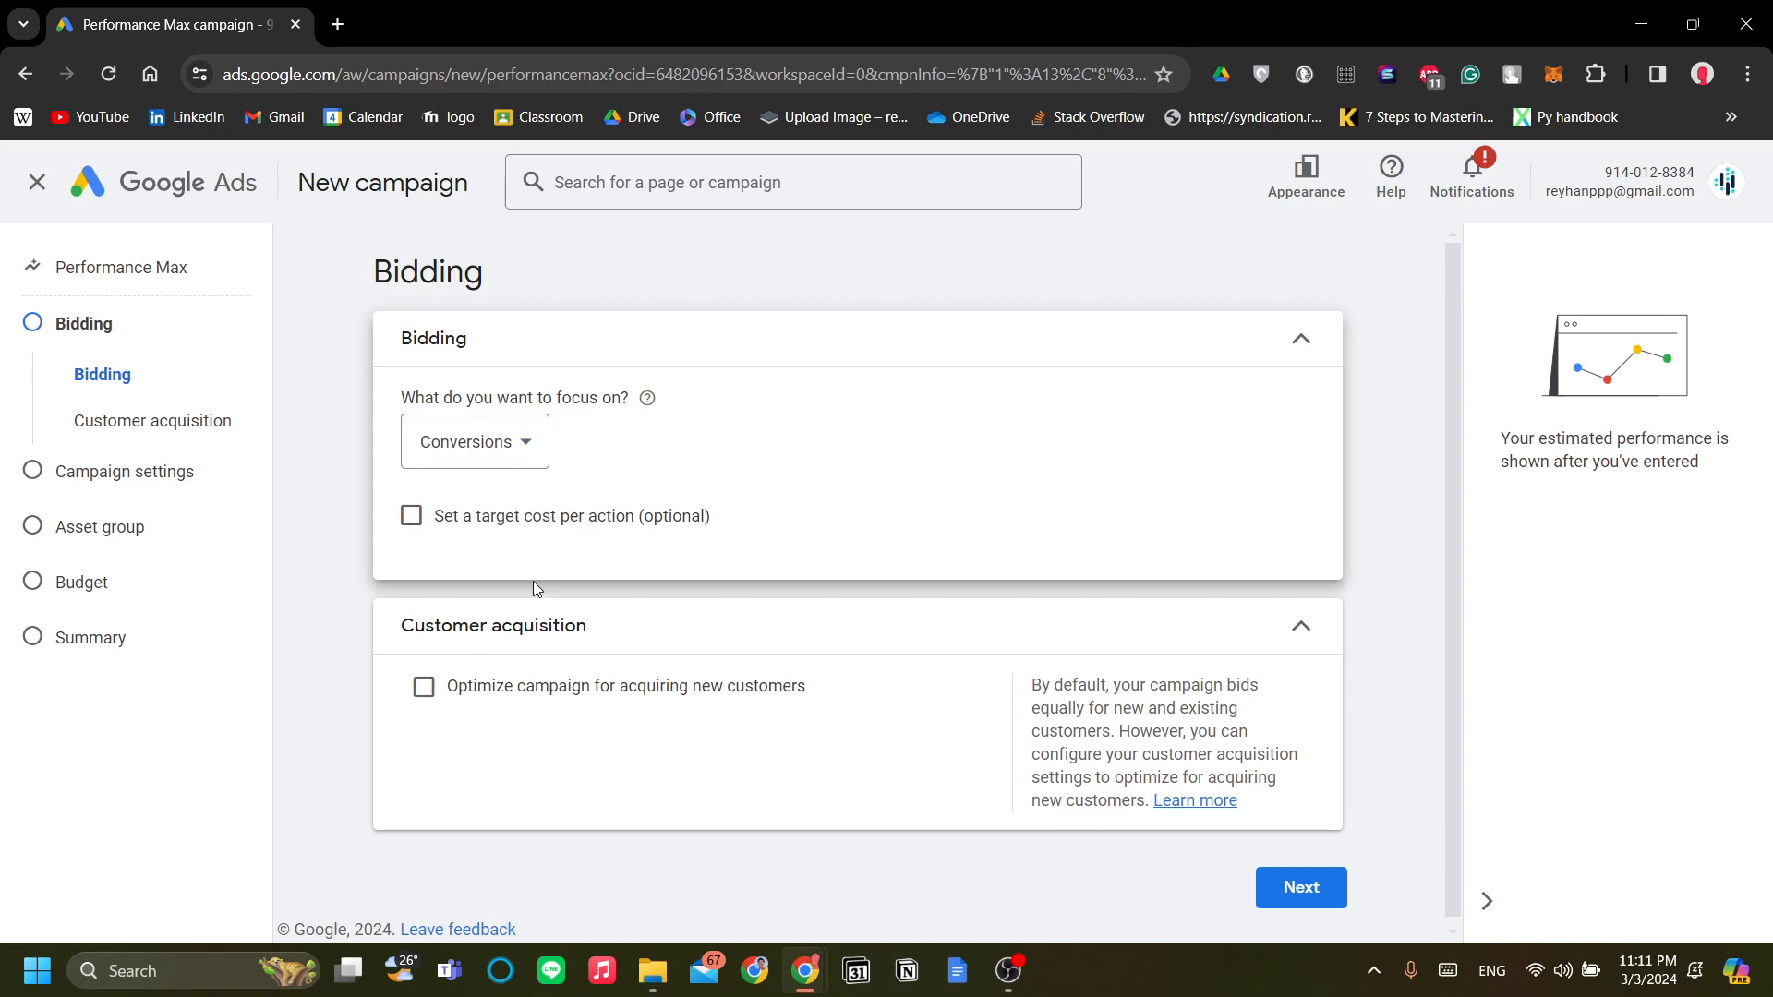
scroll(1145, 765, down, 1)
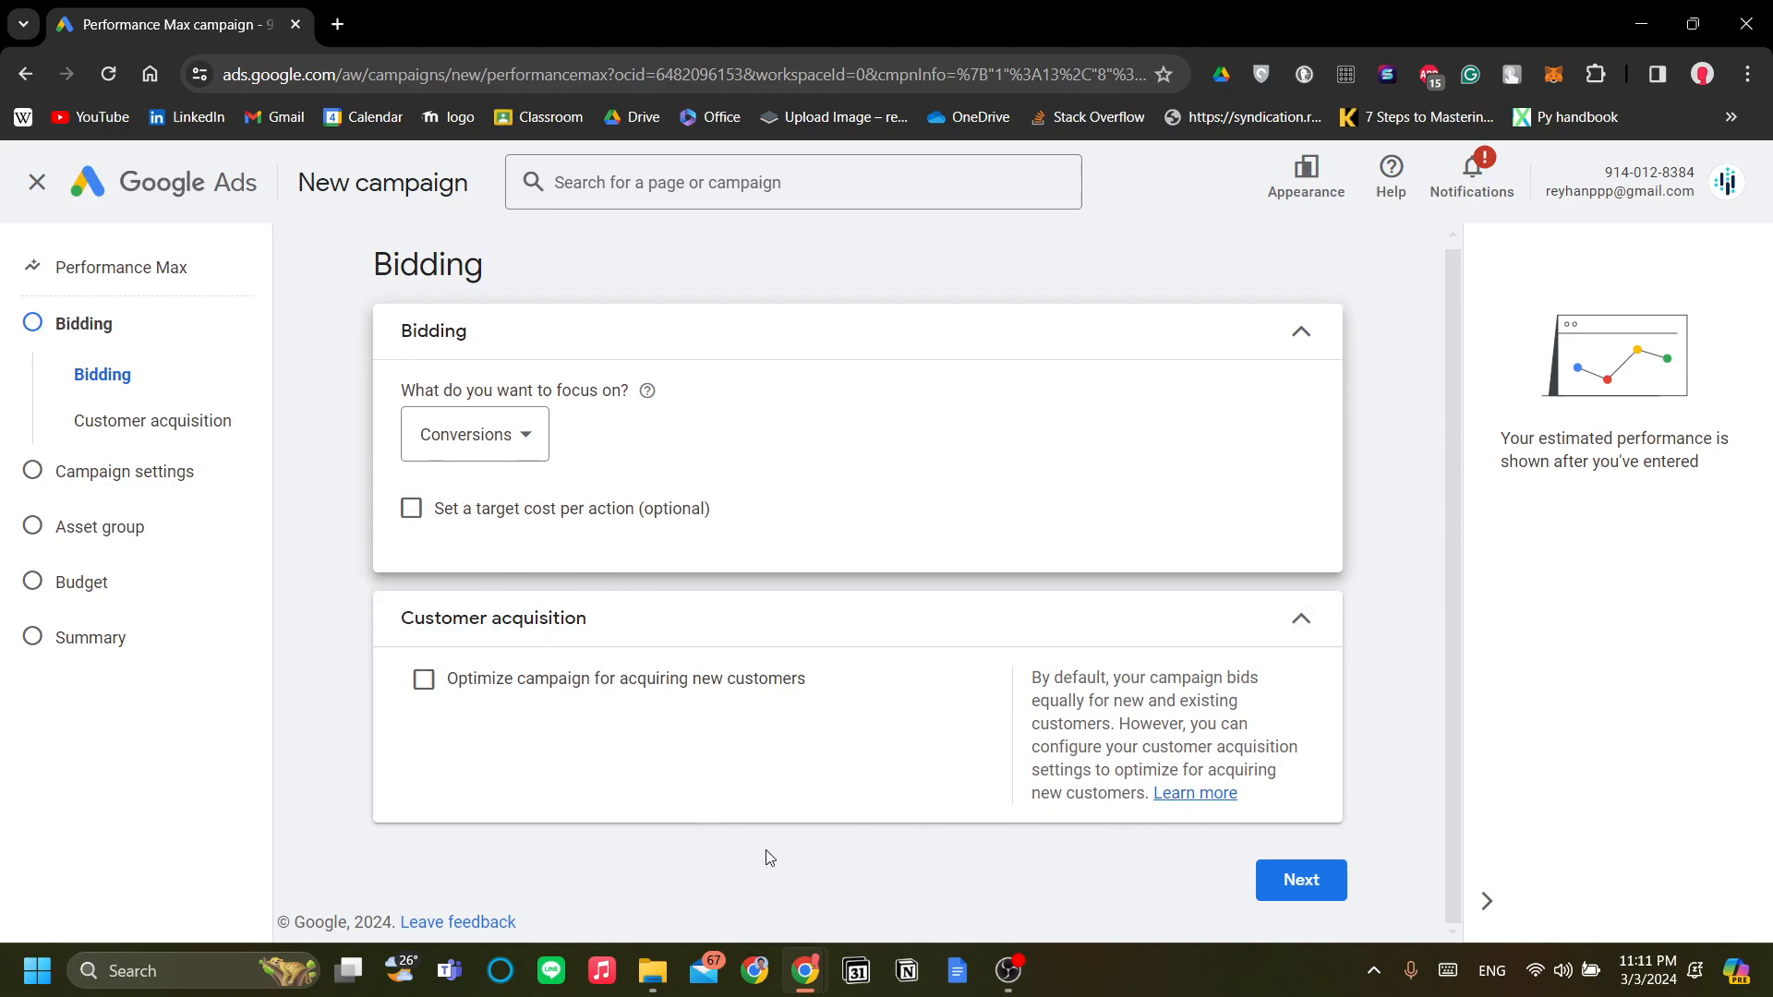
click(1309, 870)
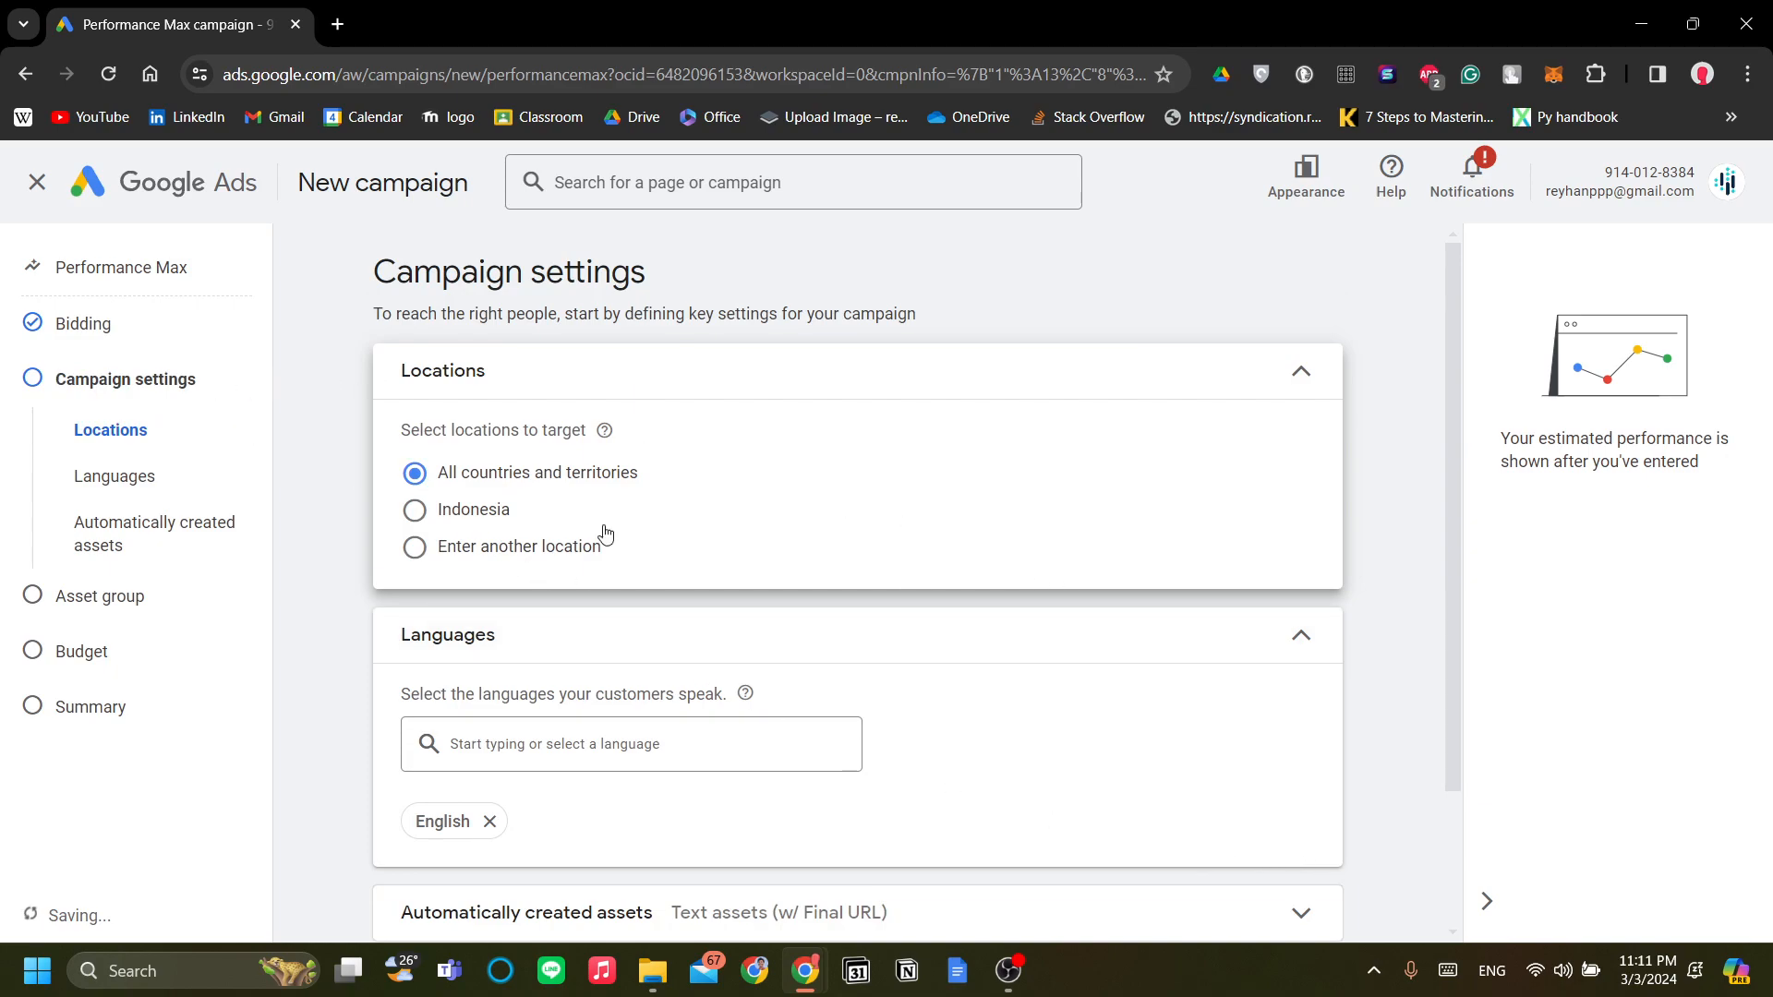
Check the option for entering another location, and set the campaign to target all countries and territories
scroll(686, 533, down, 2)
scroll(686, 554, up, 2)
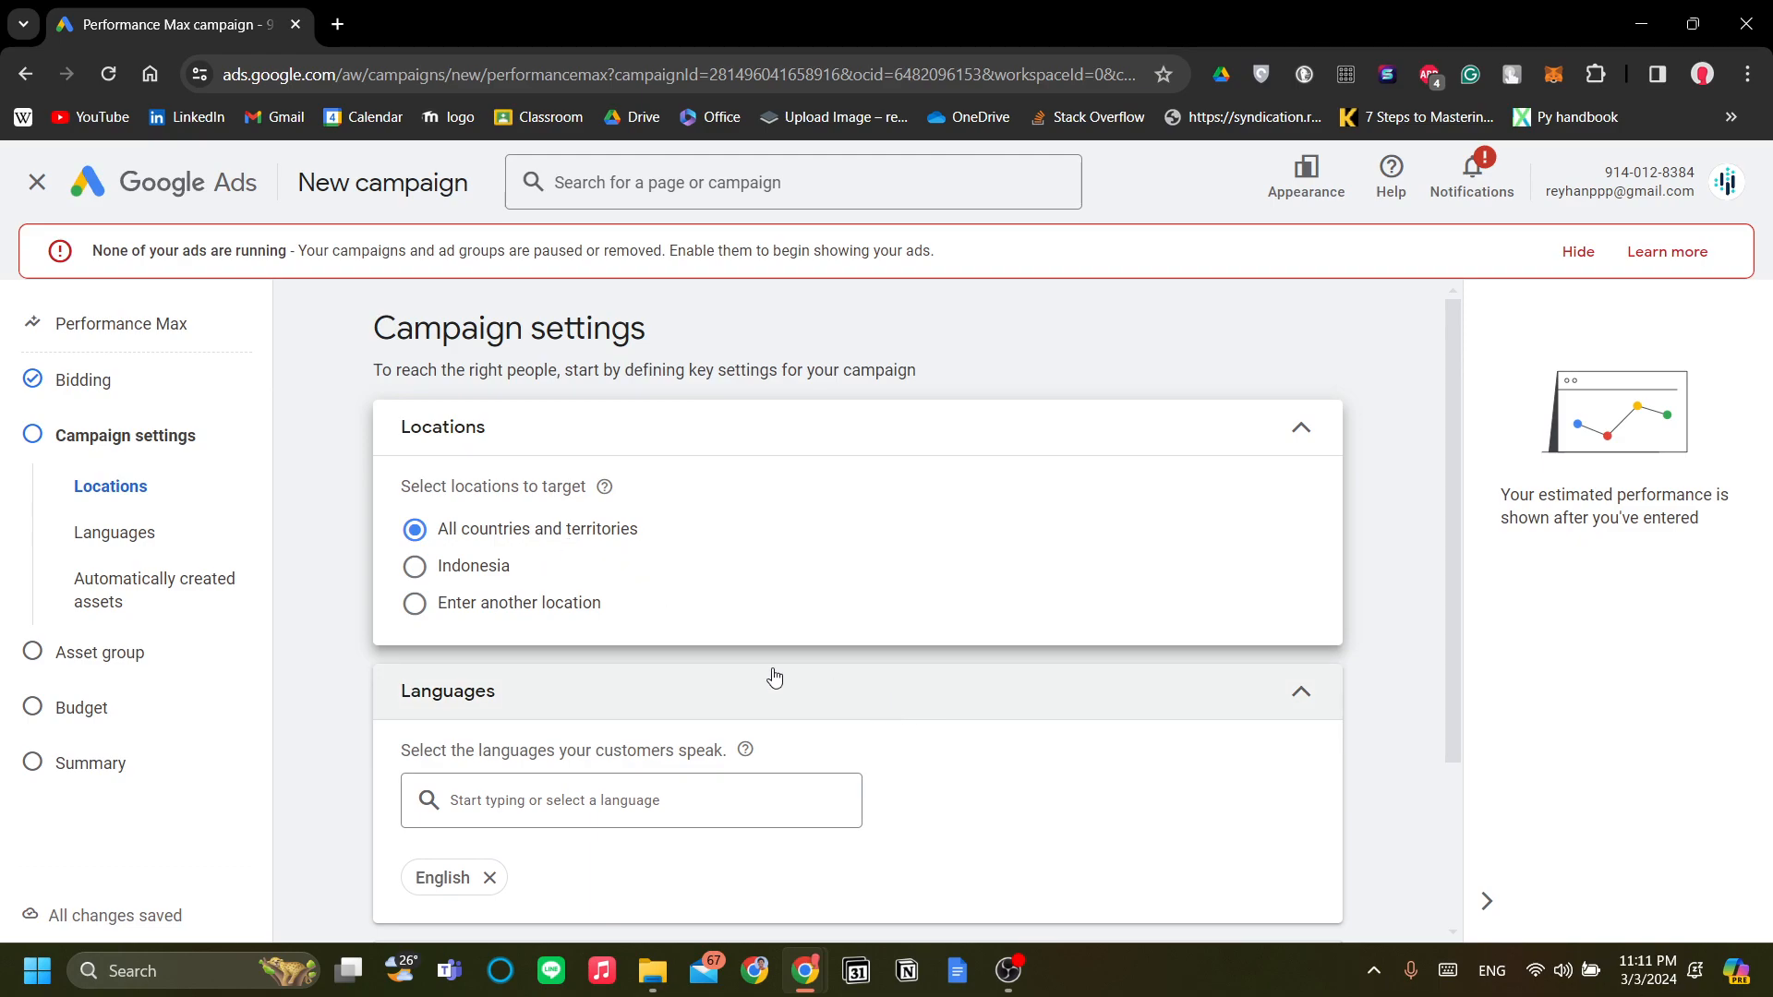
scroll(774, 677, down, 3)
scroll(633, 640, up, 1)
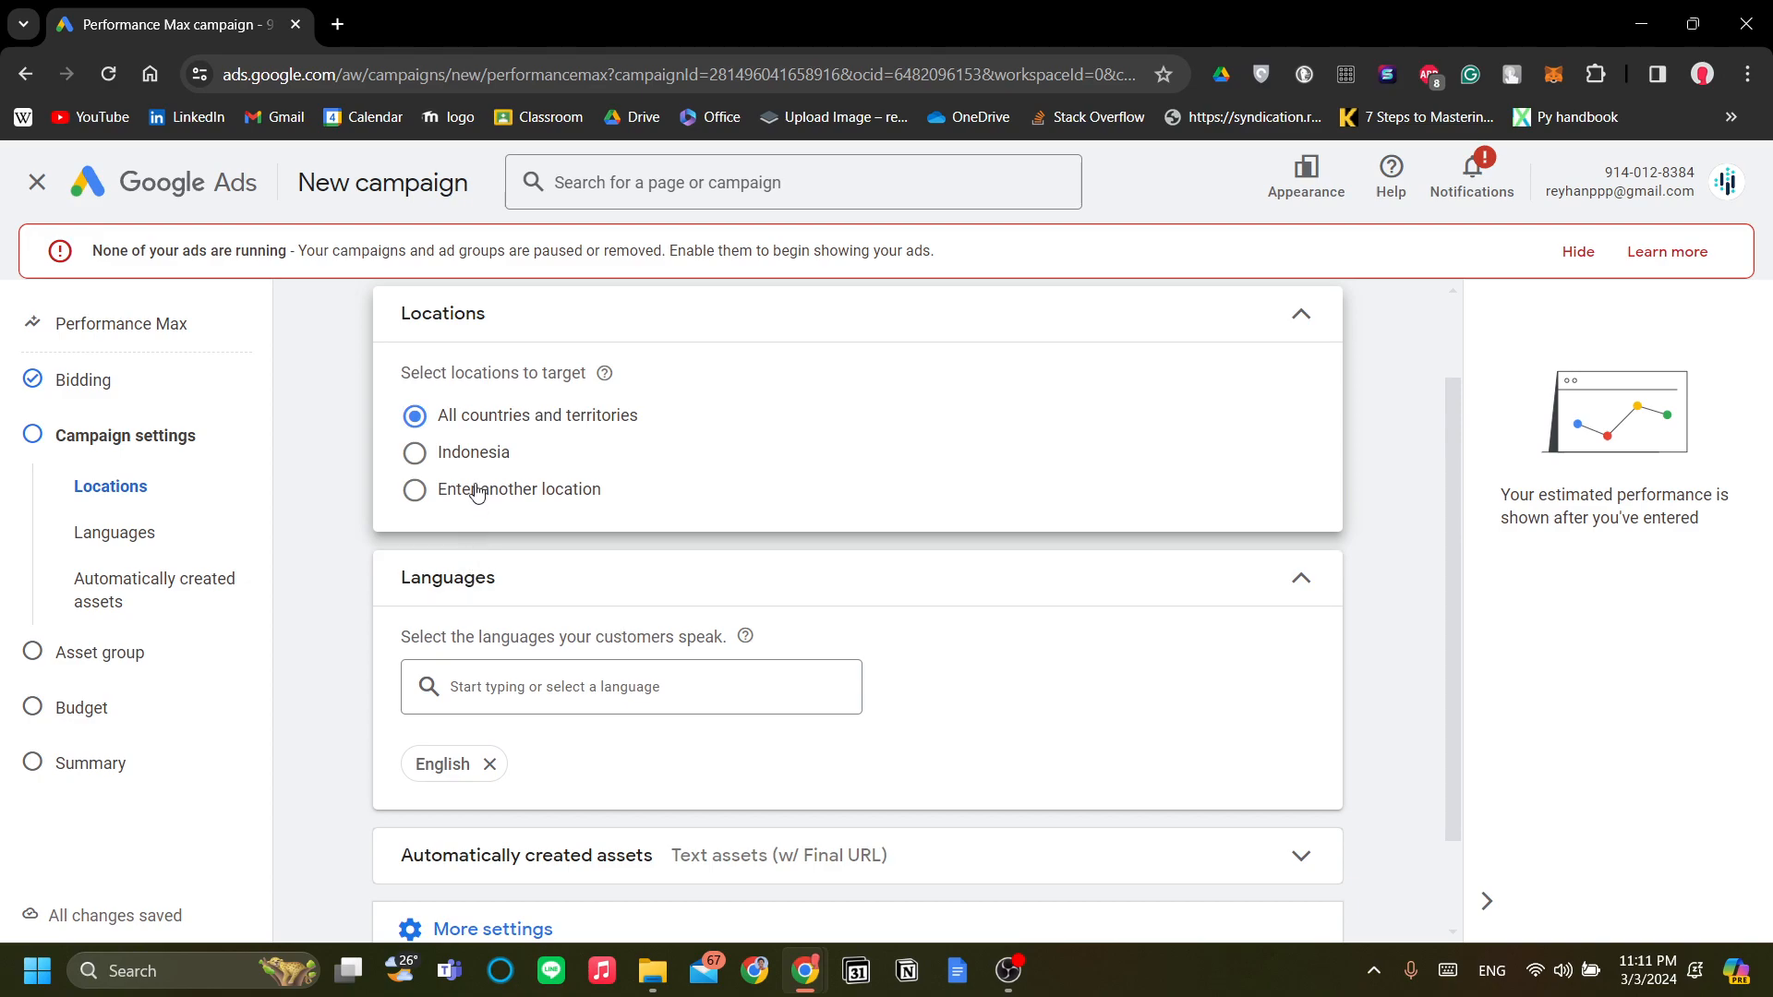
click(512, 492)
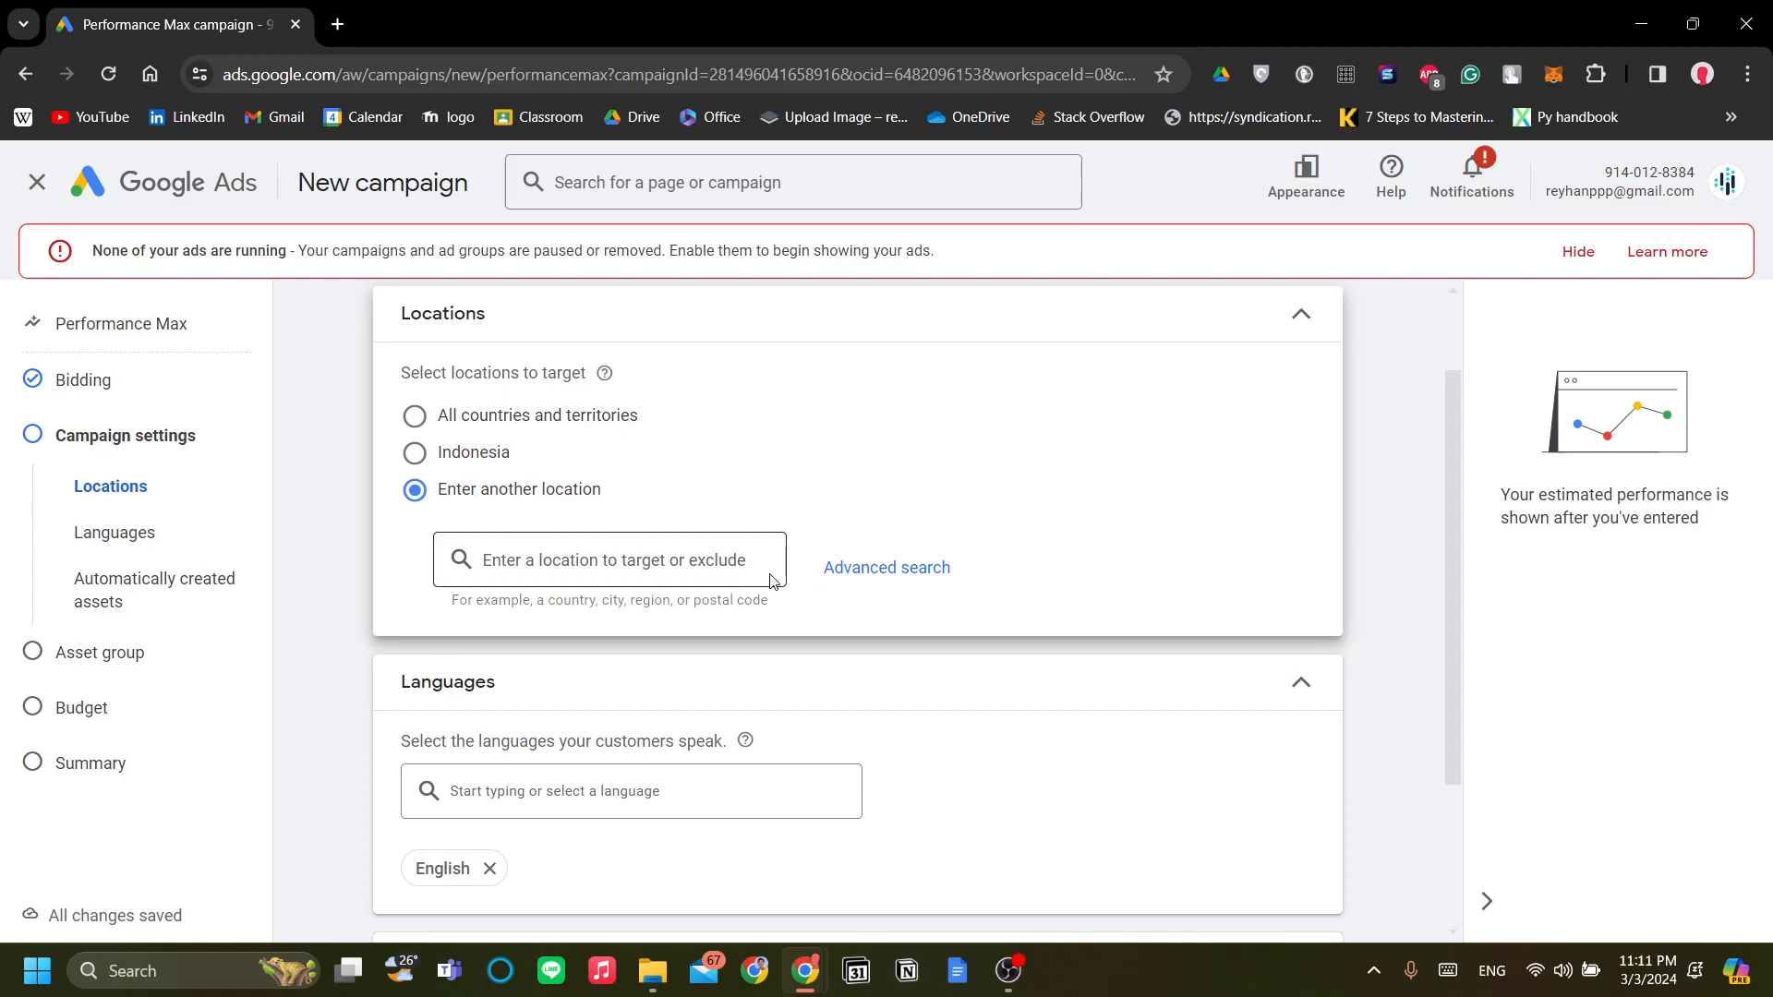
click(527, 417)
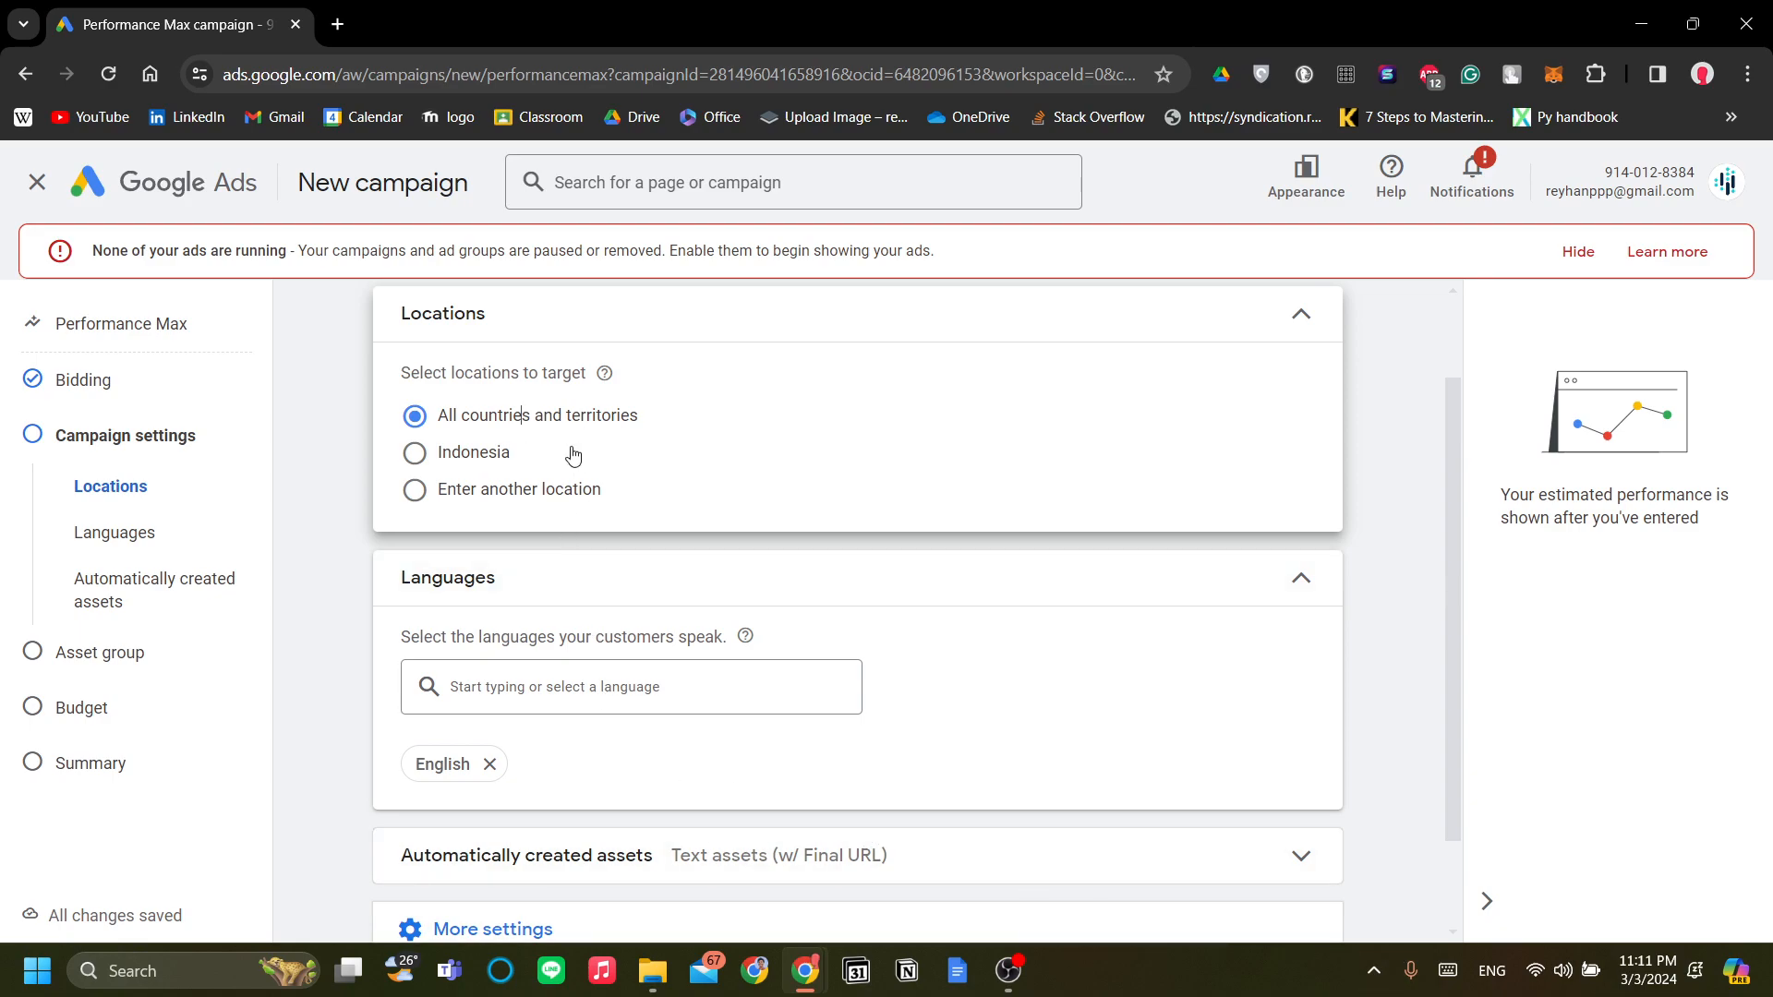
Add Chinese (simplified), German and Spanish to the customer languages alongside English
scroll(1005, 675, down, 2)
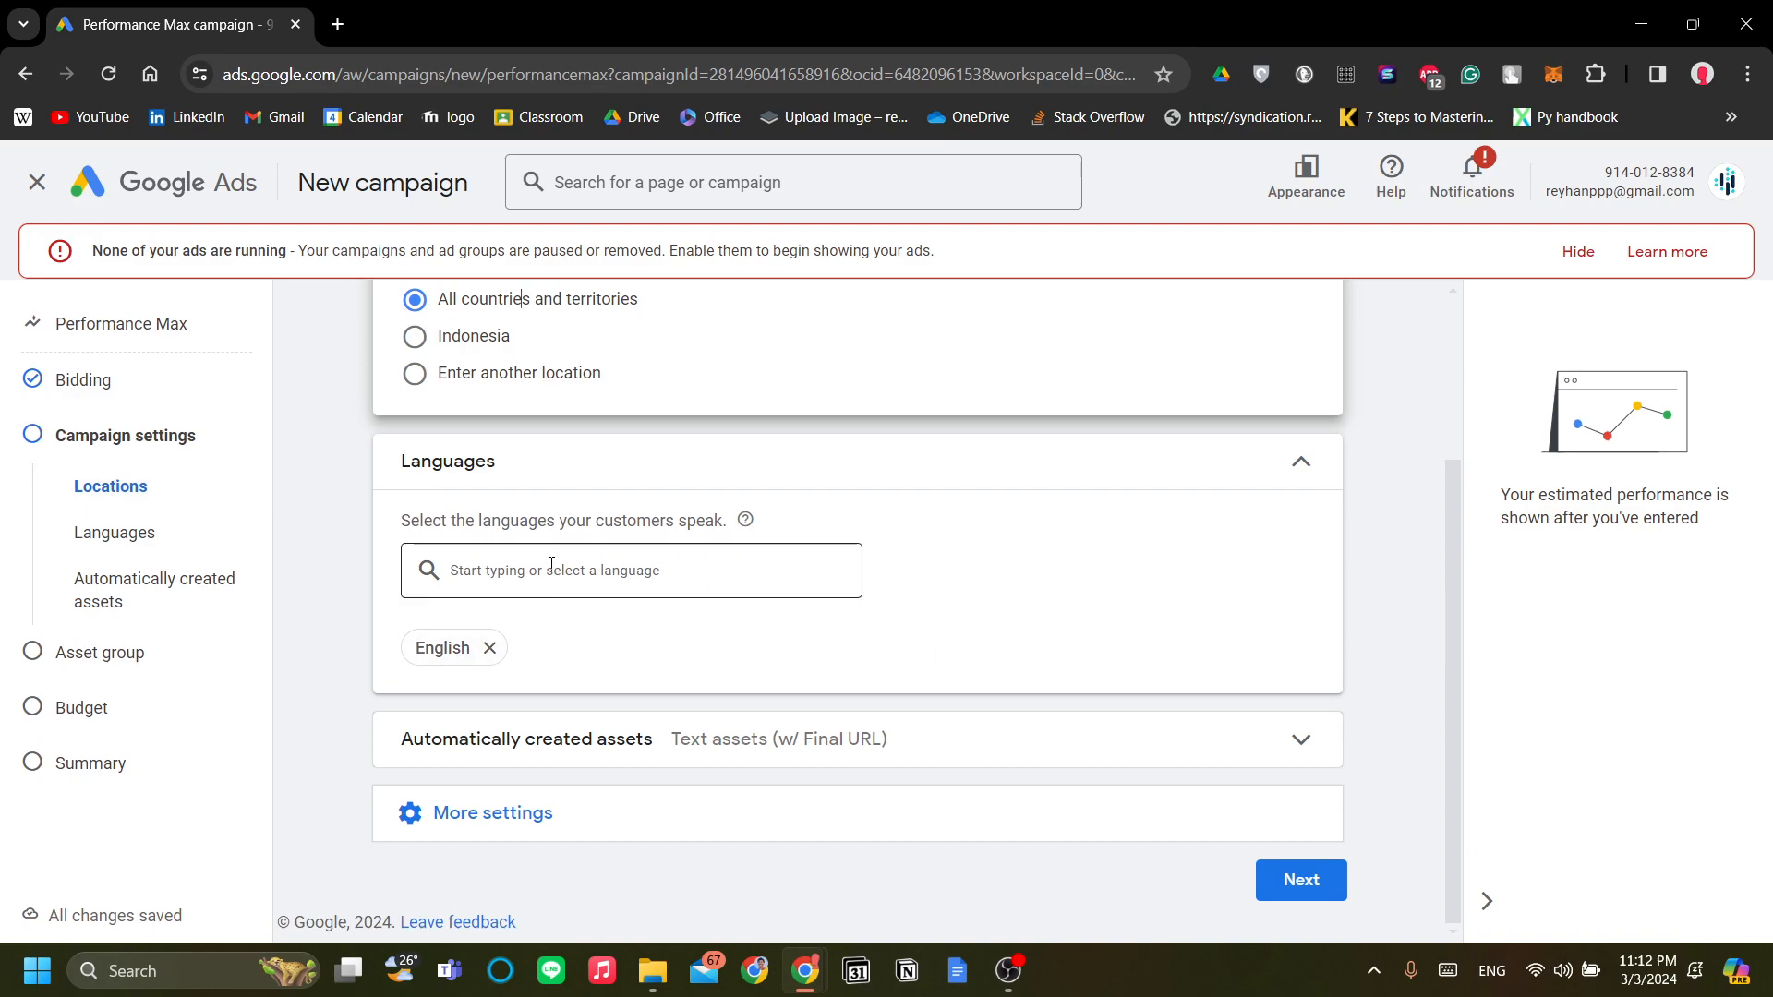
click(813, 586)
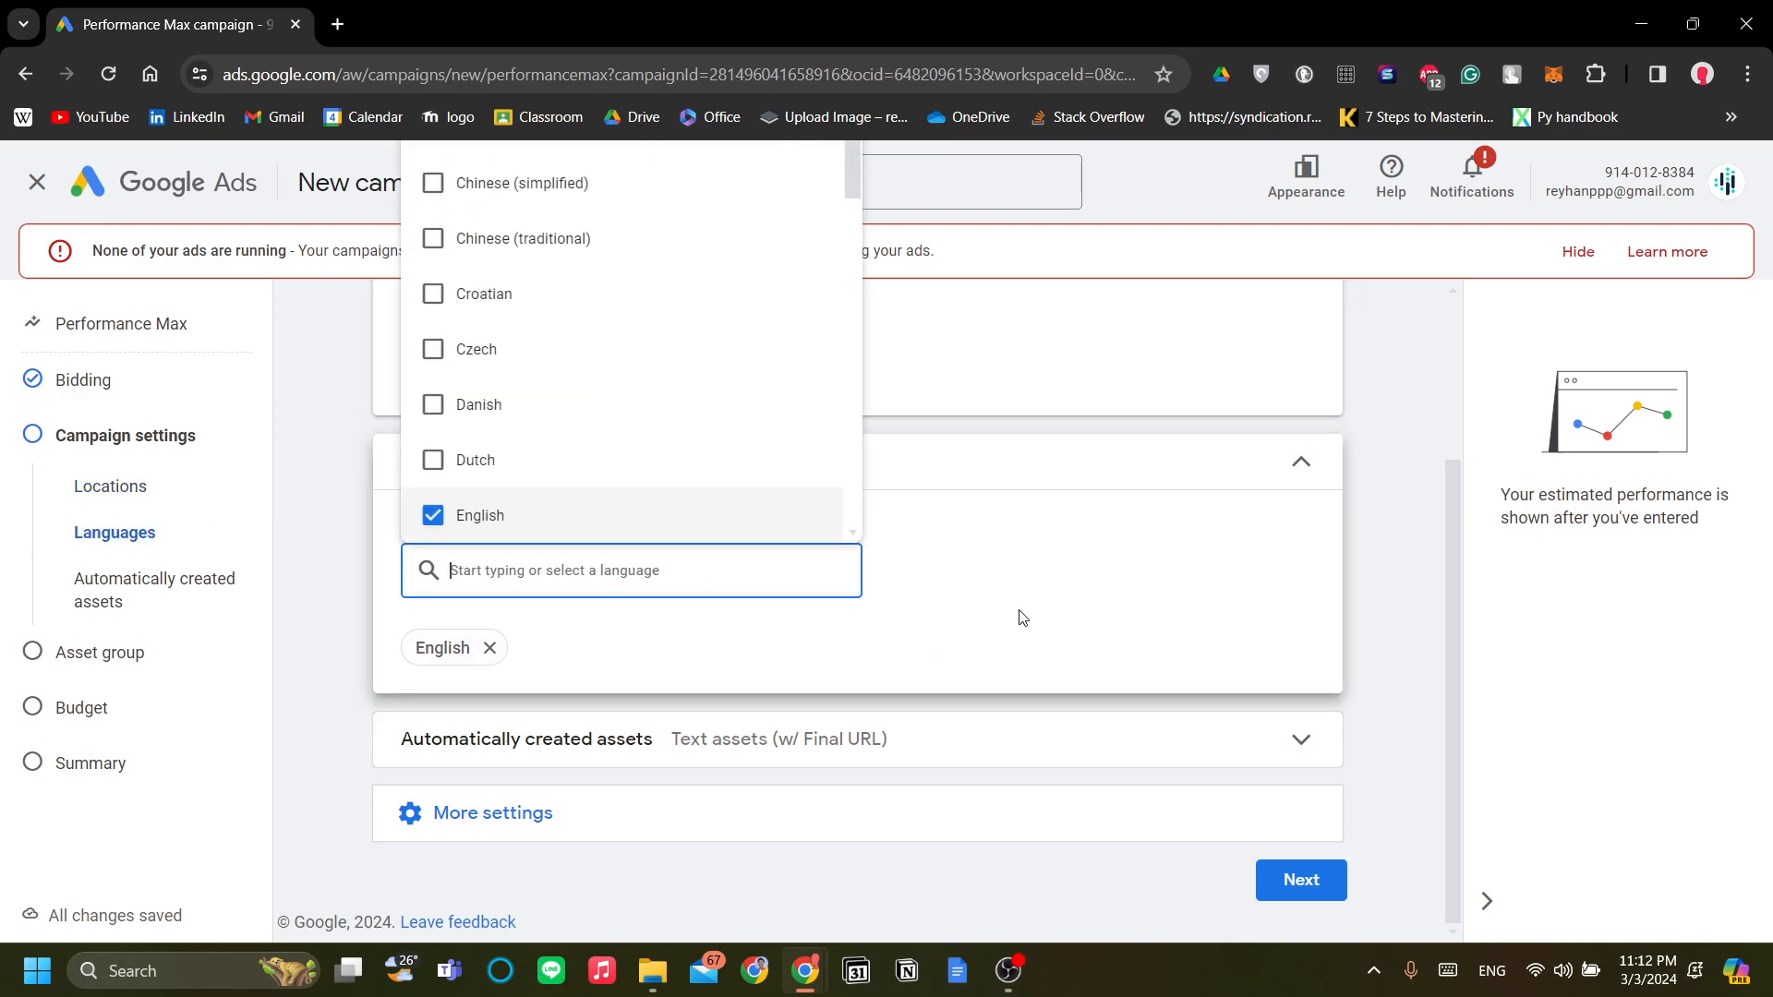
scroll(722, 407, up, 3)
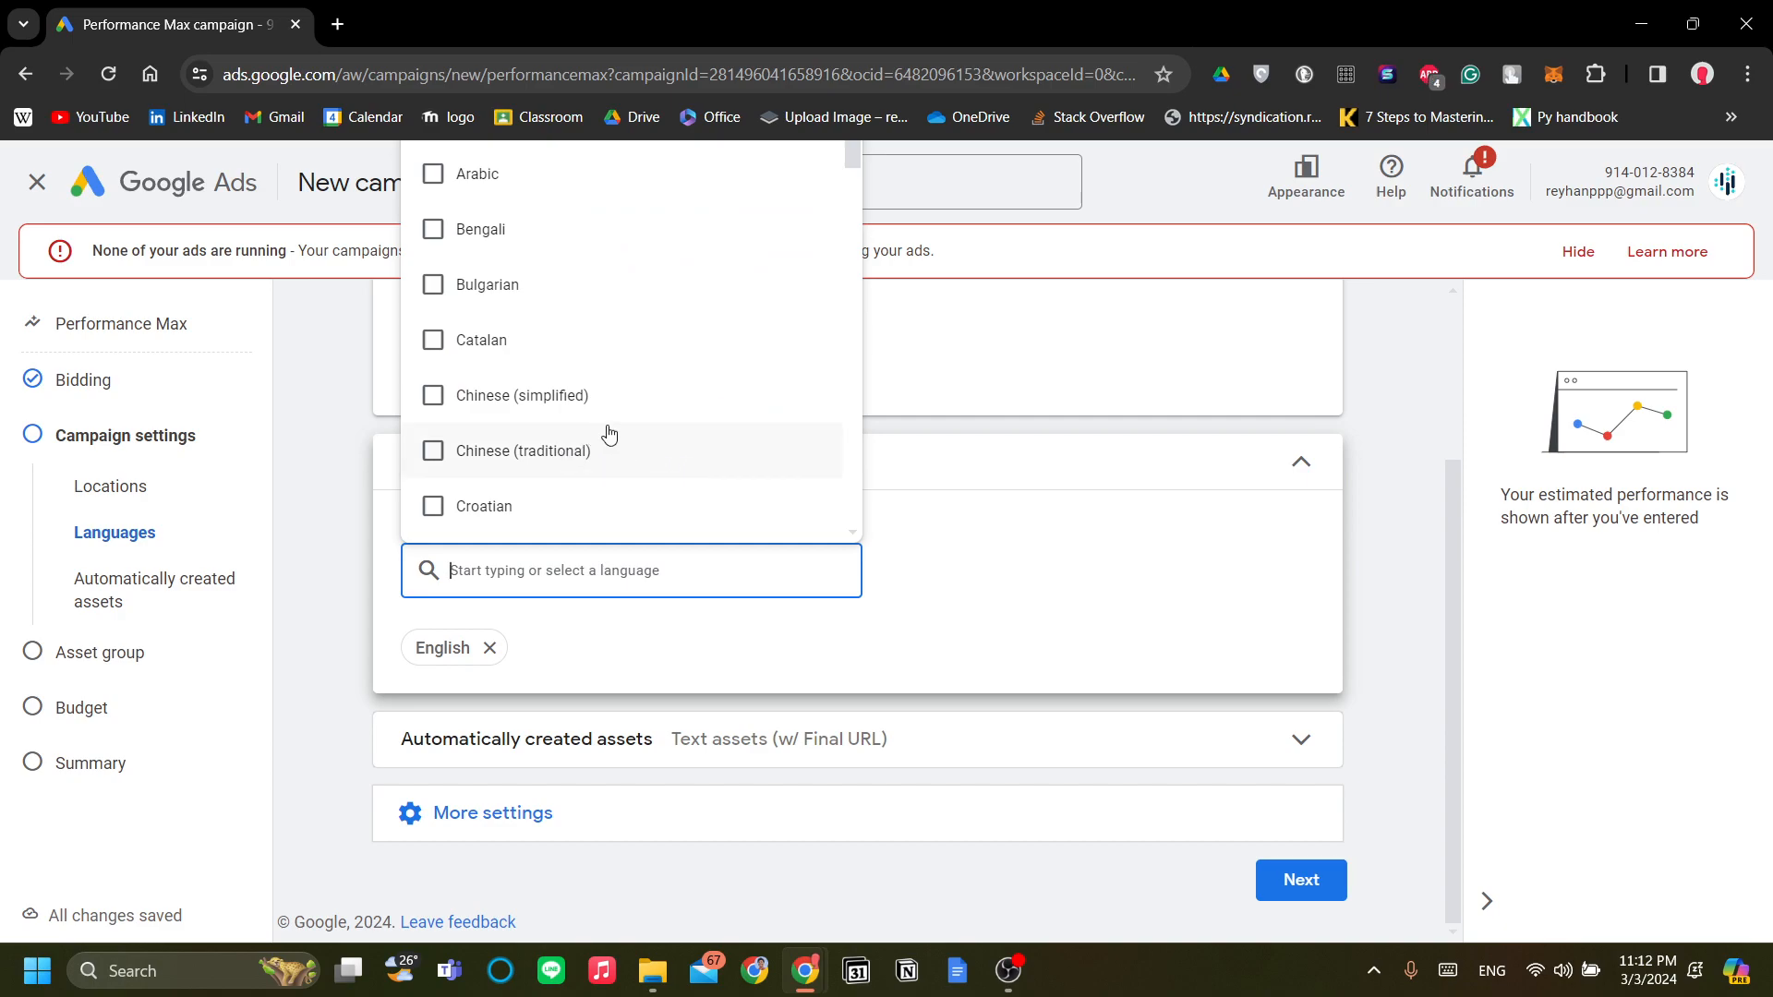
click(615, 399)
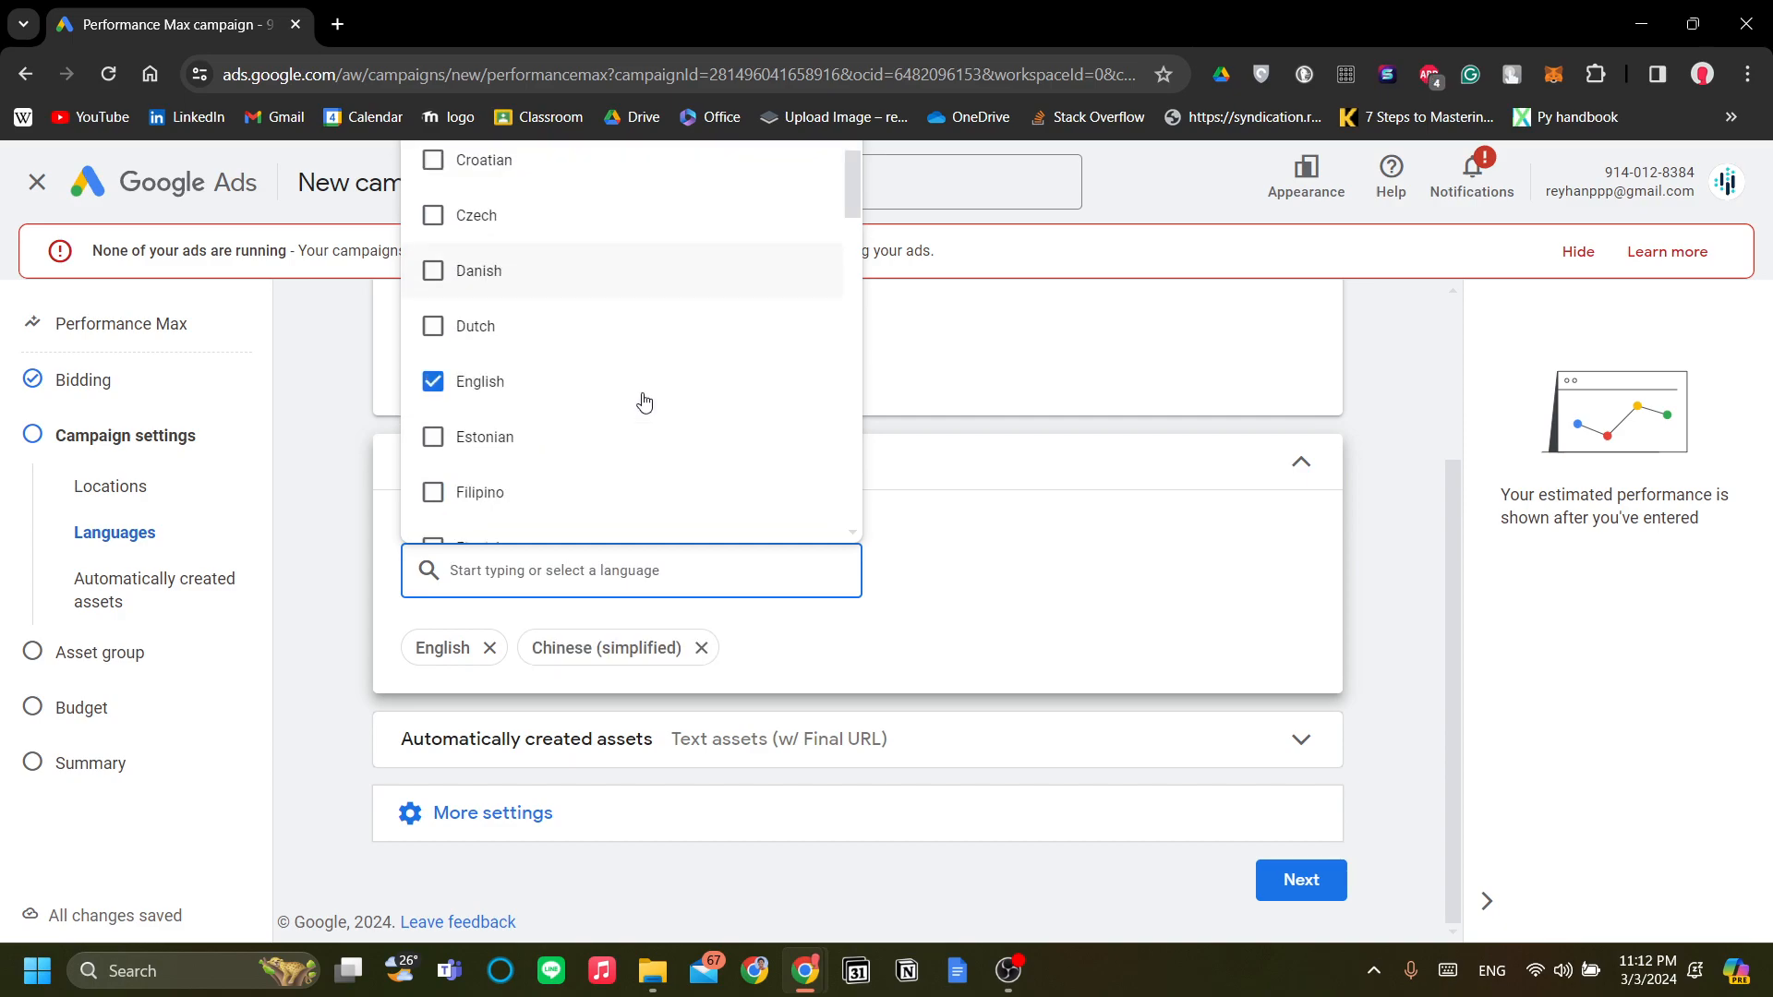
scroll(536, 368, down, 4)
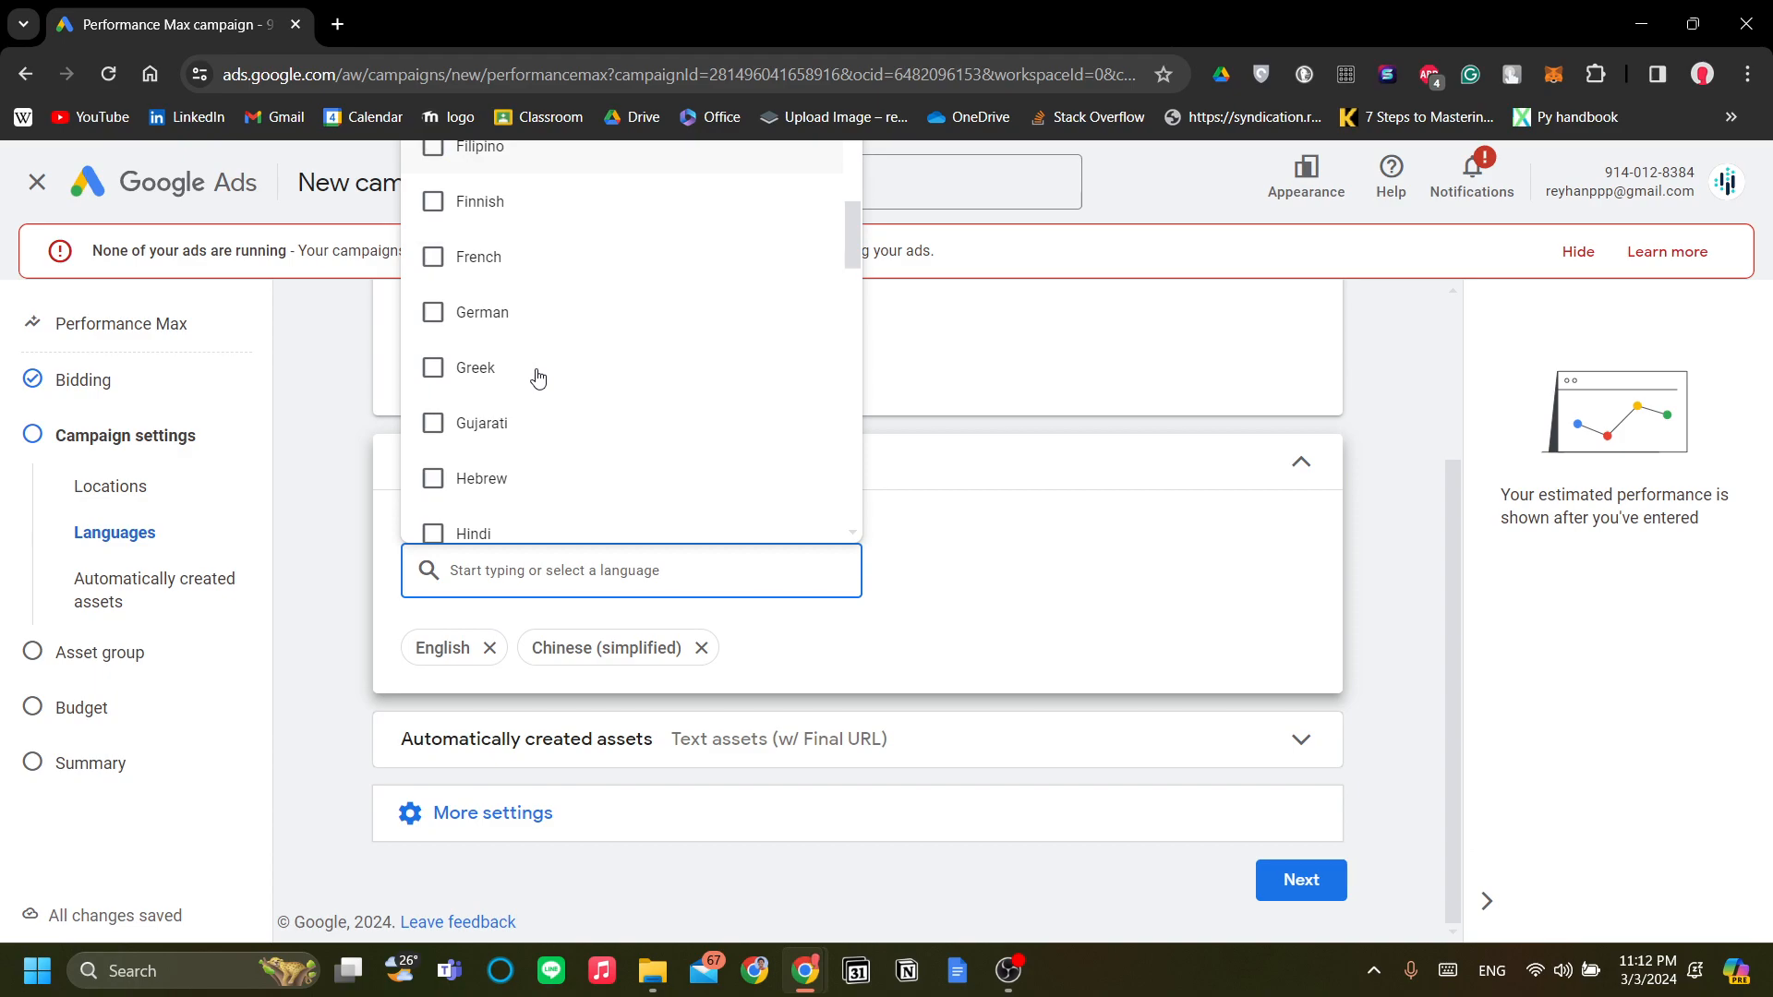
click(536, 331)
scroll(600, 379, down, 10)
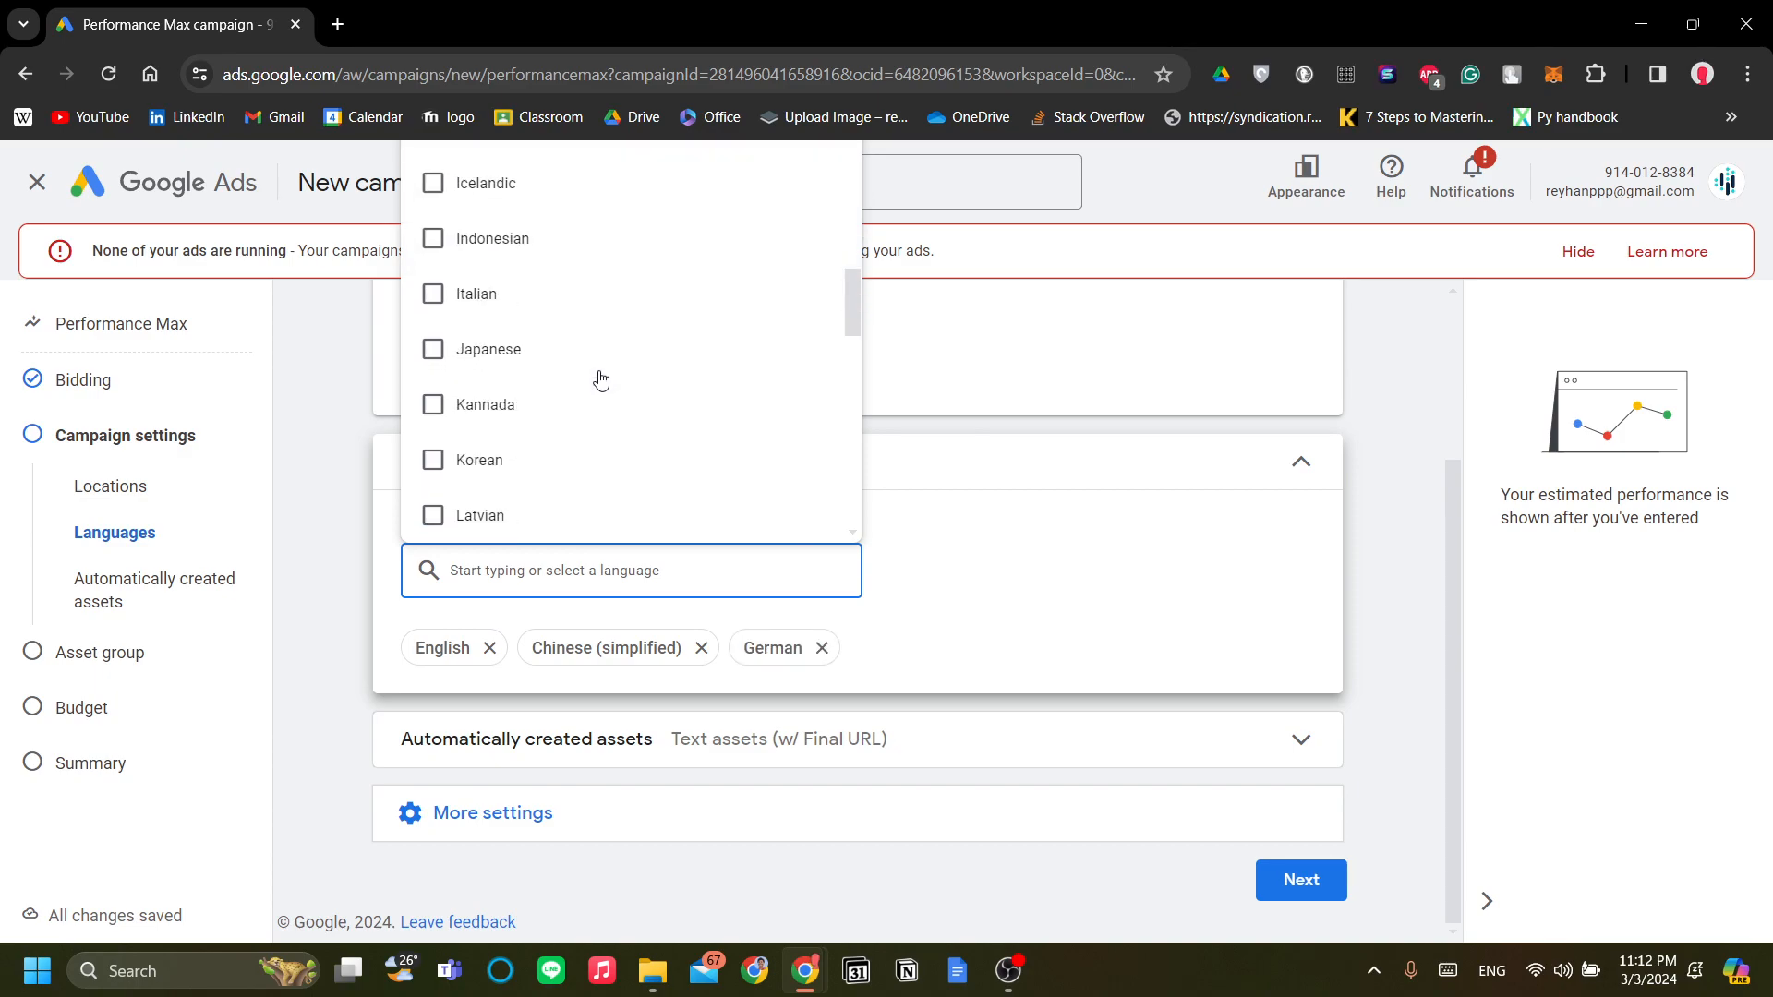
scroll(594, 433, down, 3)
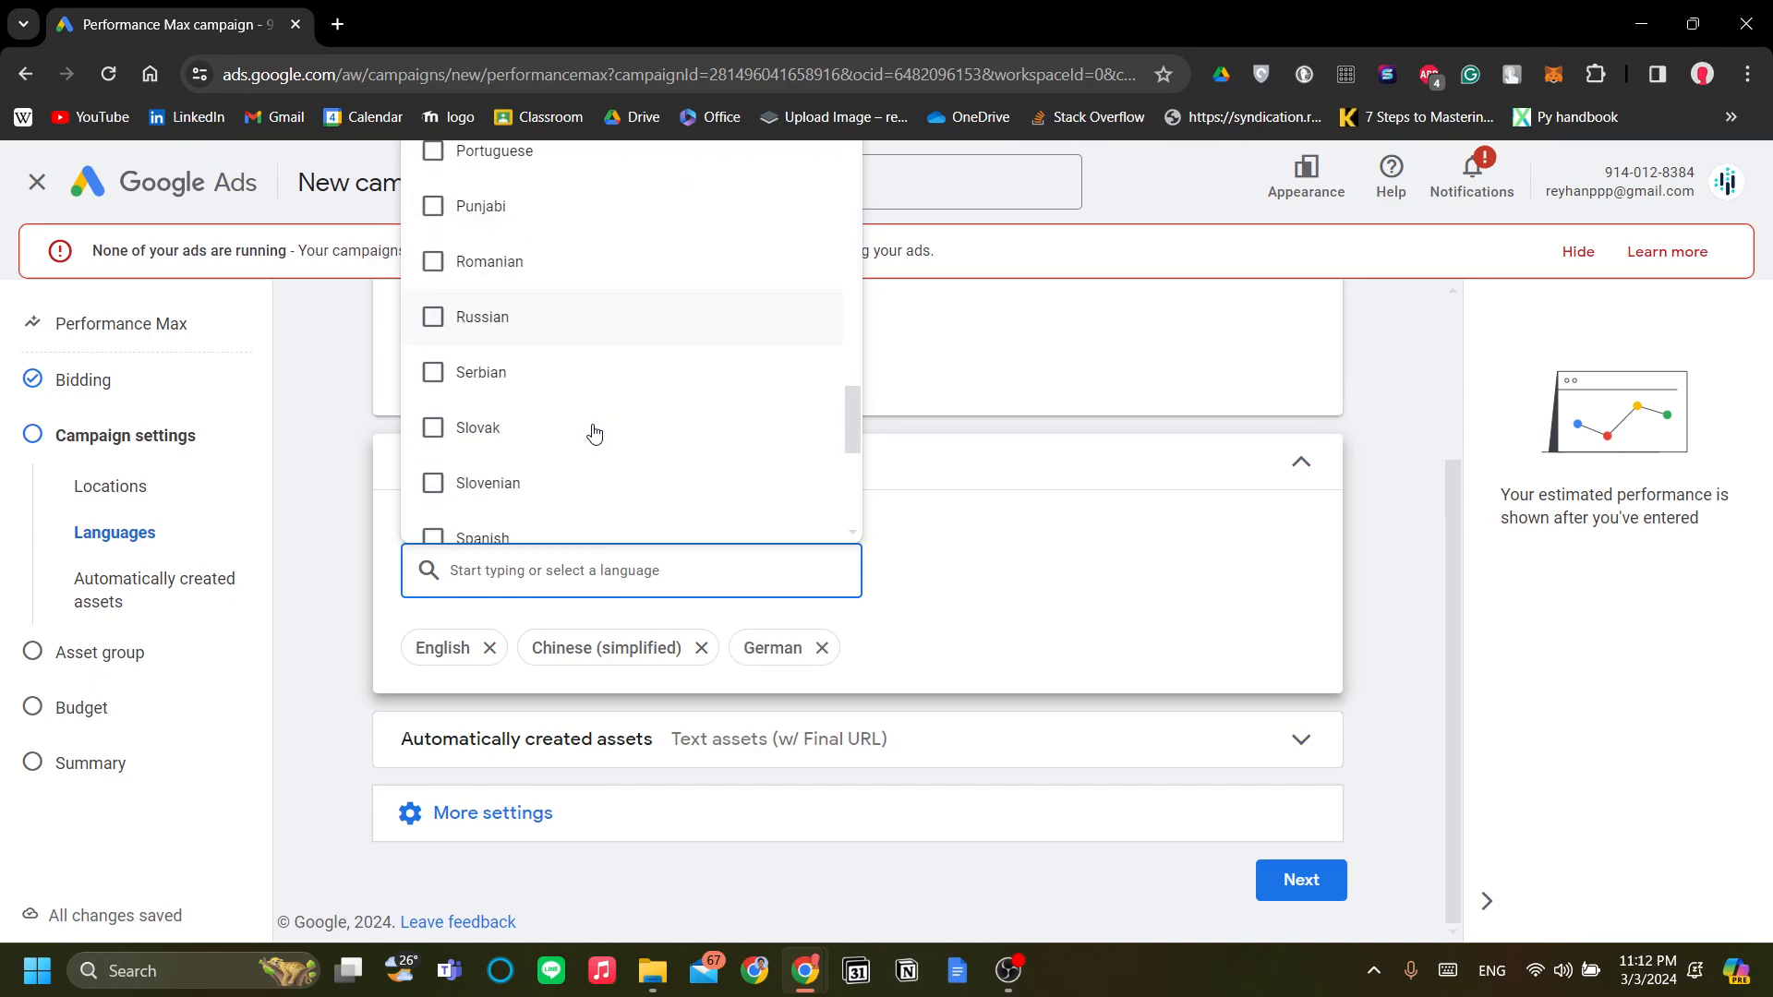
click(624, 422)
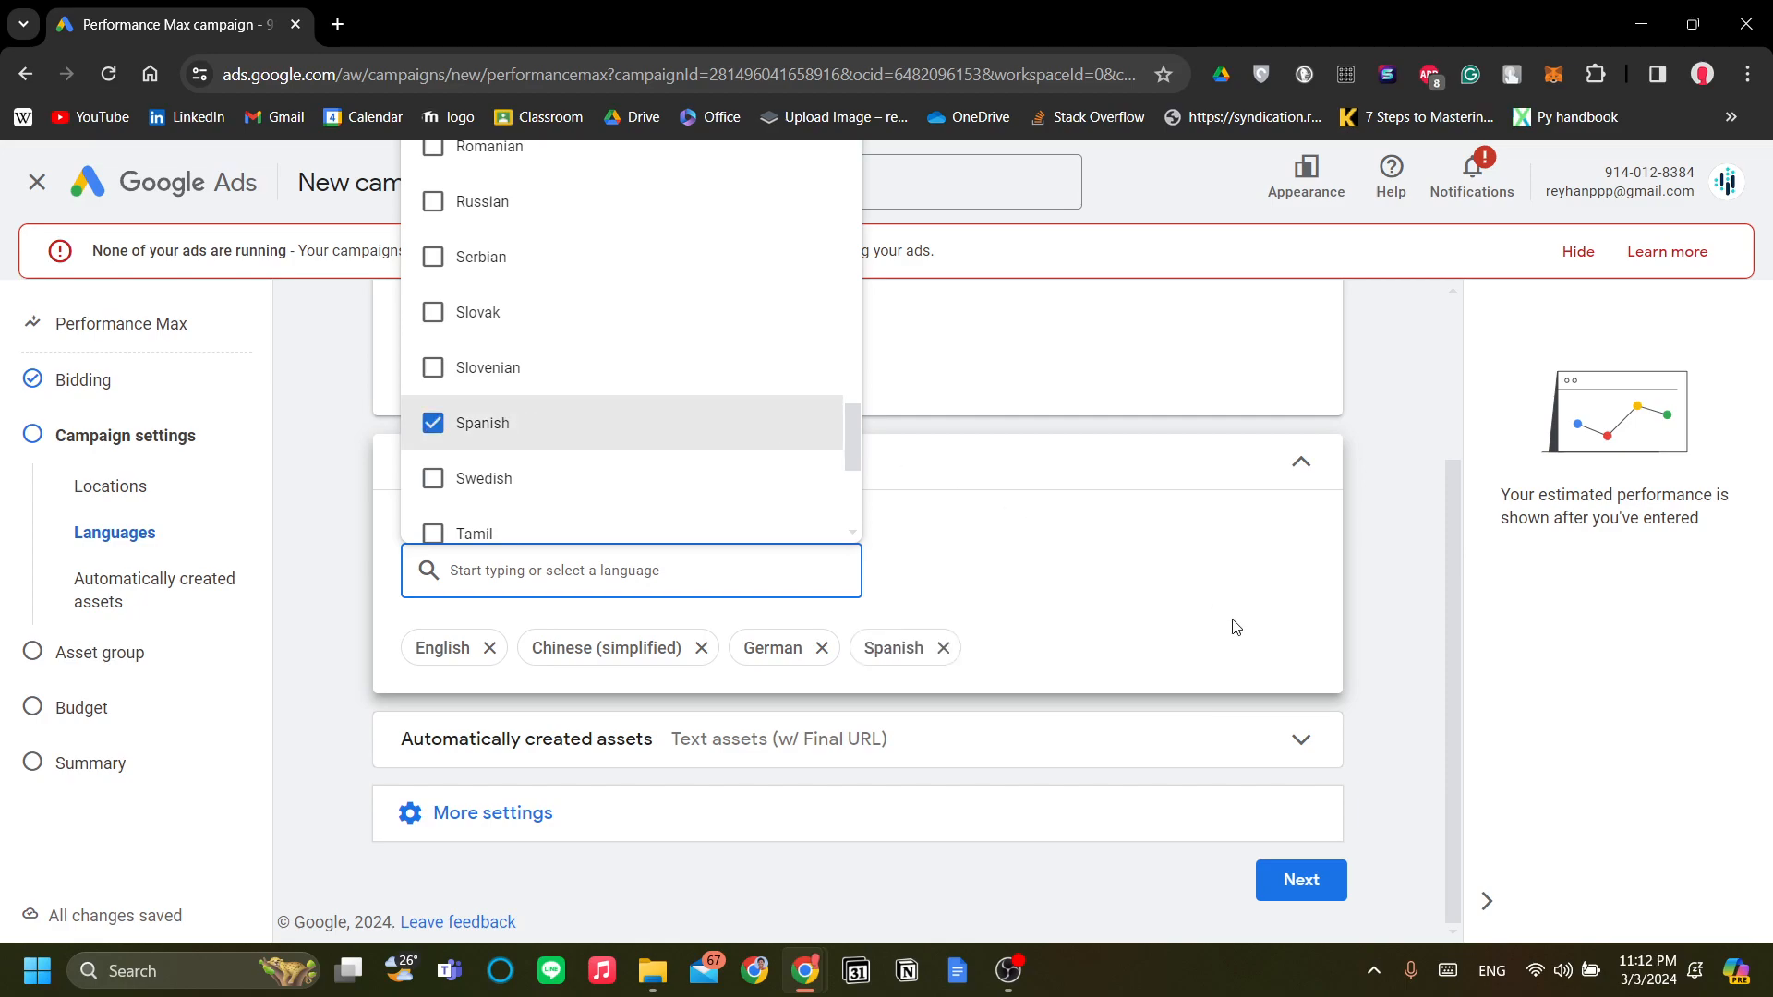
click(1191, 552)
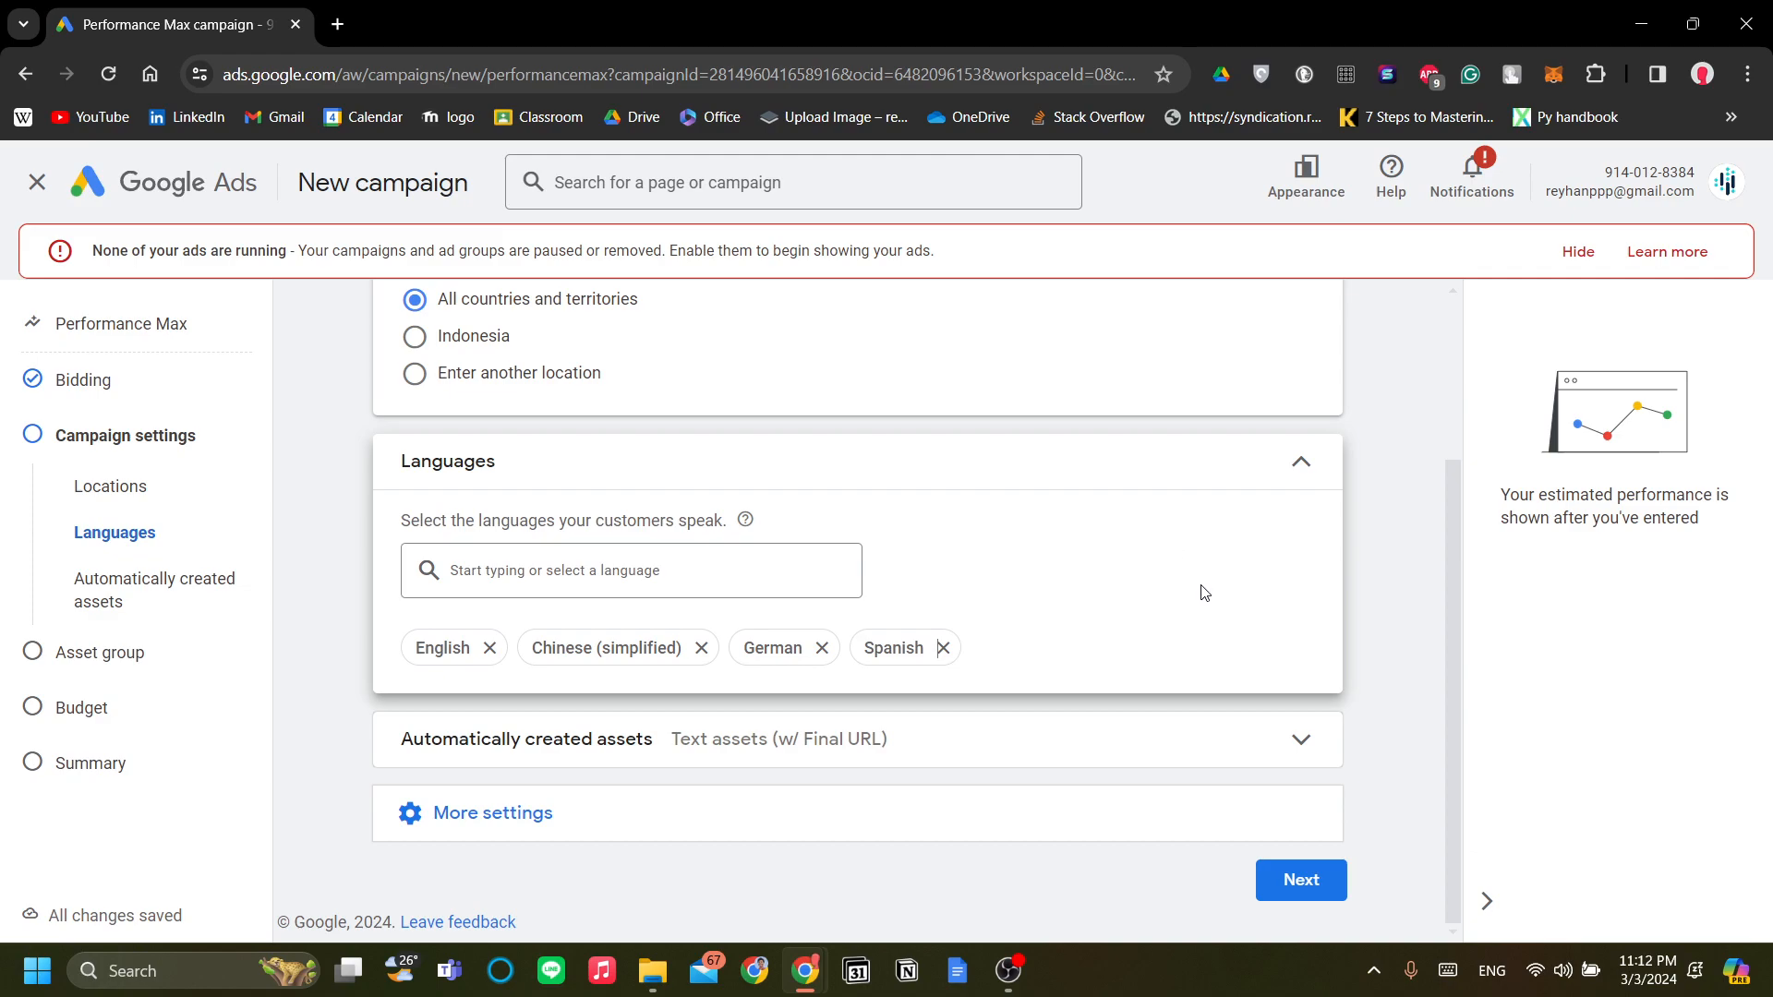
Review the automatically created assets options, leave them as they are, and continue to the asset group
scroll(1090, 734, up, 3)
scroll(1090, 734, down, 3)
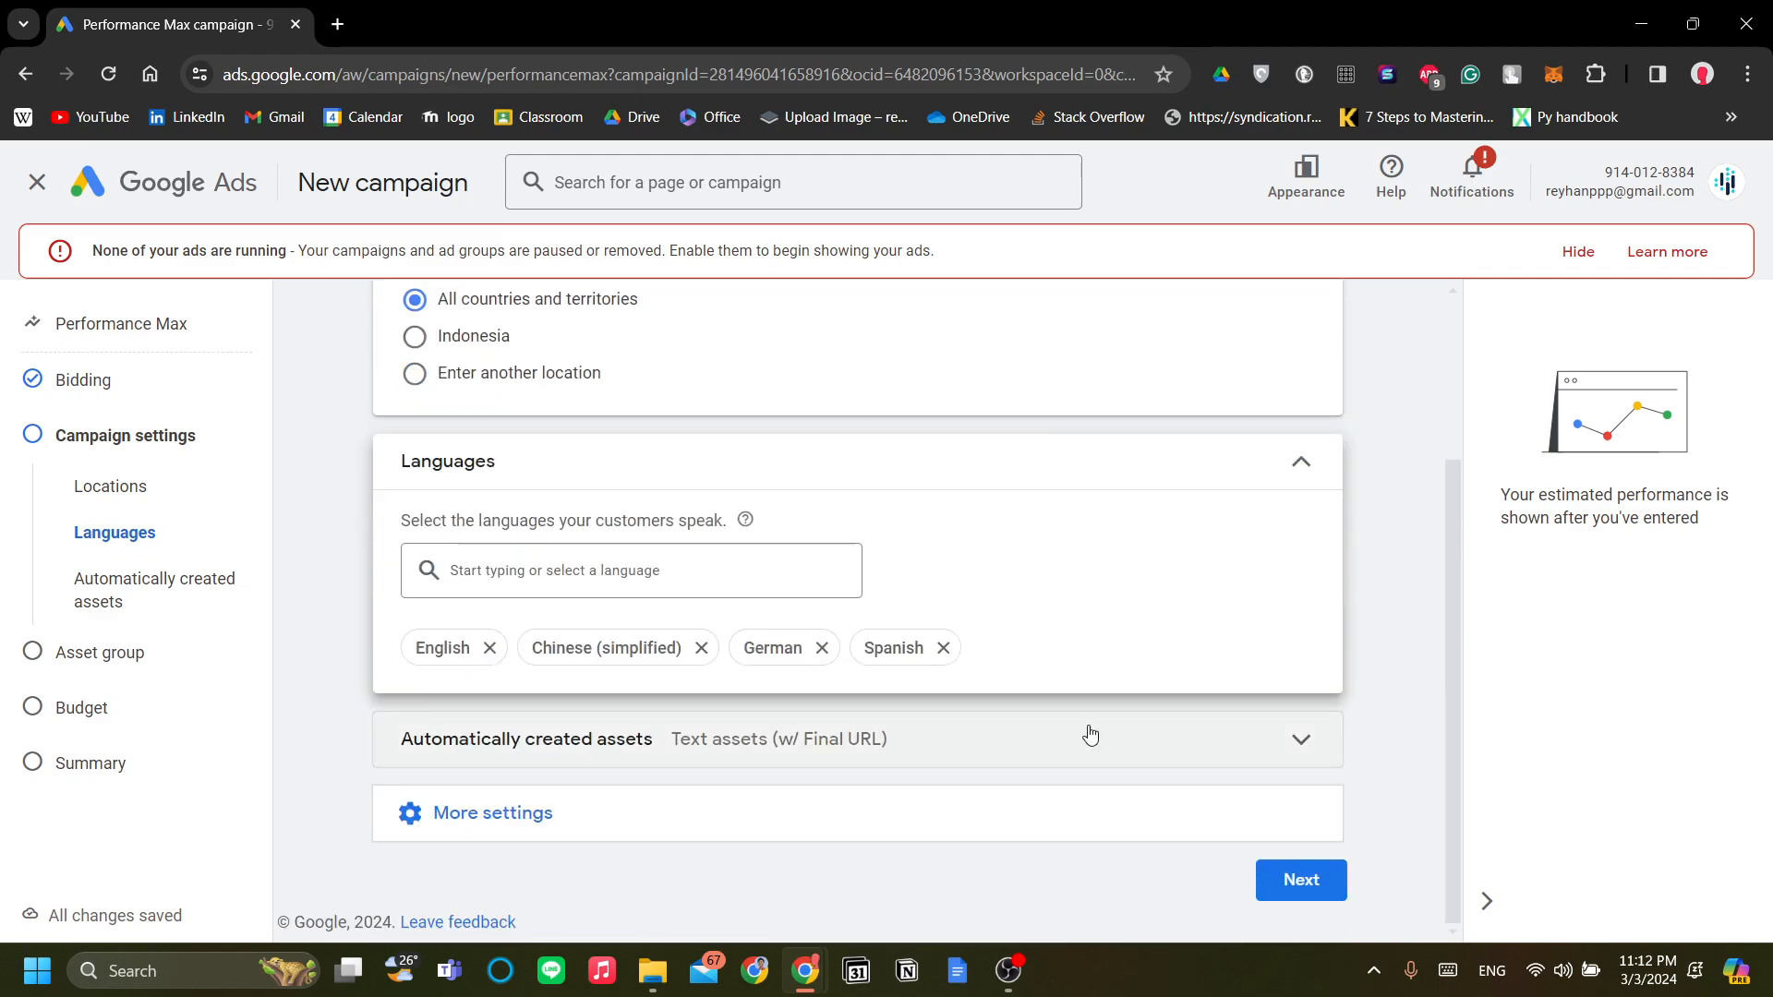
click(934, 753)
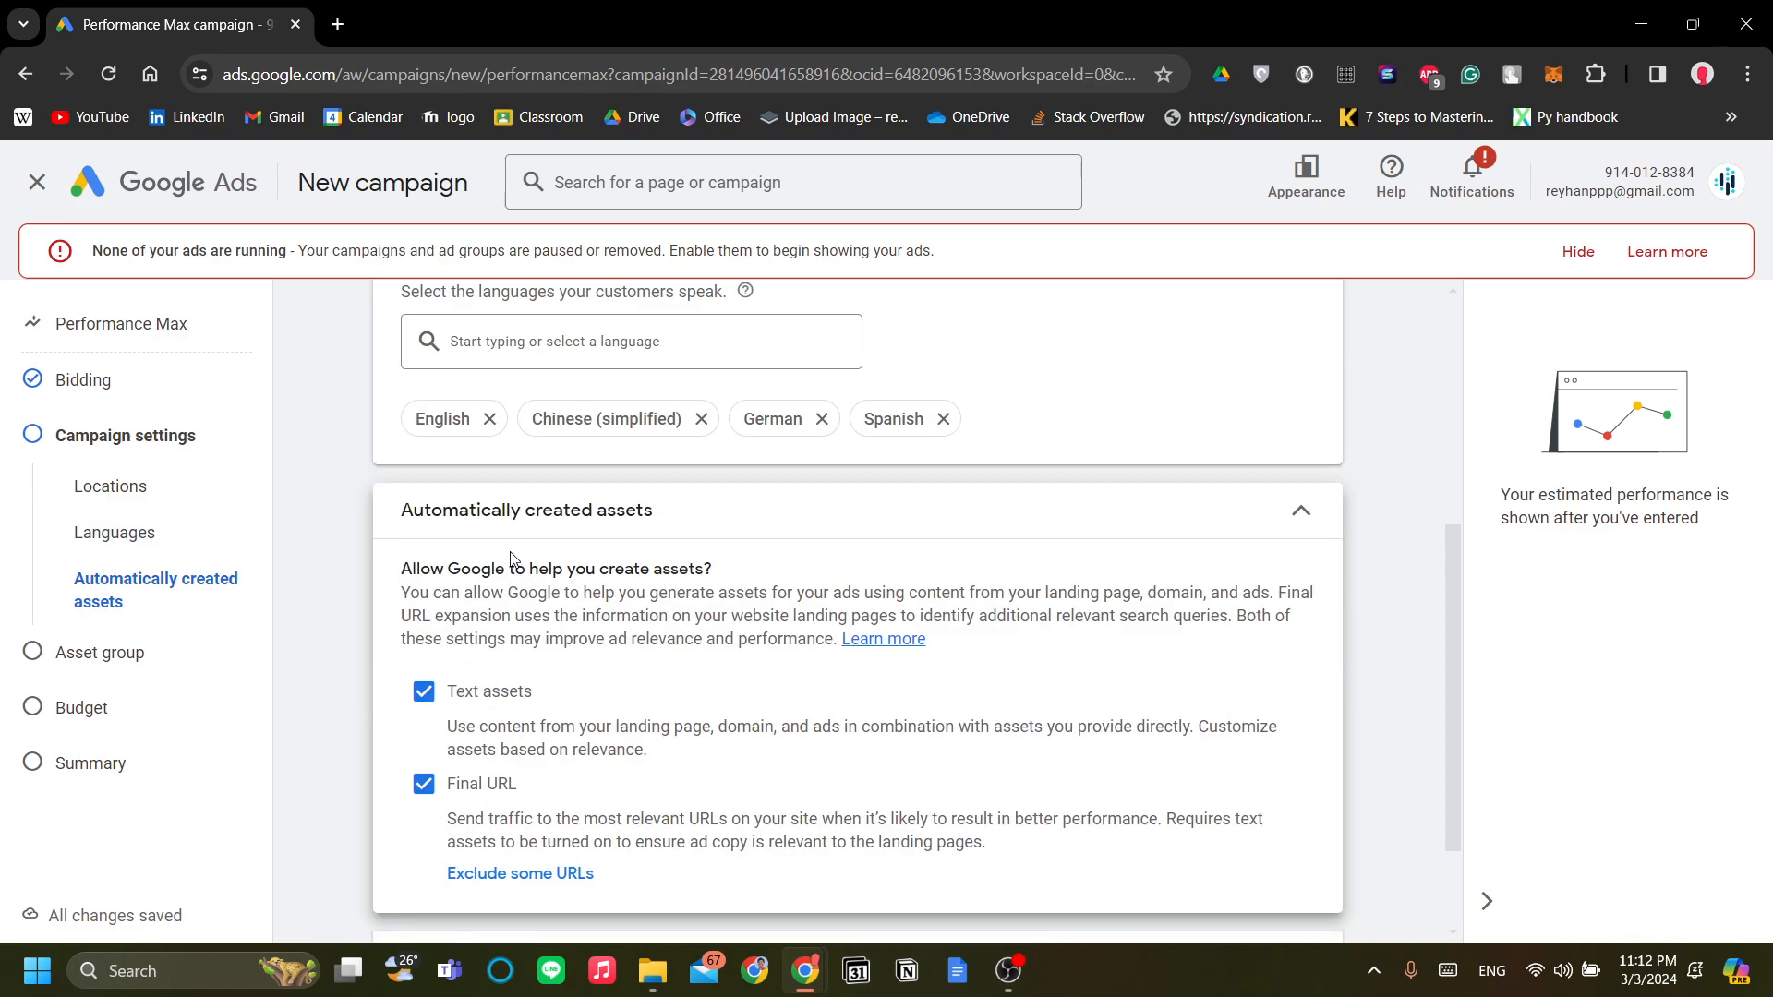
scroll(666, 602, down, 2)
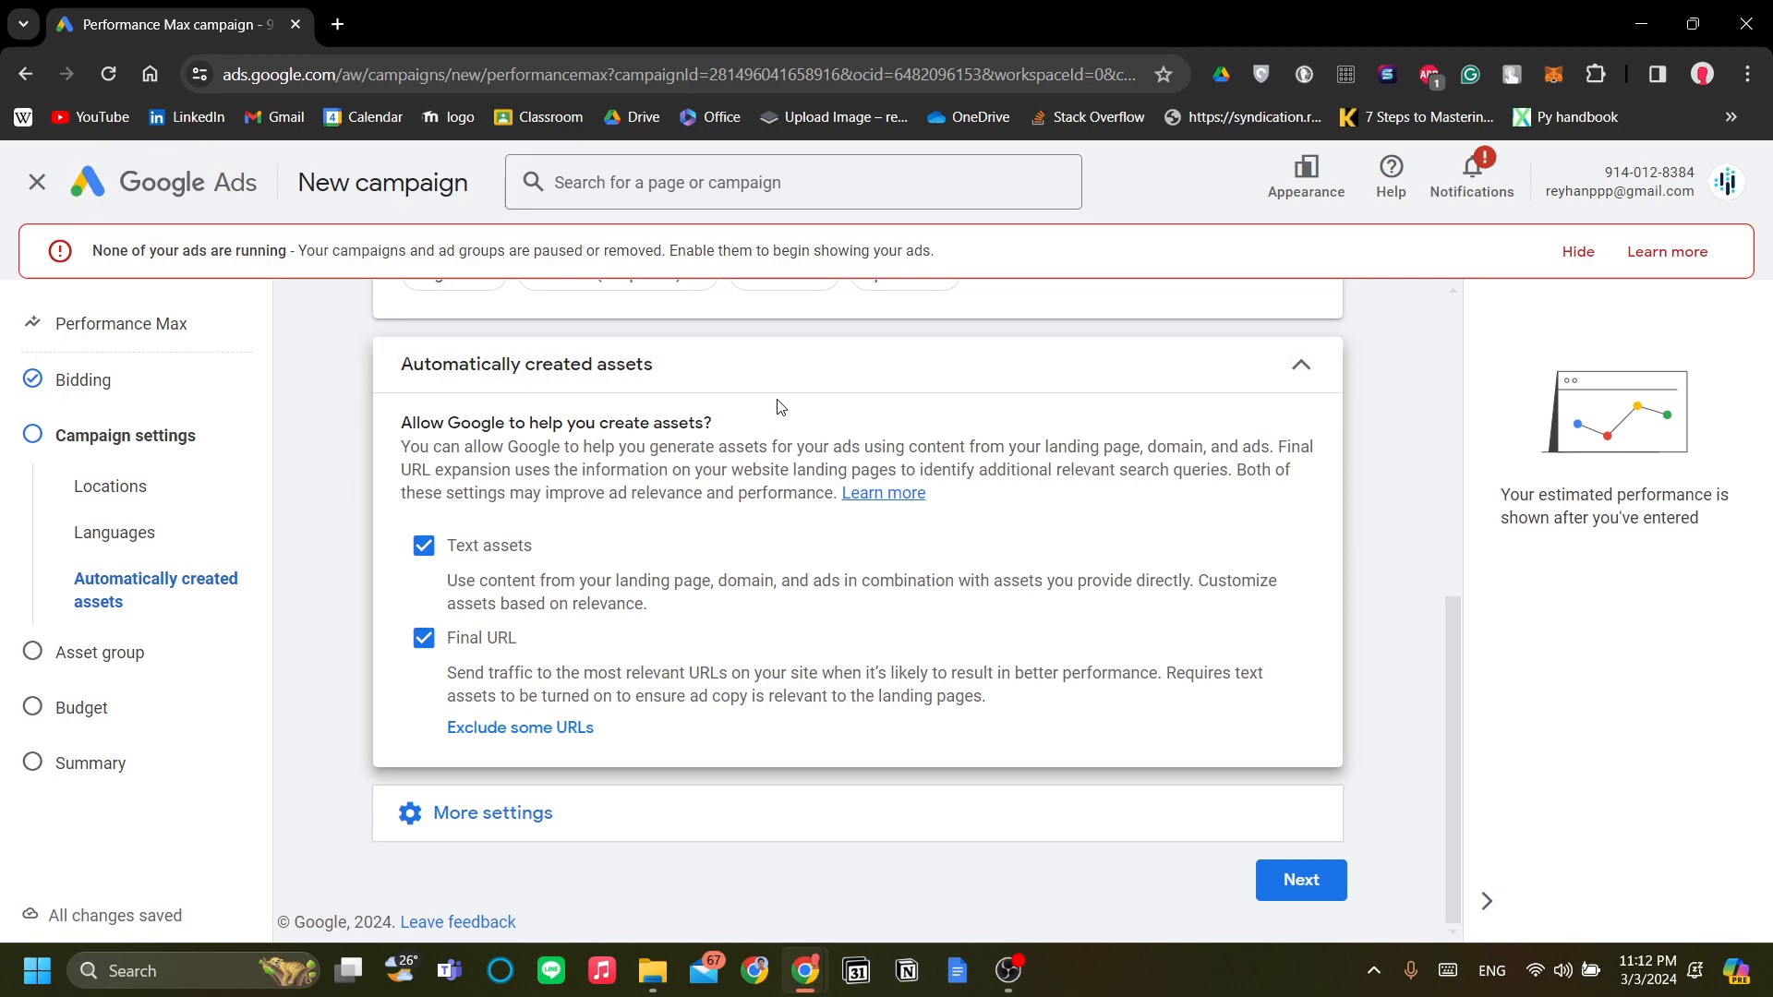
click(800, 388)
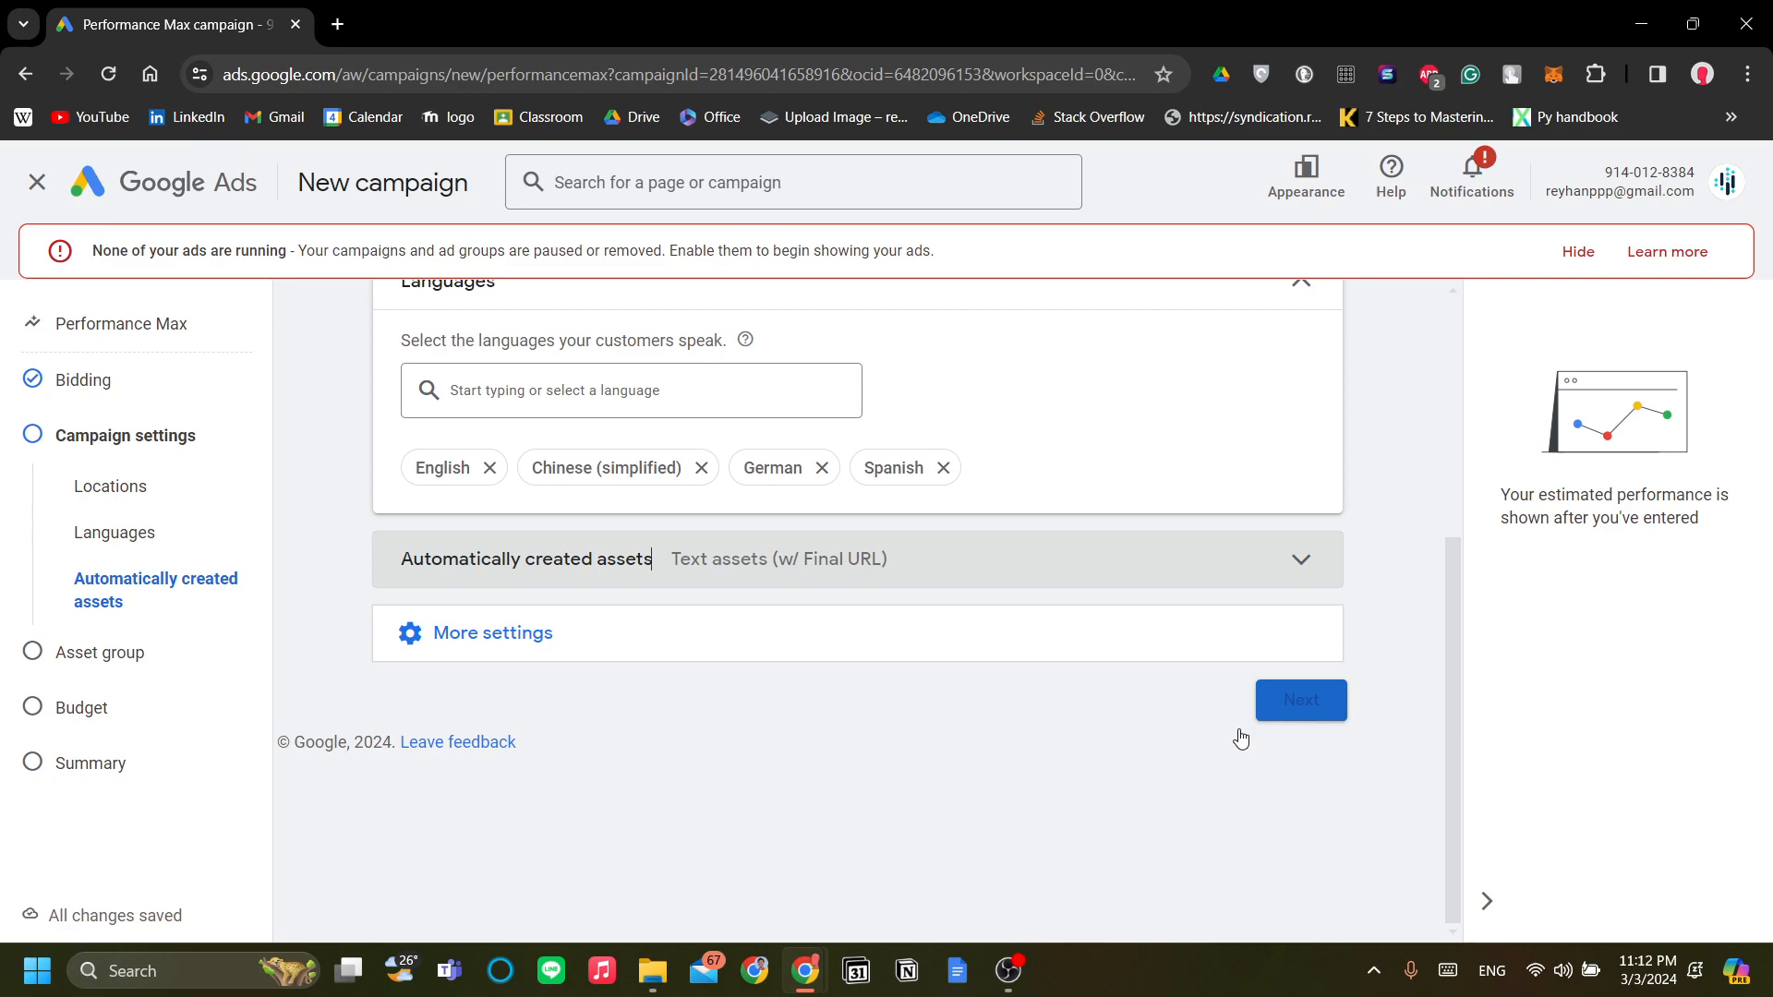
click(1298, 709)
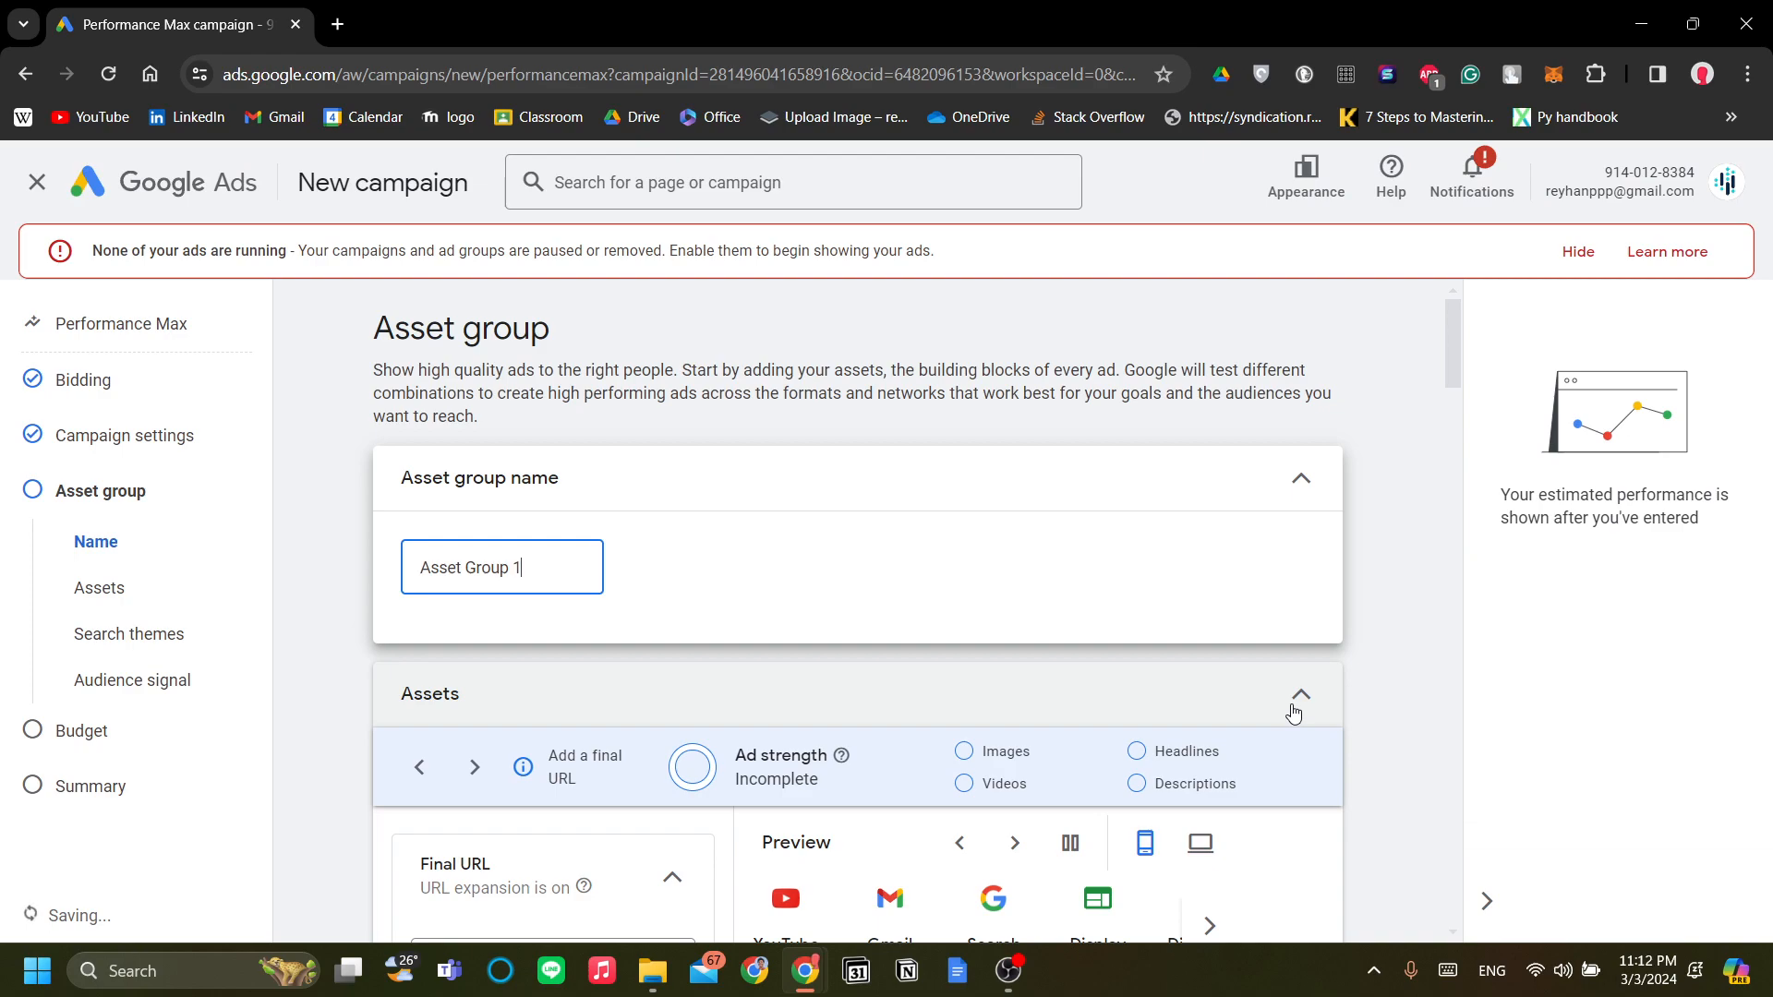
Look over the asset group name, the asset sections and the ad preview on the Asset group page
scroll(711, 738, down, 1)
scroll(725, 776, up, 1)
scroll(1100, 628, down, 2)
scroll(1071, 590, up, 2)
scroll(1036, 692, down, 5)
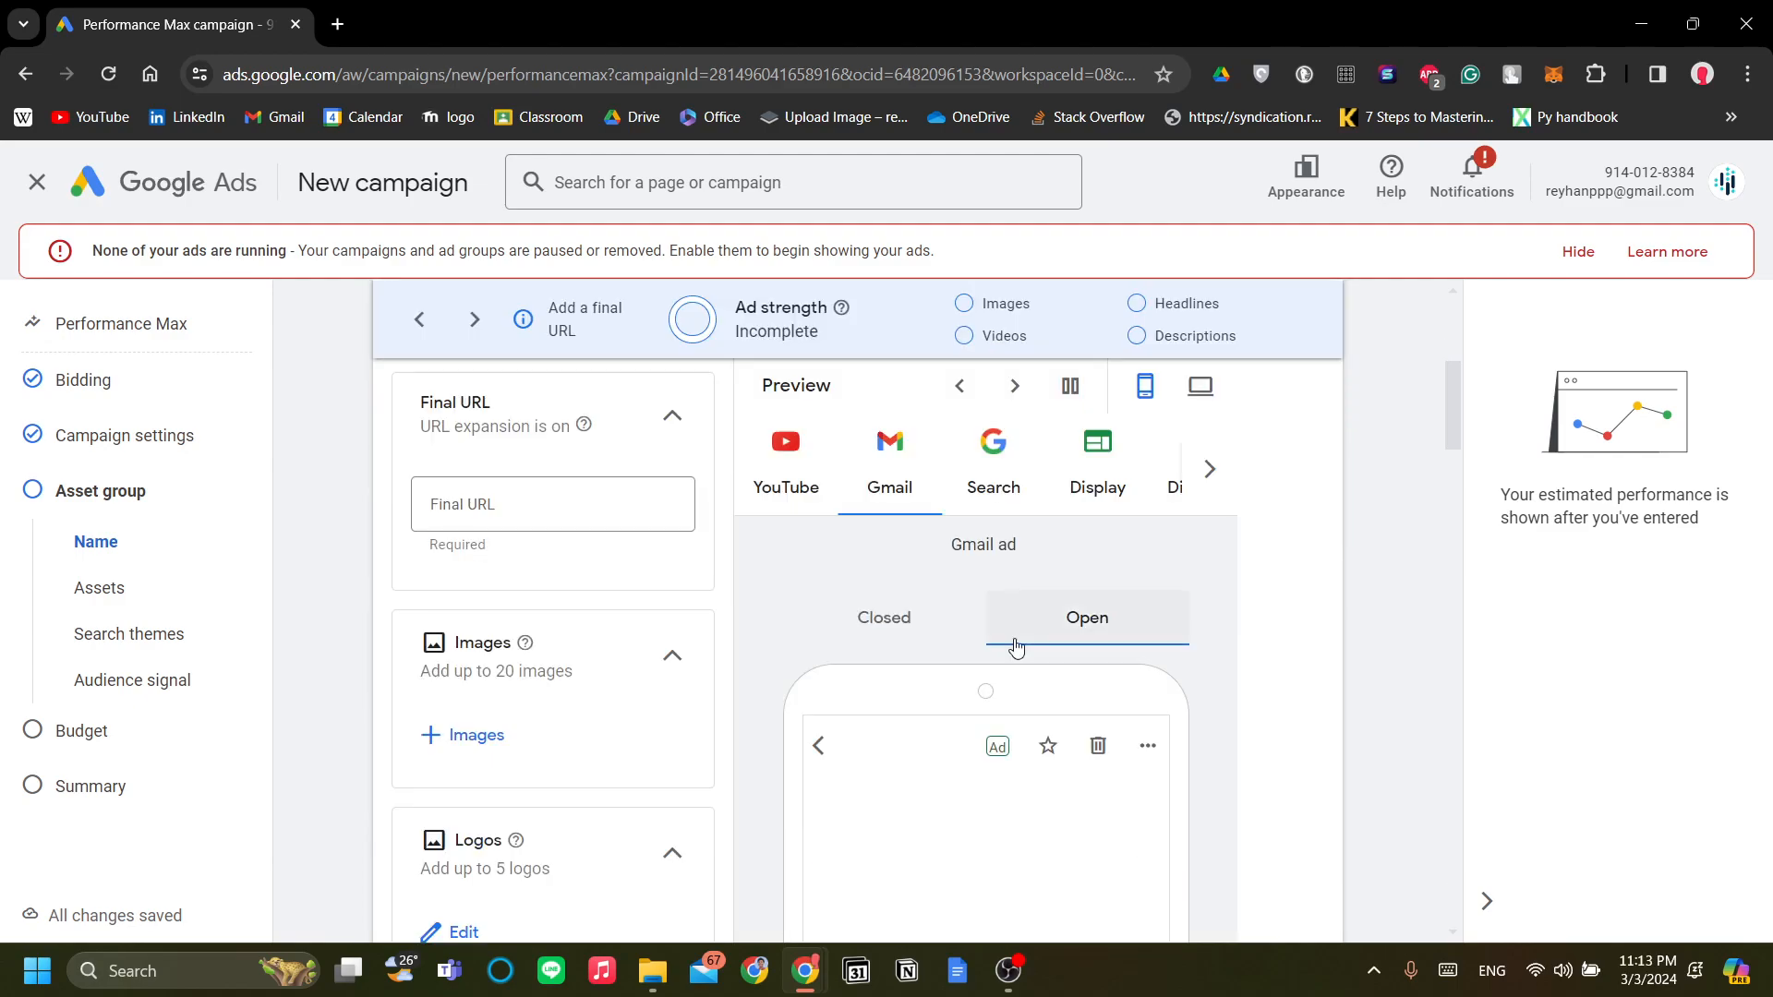
scroll(1016, 647, up, 5)
scroll(1002, 621, down, 5)
scroll(702, 600, down, 2)
scroll(692, 605, up, 5)
scroll(711, 601, down, 3)
View the ad previews for Search and YouTube and check which other placements are available
click(796, 480)
click(858, 480)
click(969, 482)
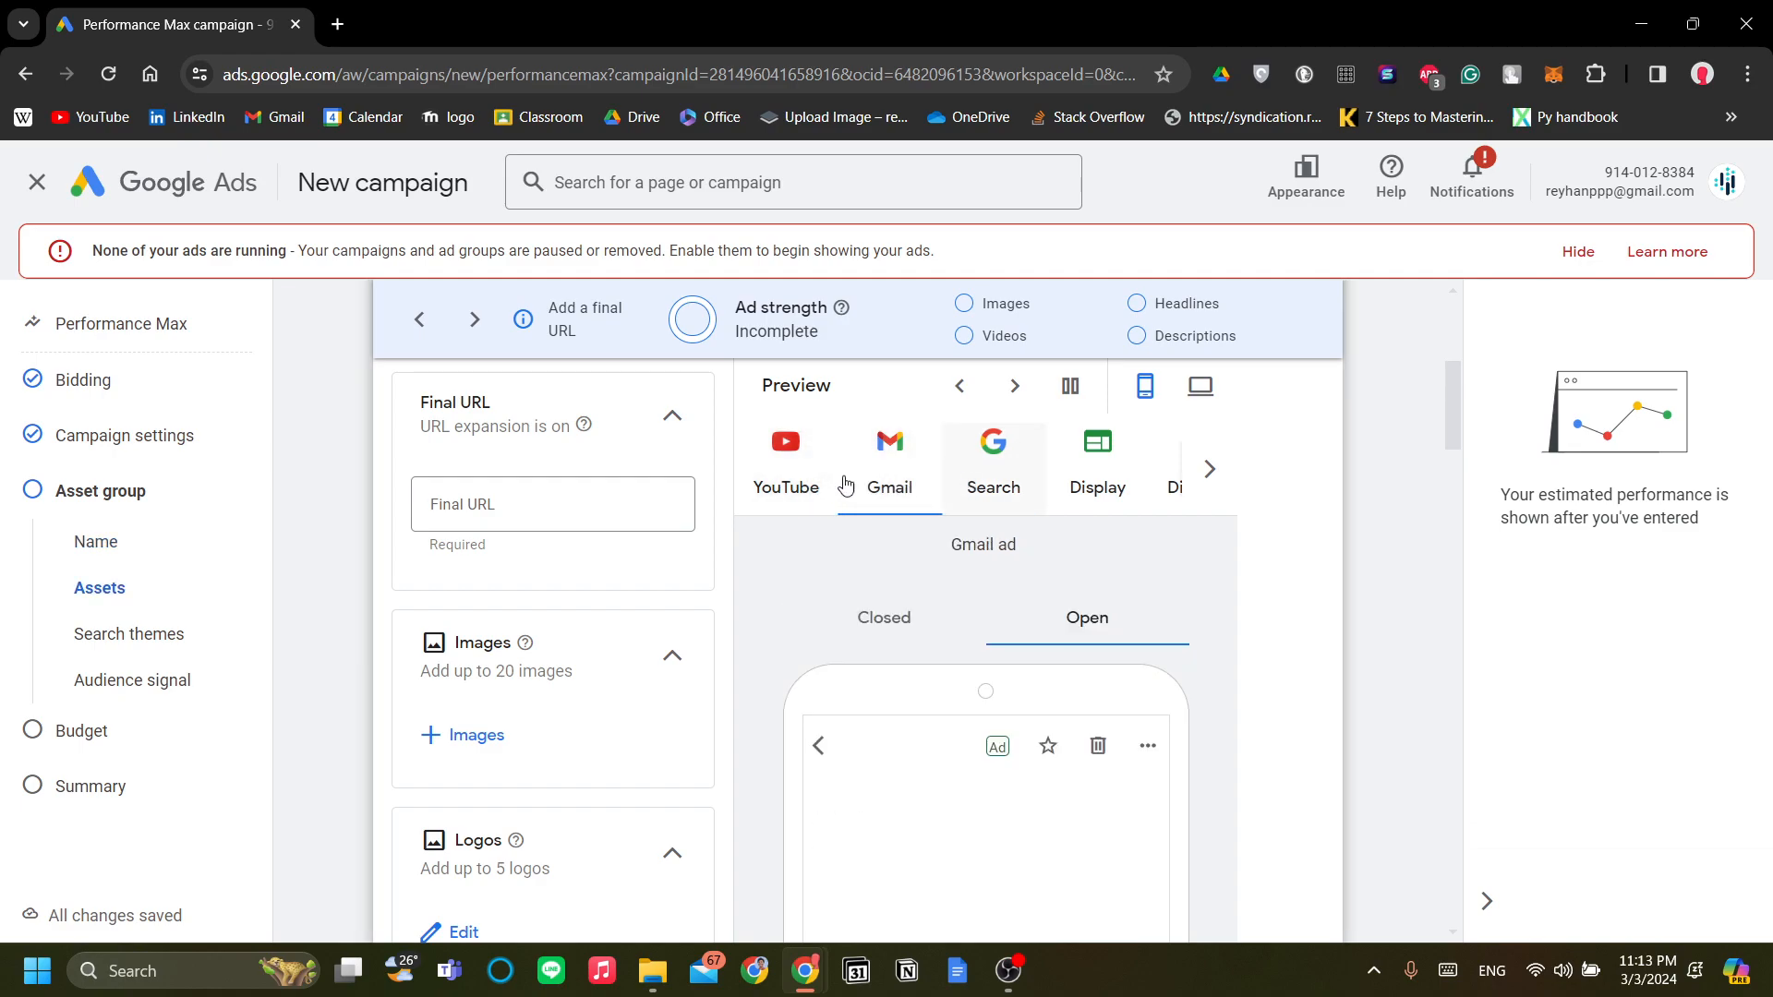
click(1209, 470)
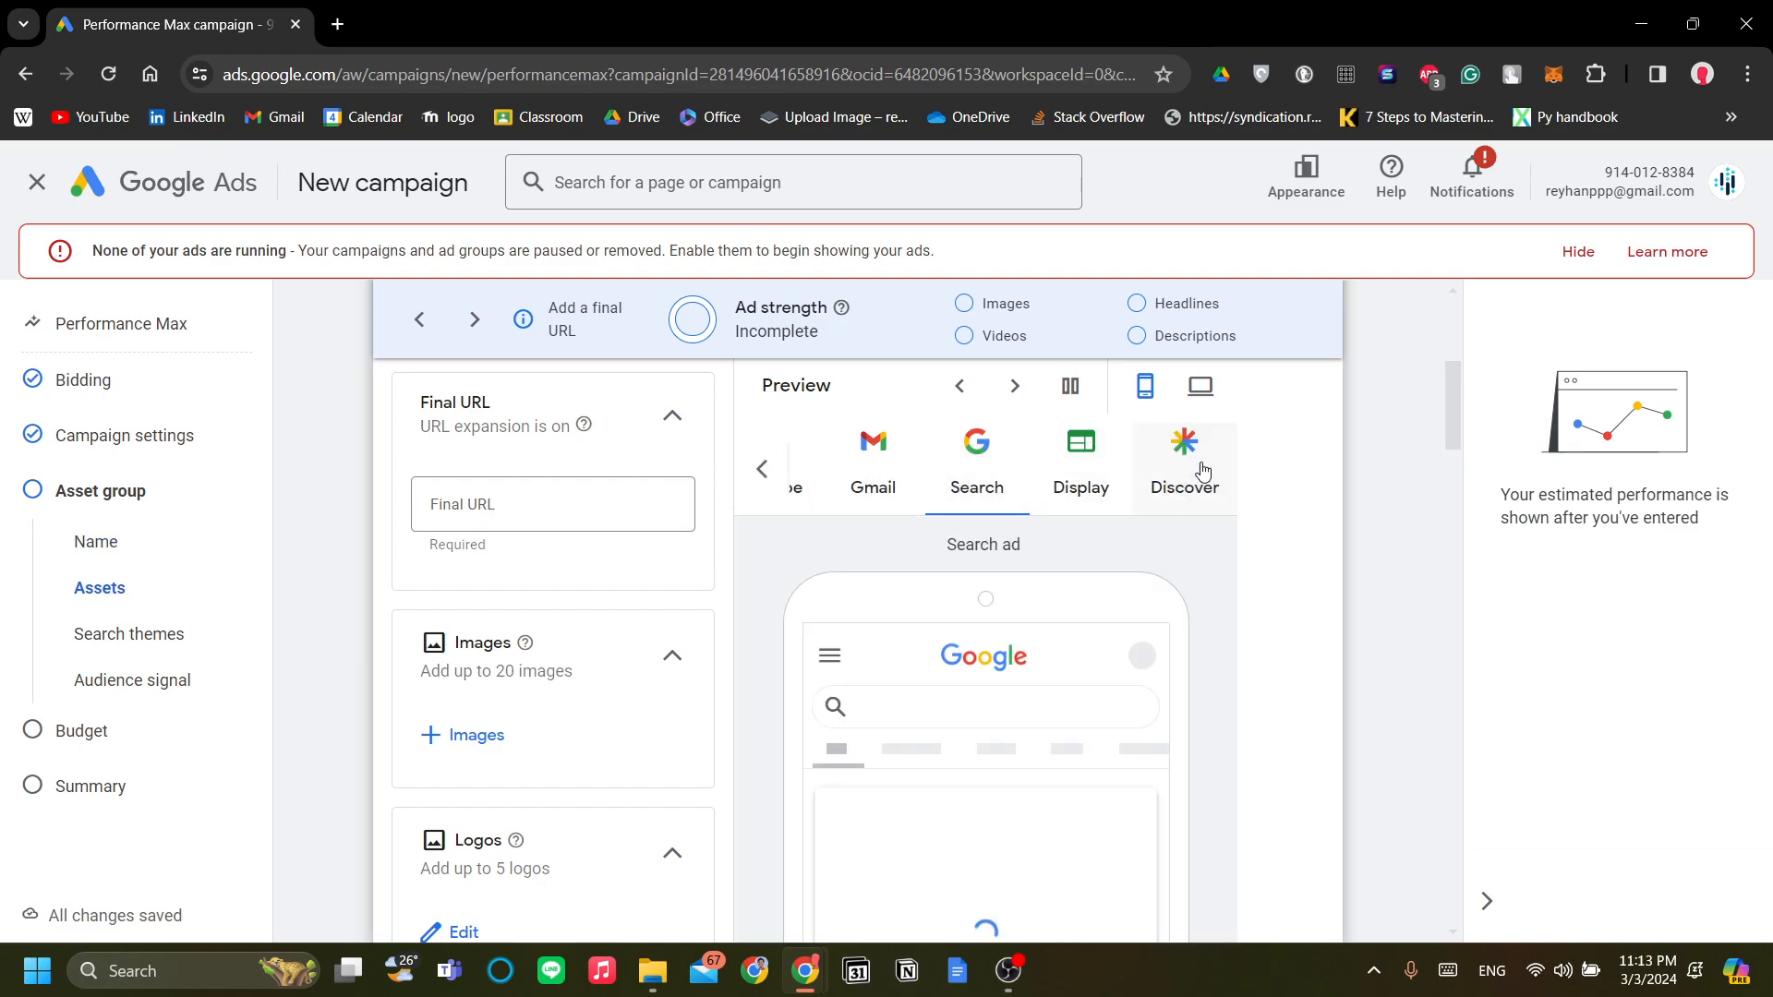
click(762, 469)
click(828, 477)
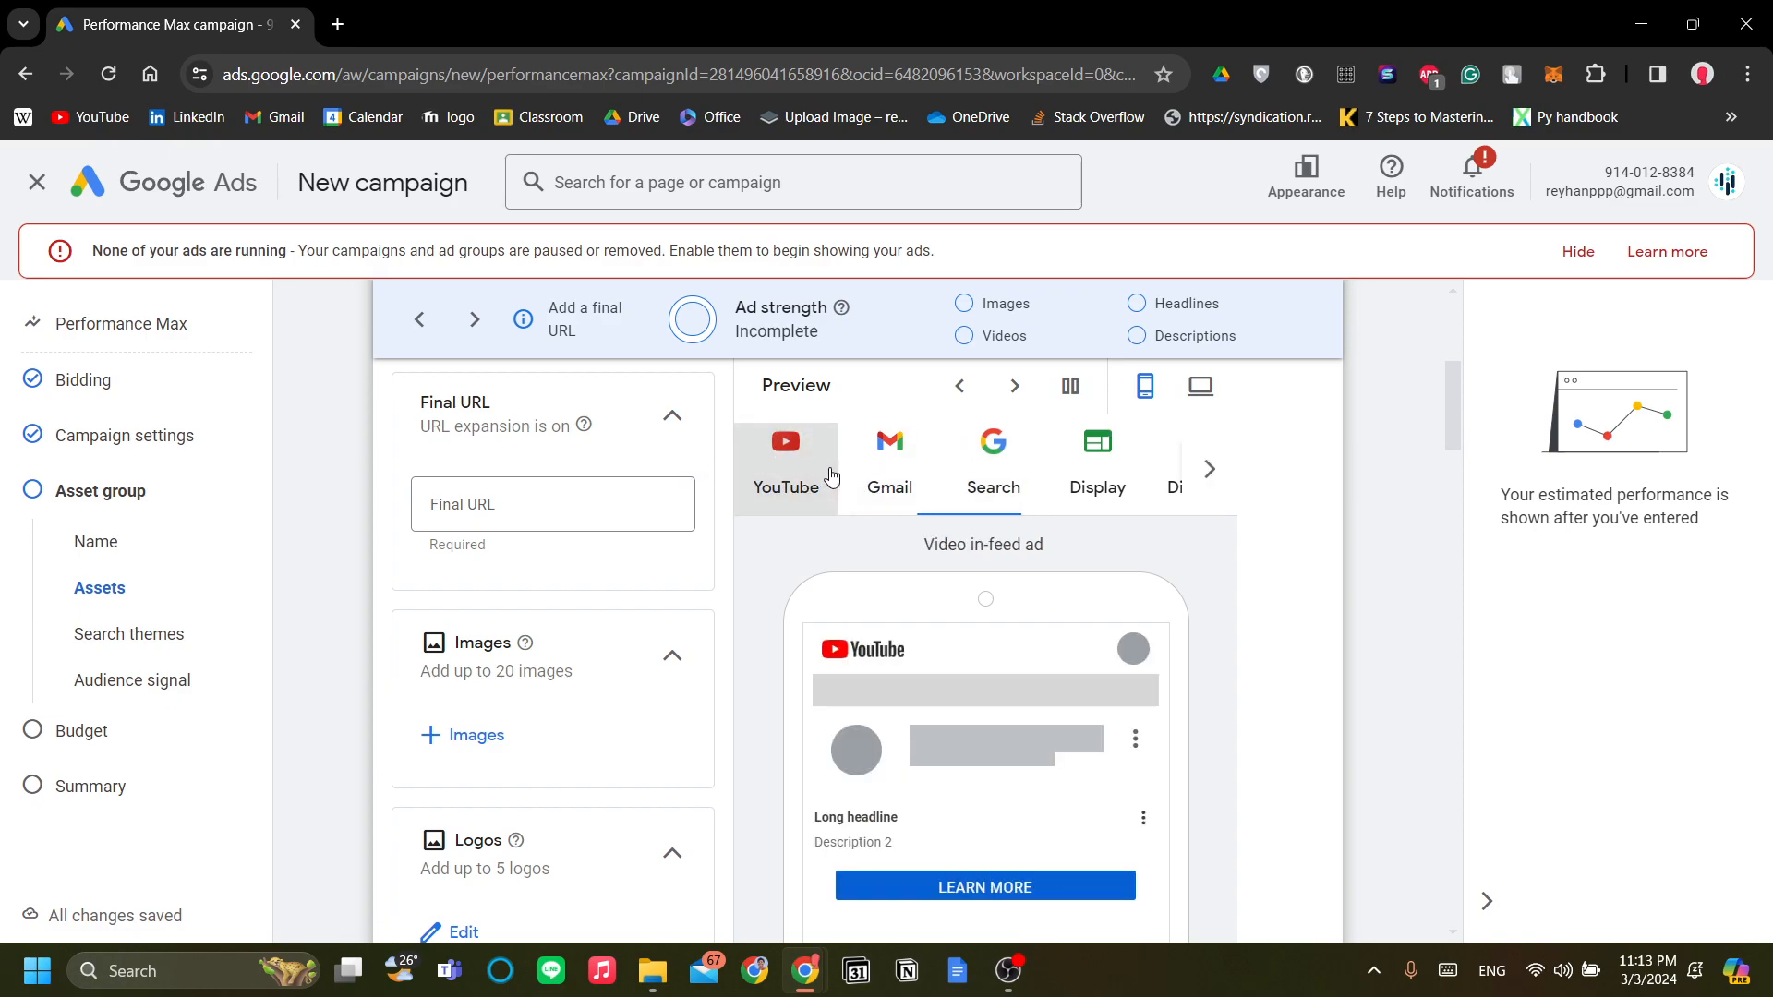
scroll(1083, 705, up, 5)
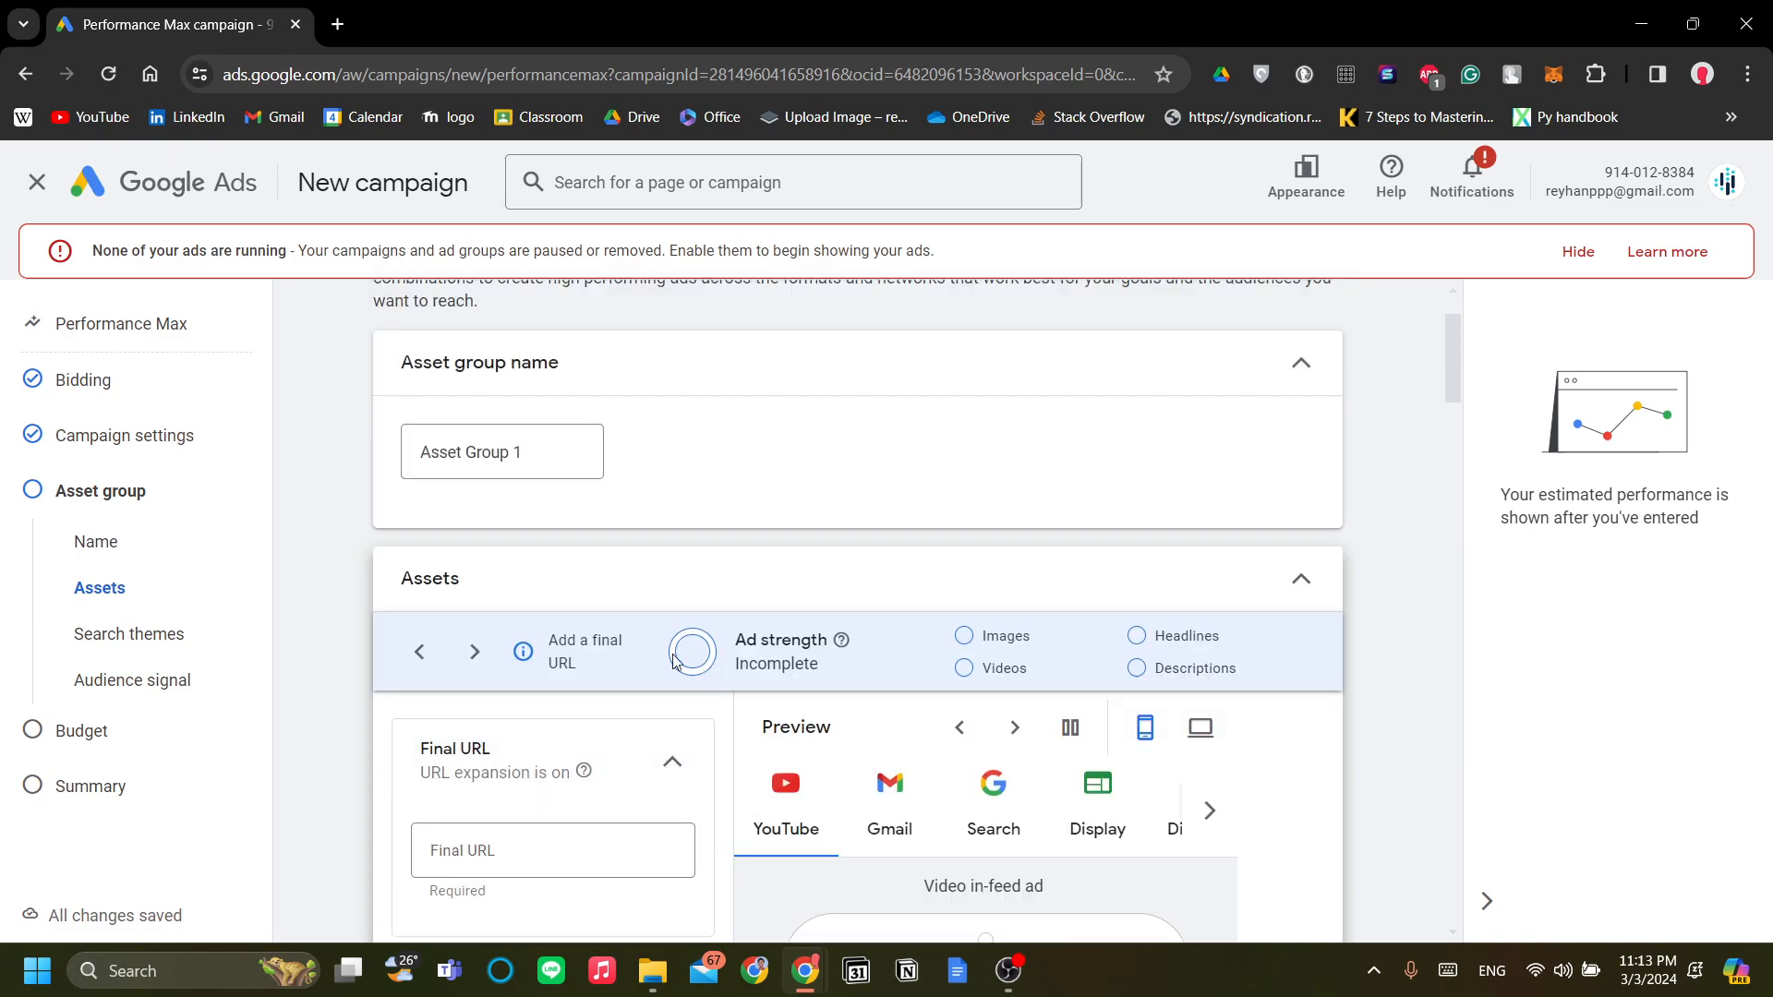
click(563, 576)
key(ctrl+a)
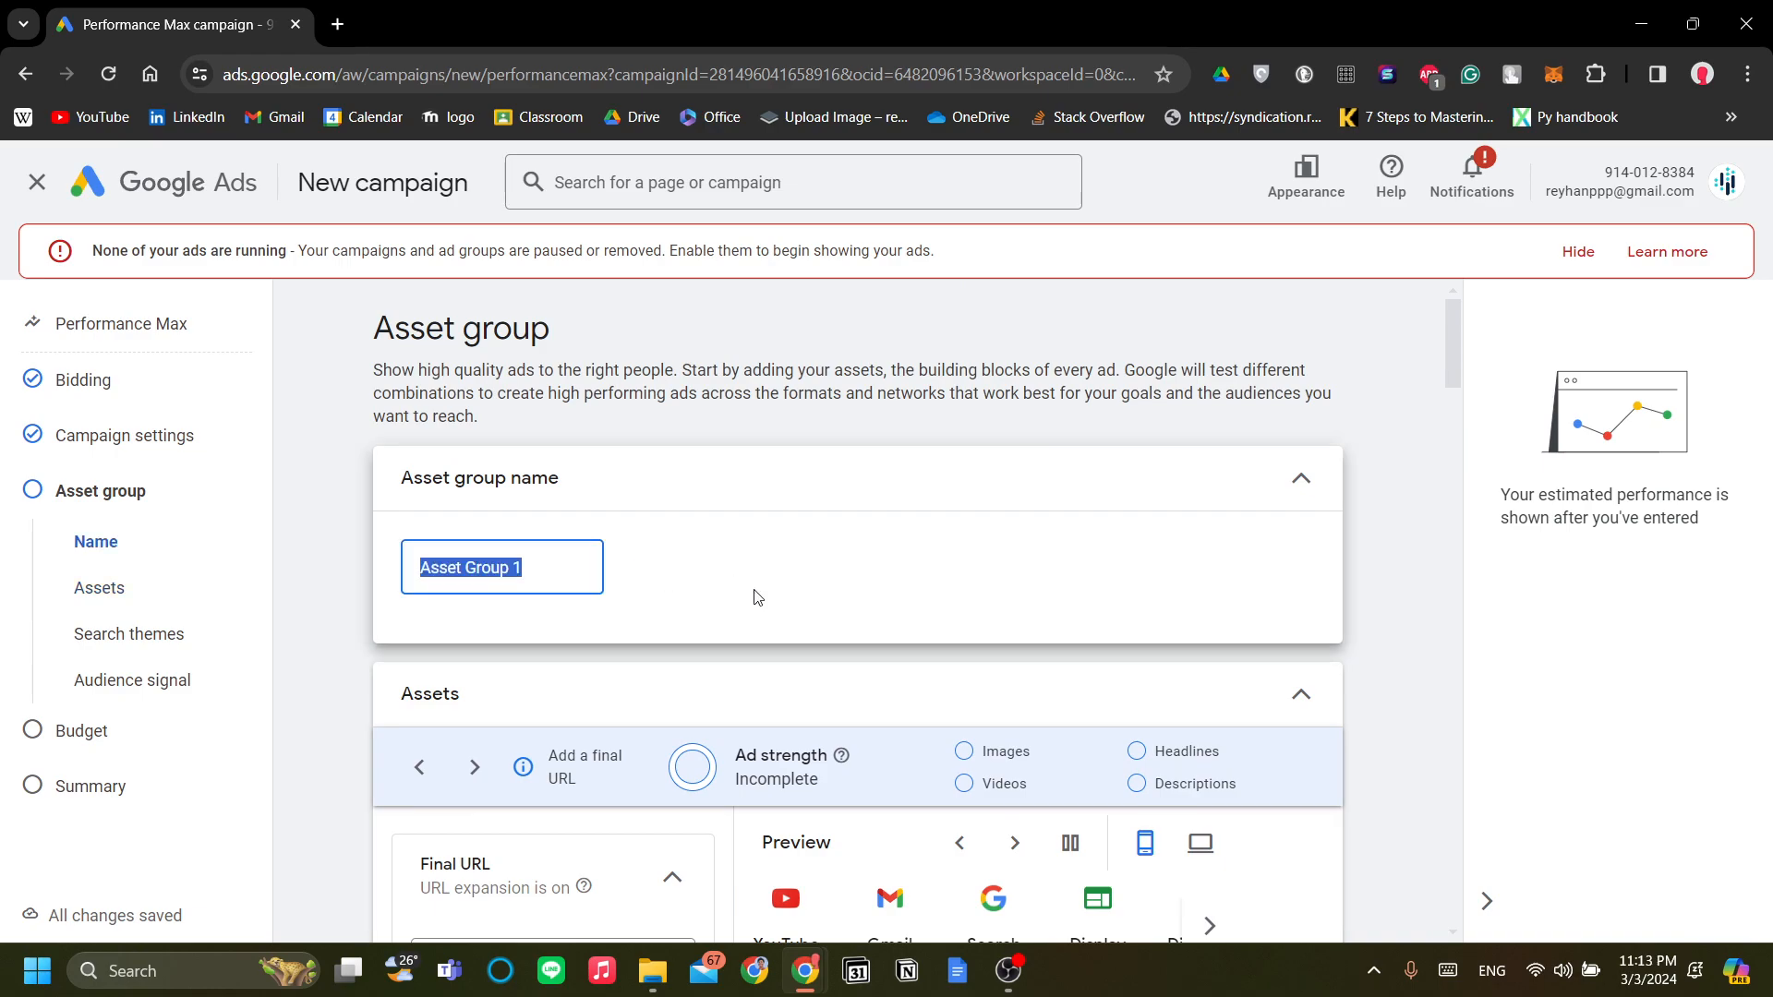
click(755, 595)
scroll(746, 600, down, 5)
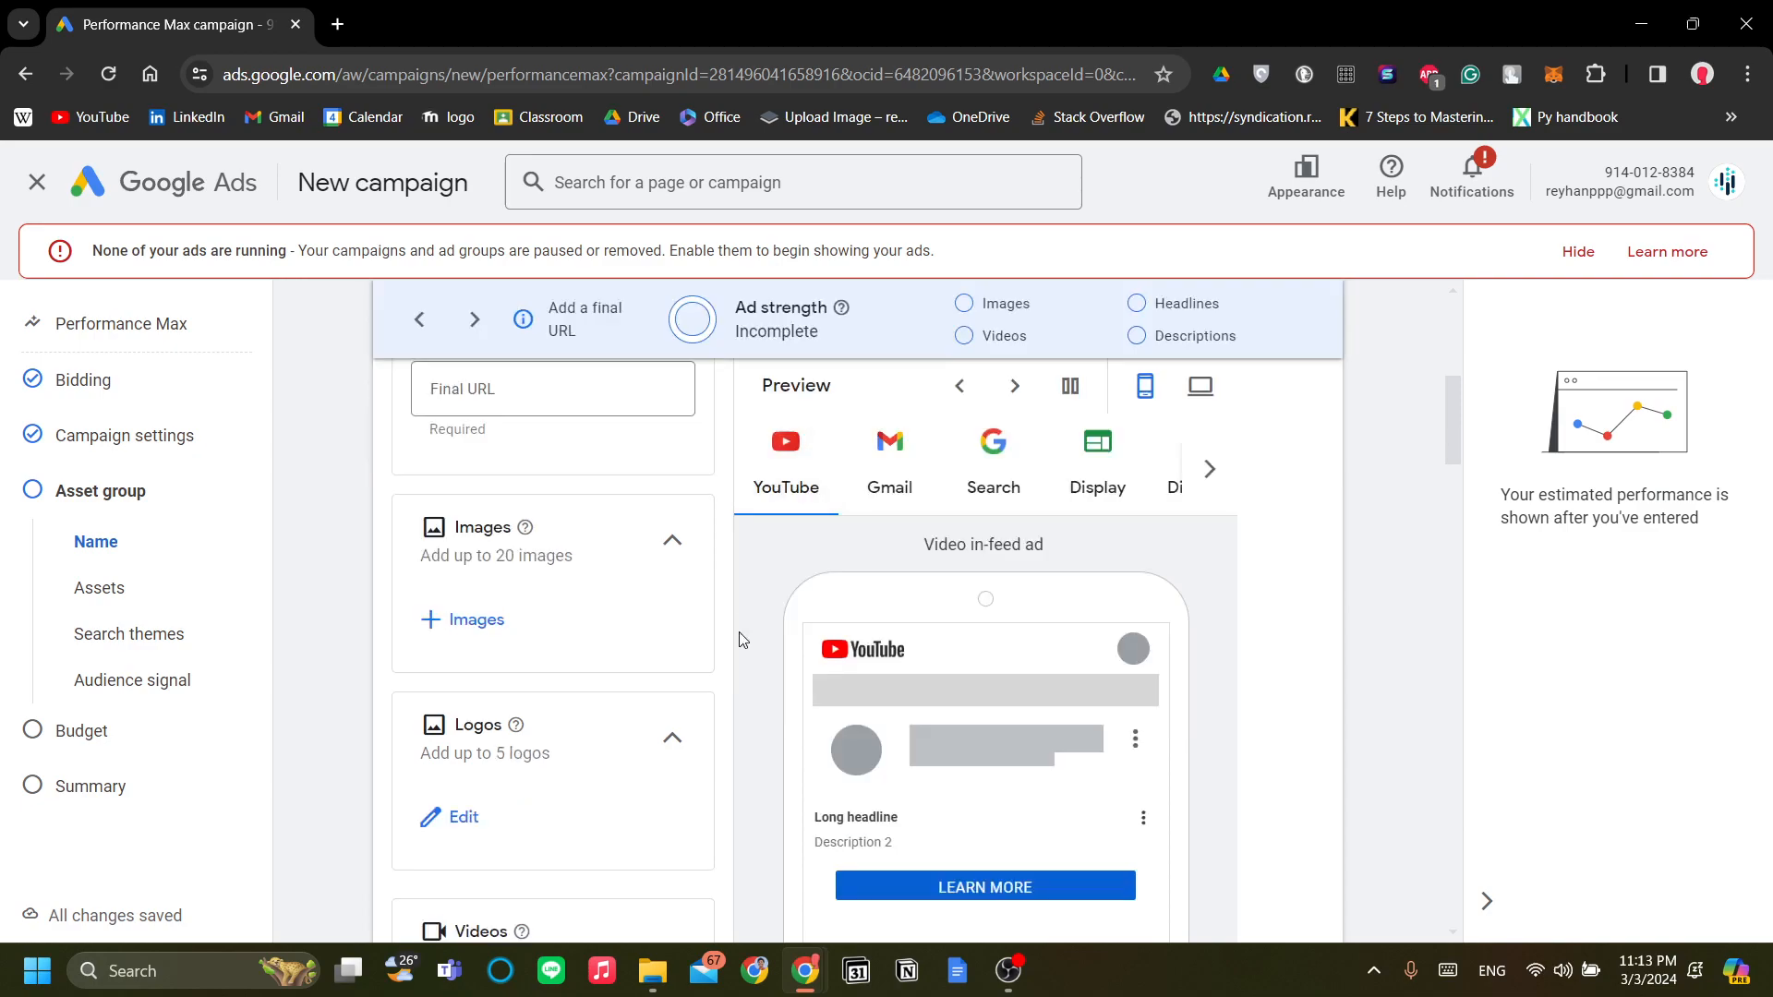
click(457, 407)
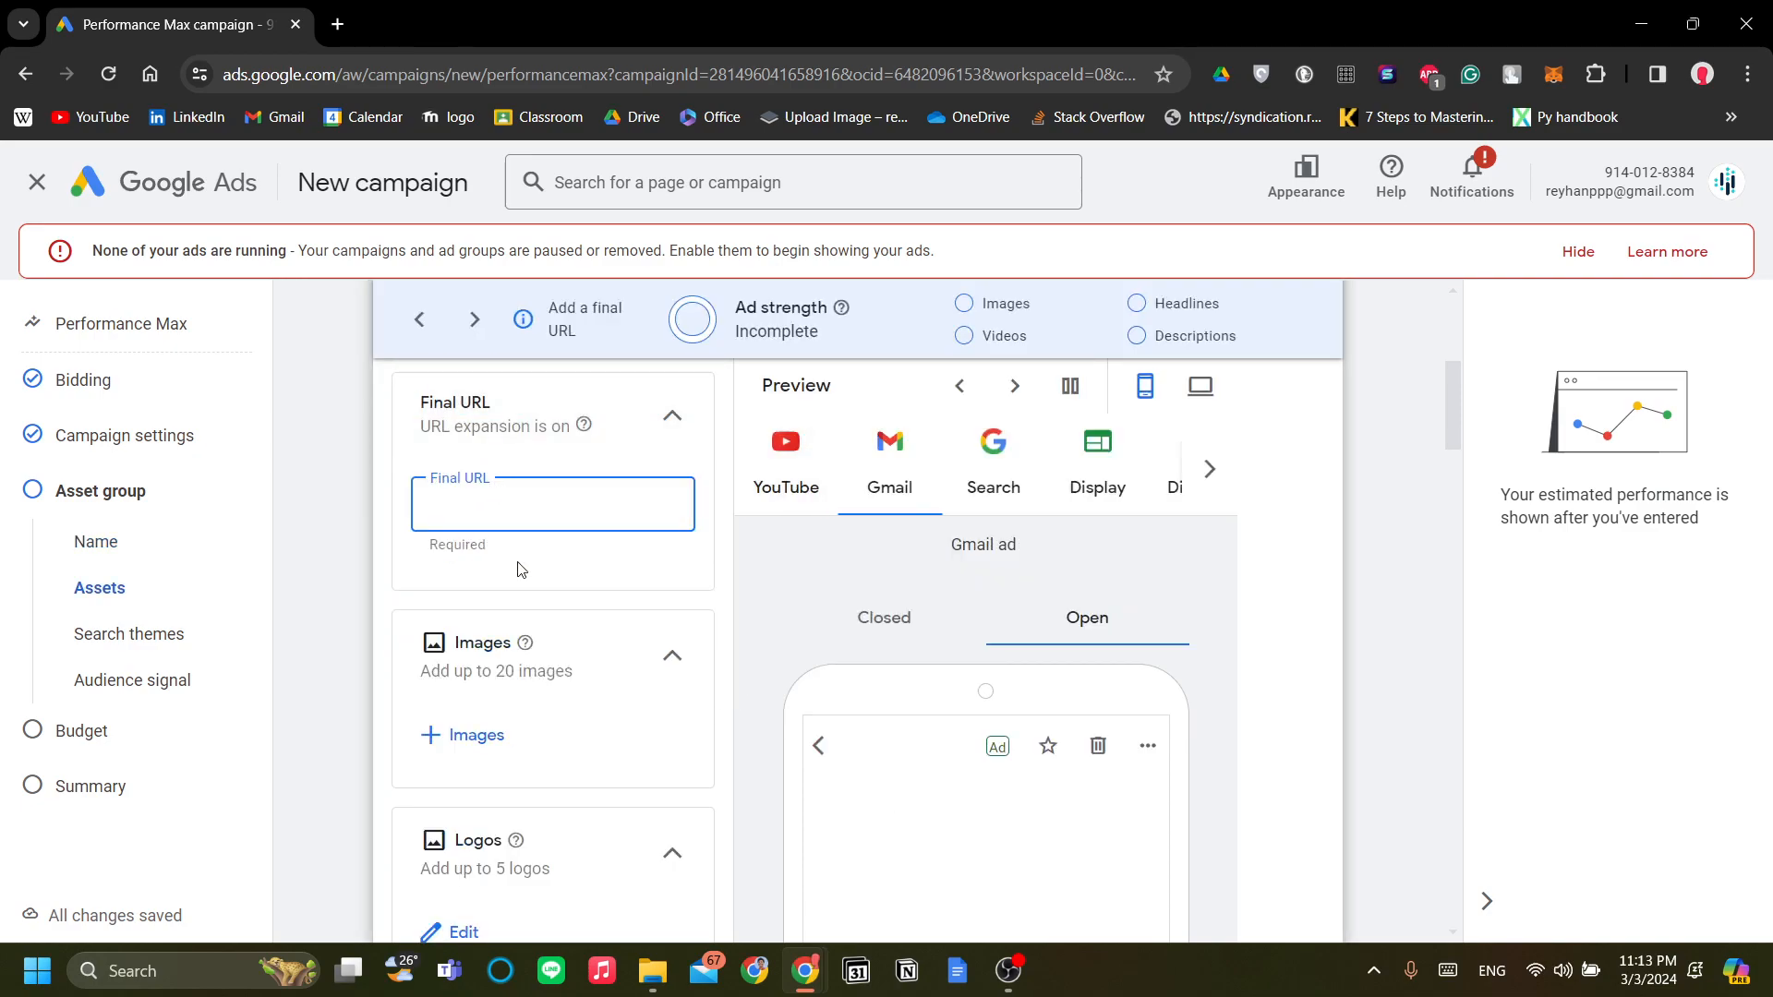
scroll(519, 570, down, 4)
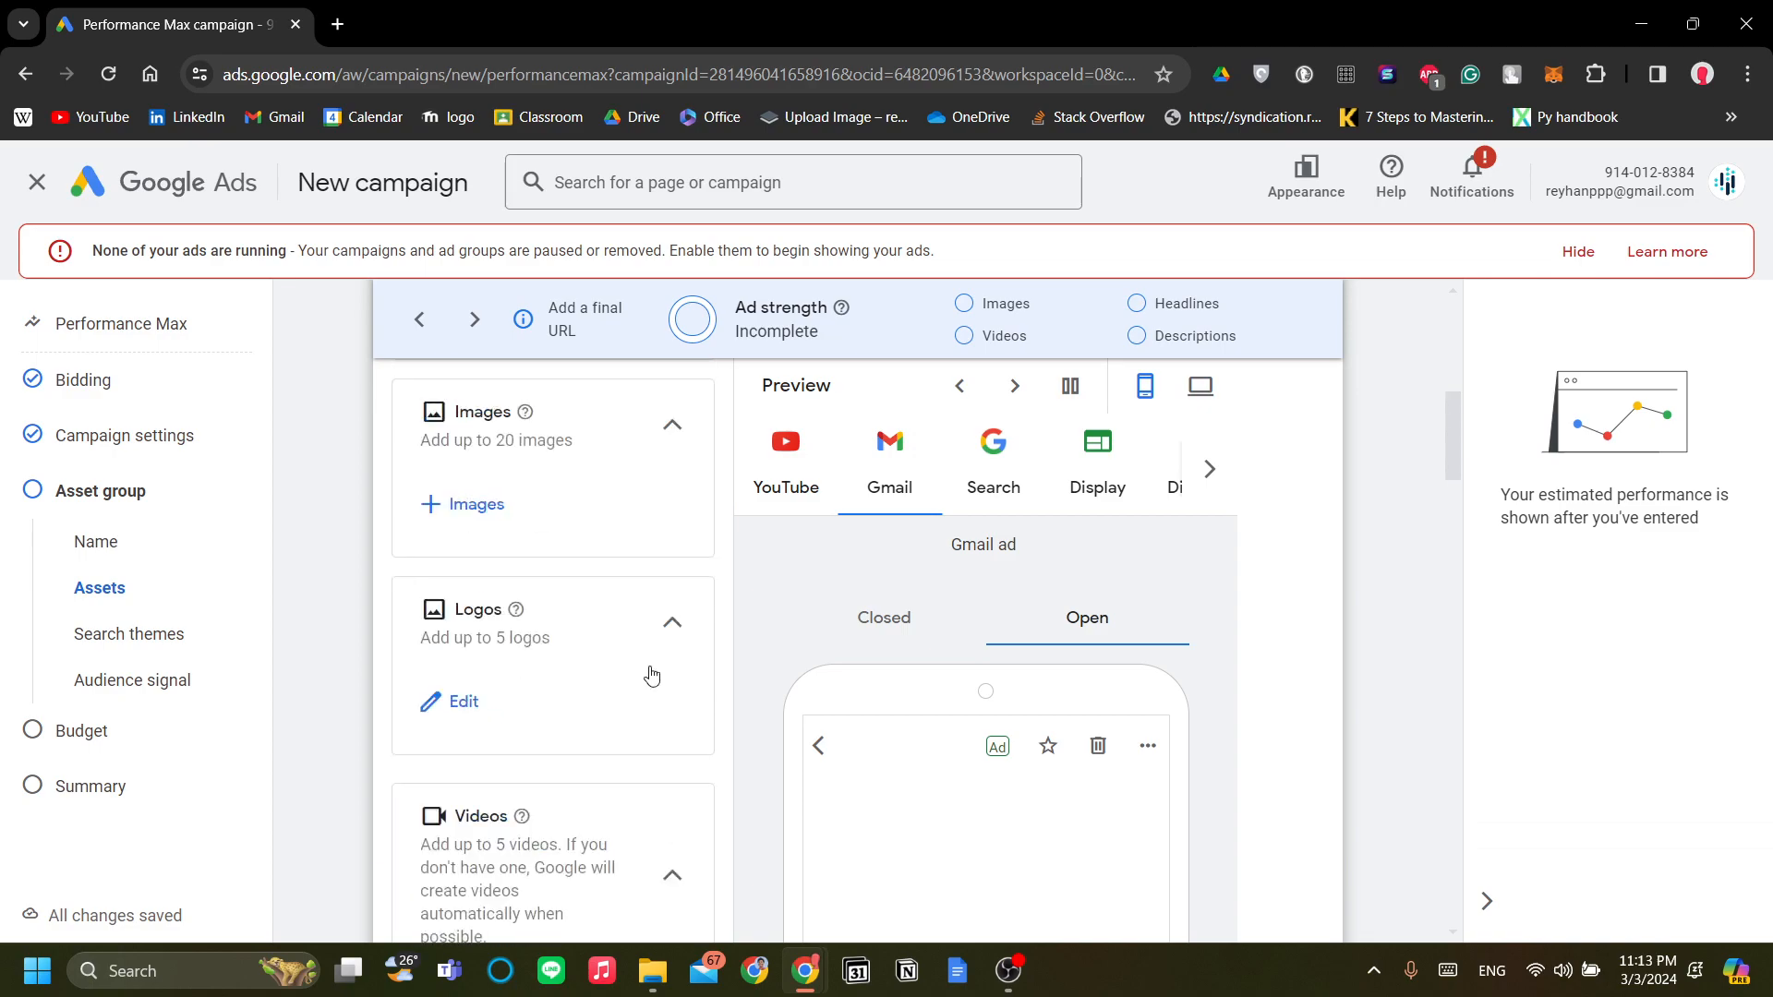
scroll(651, 674, up, 8)
scroll(885, 669, down, 5)
scroll(476, 562, up, 1)
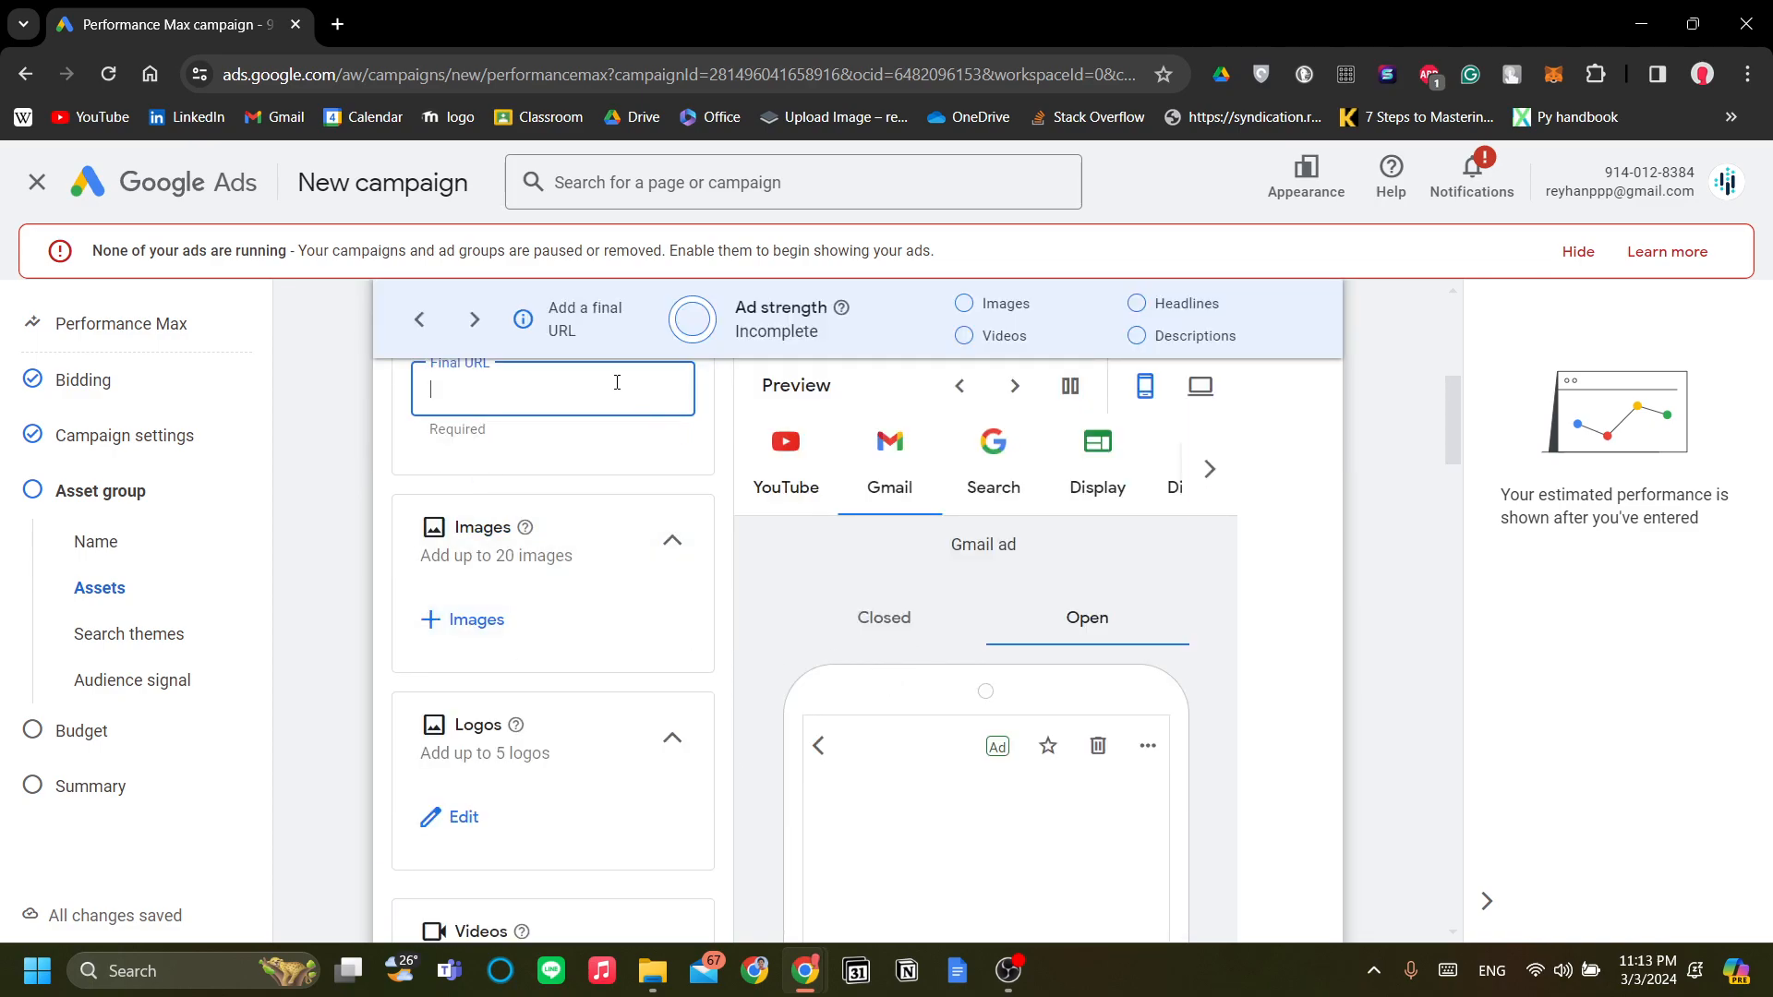
scroll(695, 454, up, 1)
text(c8c61f-4c.myshopify.com)
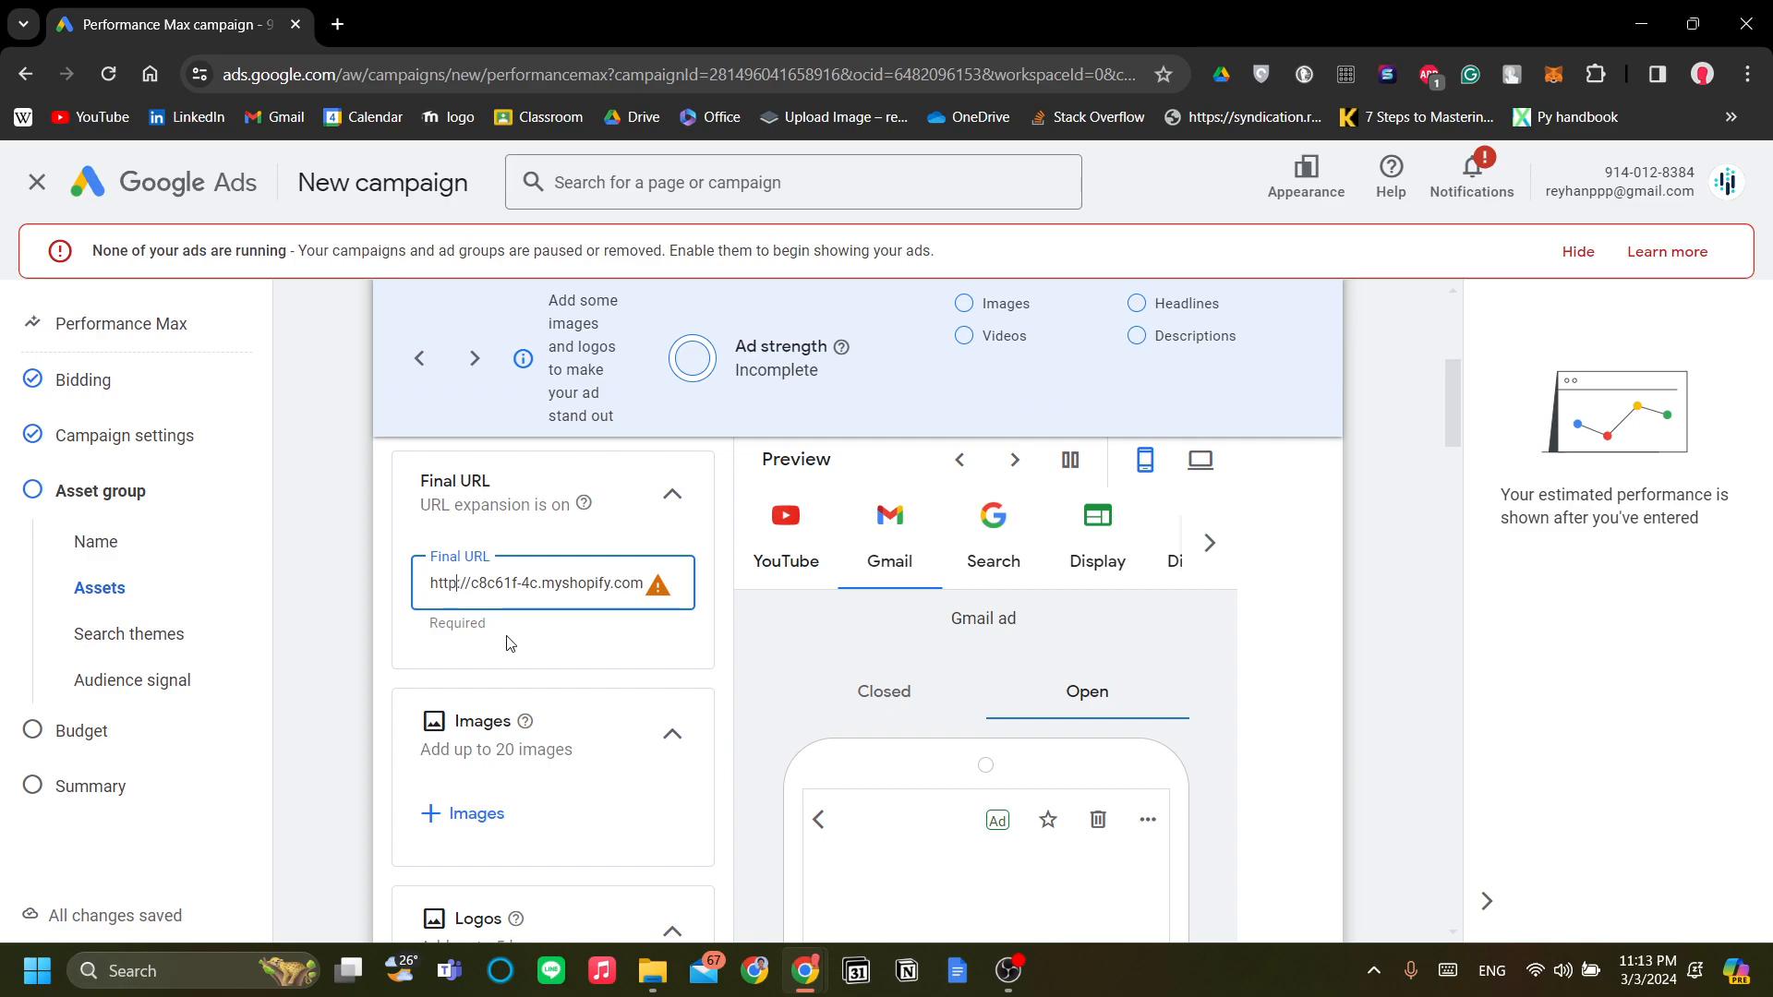
Add the recently used free stock image to the asset group's images and save the selection
scroll(493, 636, down, 3)
scroll(878, 645, down, 3)
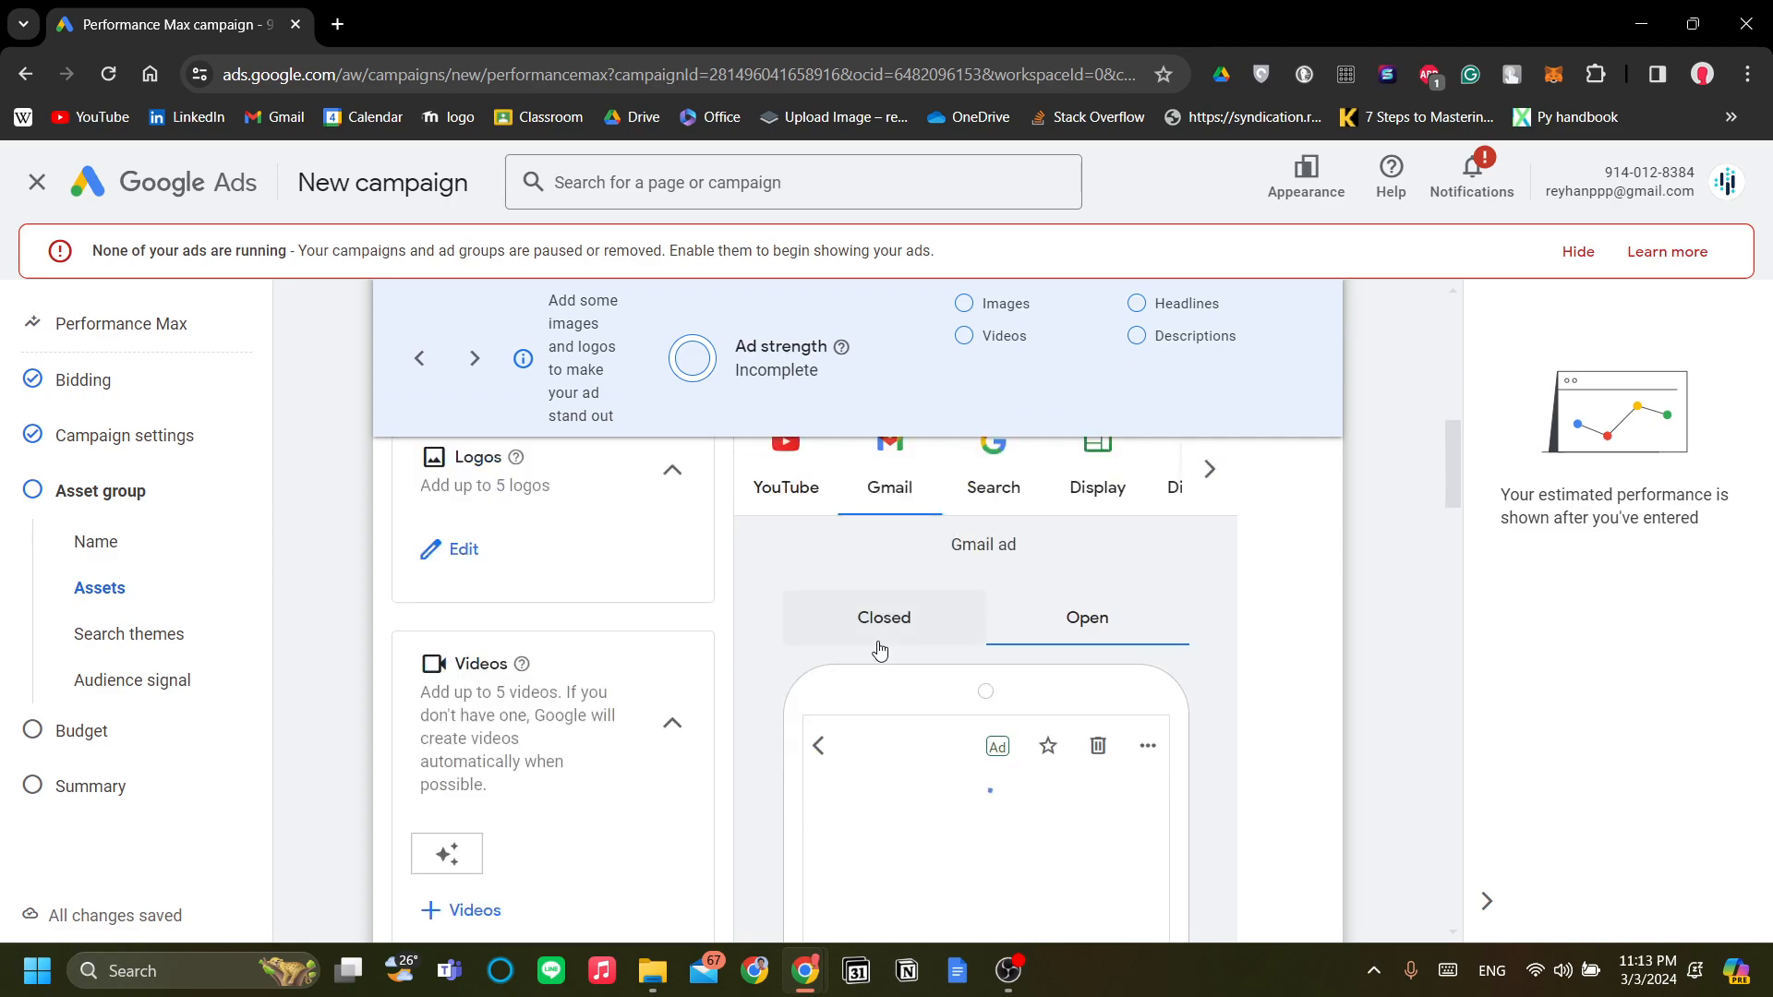
scroll(495, 618, up, 3)
click(479, 583)
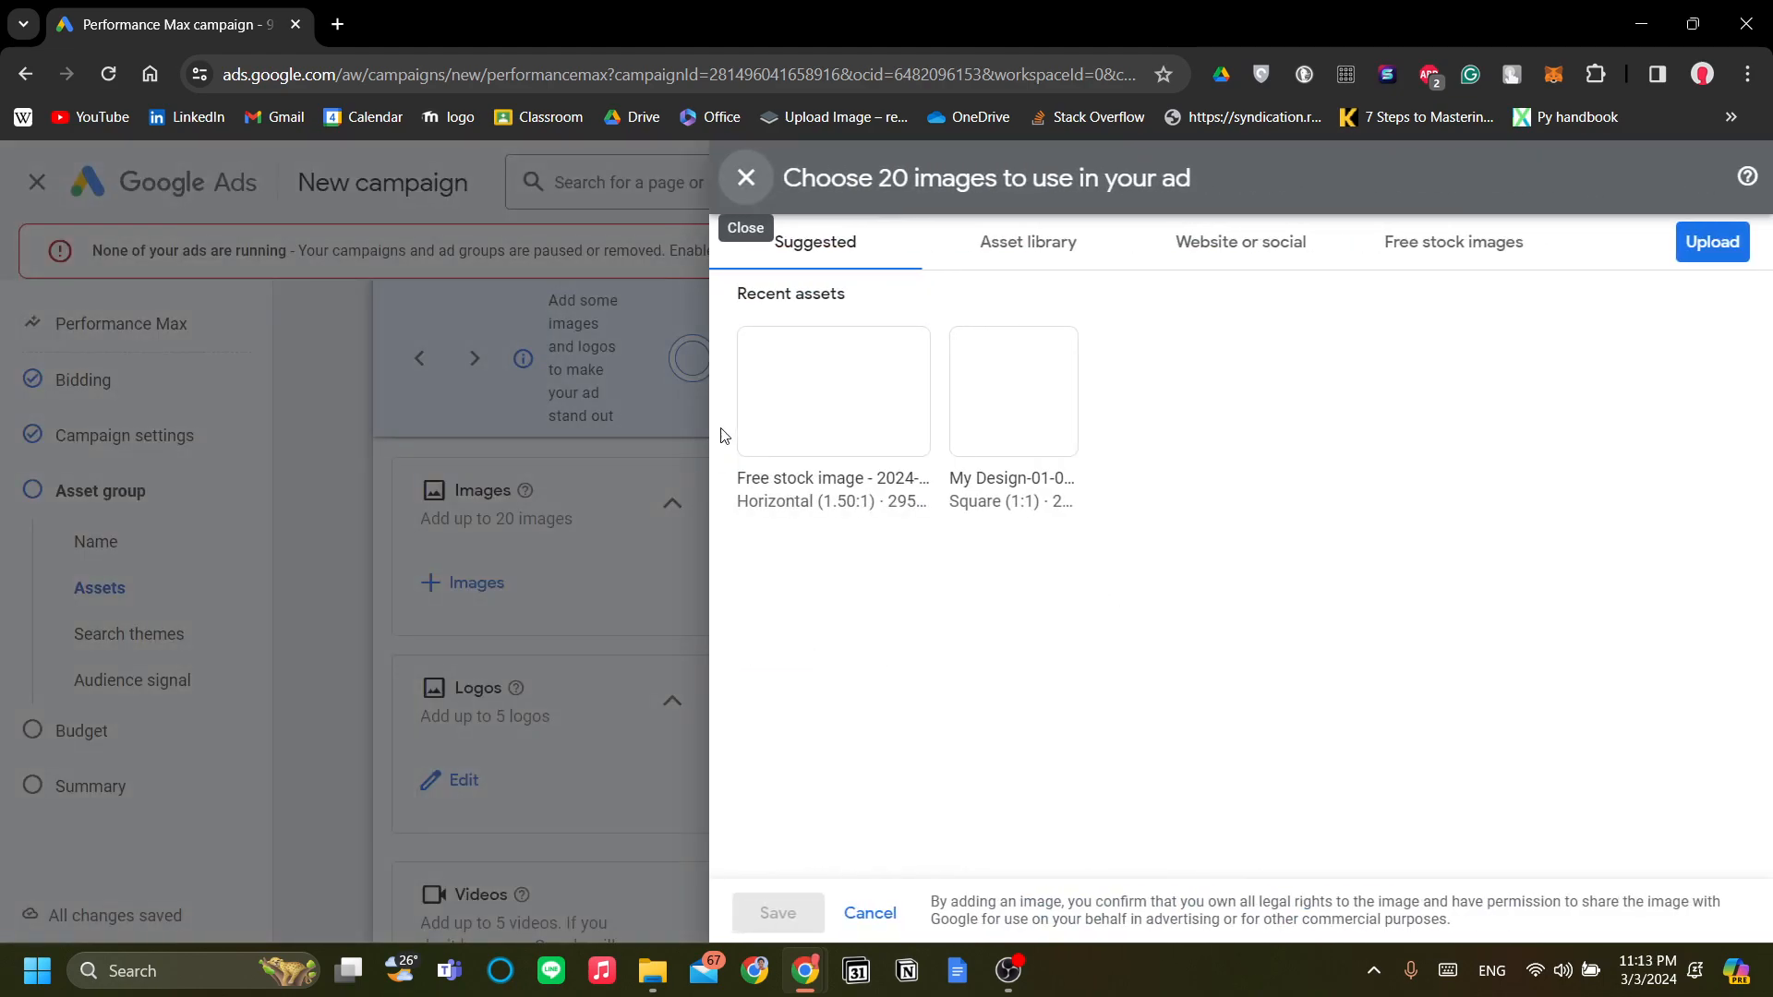
click(873, 396)
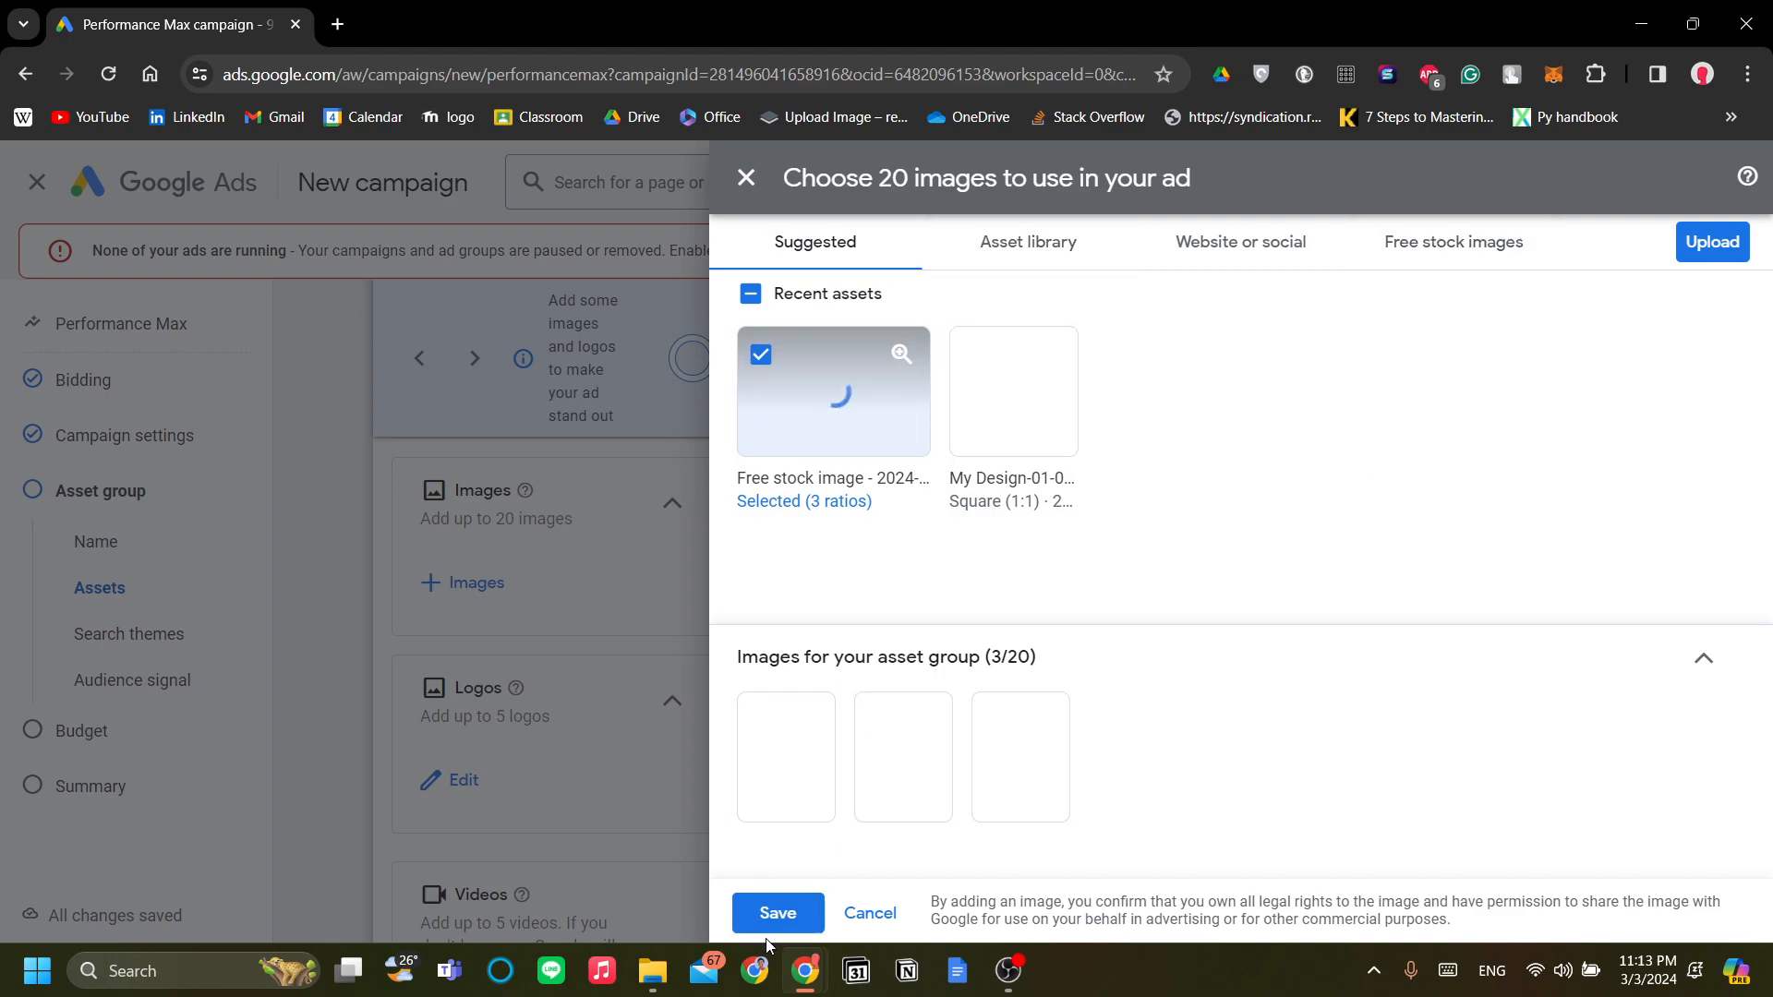
click(778, 912)
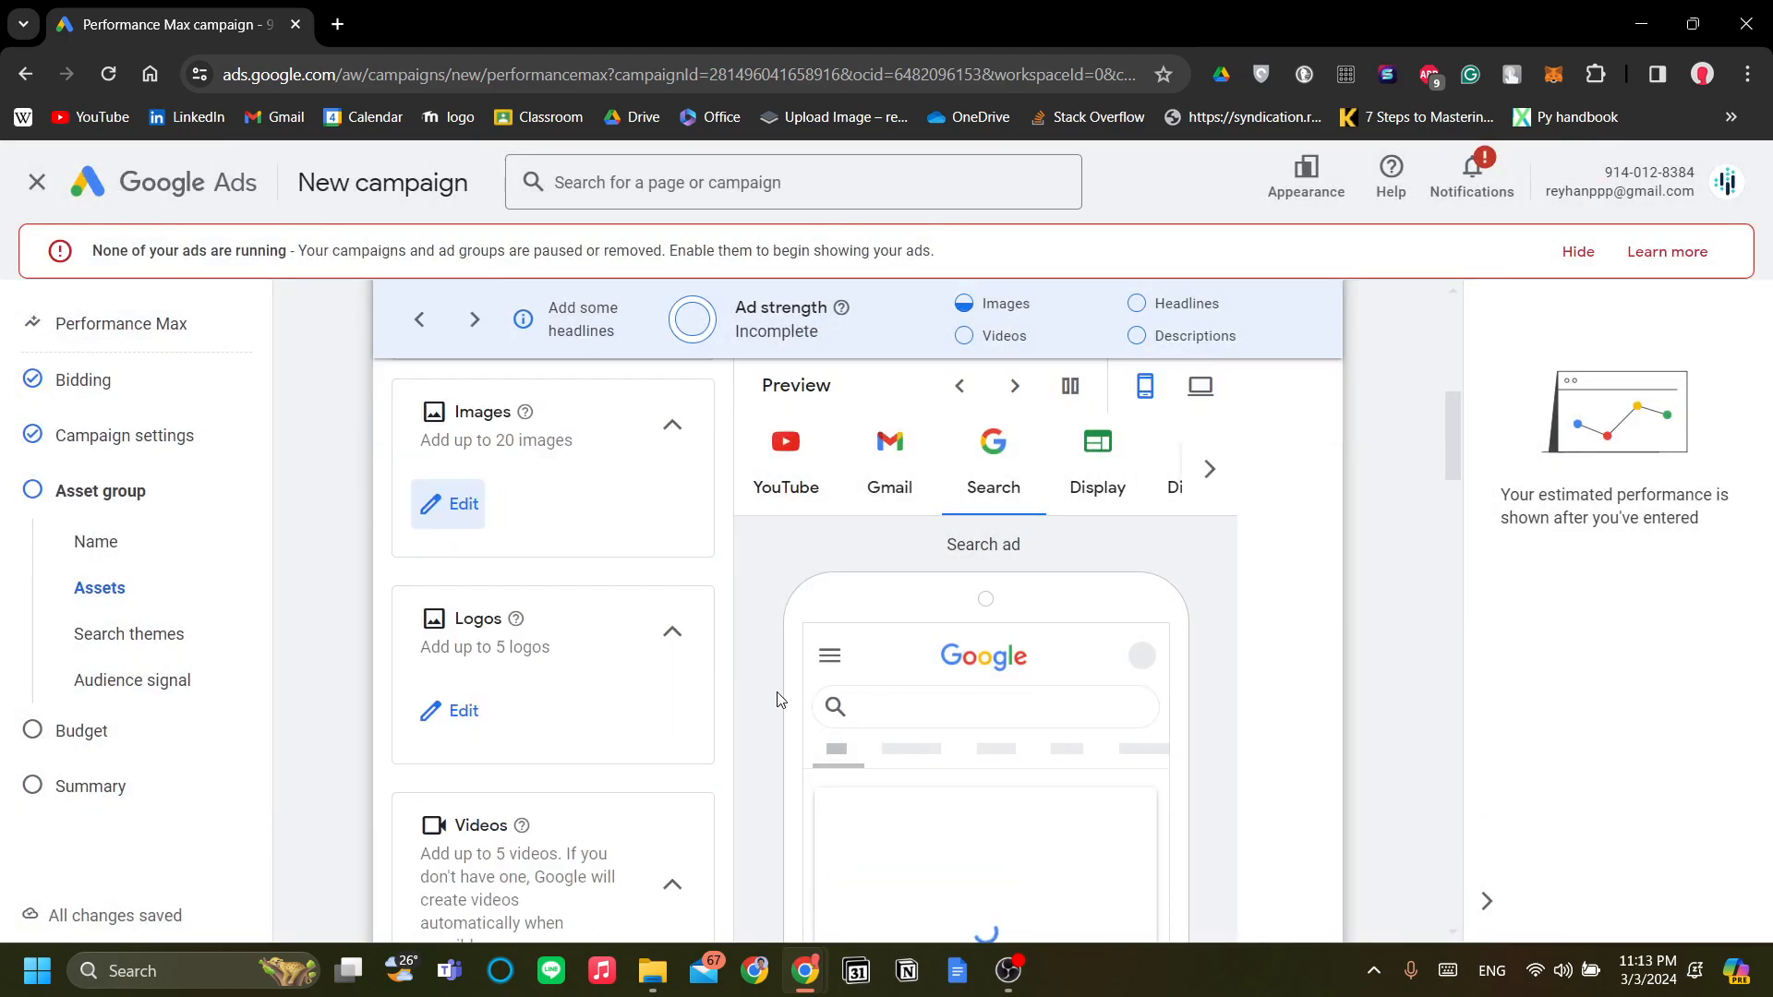
Open the asset group's logo selection, review the crop options of My Design-01-01.png and leave the logo with its 1:1 ratio
scroll(778, 711, up, 3)
scroll(779, 718, down, 4)
scroll(702, 718, up, 1)
scroll(586, 716, down, 3)
click(466, 596)
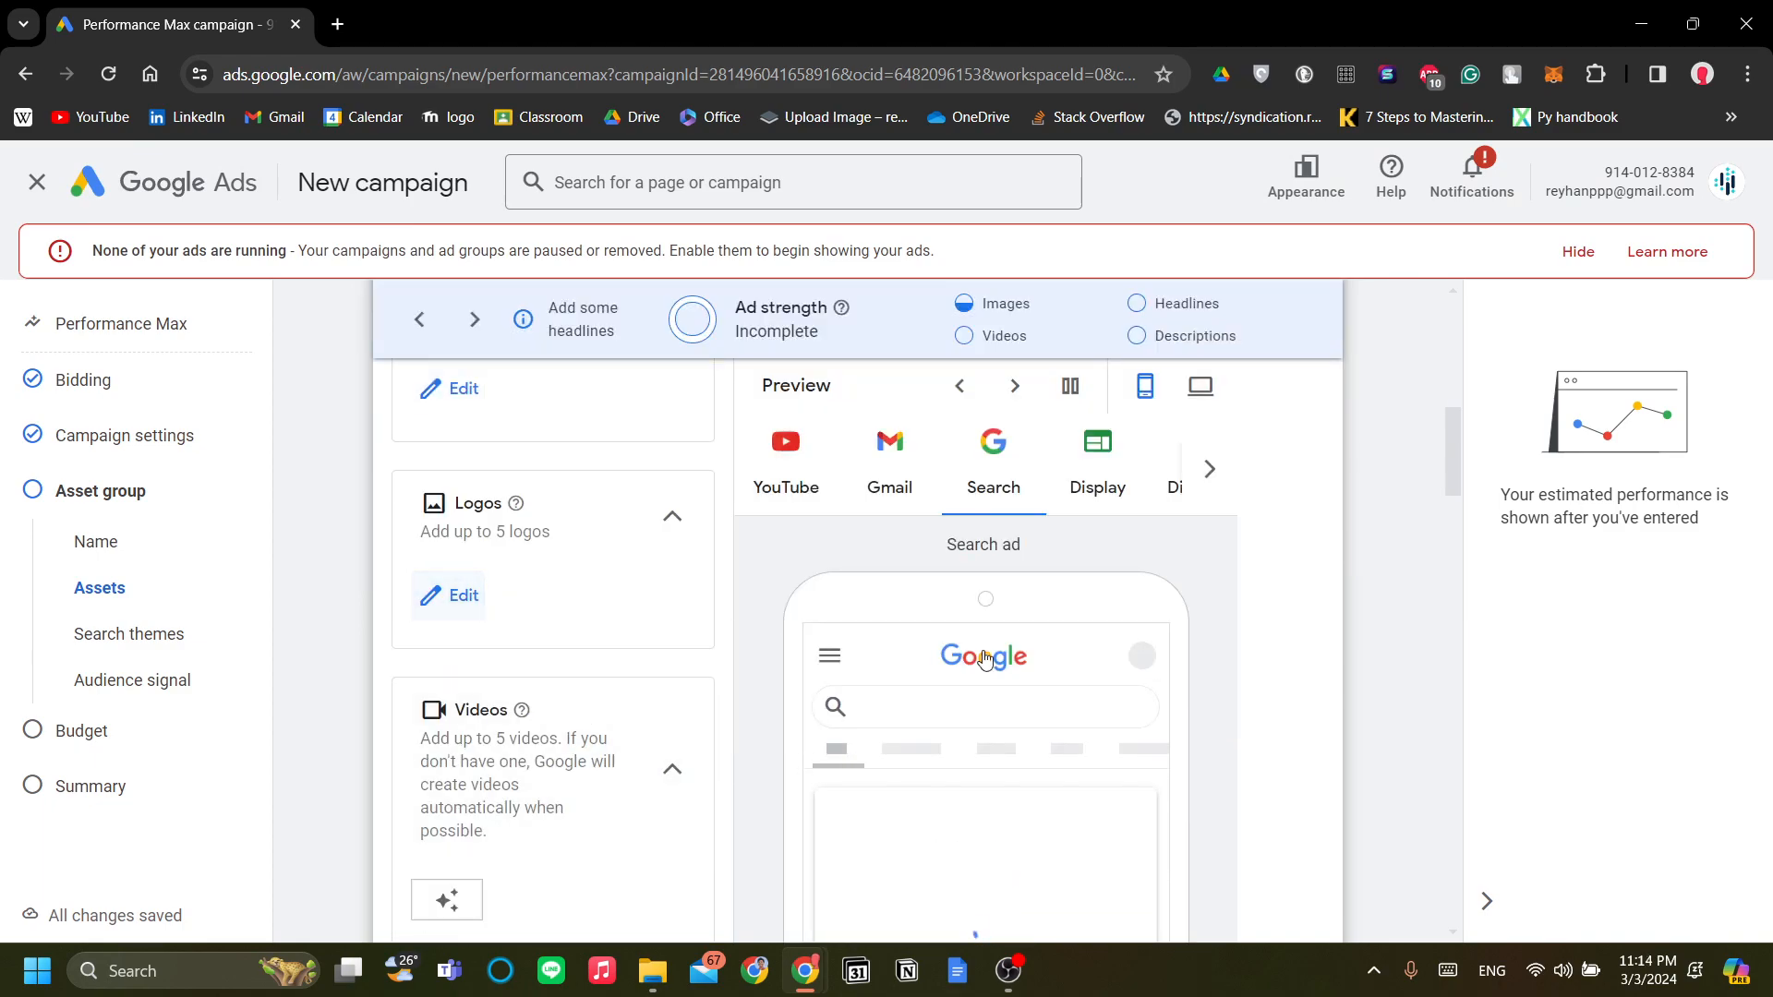
scroll(1145, 581, down, 2)
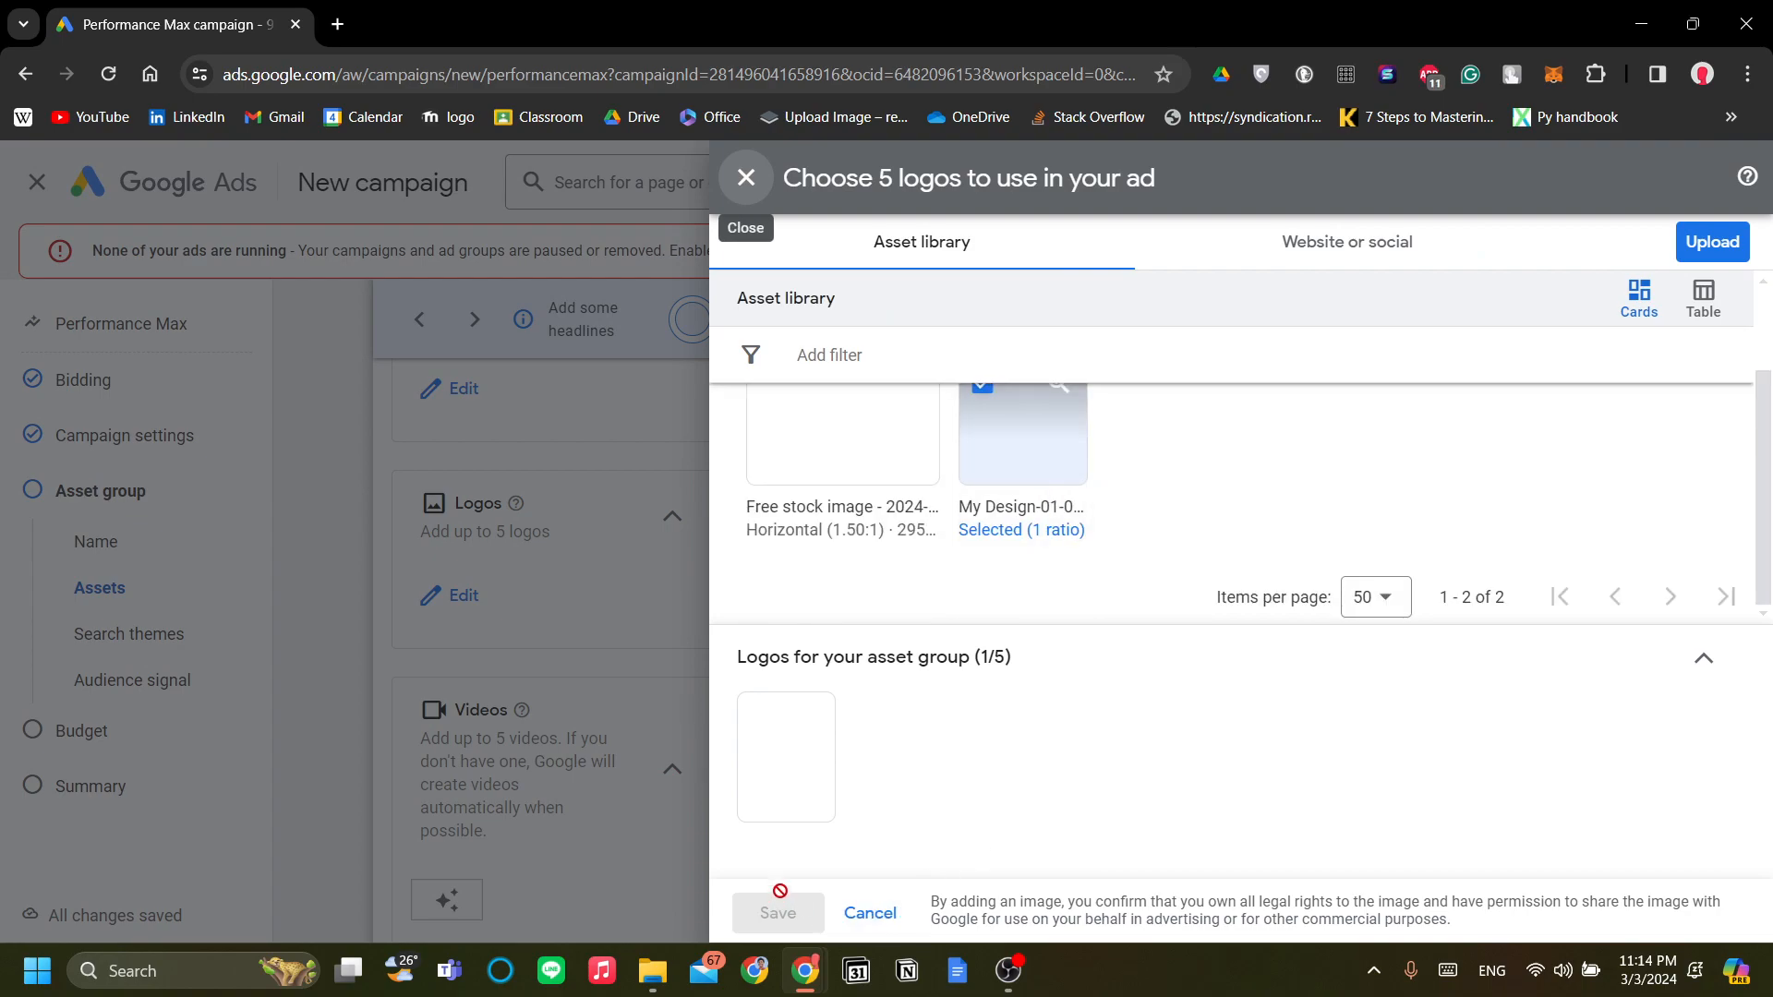
click(1044, 487)
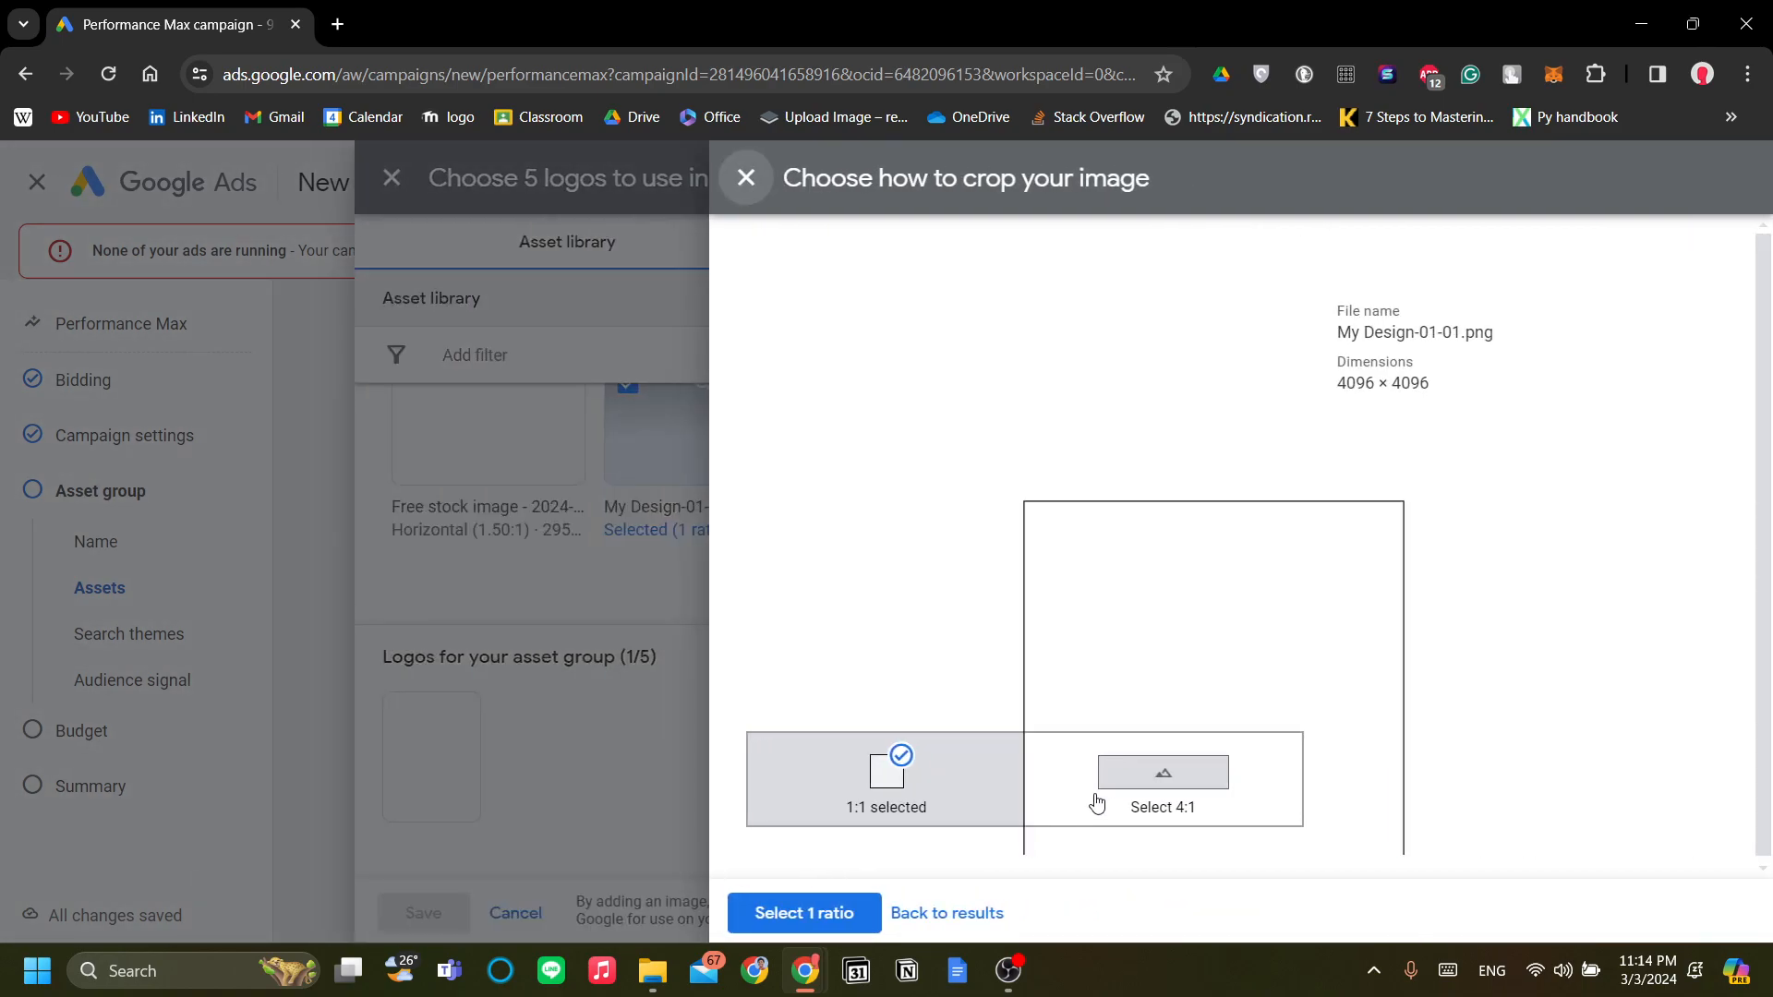
click(854, 912)
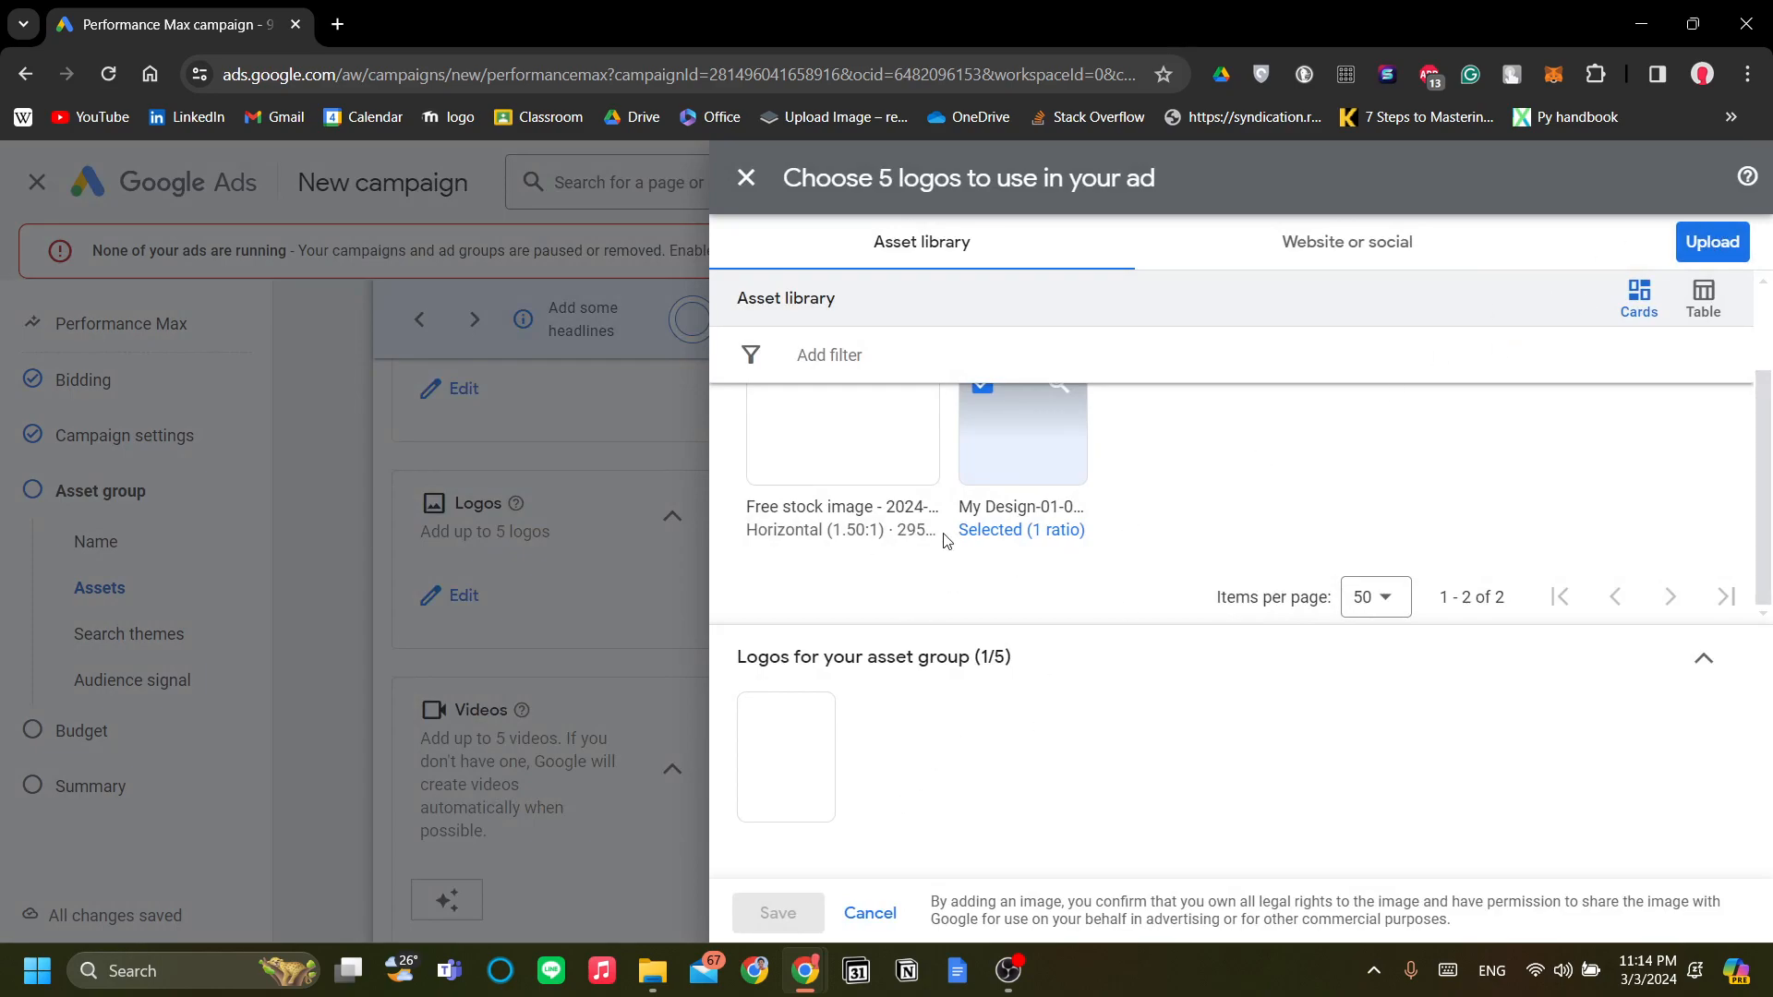
click(541, 583)
Skip the videos section and enter "best catalytic converter" as the first headline
scroll(669, 598, up, 2)
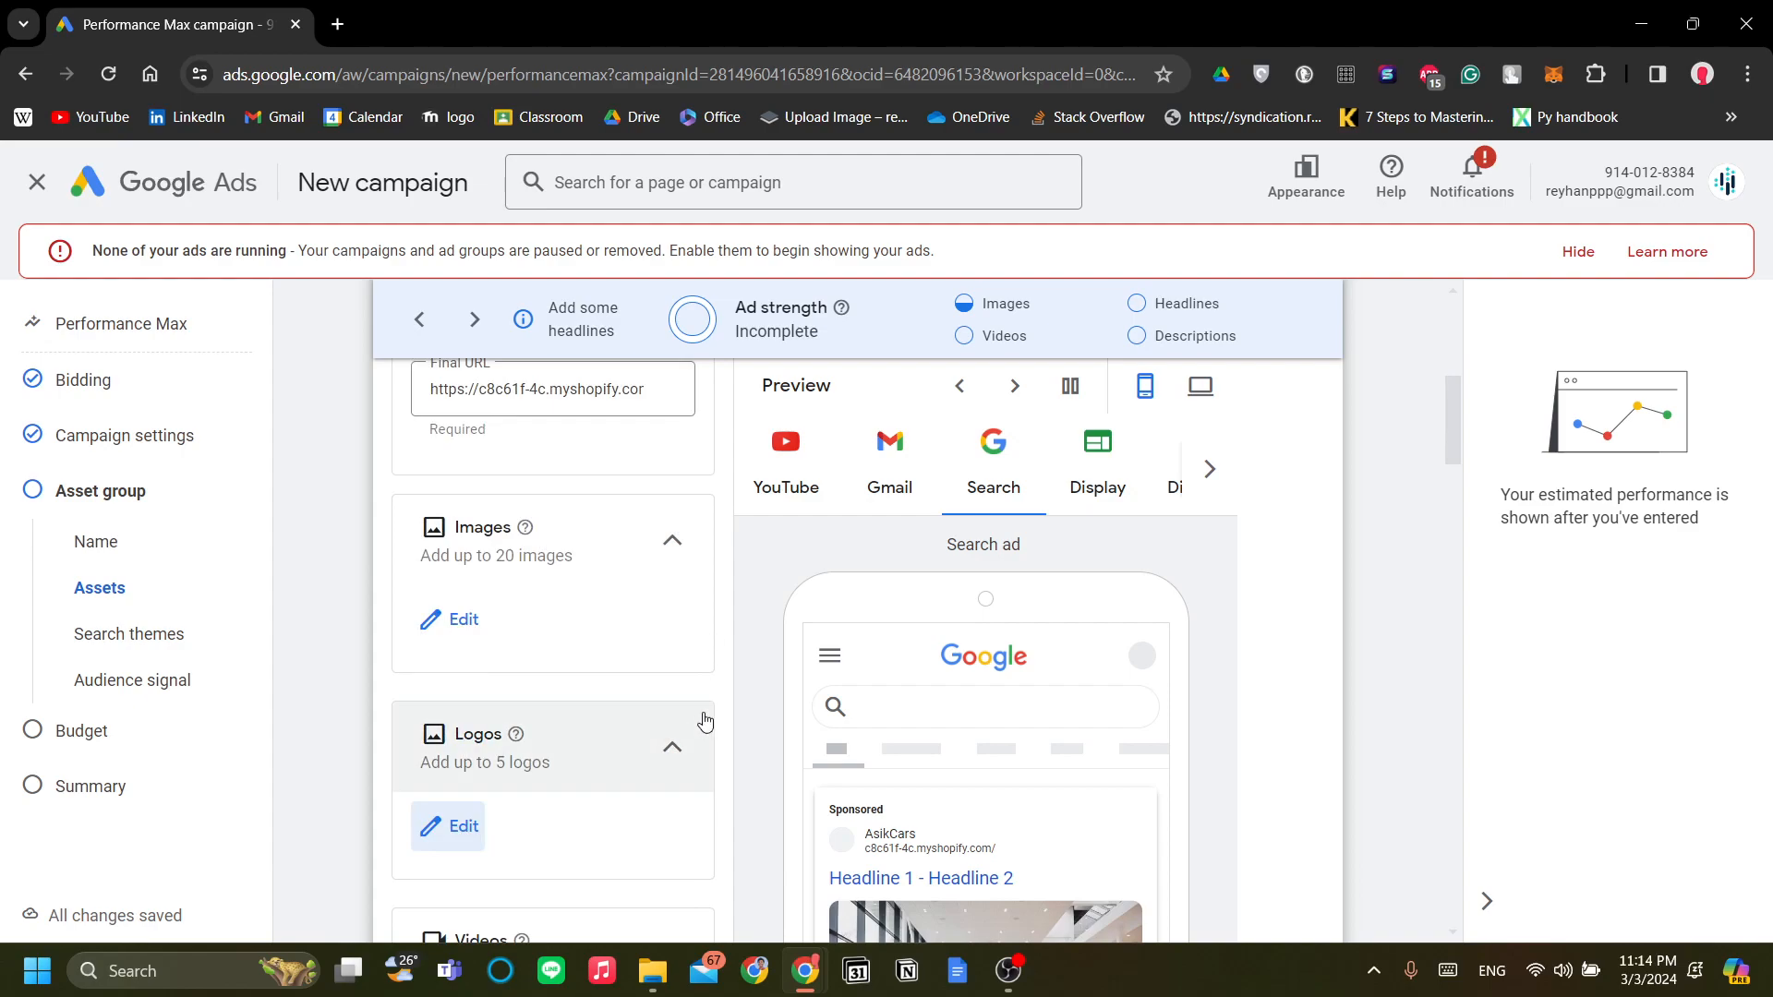
scroll(677, 729, down, 3)
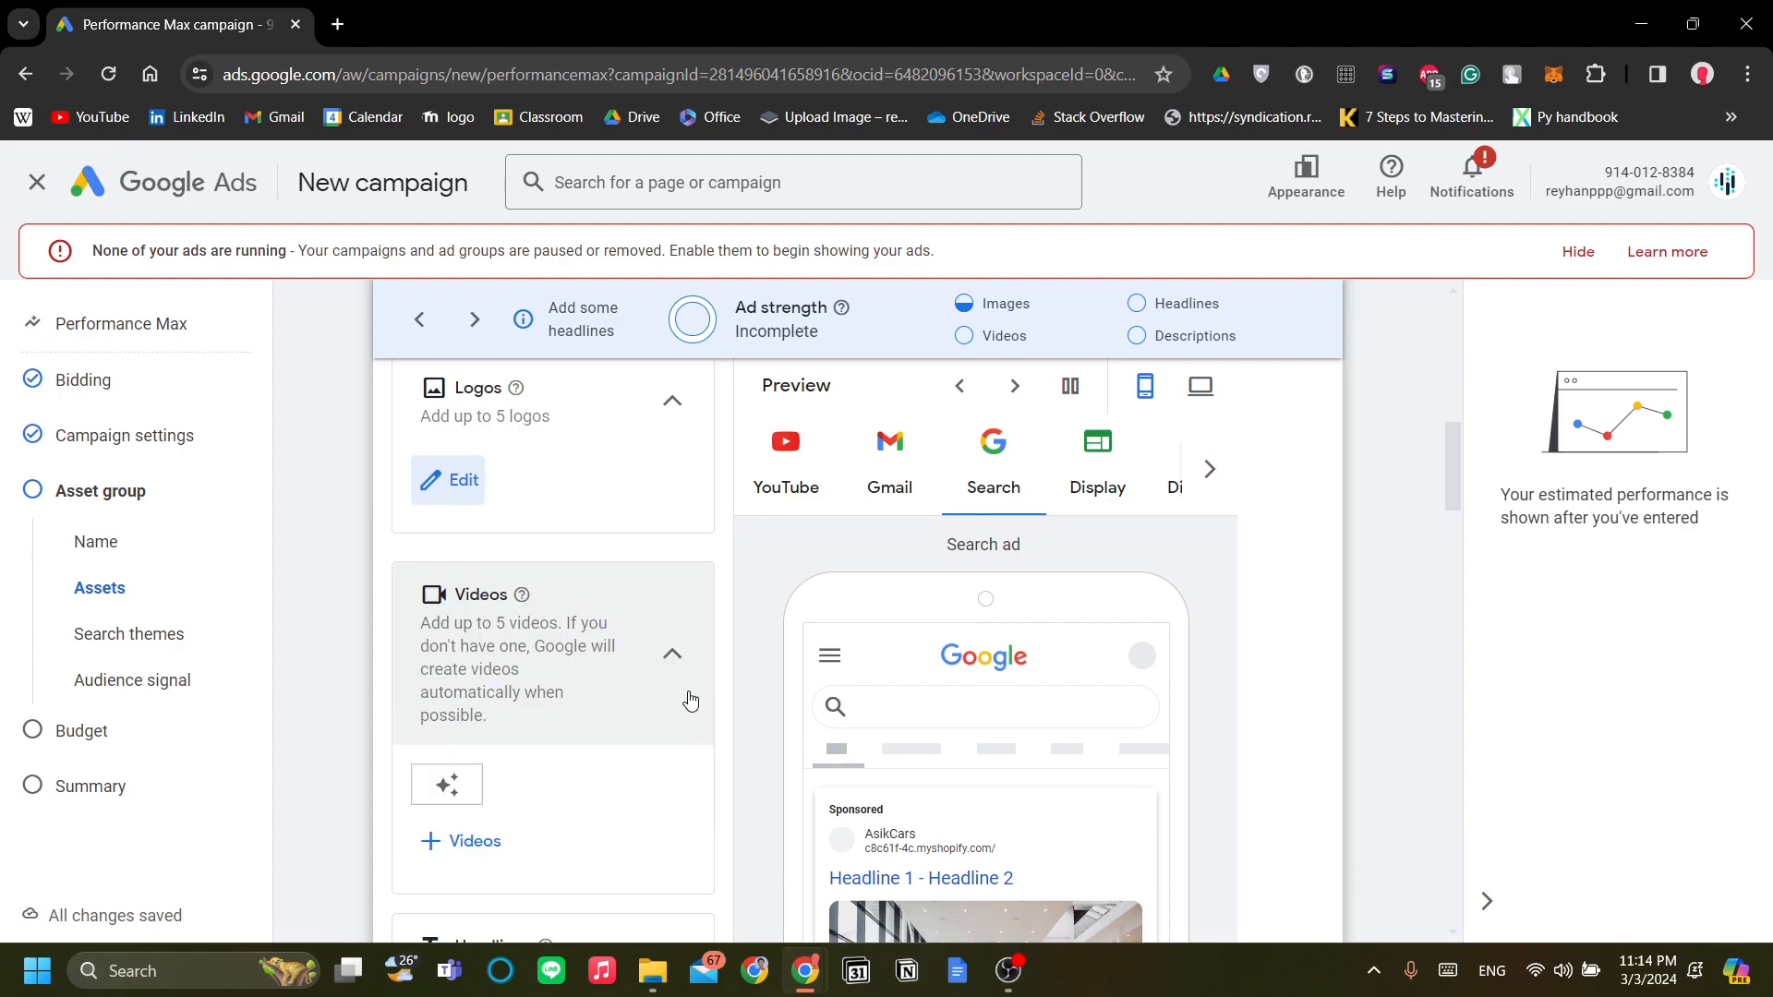
scroll(681, 697, down, 1)
scroll(624, 653, down, 3)
scroll(697, 664, up, 4)
scroll(711, 674, down, 3)
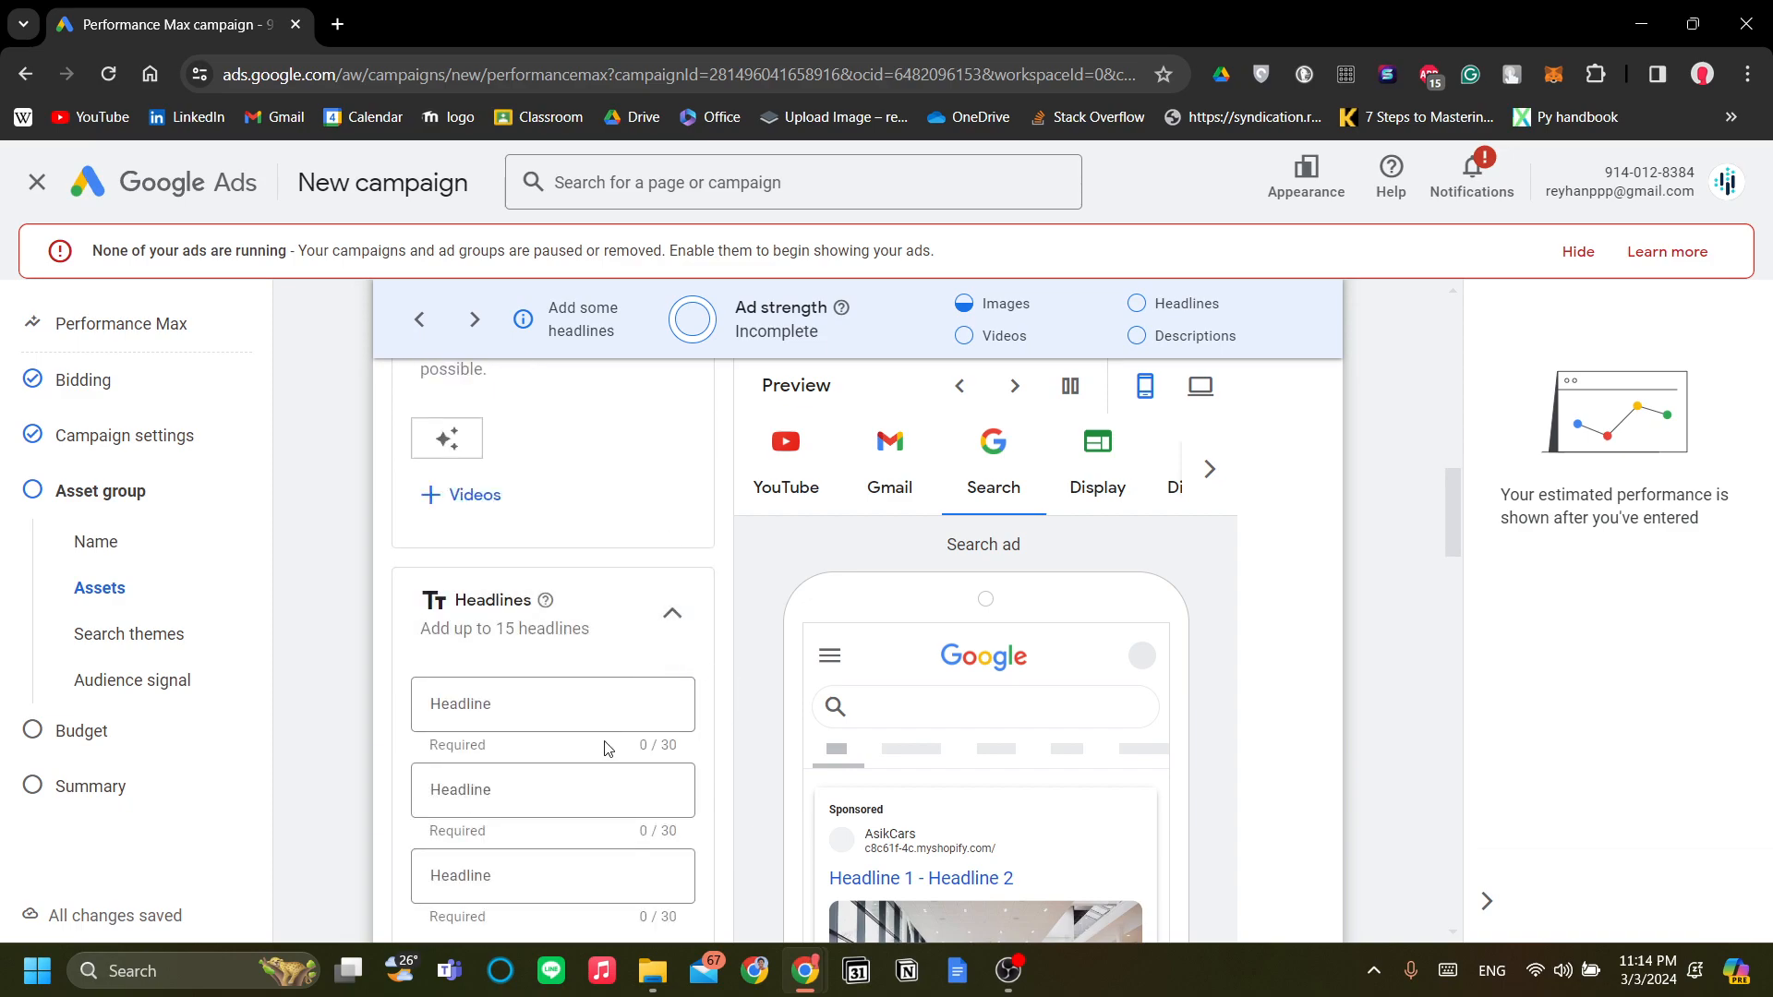
scroll(554, 702, down, 1)
click(522, 586)
scroll(982, 701, down, 1)
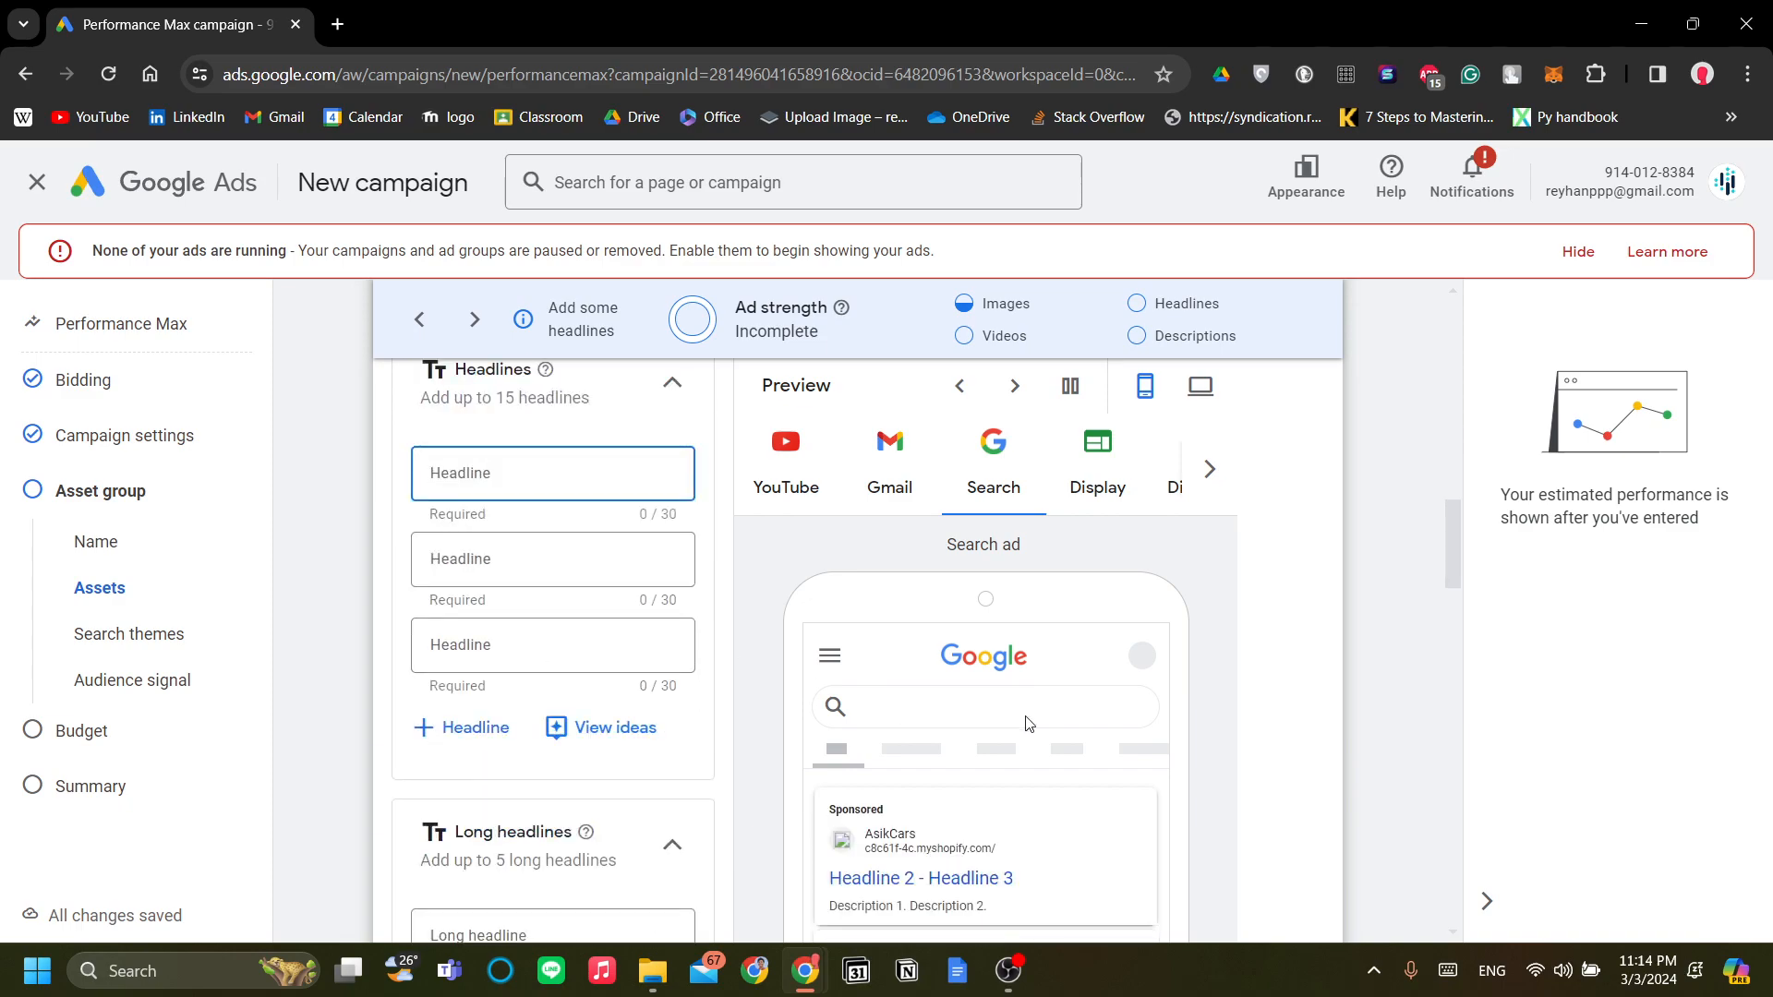
scroll(1016, 722, down, 1)
scroll(1190, 764, up, 2)
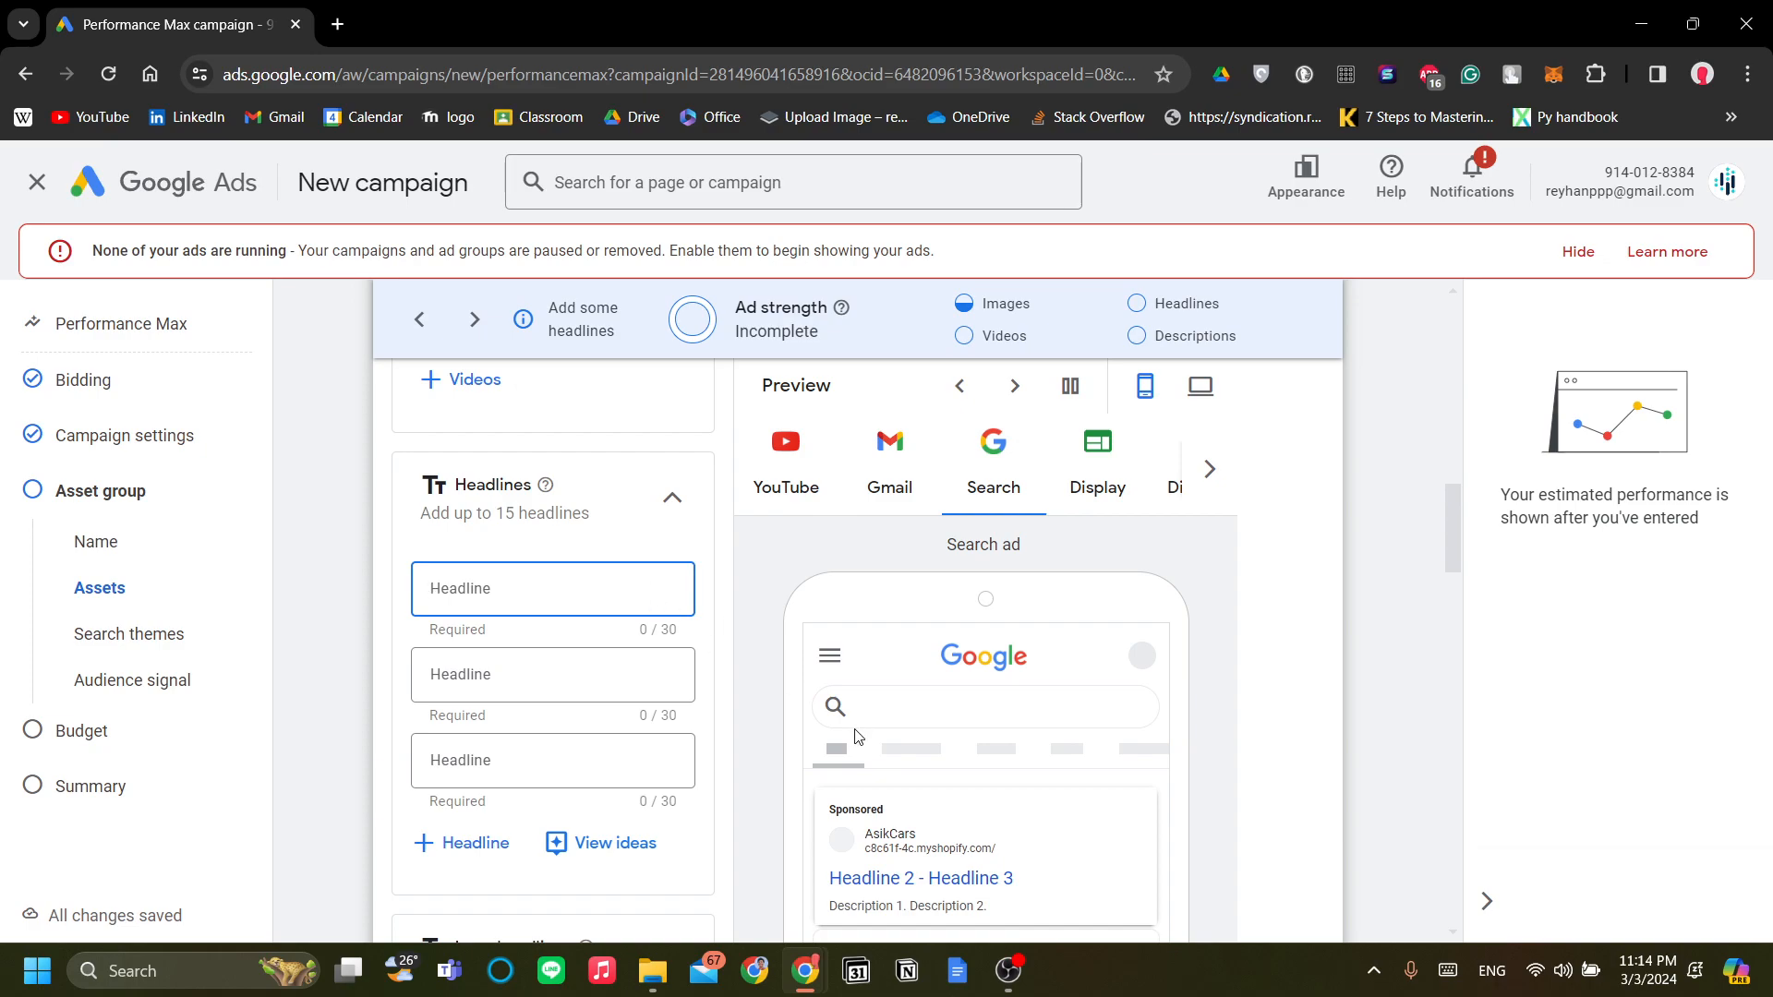
scroll(959, 693, up, 1)
scroll(959, 692, down, 1)
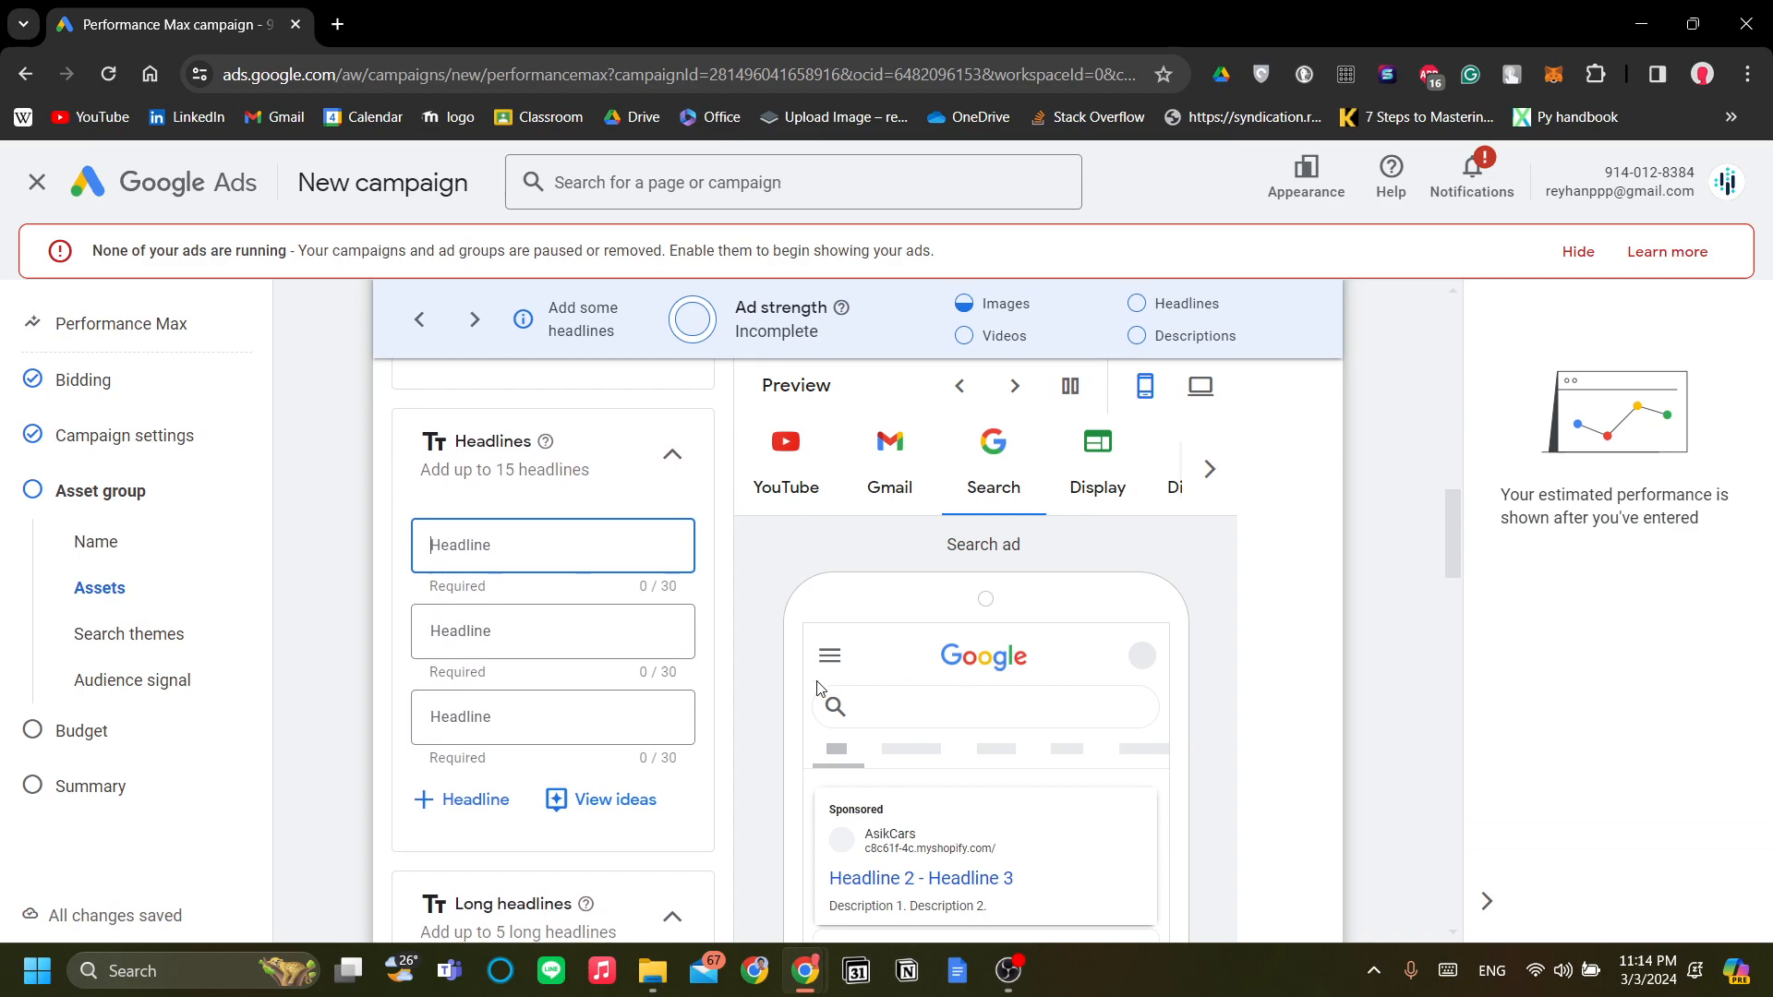
text(catalytic converter)
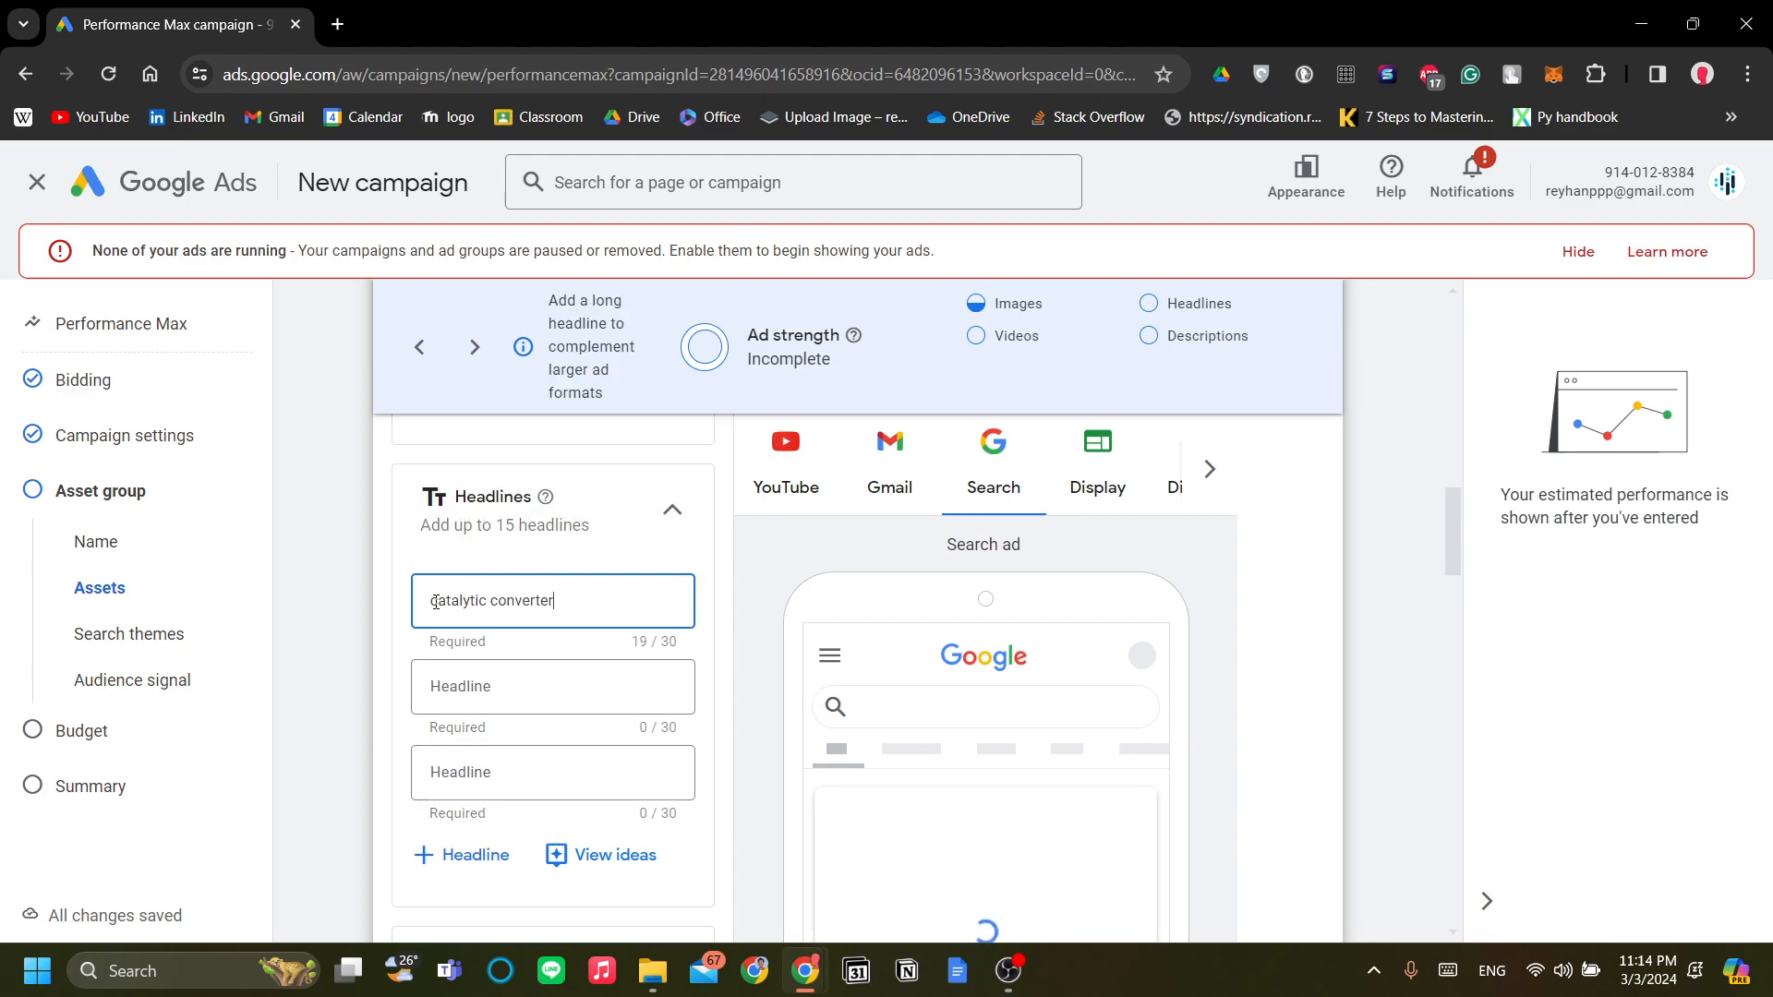
text(best )
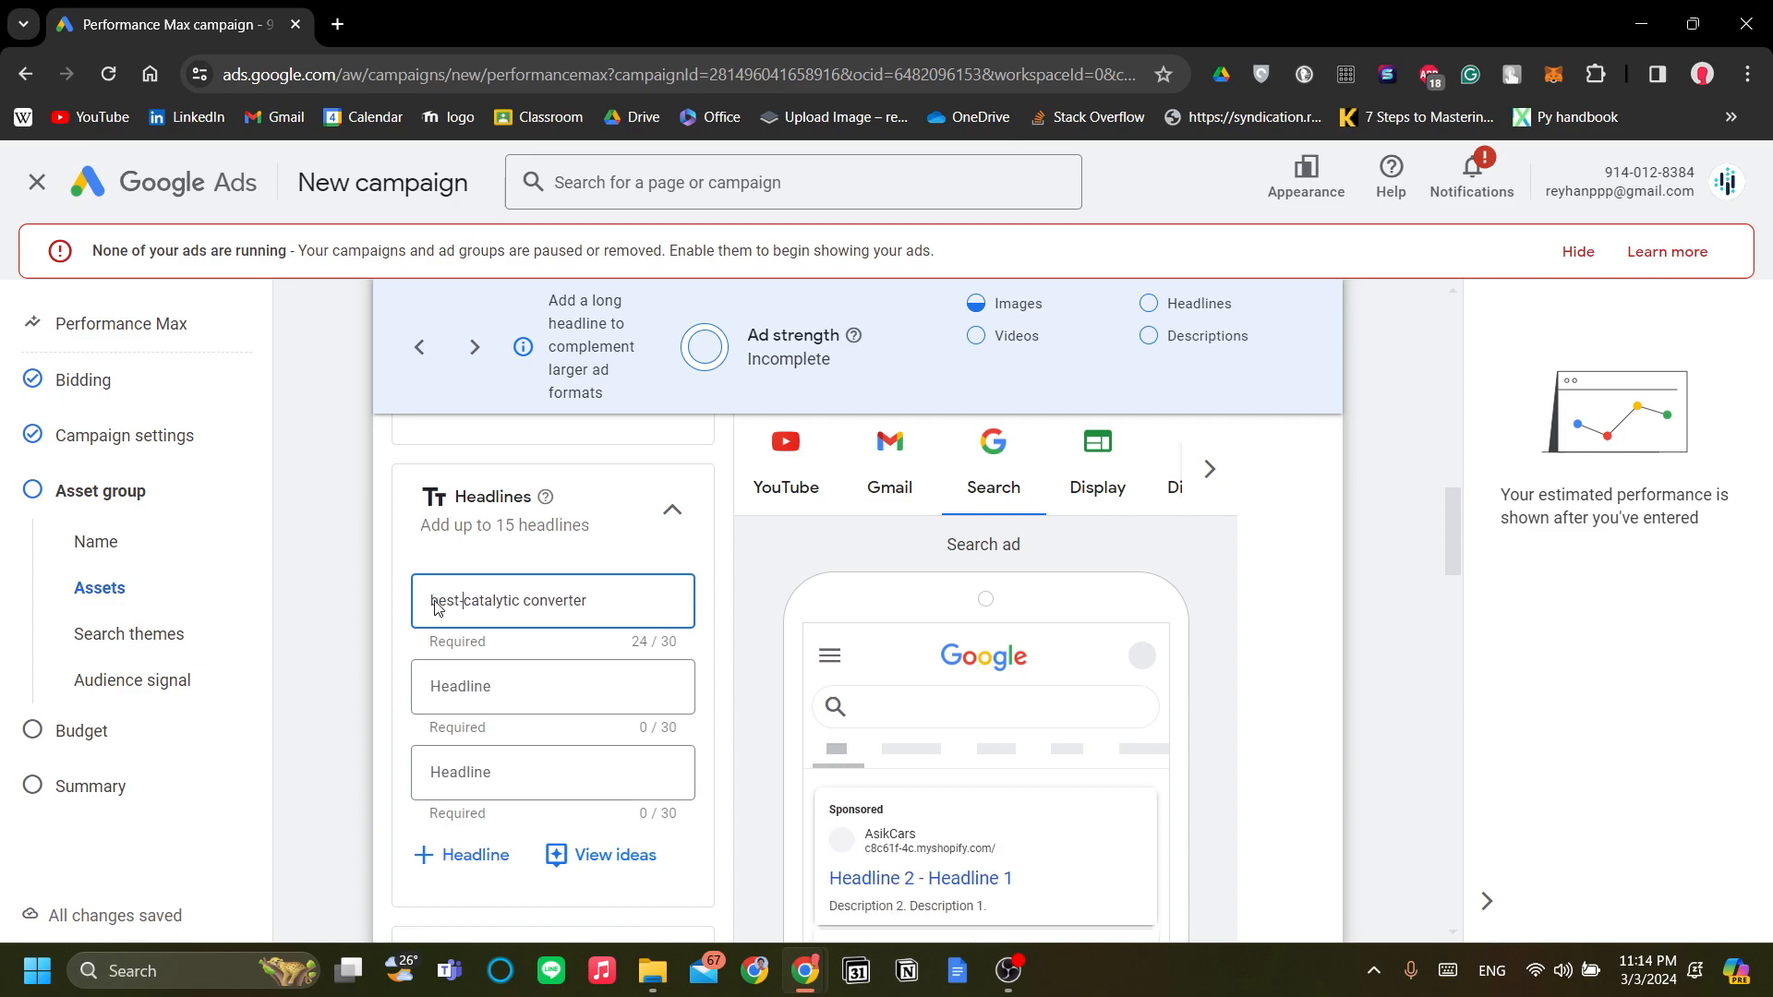
Try extending the first headline to "best-in-class catalytic converter" and remove the "-in-class" addition again
text(-in-class)
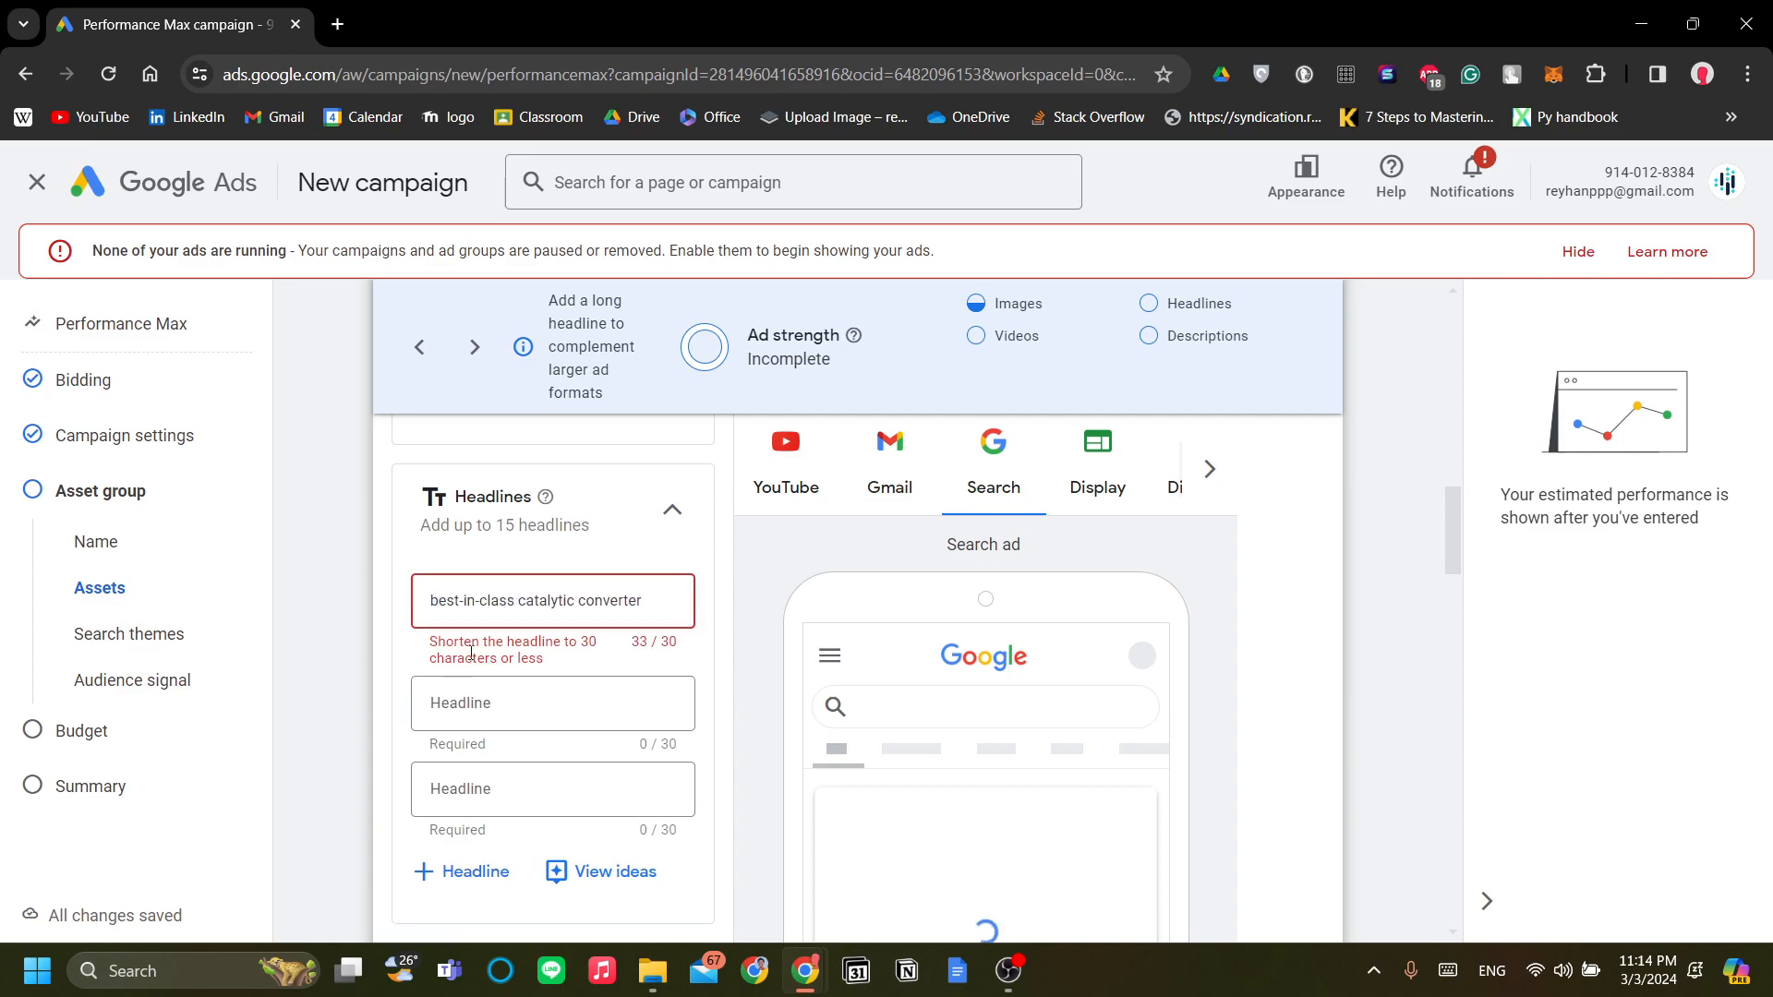
key(BackSpace)
key(BackSpace)
key(BackSpace)
key(BackSpace)
key(BackSpace)
key(BackSpace)
key(BackSpace)
key(BackSpace)
key(BackSpace)
key(BackSpace)
Enter "for all cars" as the second headline and "especially old BMWs" as the third
click(640, 709)
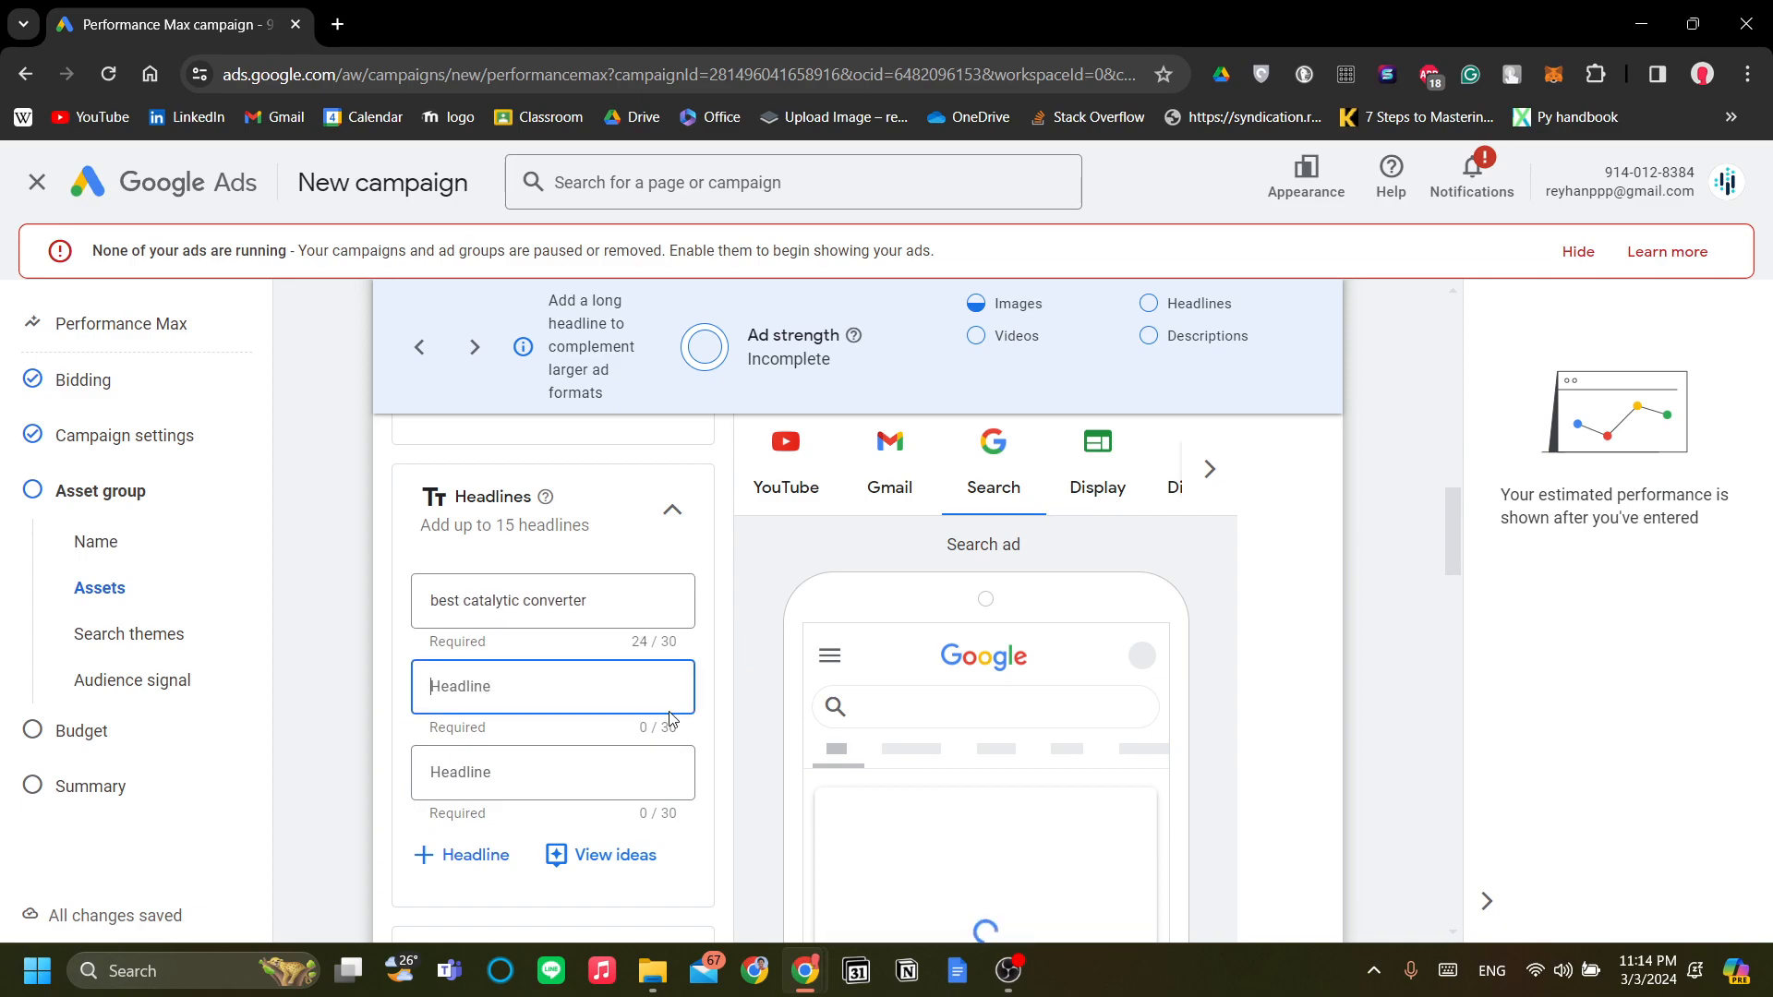
scroll(738, 756, down, 2)
text(fo)
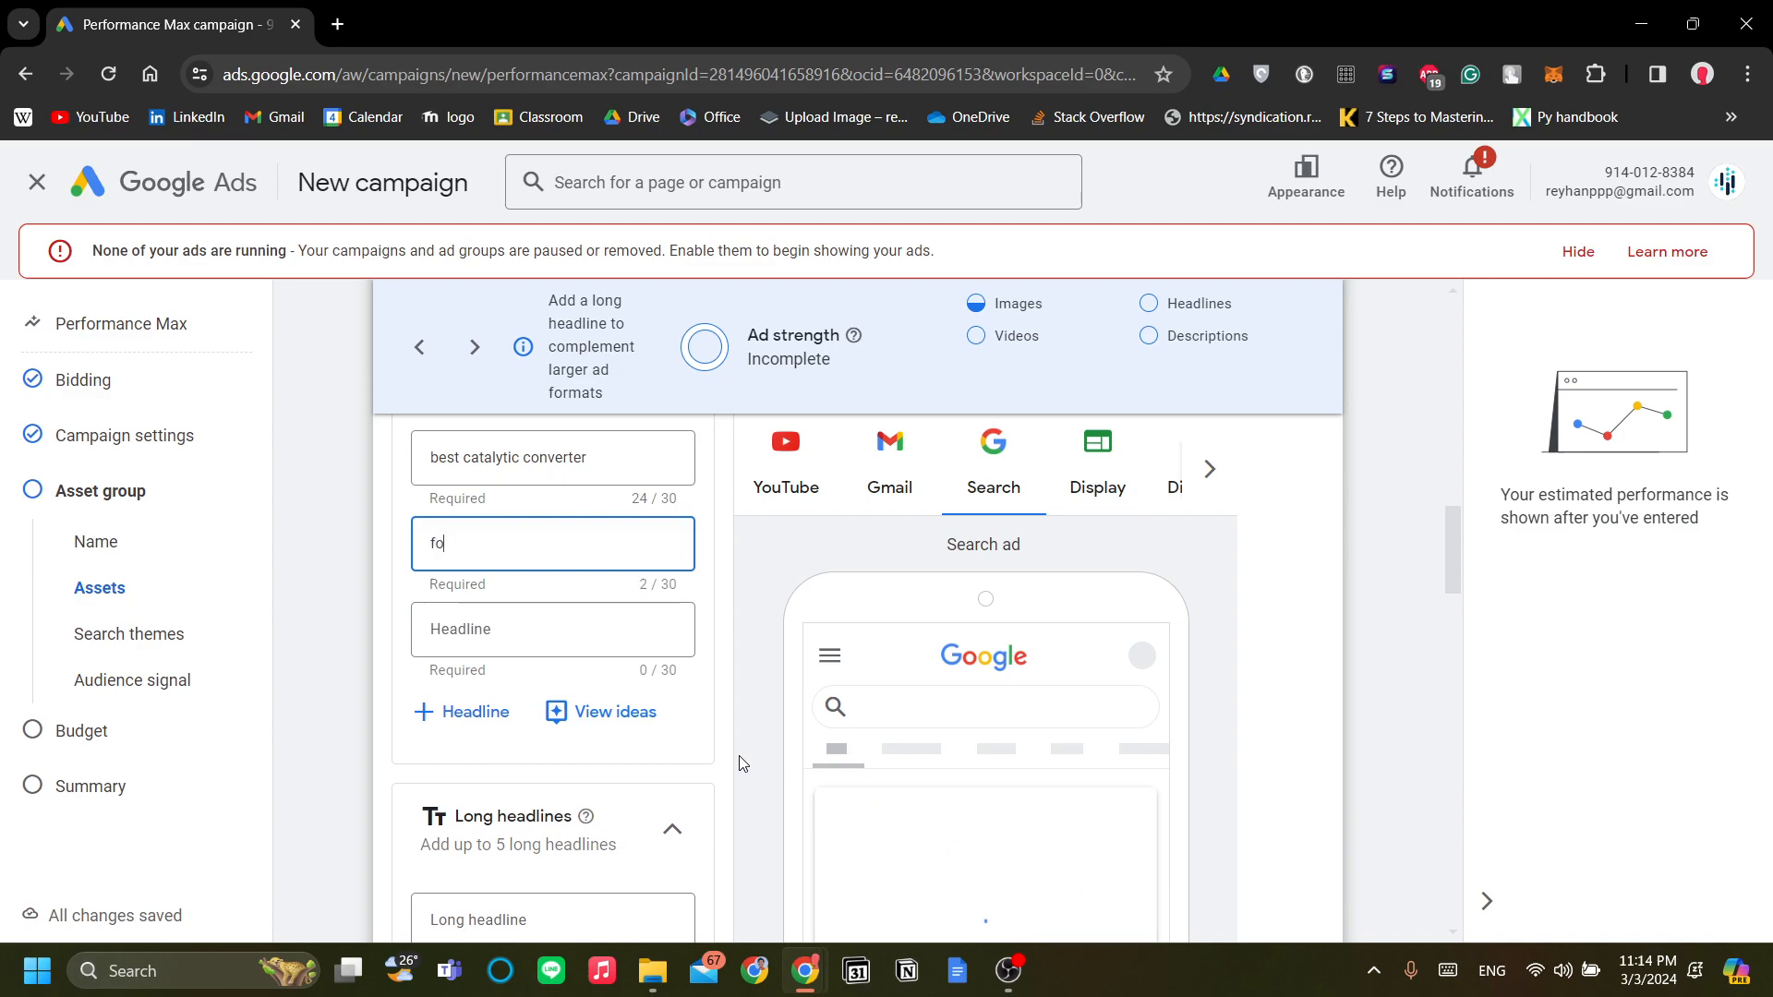
text(r all cars)
click(598, 647)
text(especially old )
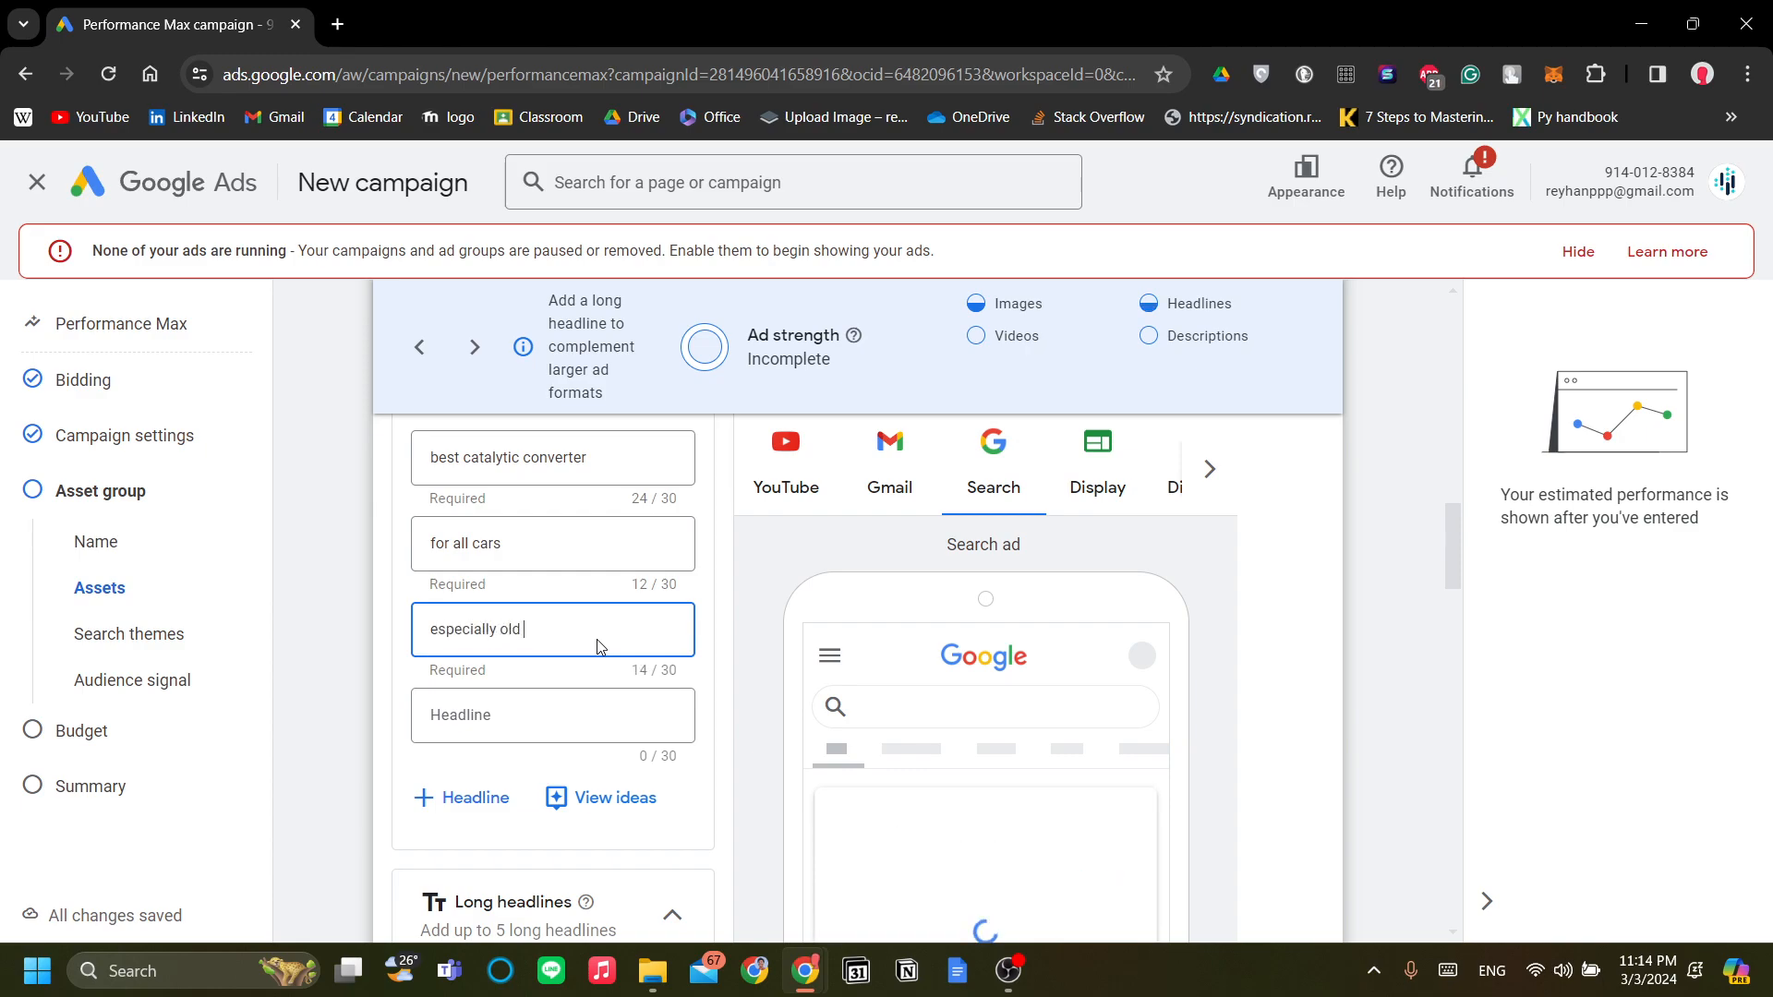
text(BMWS)
key(BackSpace)
text(s)
Look over the headlines, long headlines and descriptions sections alongside the Search ad preview
scroll(697, 672, down, 1)
scroll(697, 671, up, 2)
scroll(697, 671, down, 3)
scroll(697, 672, up, 2)
scroll(1359, 681, down, 2)
scroll(1171, 712, down, 3)
scroll(1127, 713, up, 5)
scroll(1085, 715, down, 5)
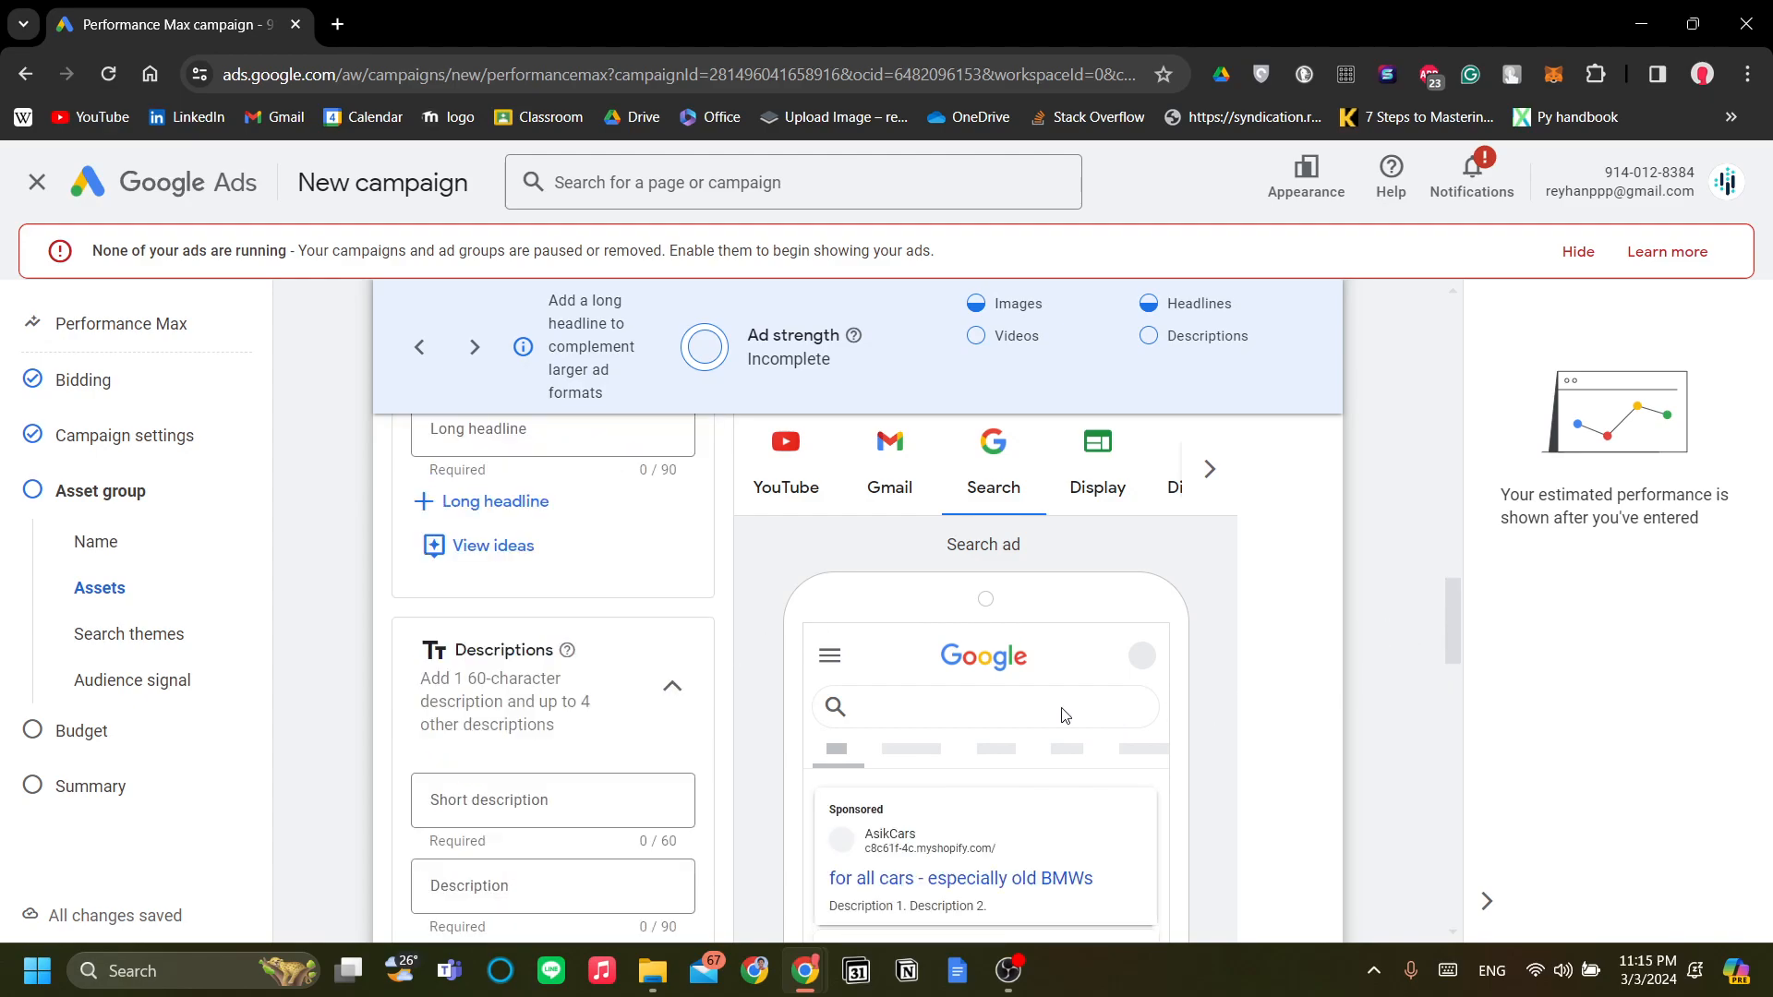
scroll(972, 637, down, 3)
scroll(923, 572, up, 5)
Compare the YouTube, Search and Gmail ad previews to see where headlines, long headlines and descriptions are used
click(889, 471)
click(752, 475)
scroll(536, 753, down, 5)
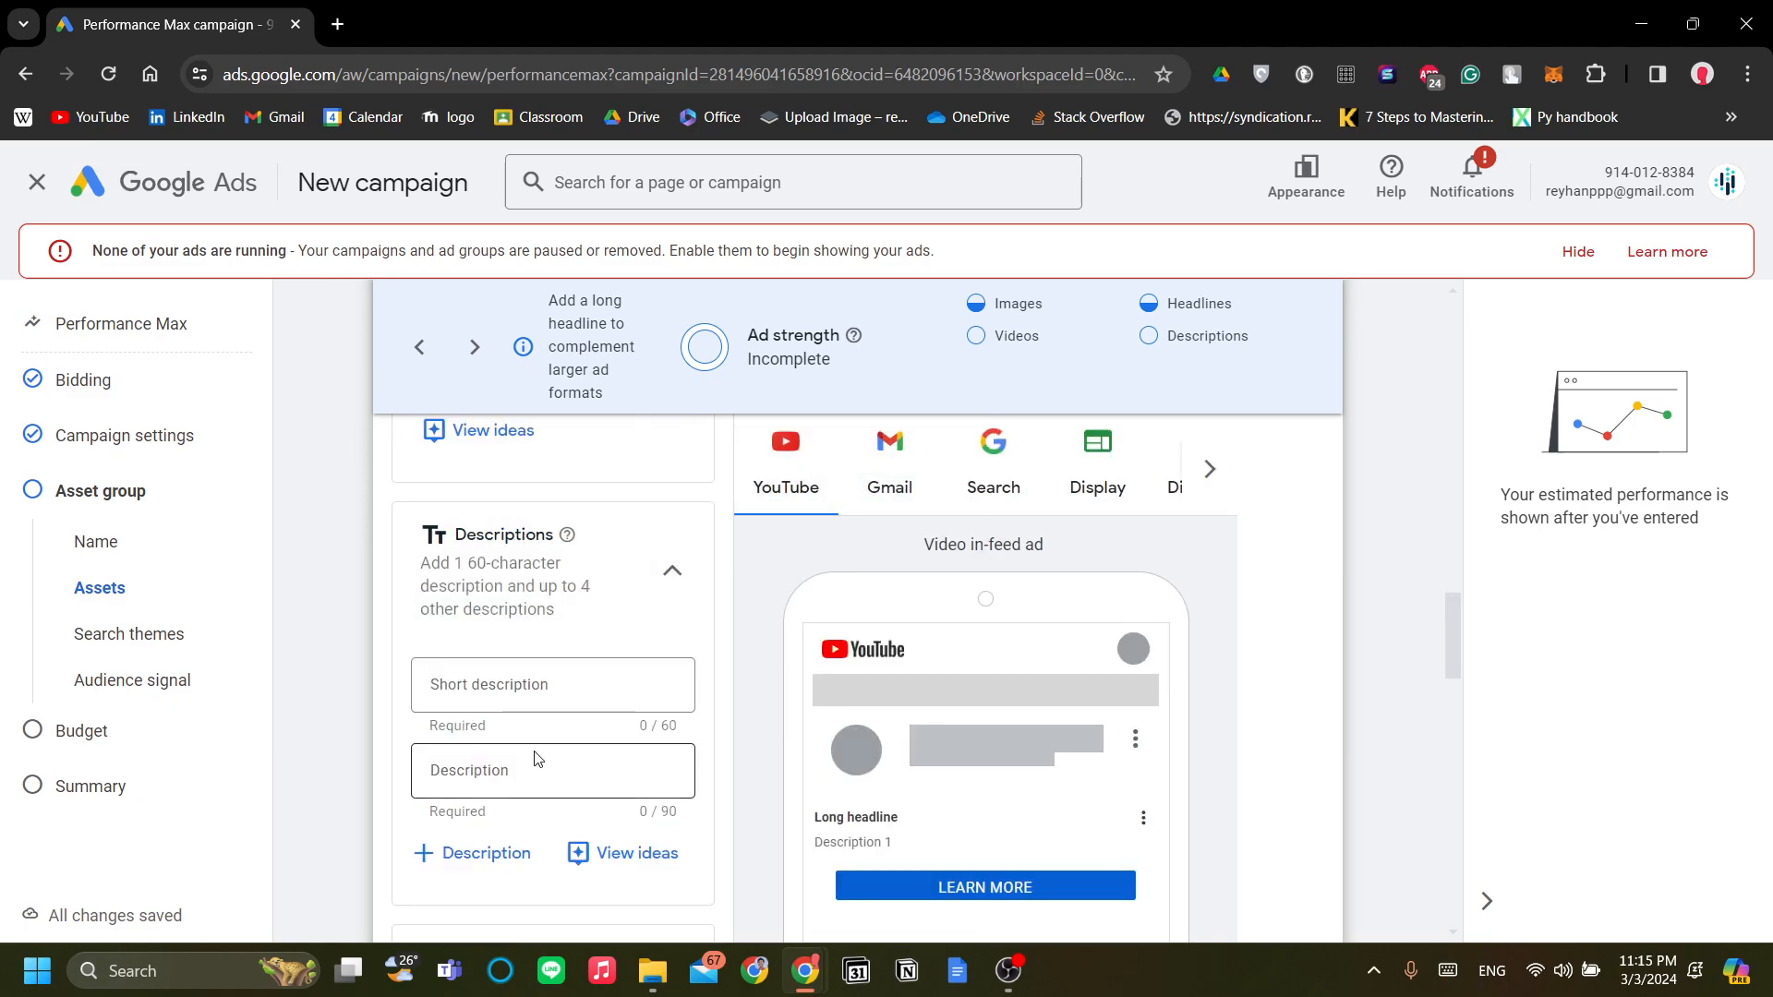
scroll(543, 752, up, 8)
scroll(543, 752, down, 3)
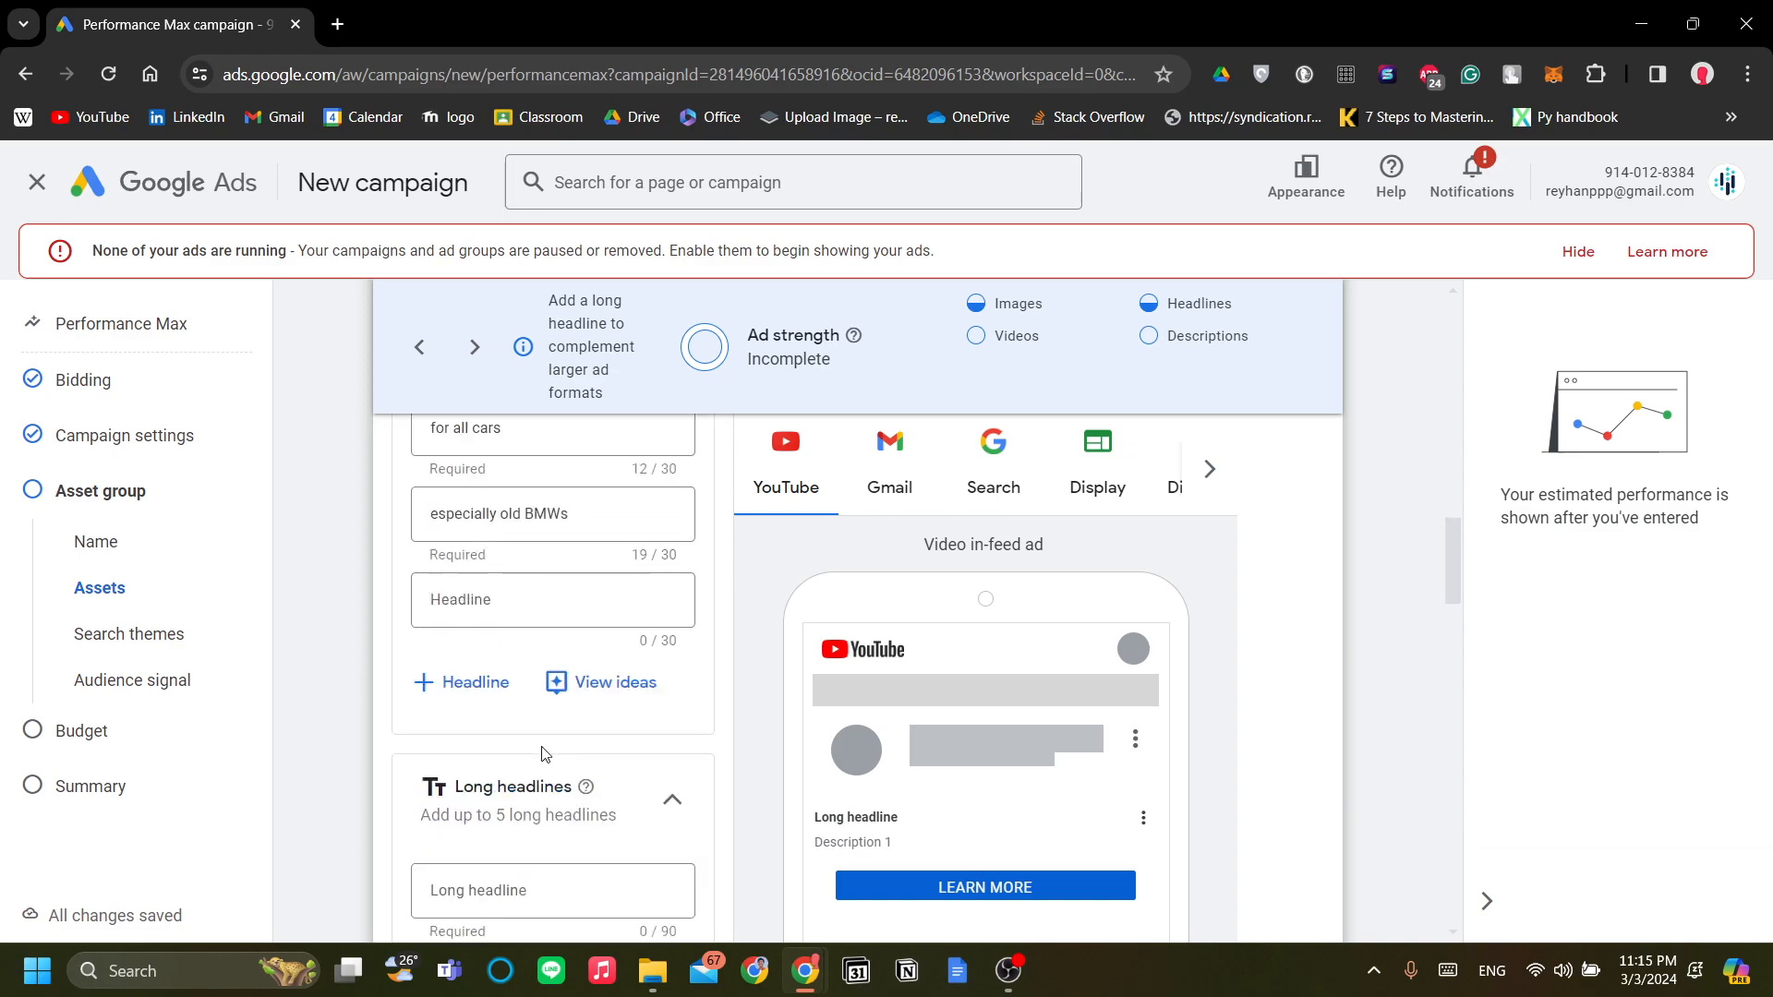
scroll(552, 746, down, 1)
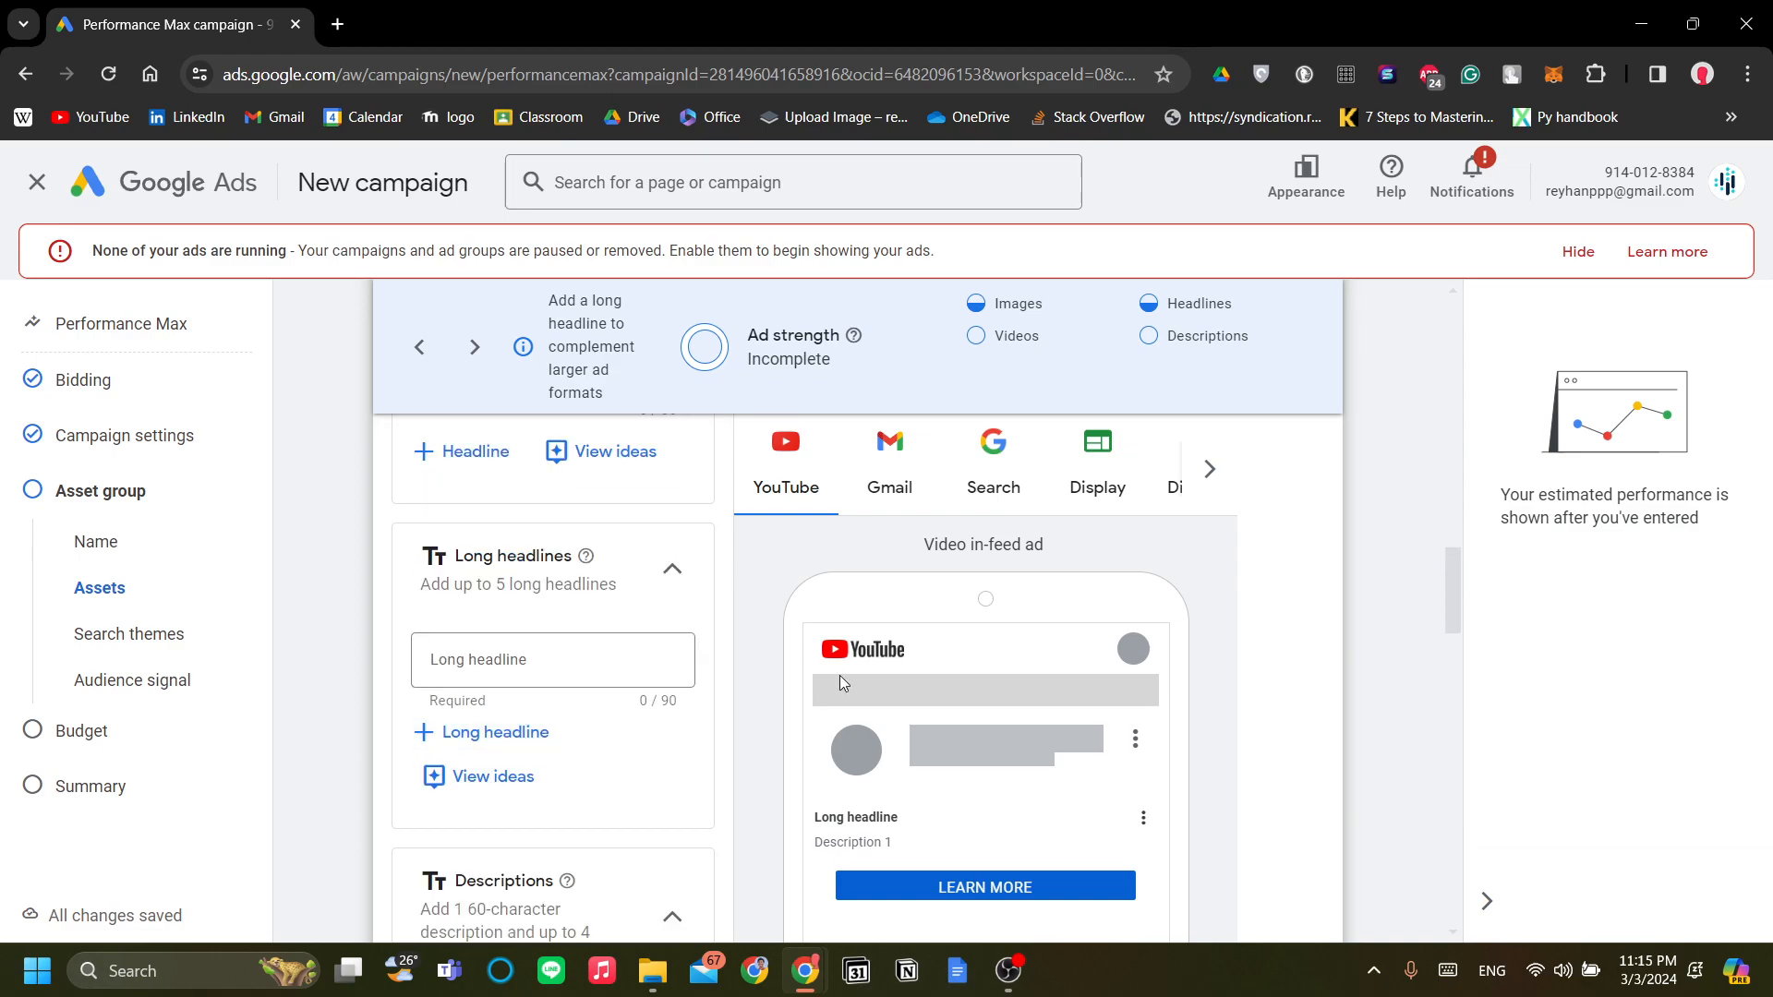
click(1027, 462)
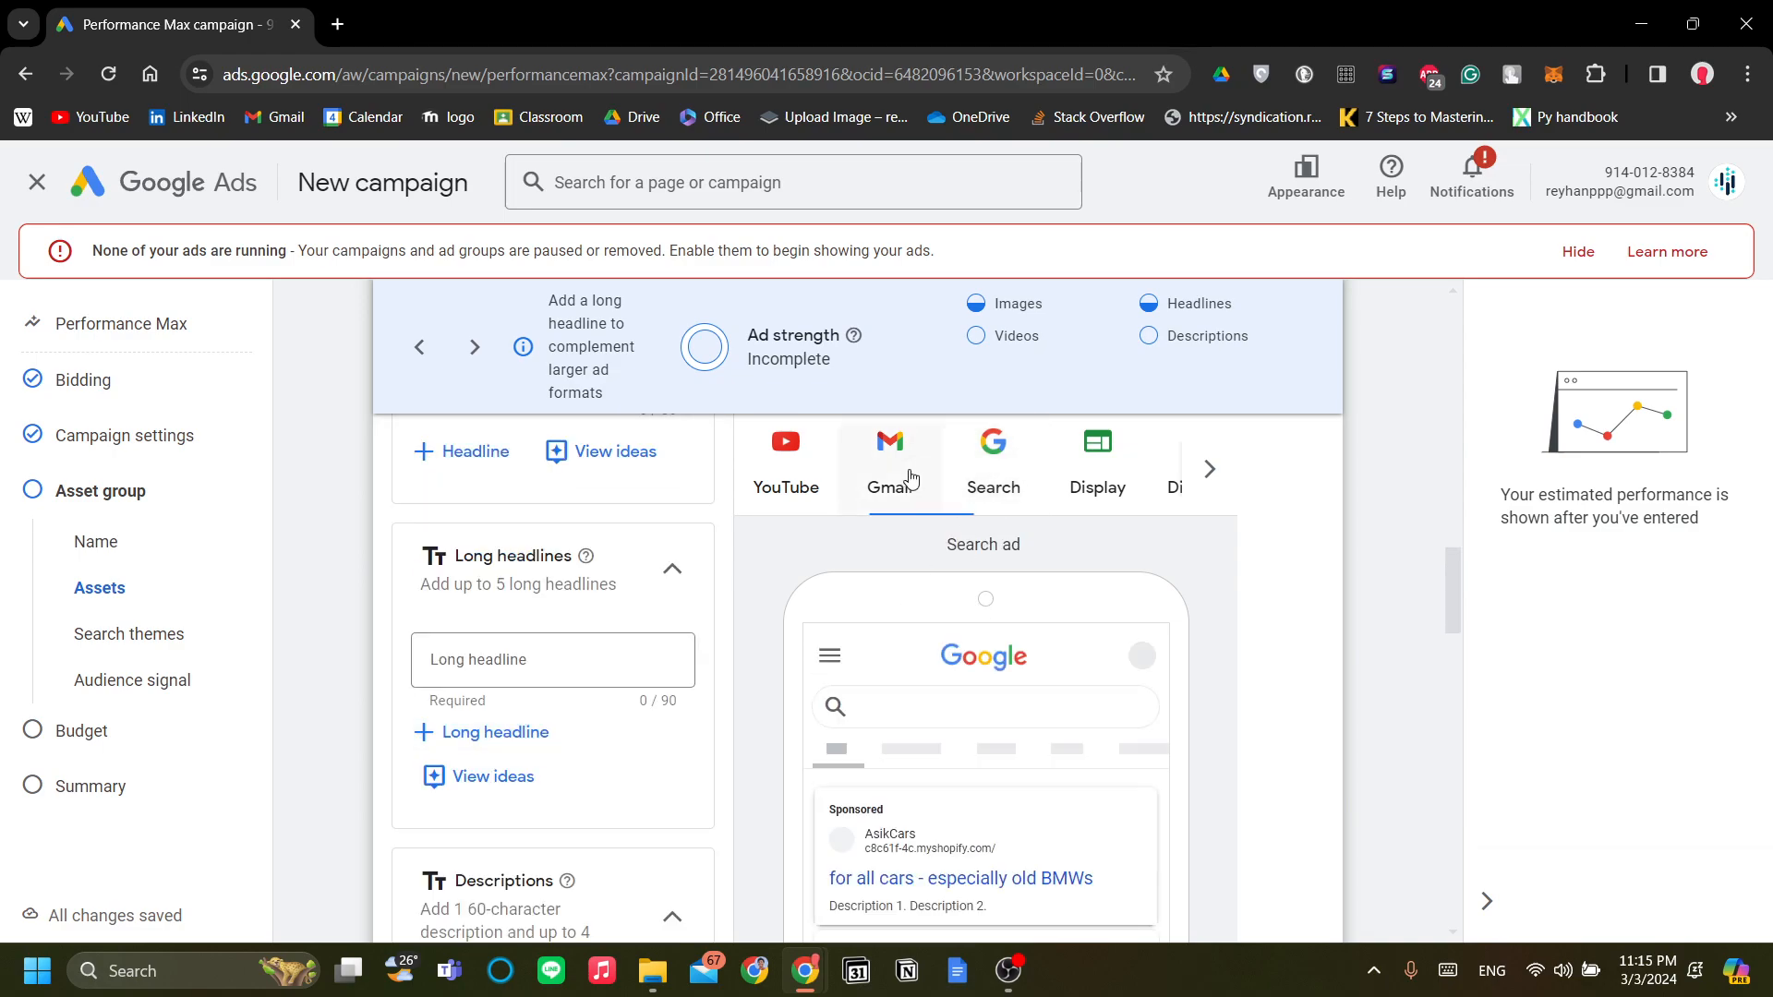
click(901, 472)
scroll(545, 701, down, 3)
scroll(531, 614, up, 3)
Enter "best-in-class catalytic converter" as the first long headline
click(542, 651)
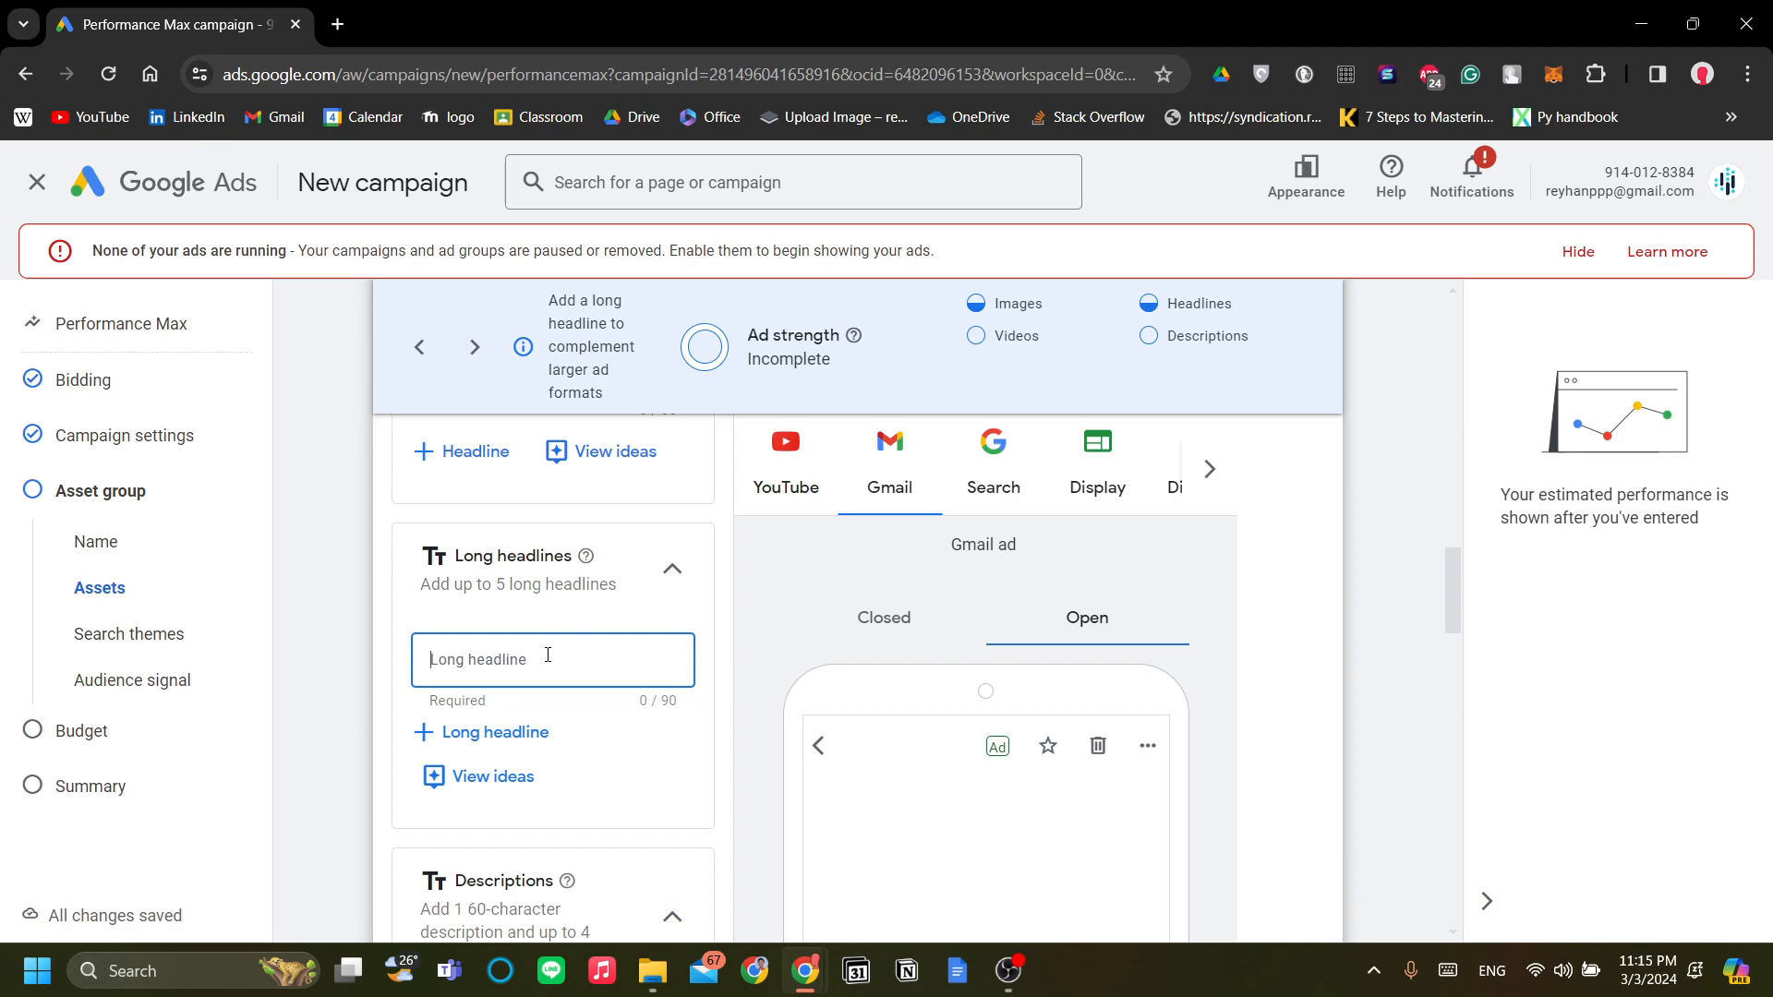
text(b)
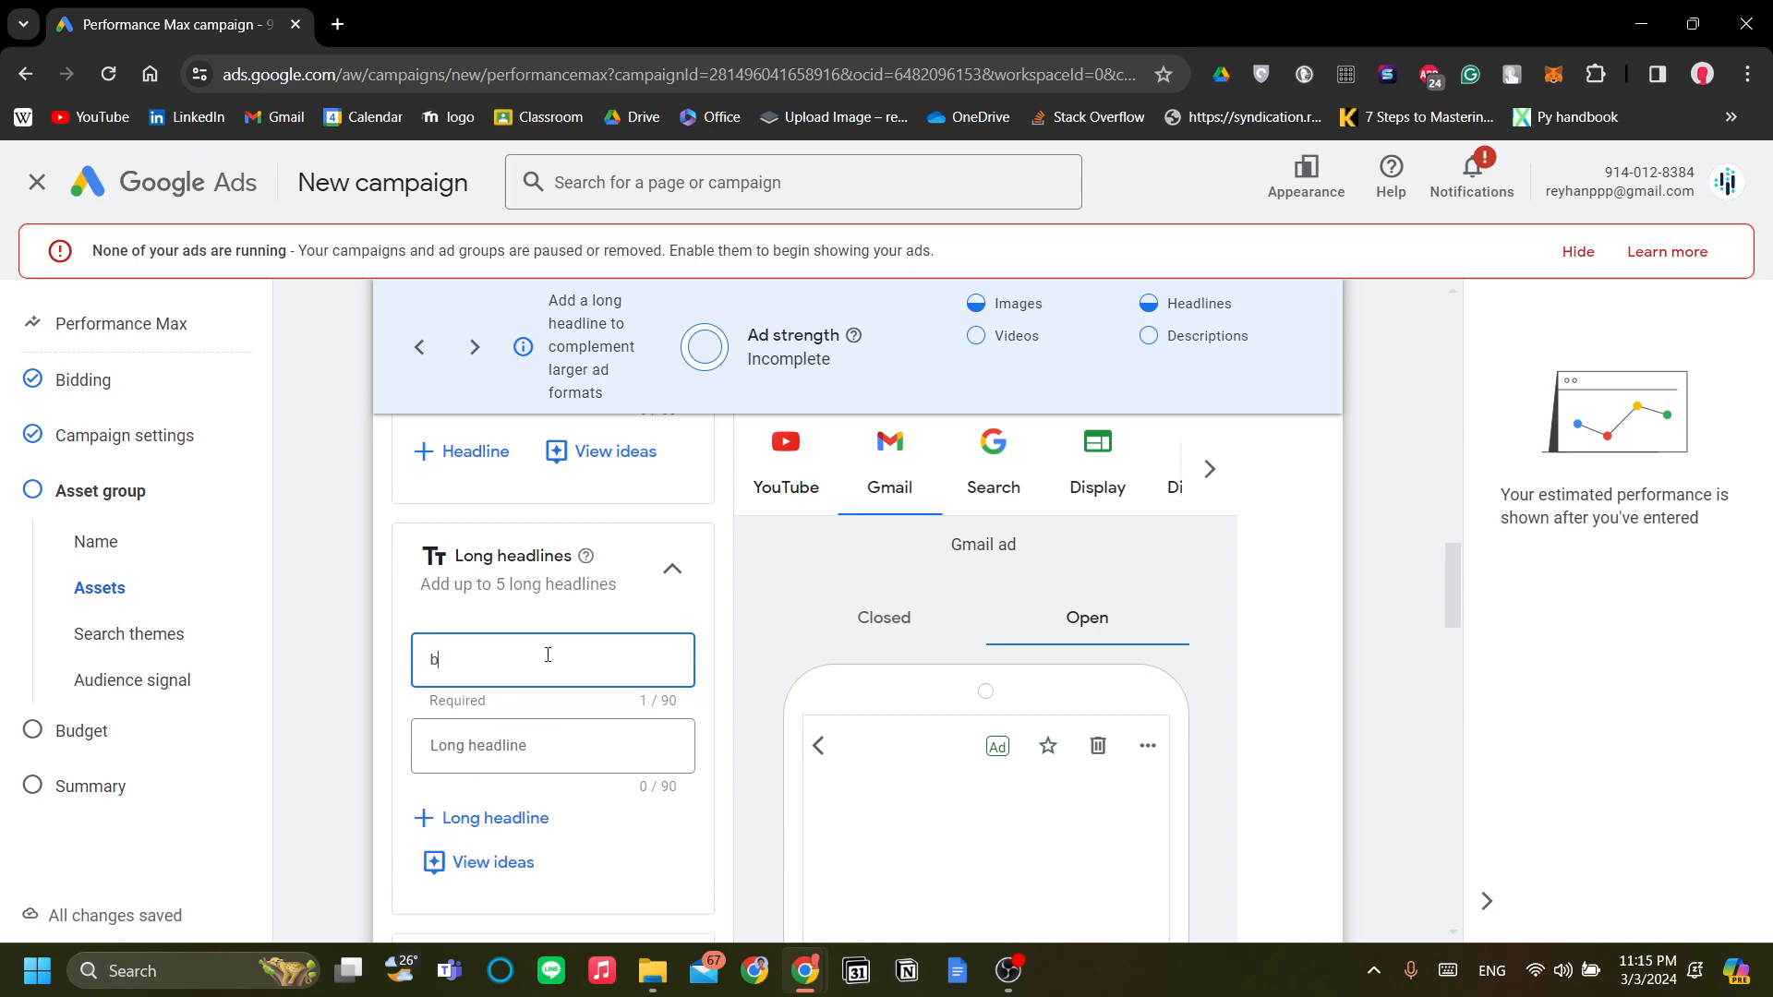
text(est-in-)
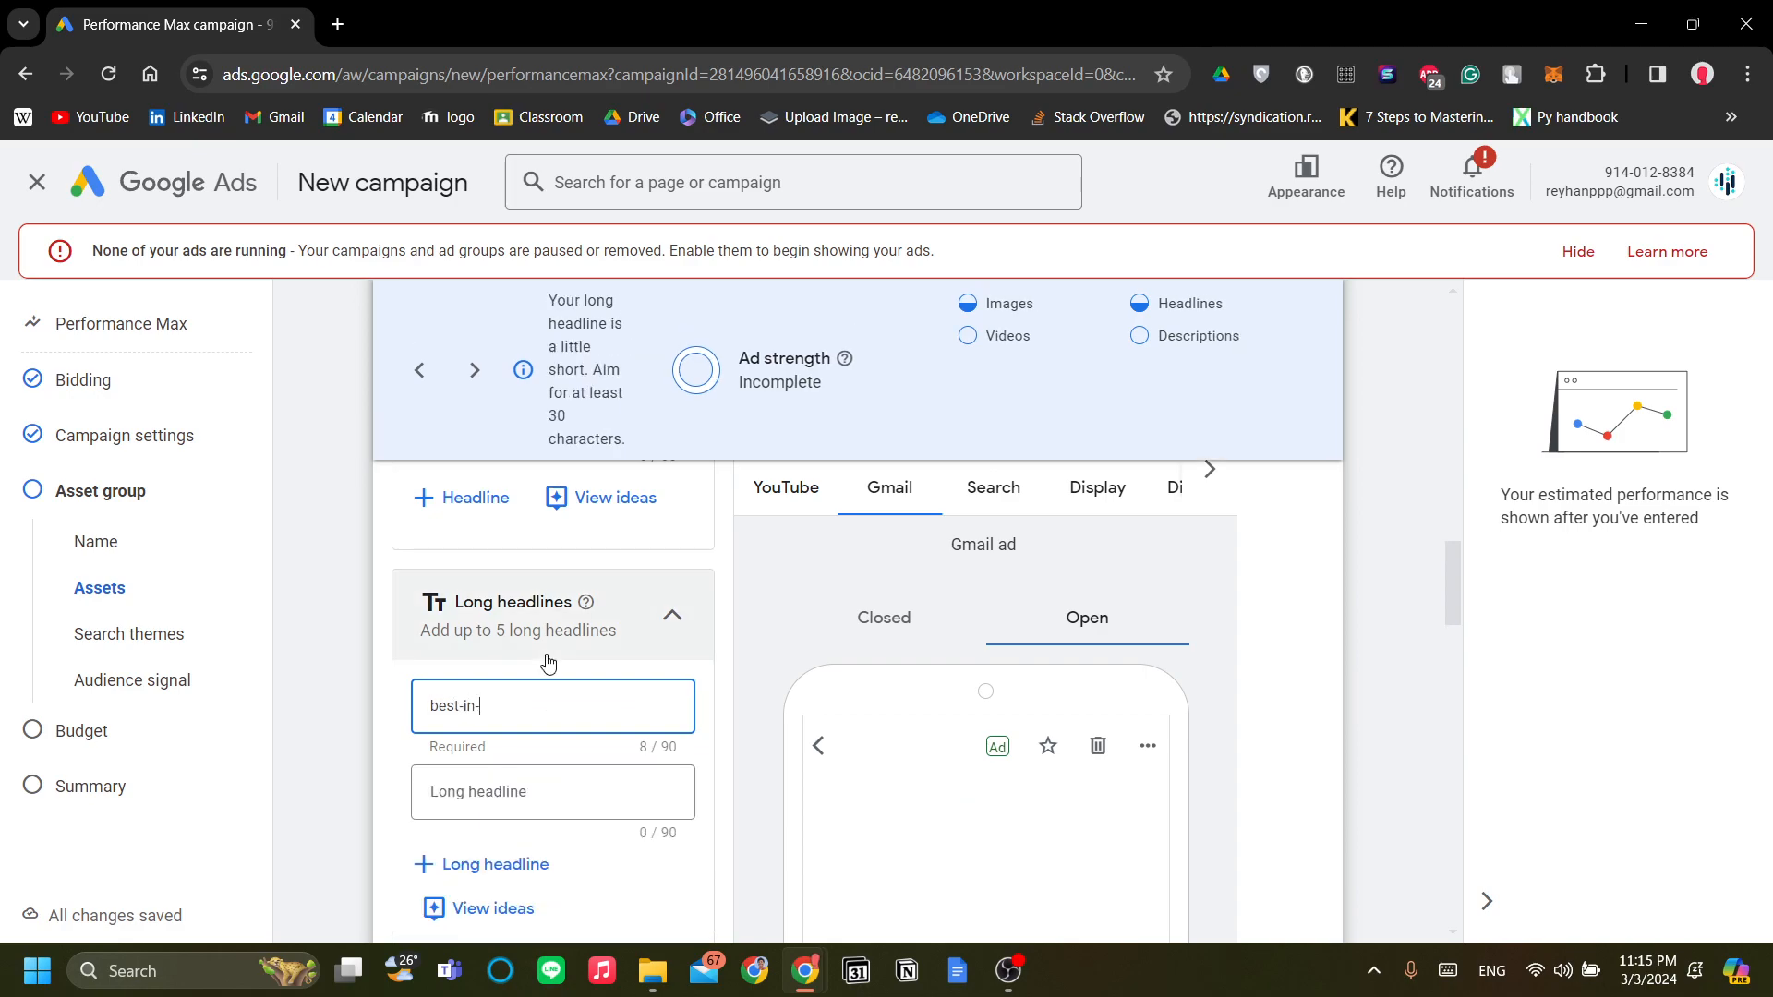
text(class cat)
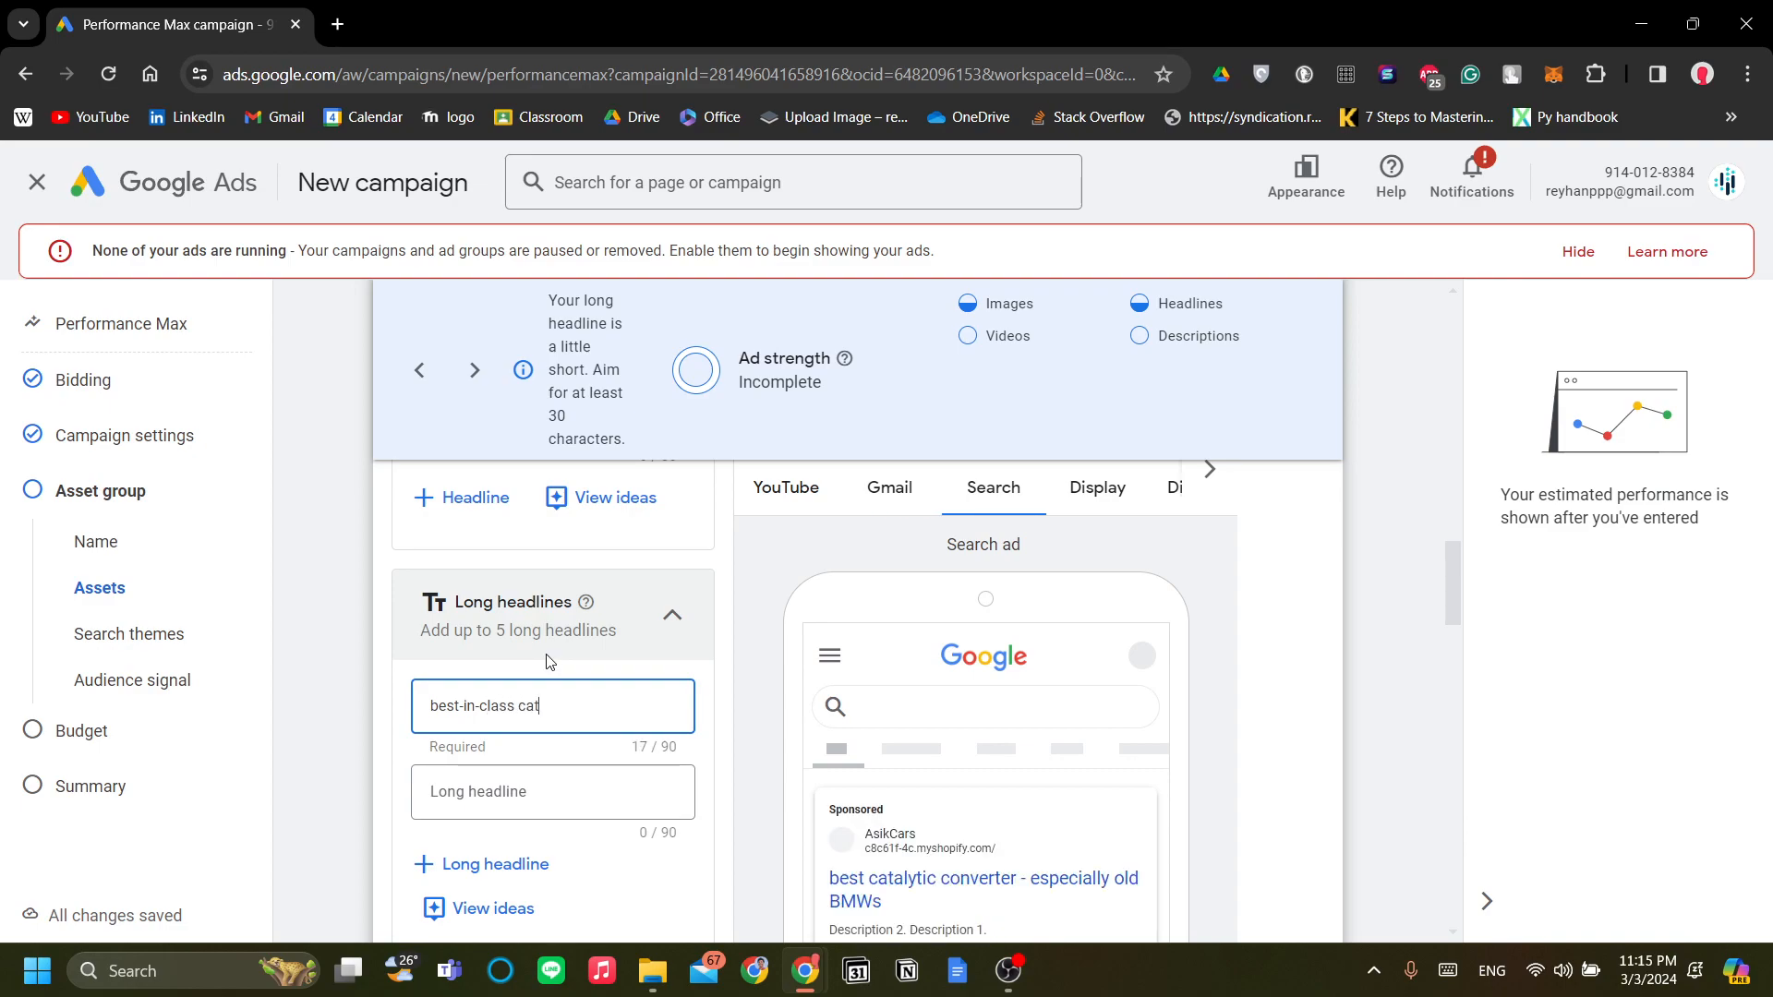
text(alytic converter)
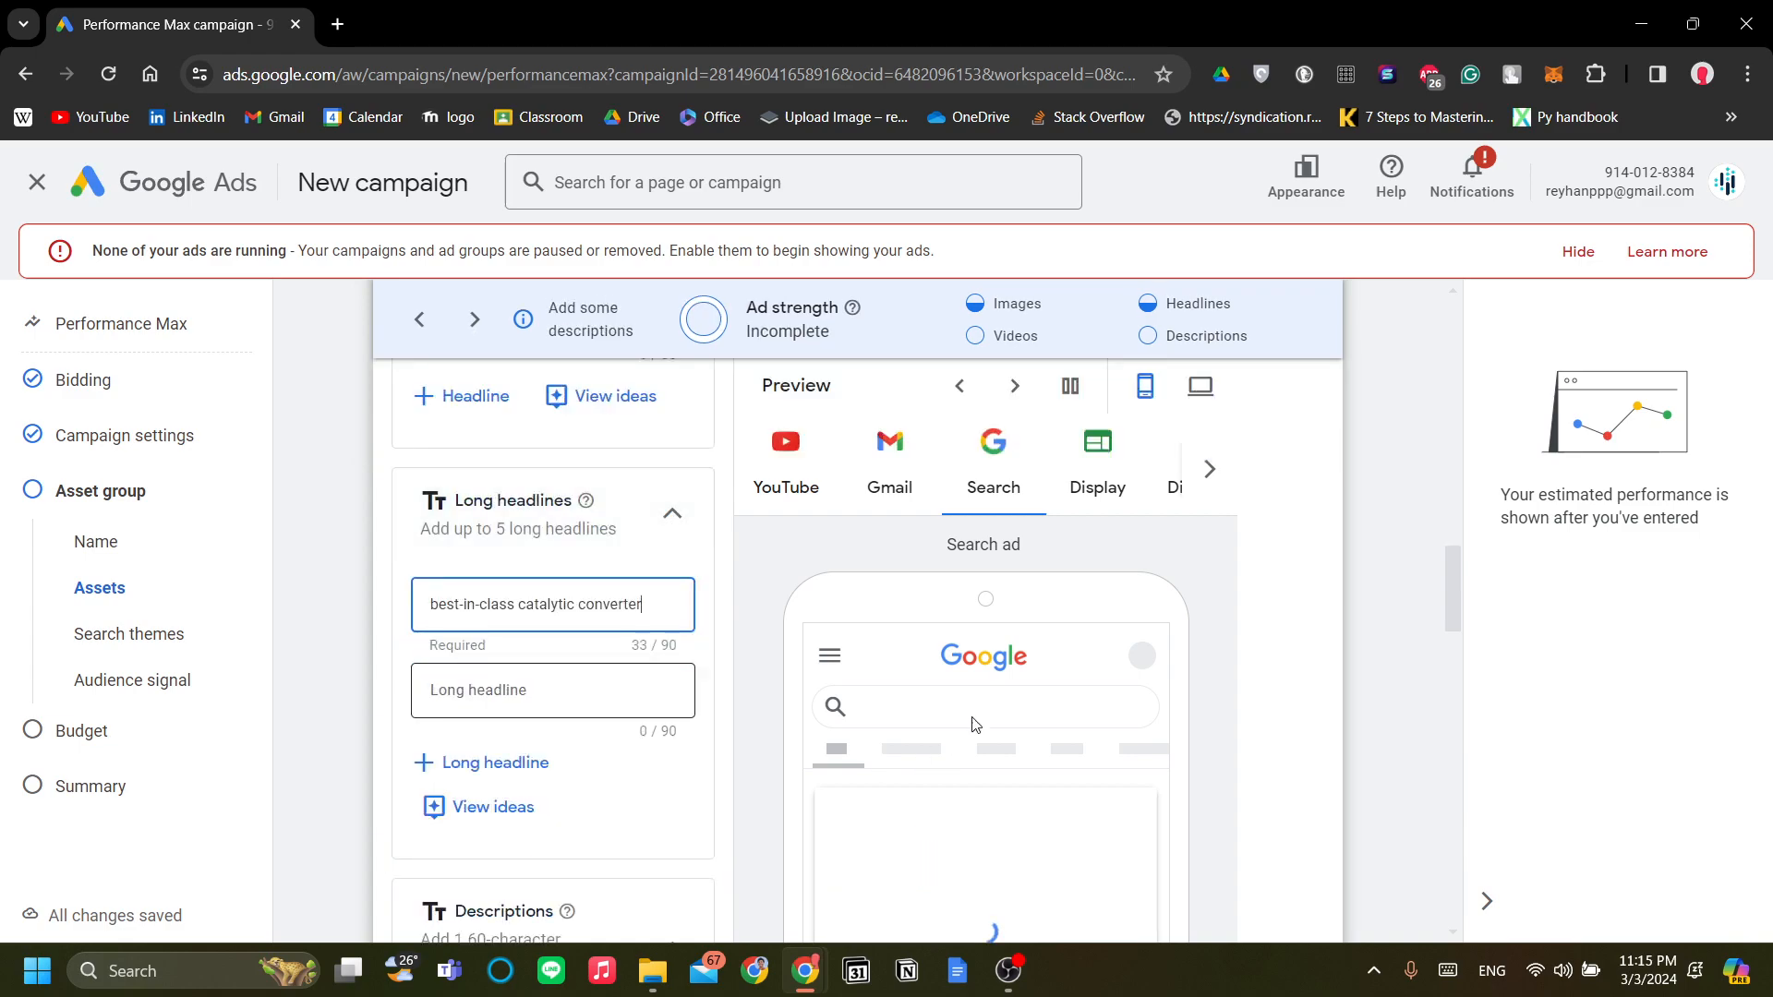
Check how the new long headline is used in the YouTube and Gmail ad previews
scroll(608, 714, down, 2)
scroll(592, 757, up, 1)
scroll(591, 757, up, 1)
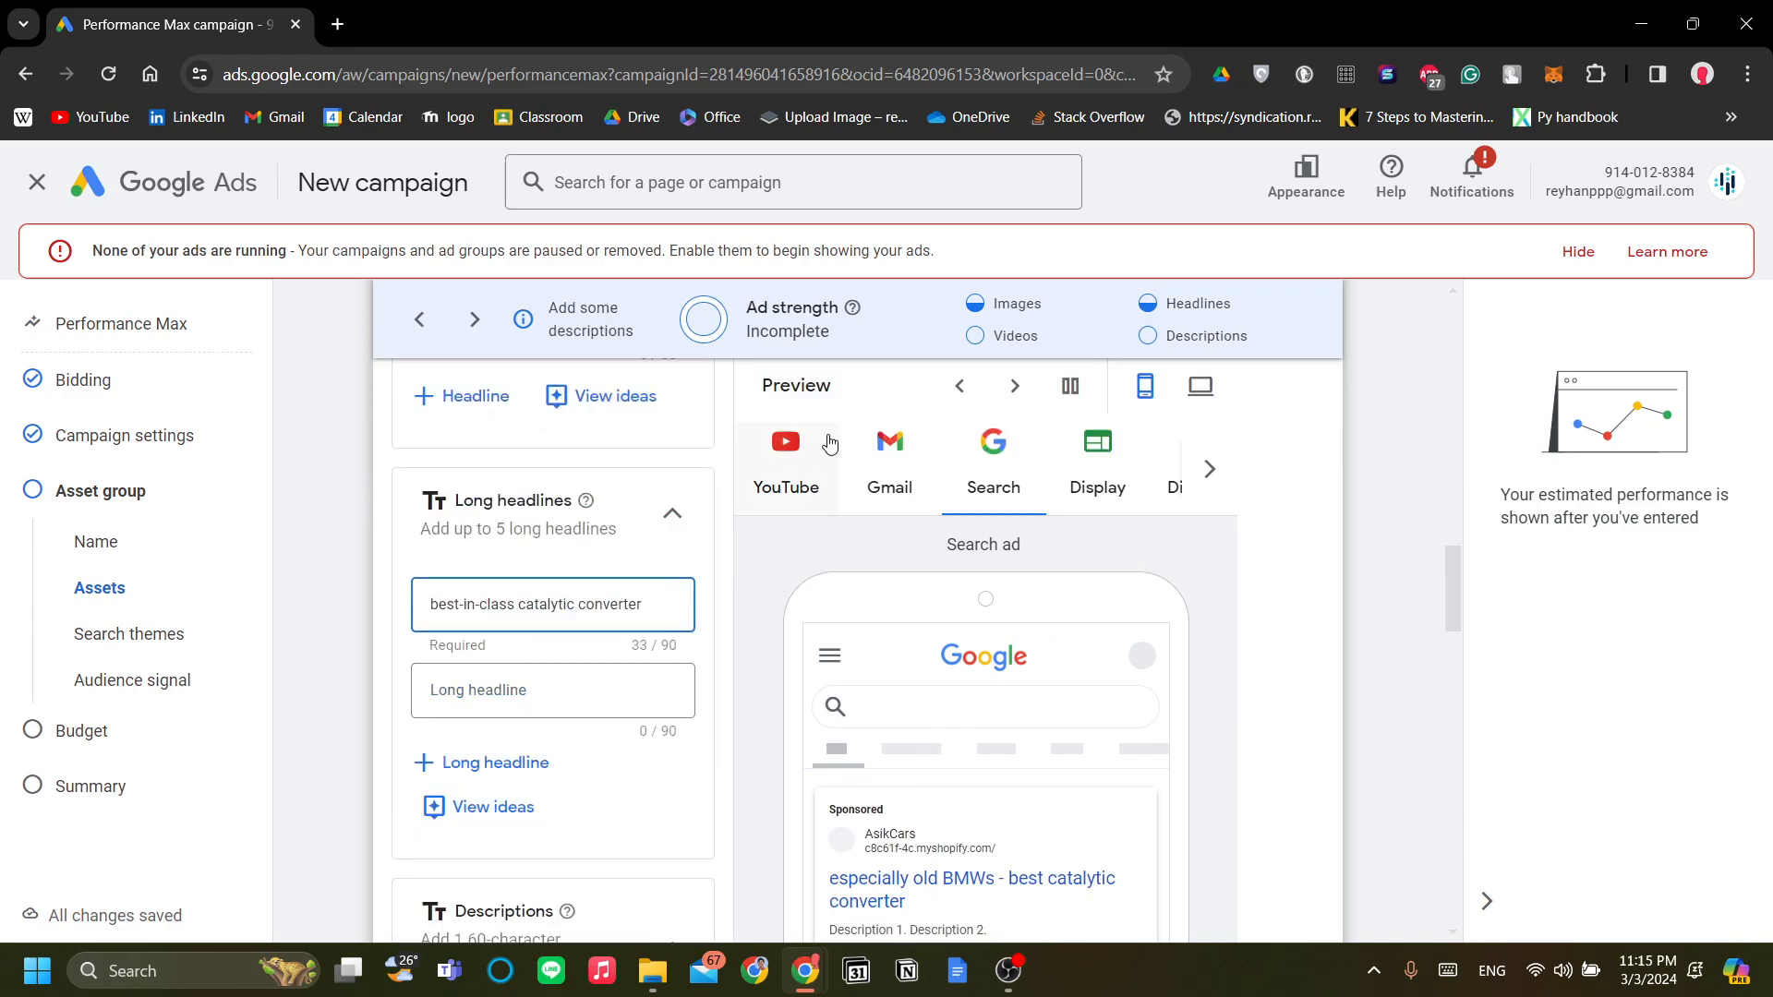
click(795, 485)
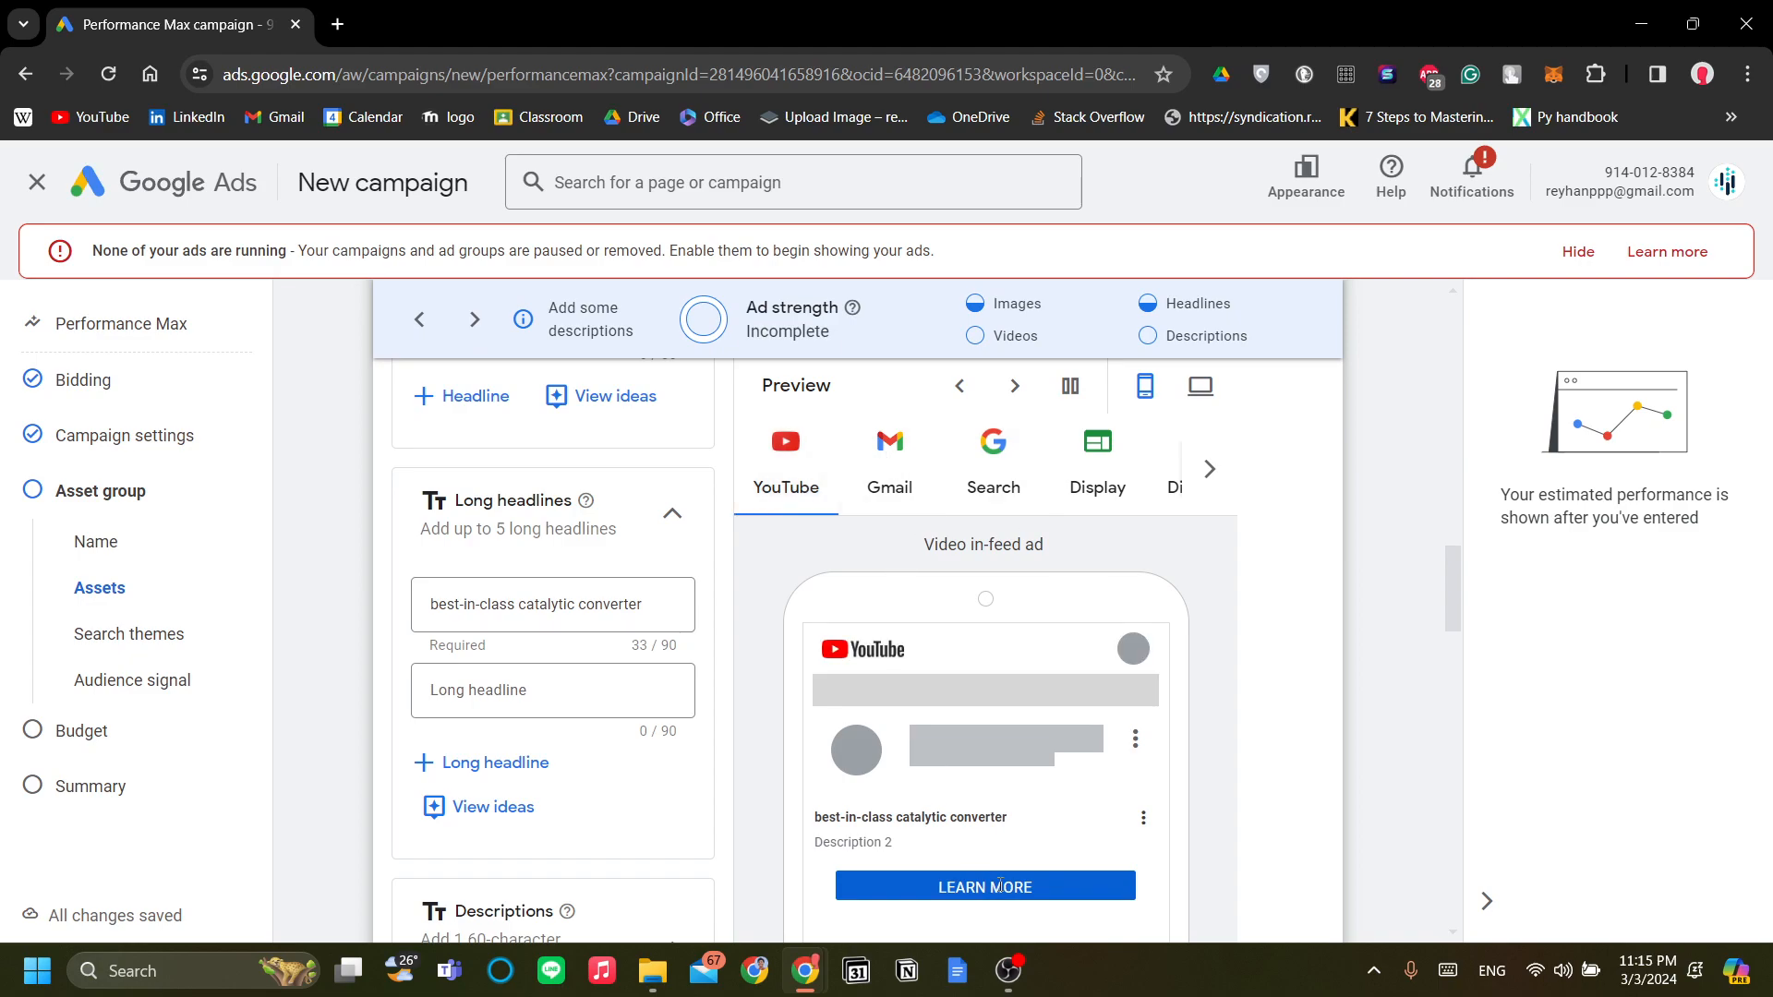
click(901, 465)
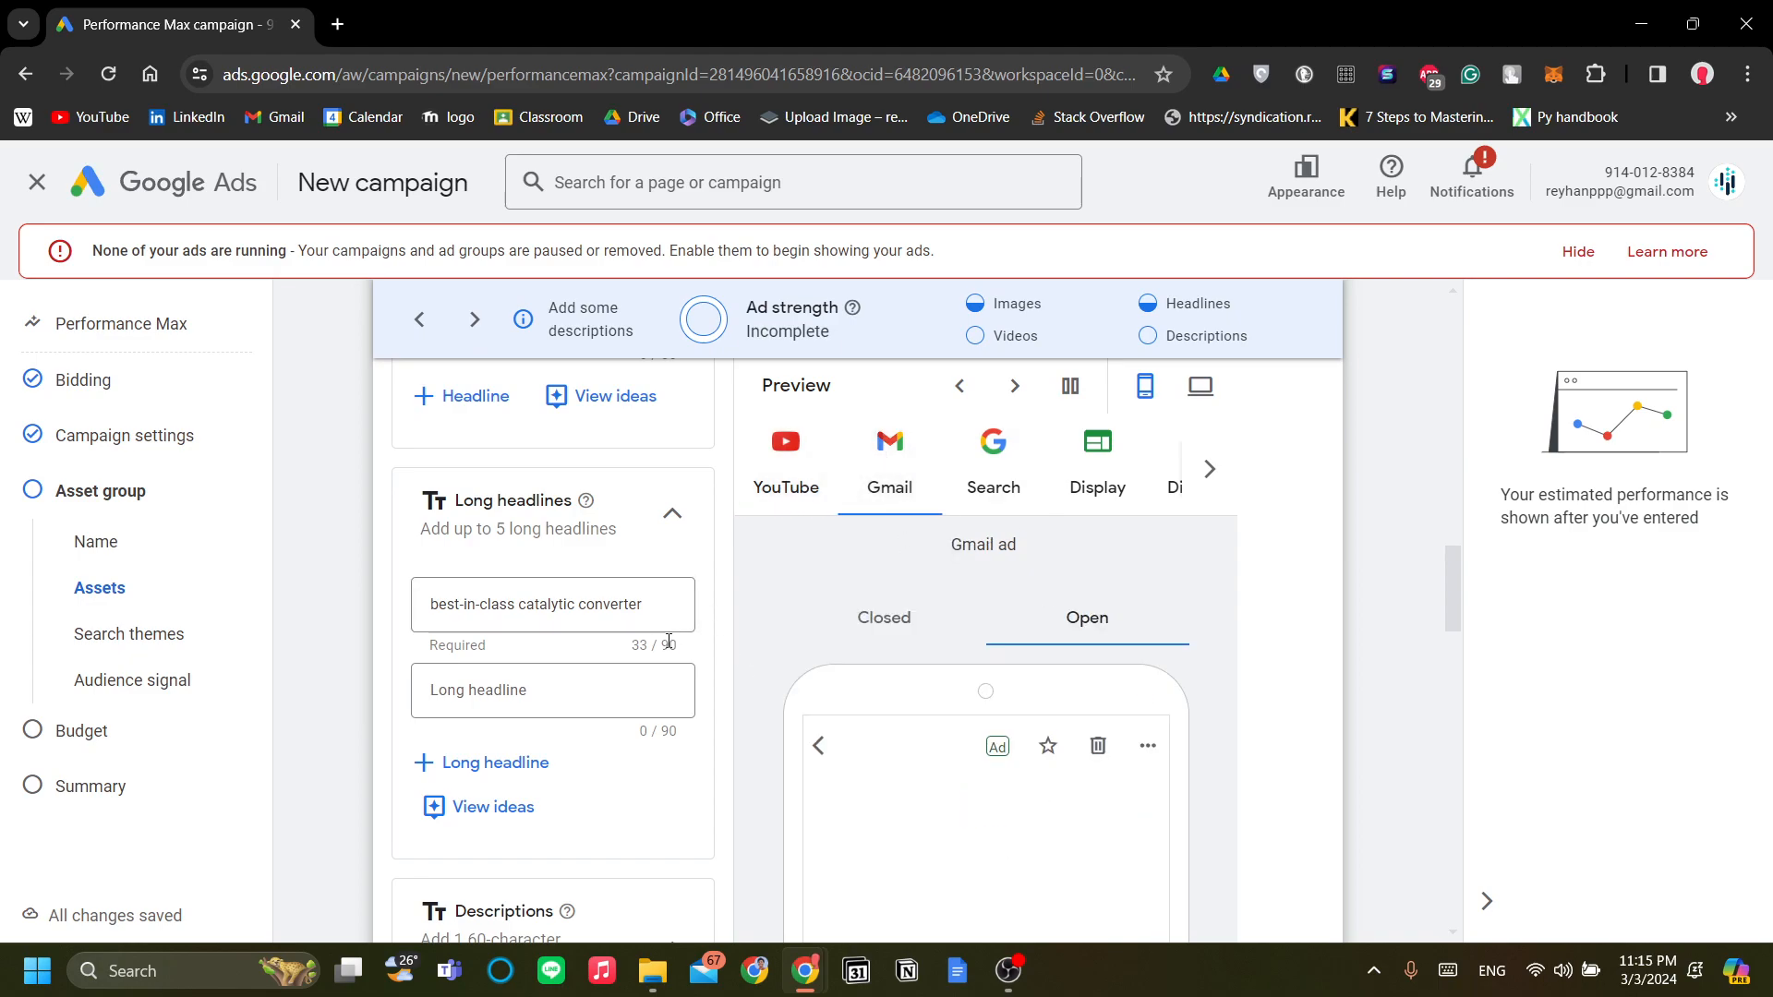
With the Search ad preview shown, enter "a new technology in catalytic converter" as the short description
scroll(664, 678, down, 1)
scroll(664, 684, down, 3)
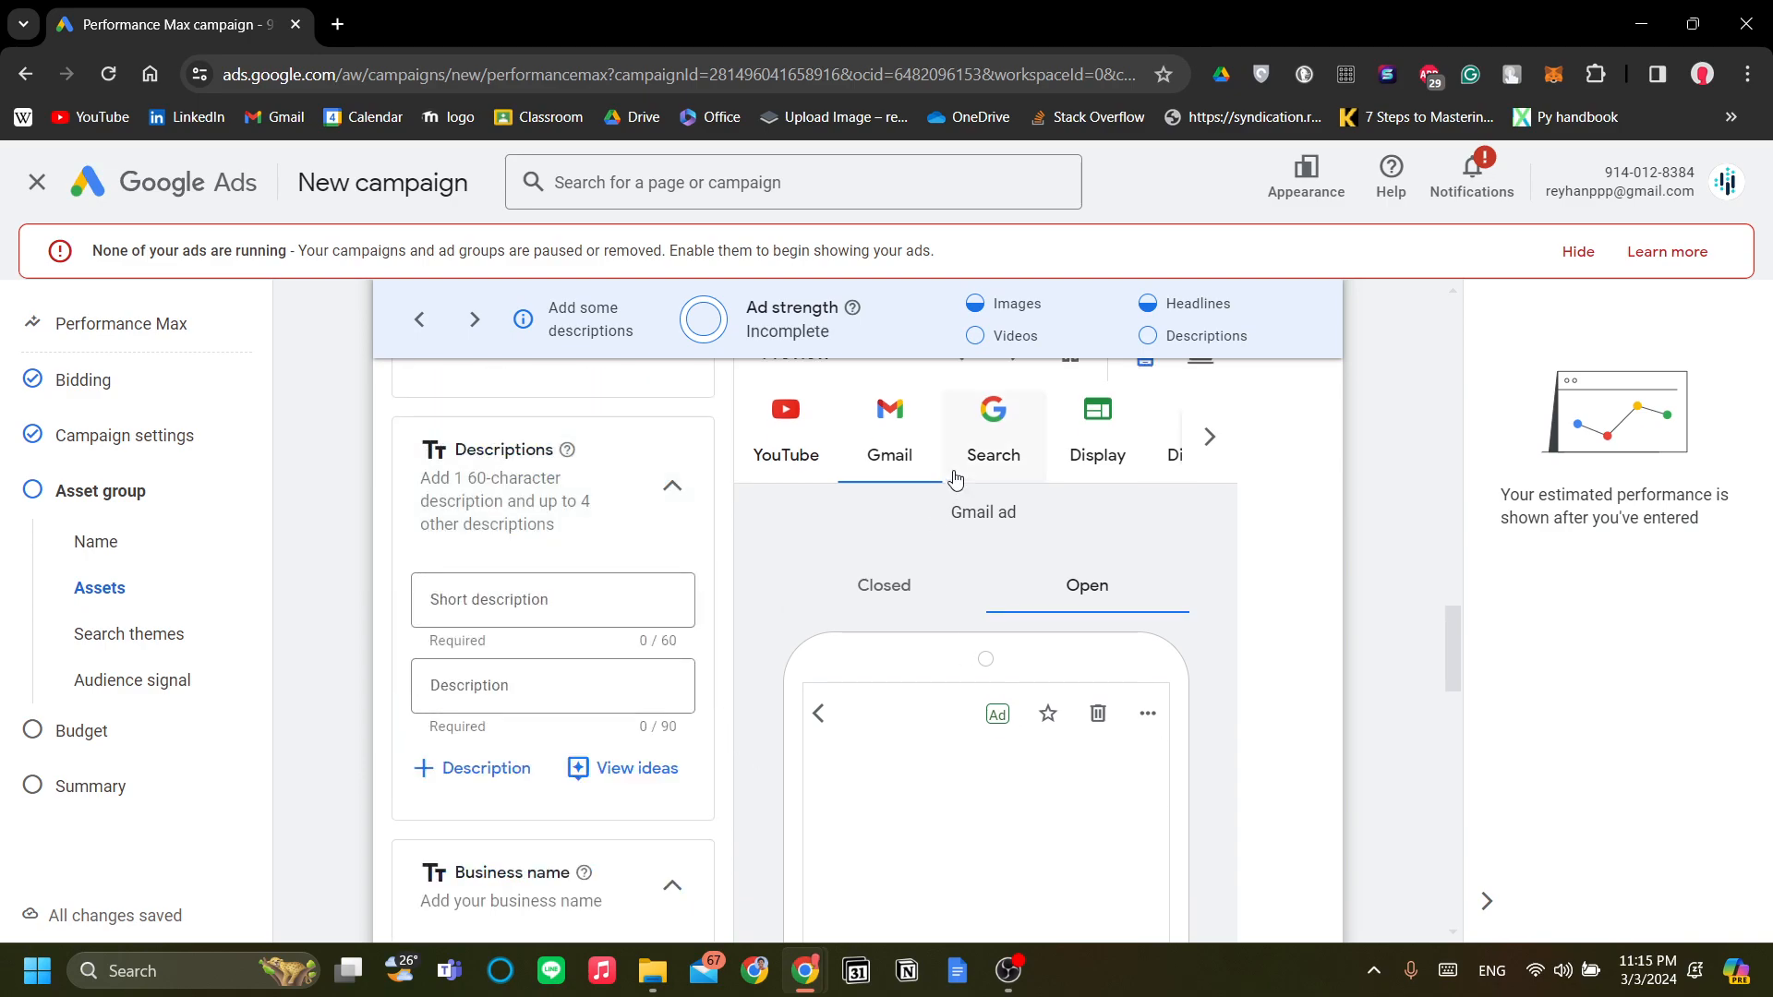
click(986, 457)
click(643, 596)
scroll(879, 641, down, 2)
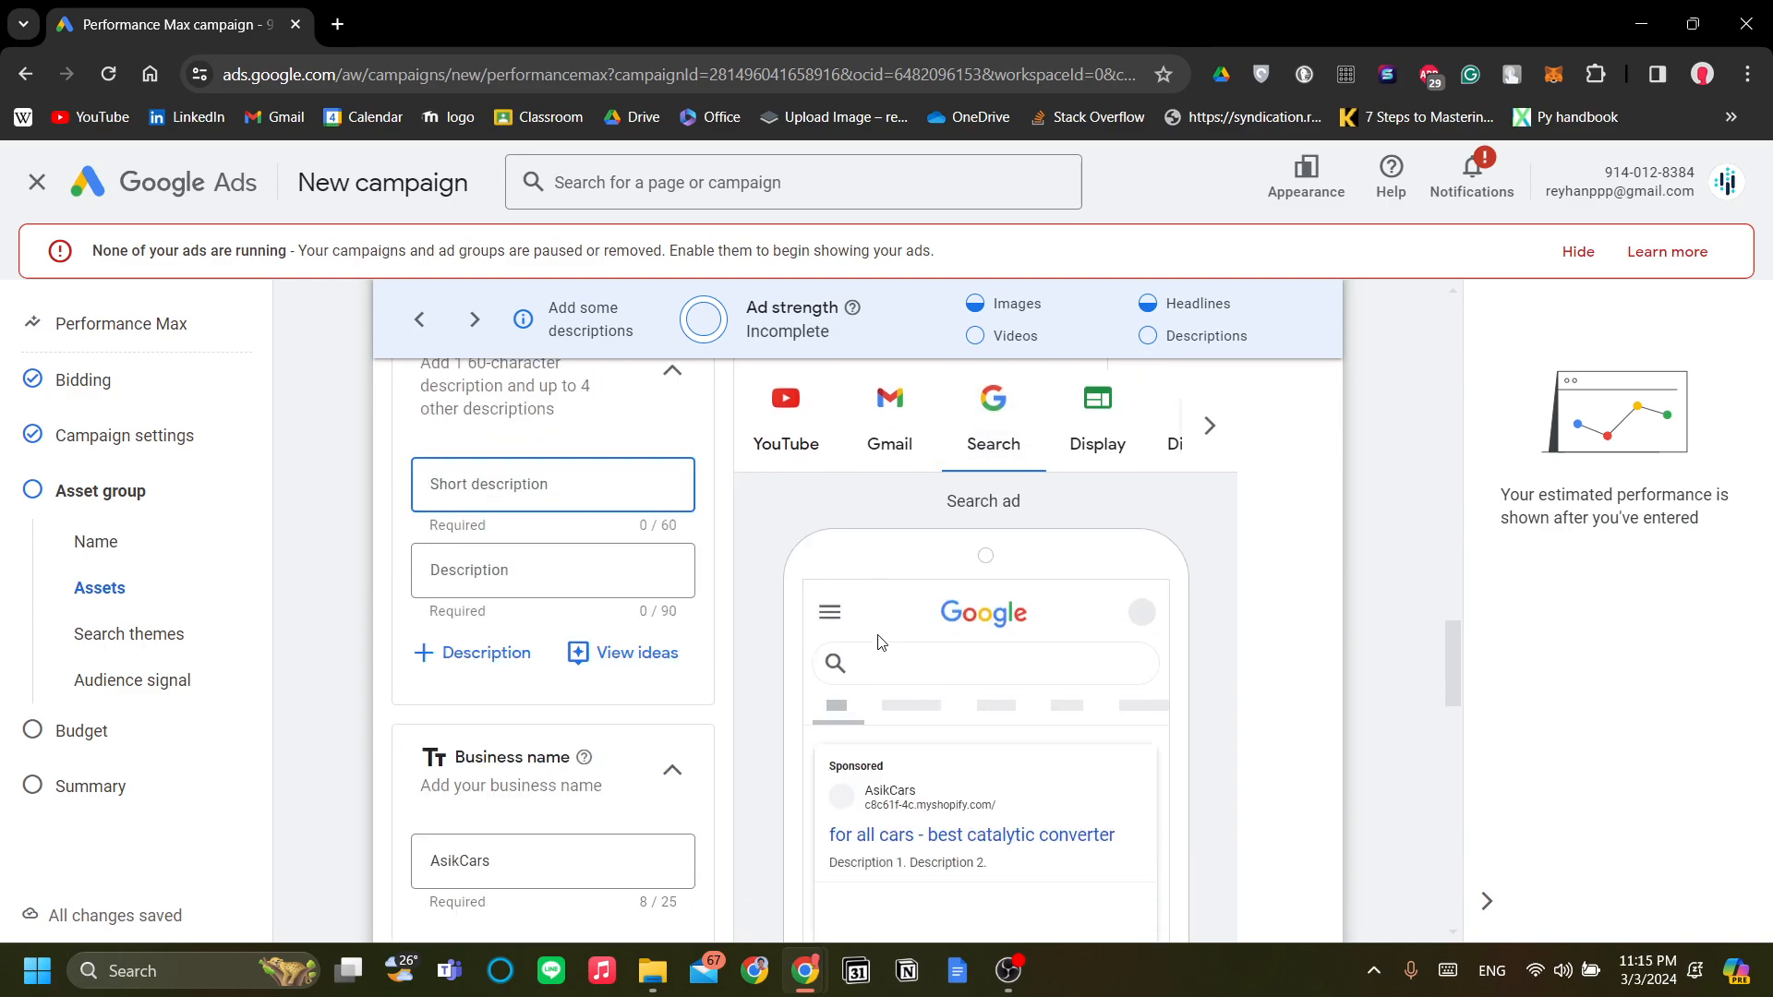
scroll(879, 691, up, 2)
scroll(879, 691, down, 1)
scroll(954, 717, up, 1)
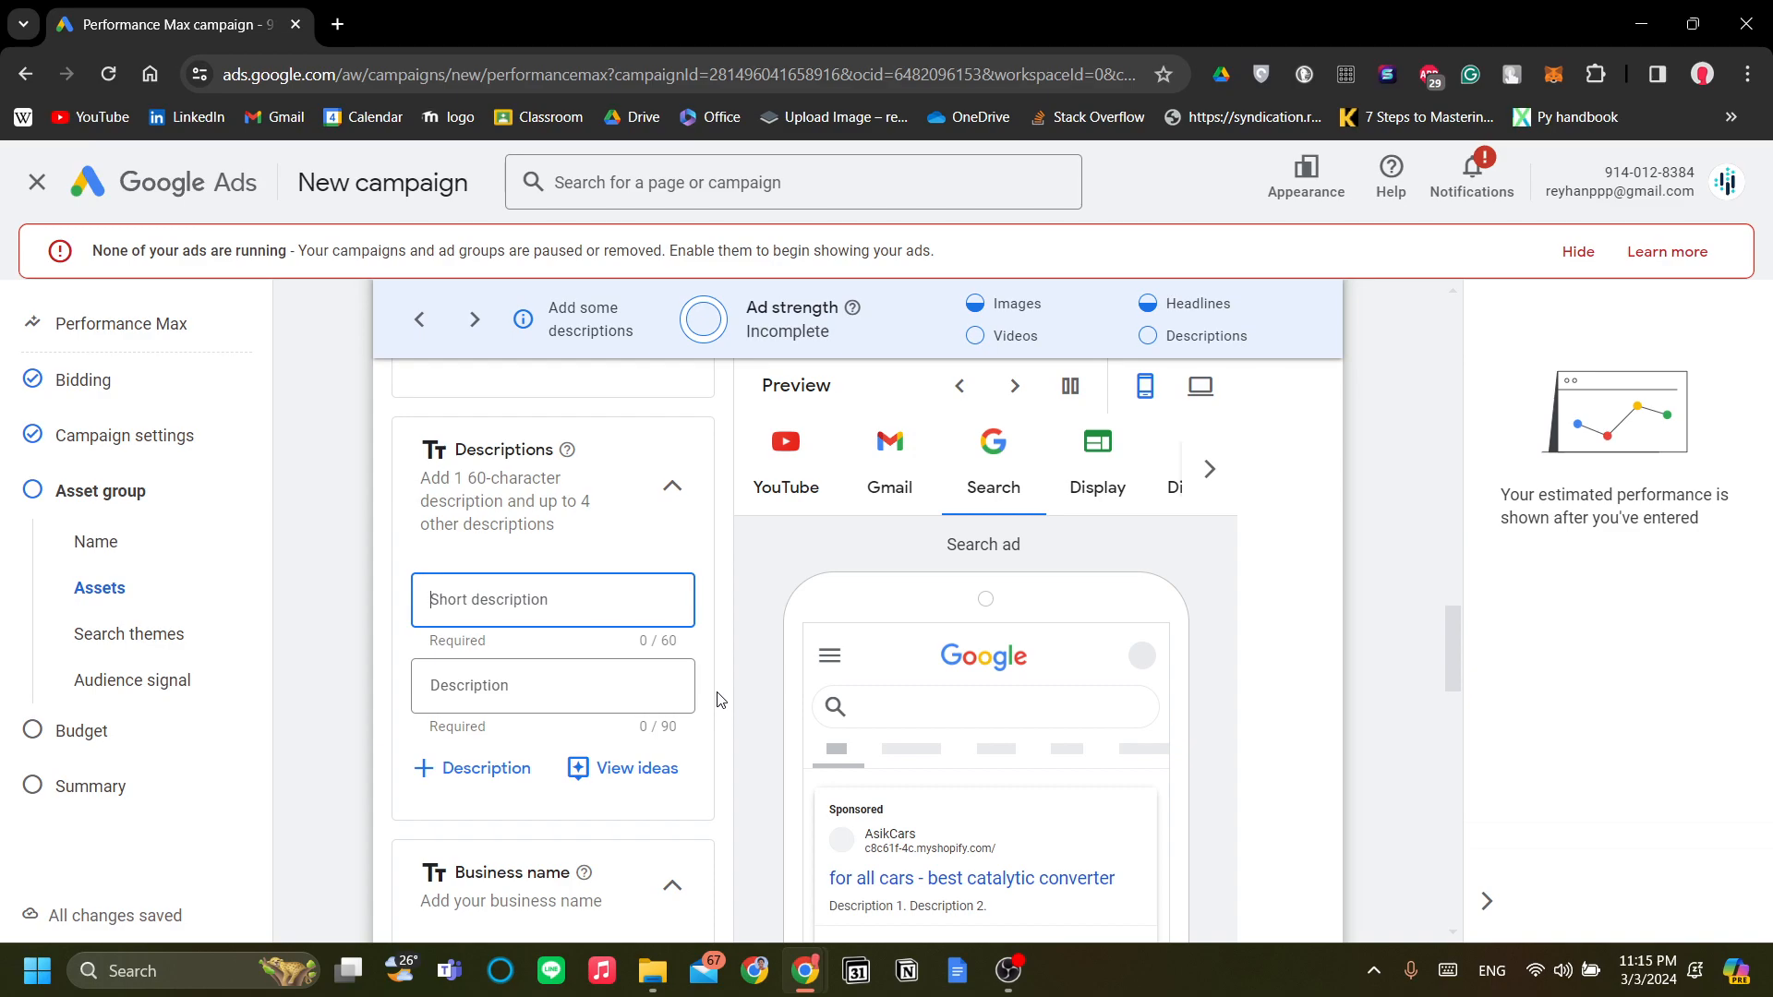
text(a new technolog)
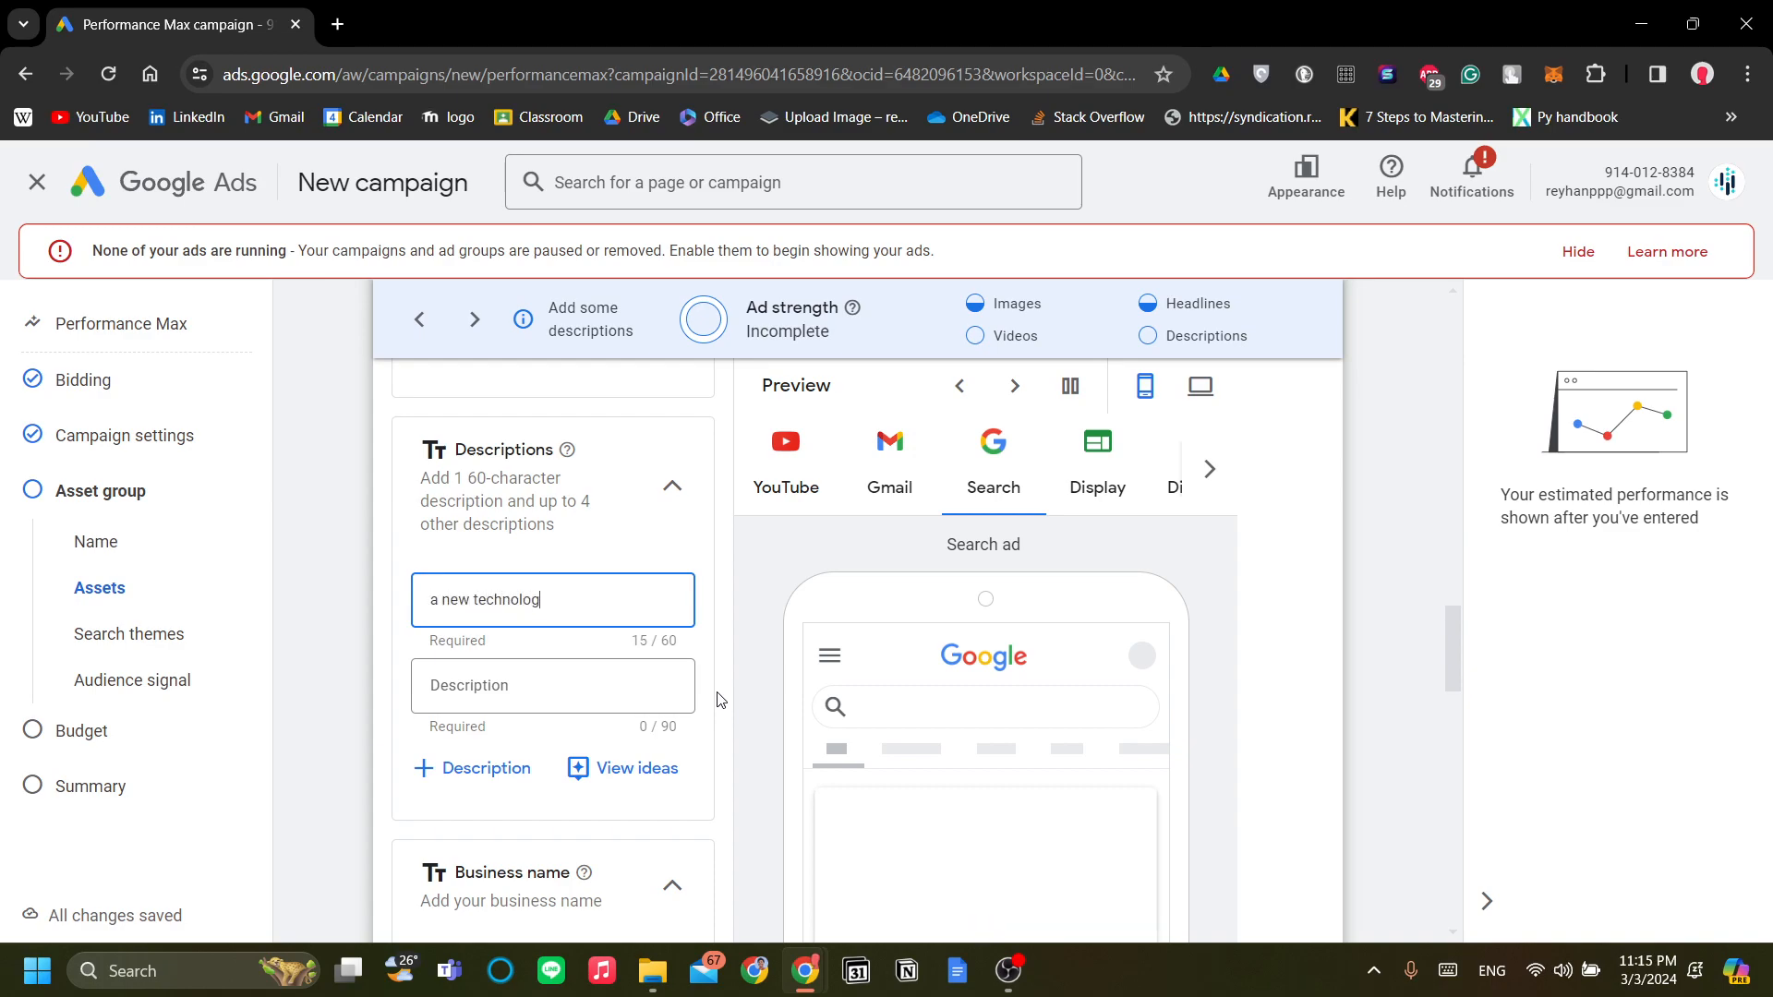
text(y in catalytic converter)
Enter "newest and greates cat conv" as the second required description
click(528, 792)
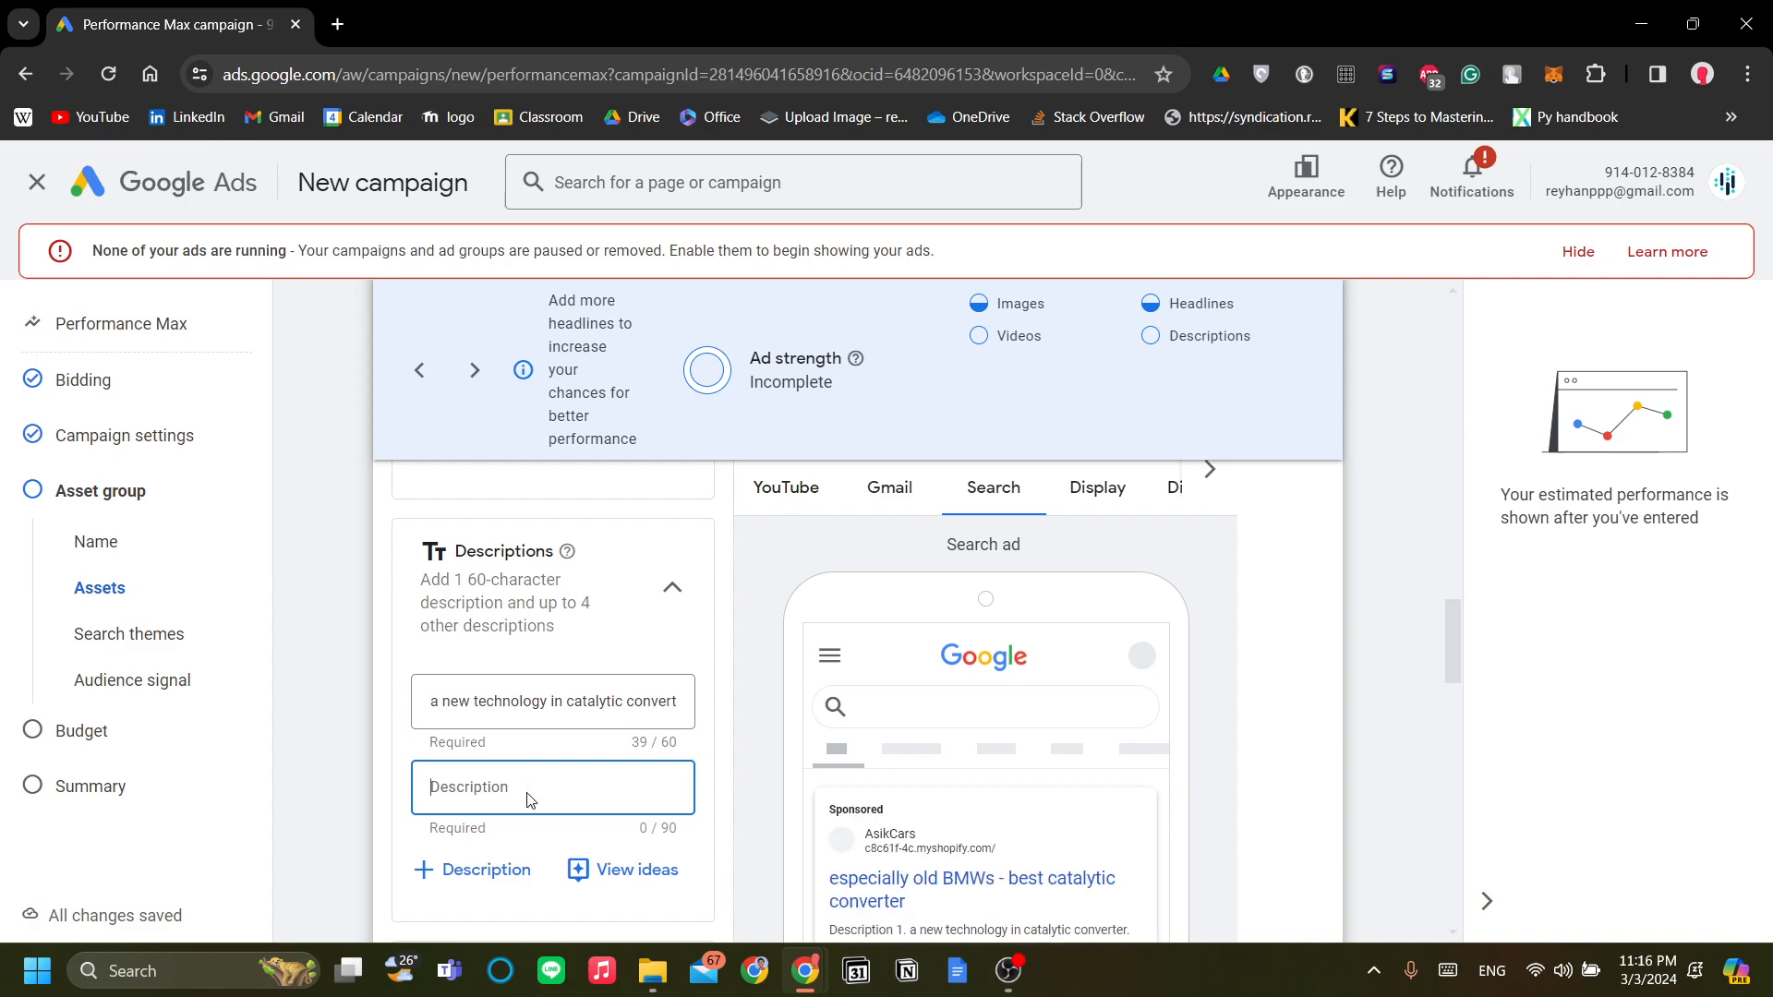
text(newest and gr)
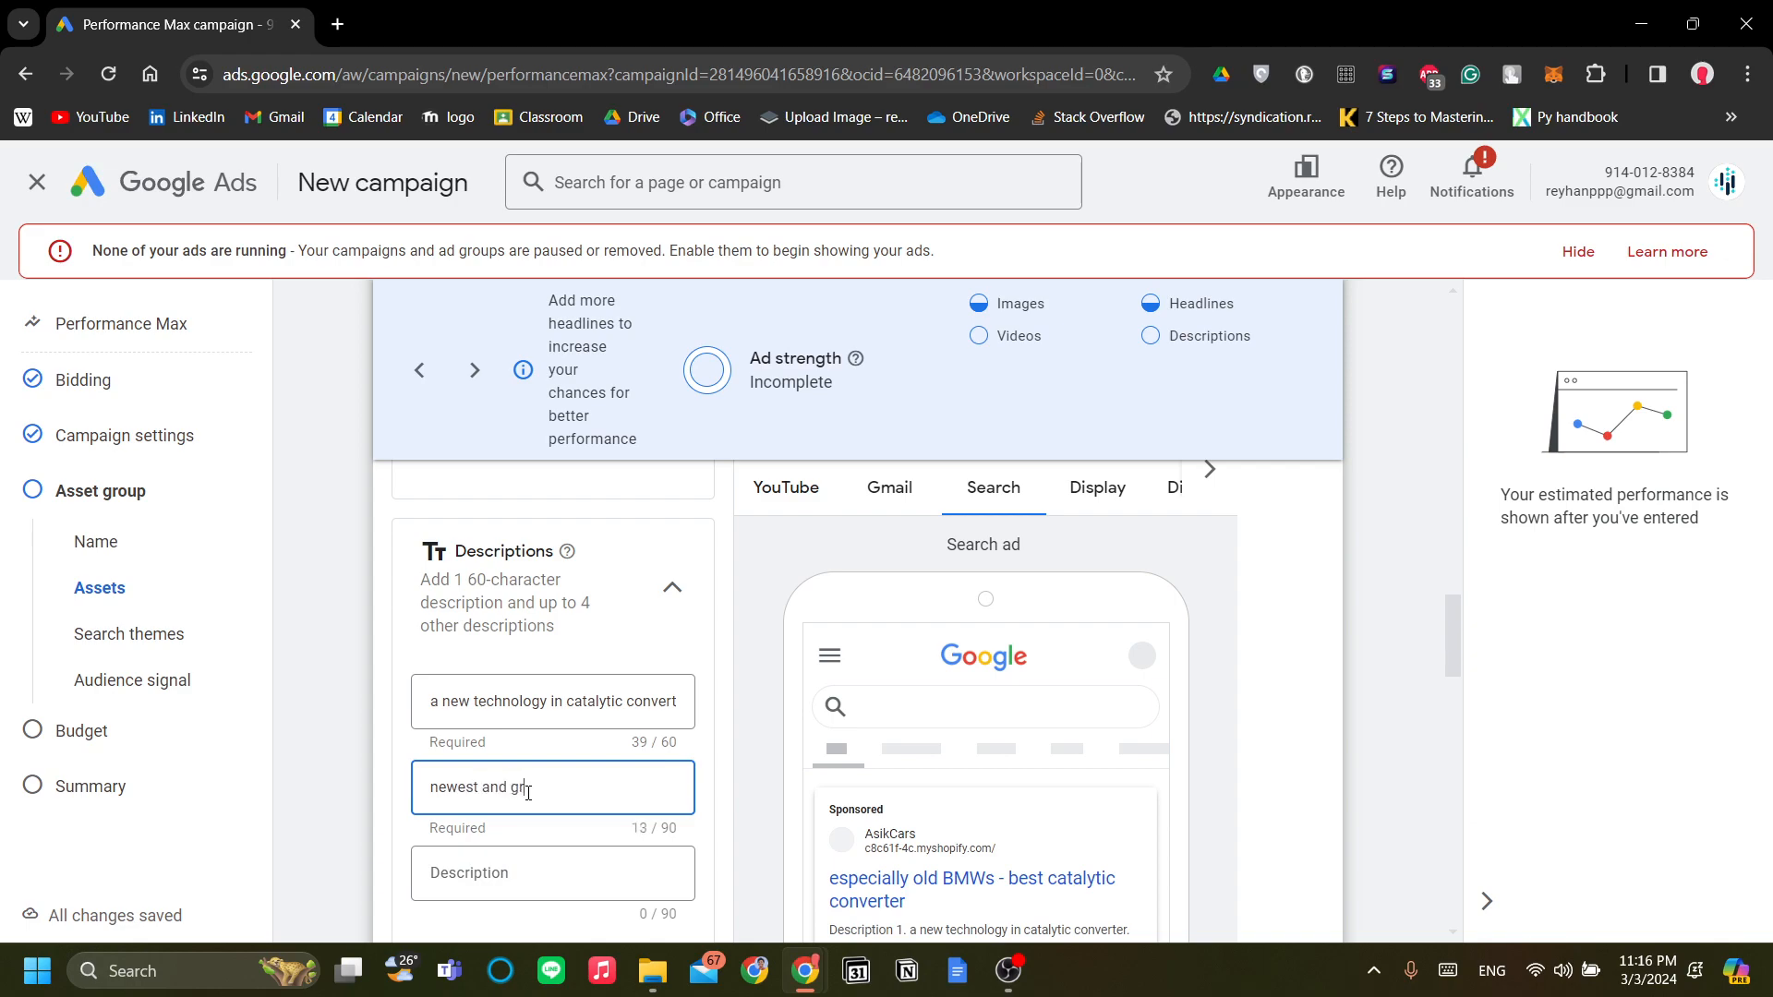
text(eates cat conv)
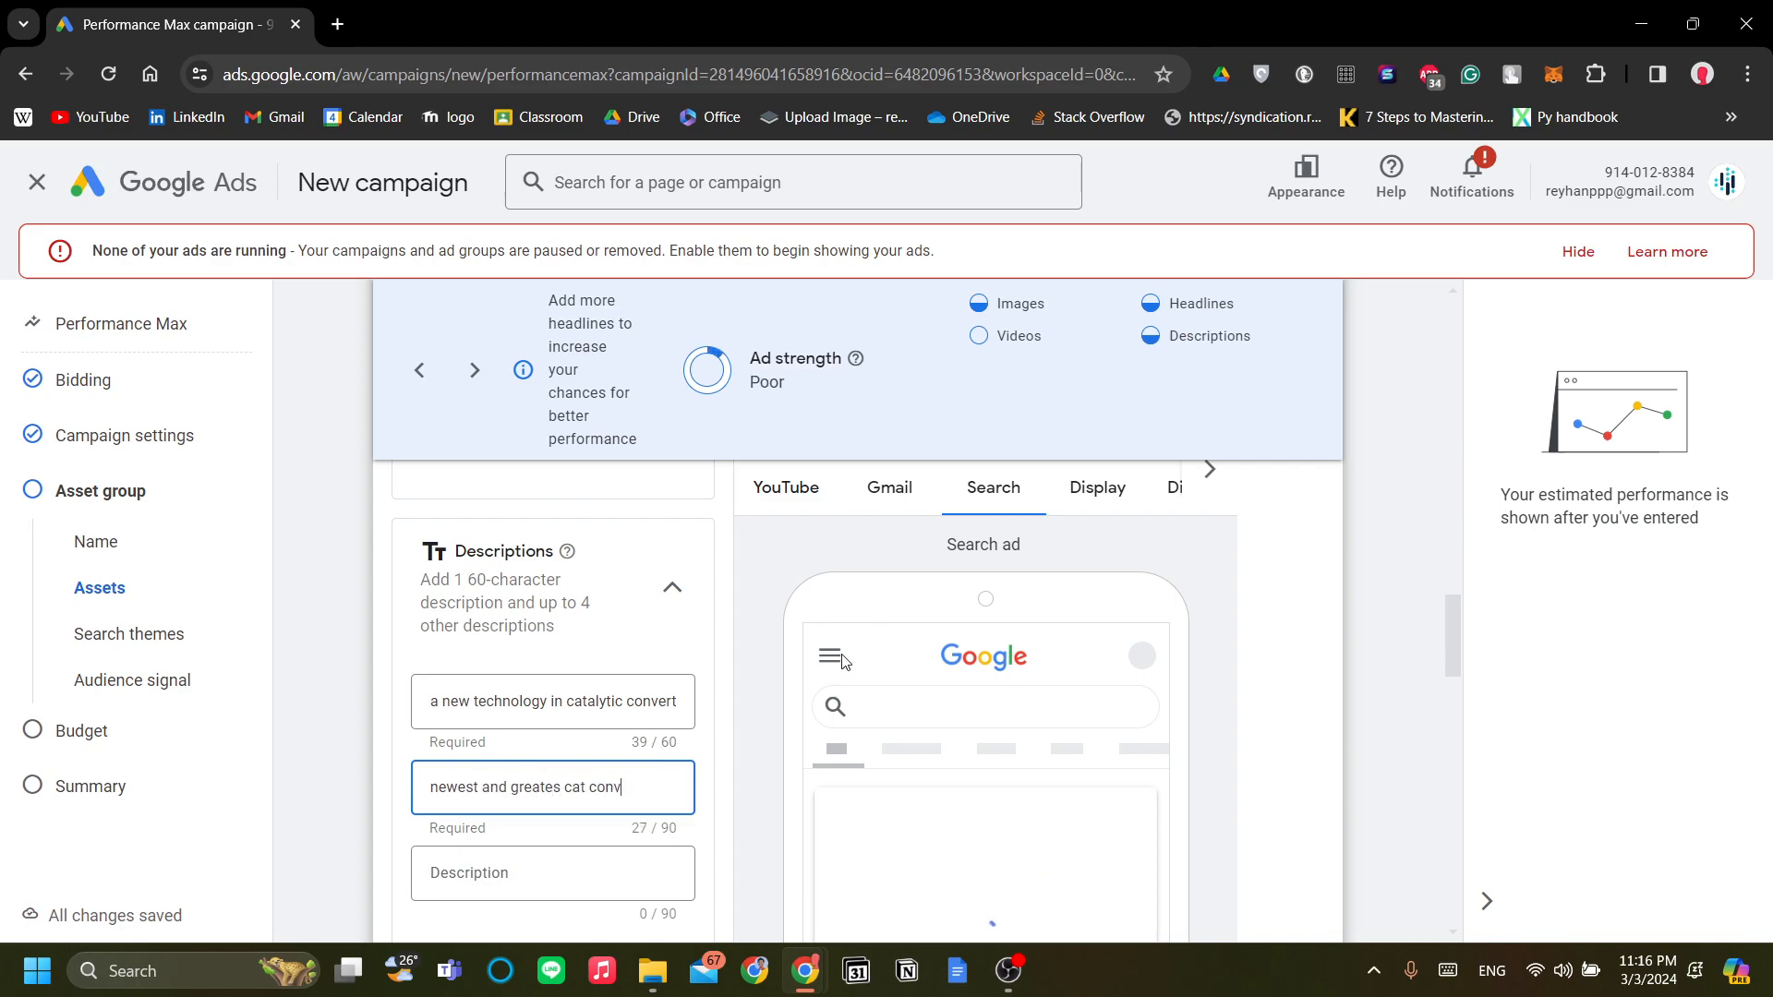
Read the explanation of ad strength and check how the descriptions are used in the Search ad preview
scroll(857, 646, down, 2)
scroll(868, 632, up, 2)
scroll(1241, 379, up, 3)
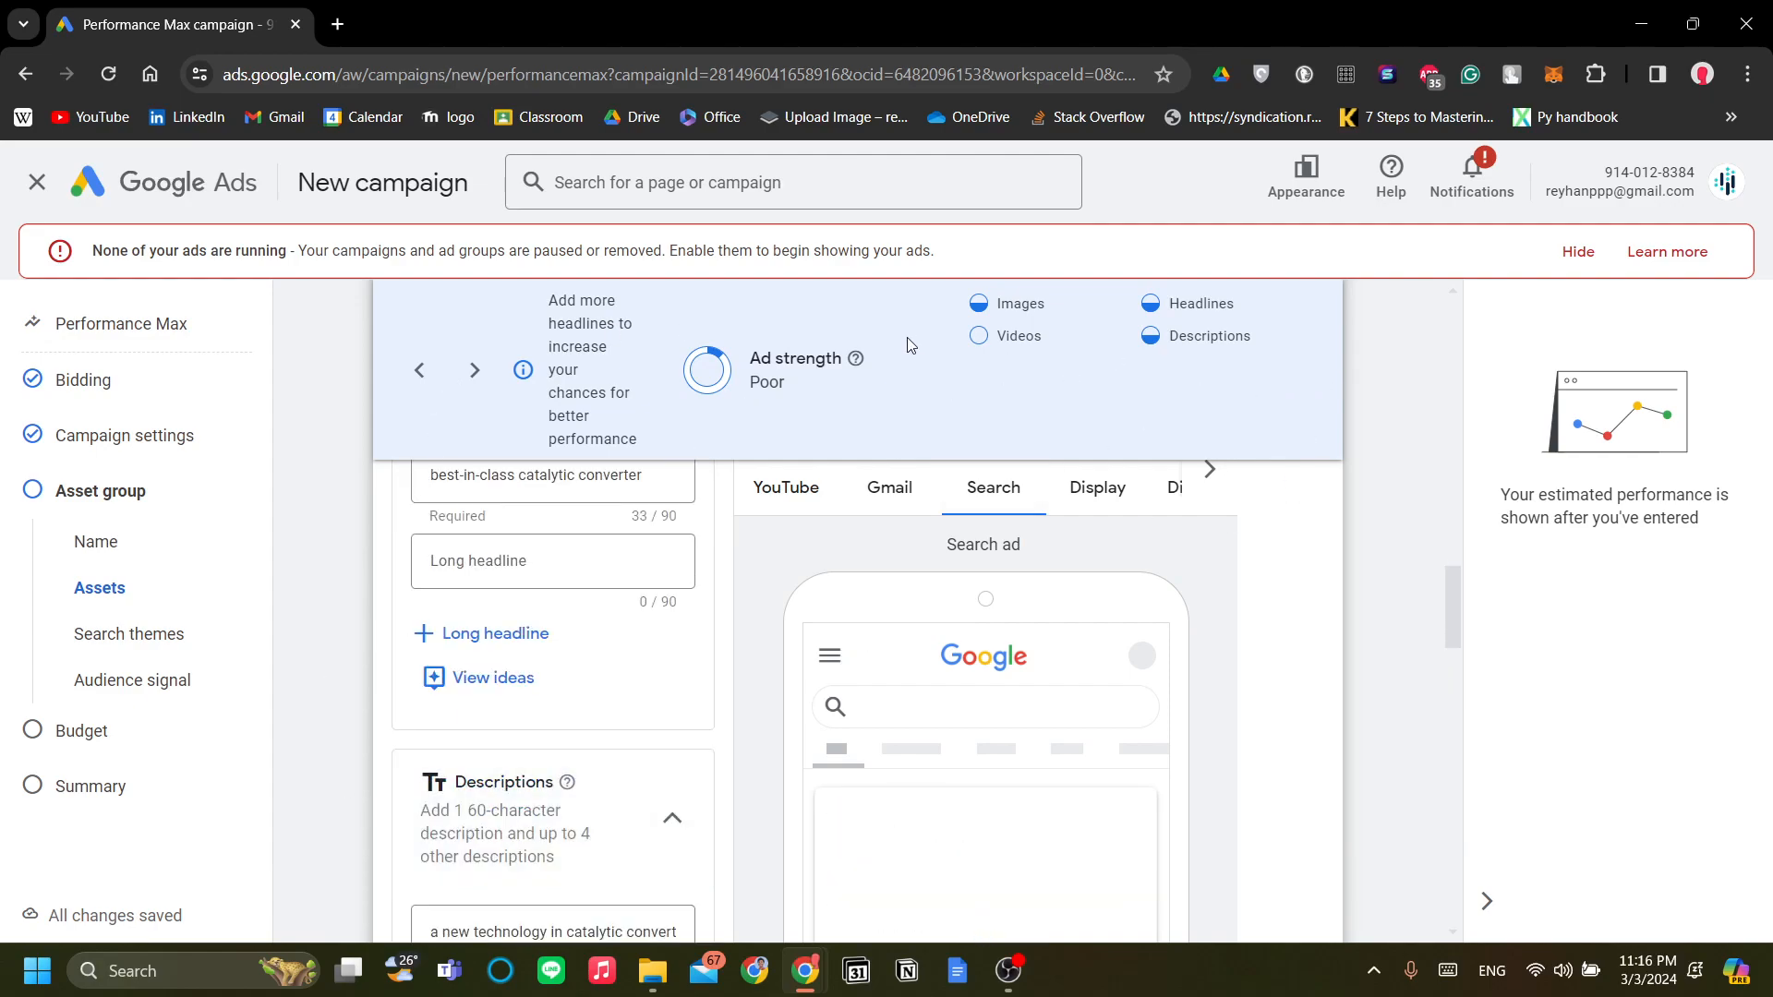
mouse_move(856, 360)
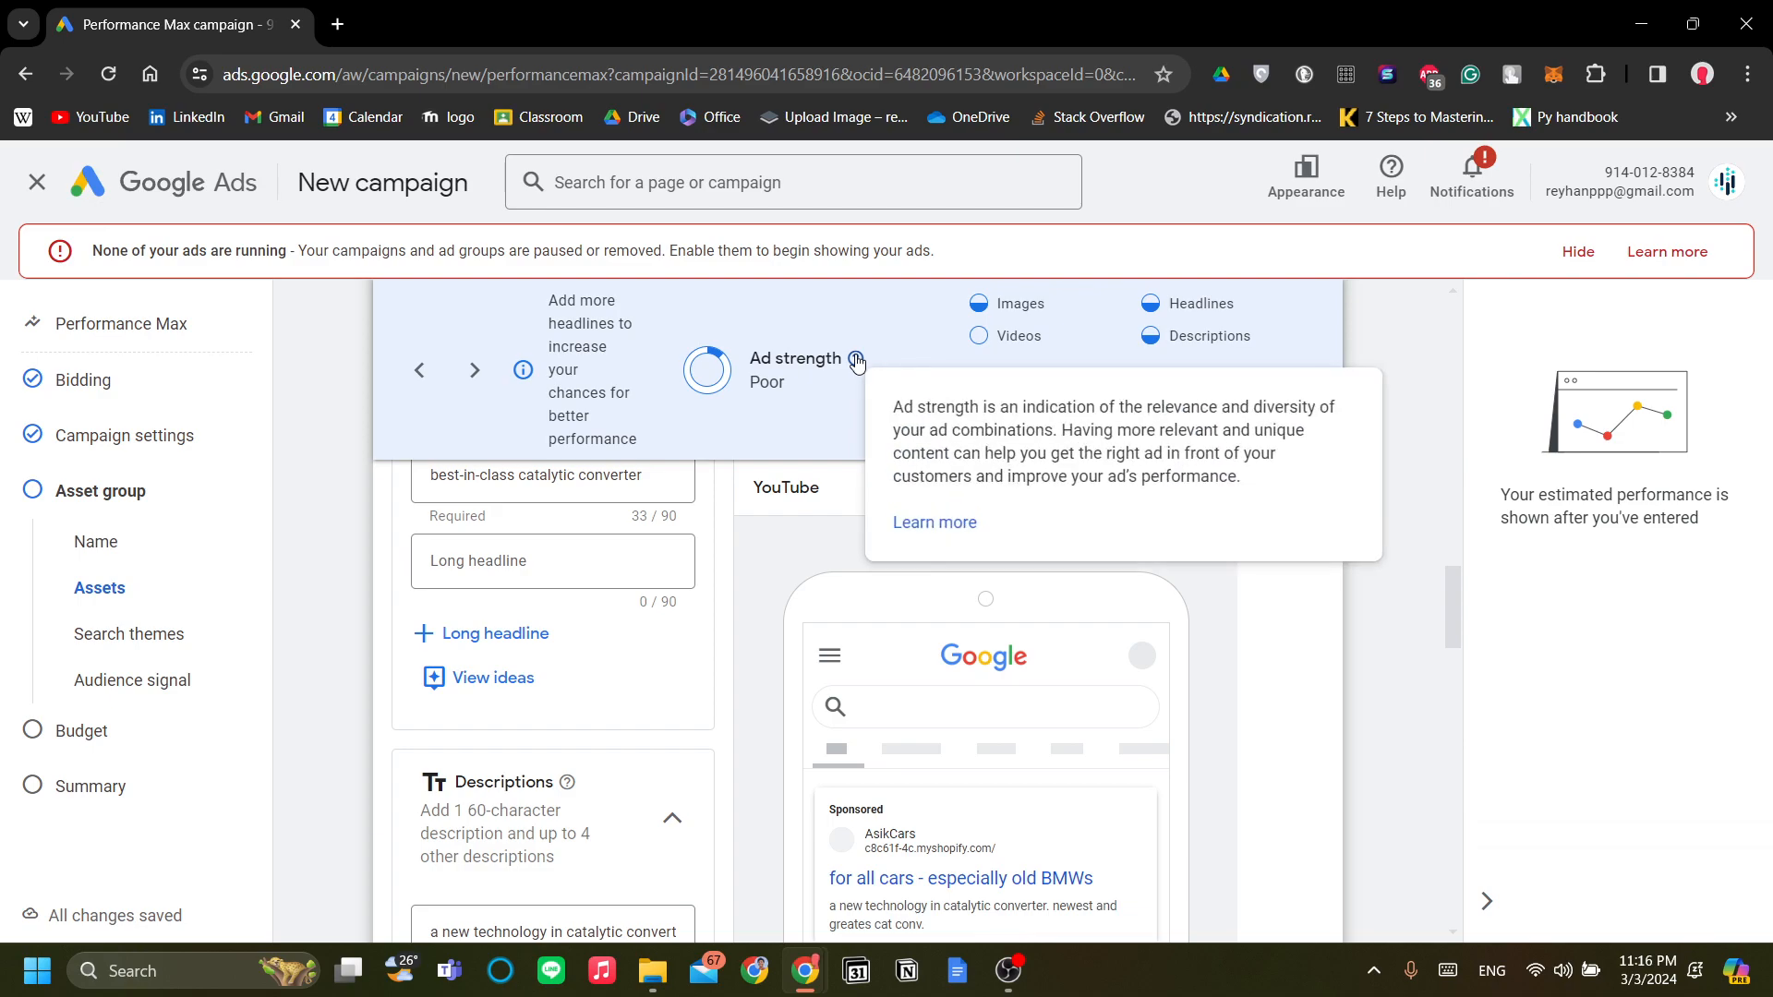
scroll(625, 744, down, 5)
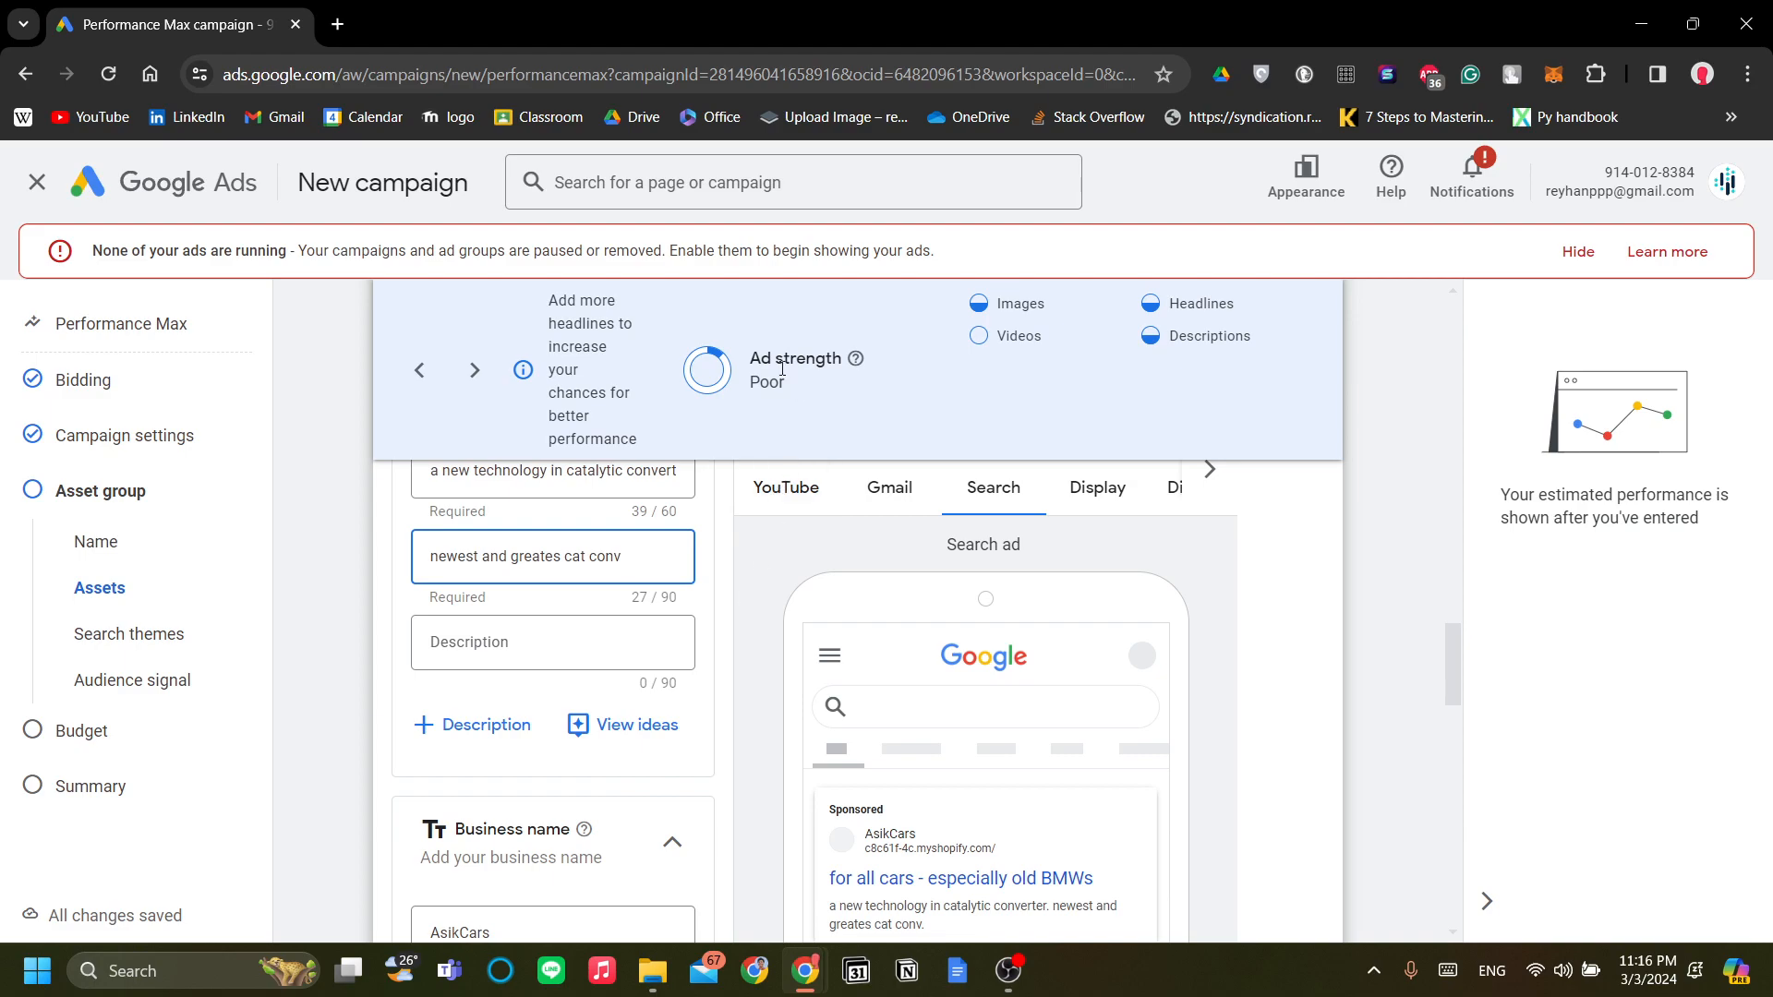
scroll(651, 688, down, 1)
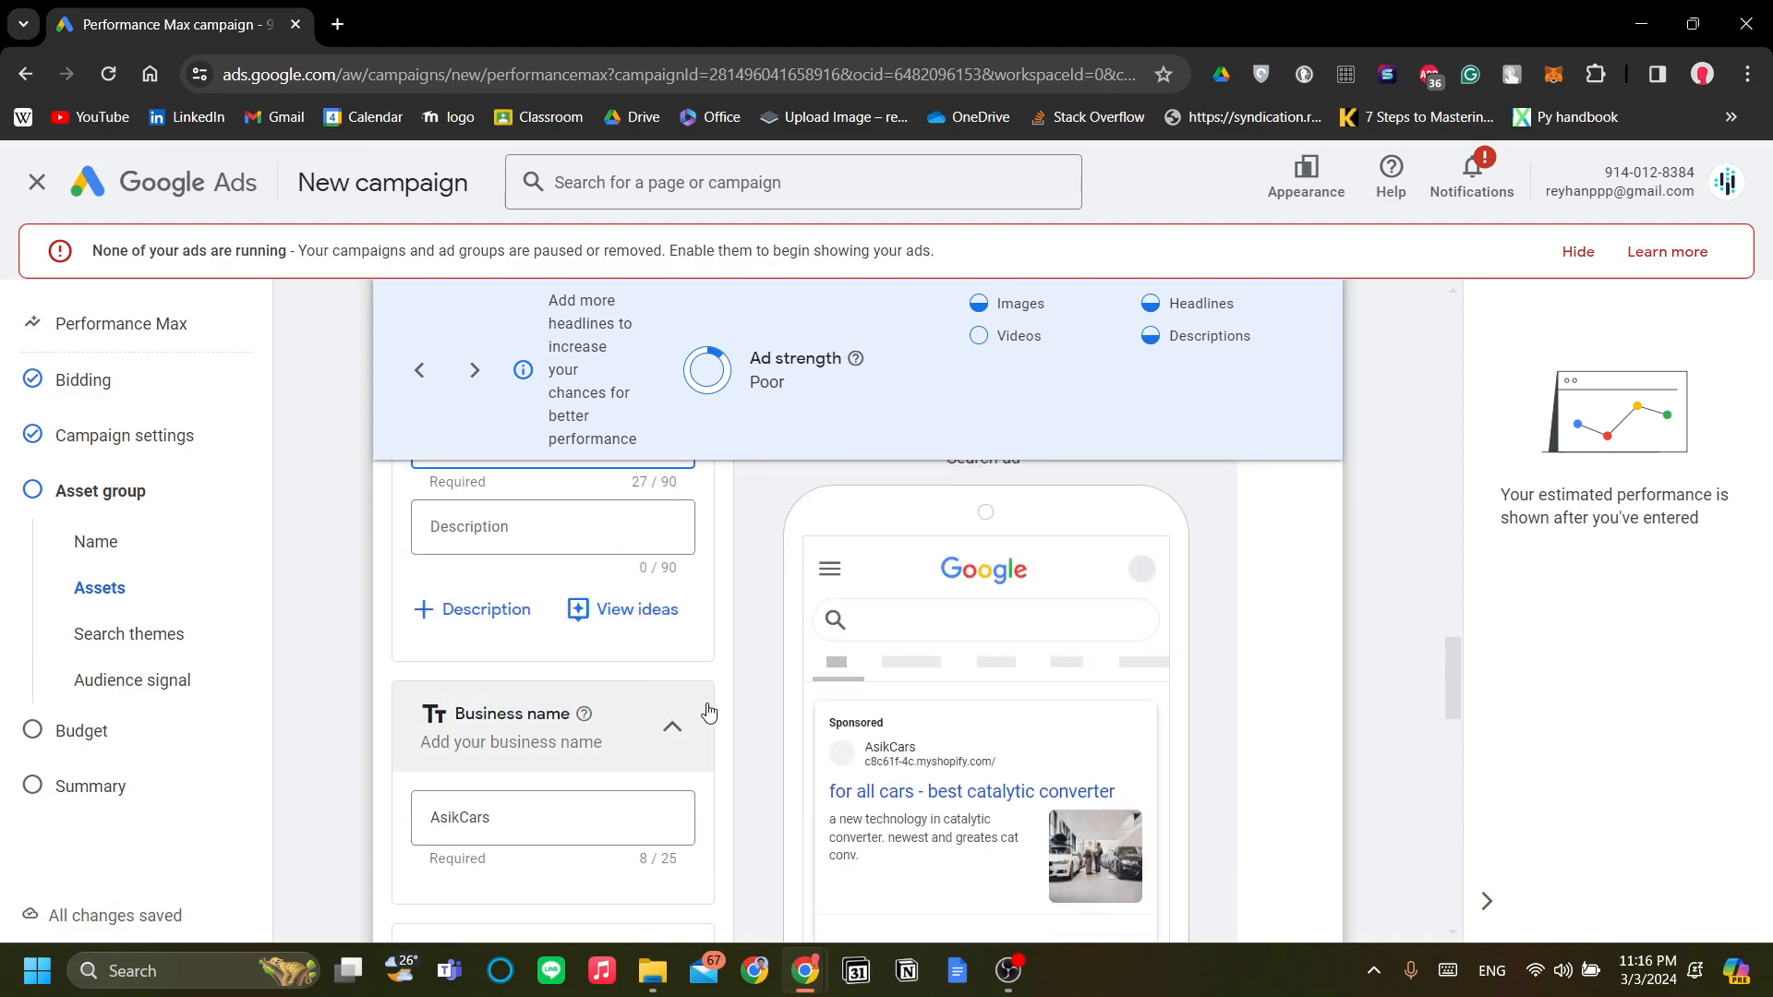
scroll(683, 702, up, 2)
scroll(710, 711, down, 1)
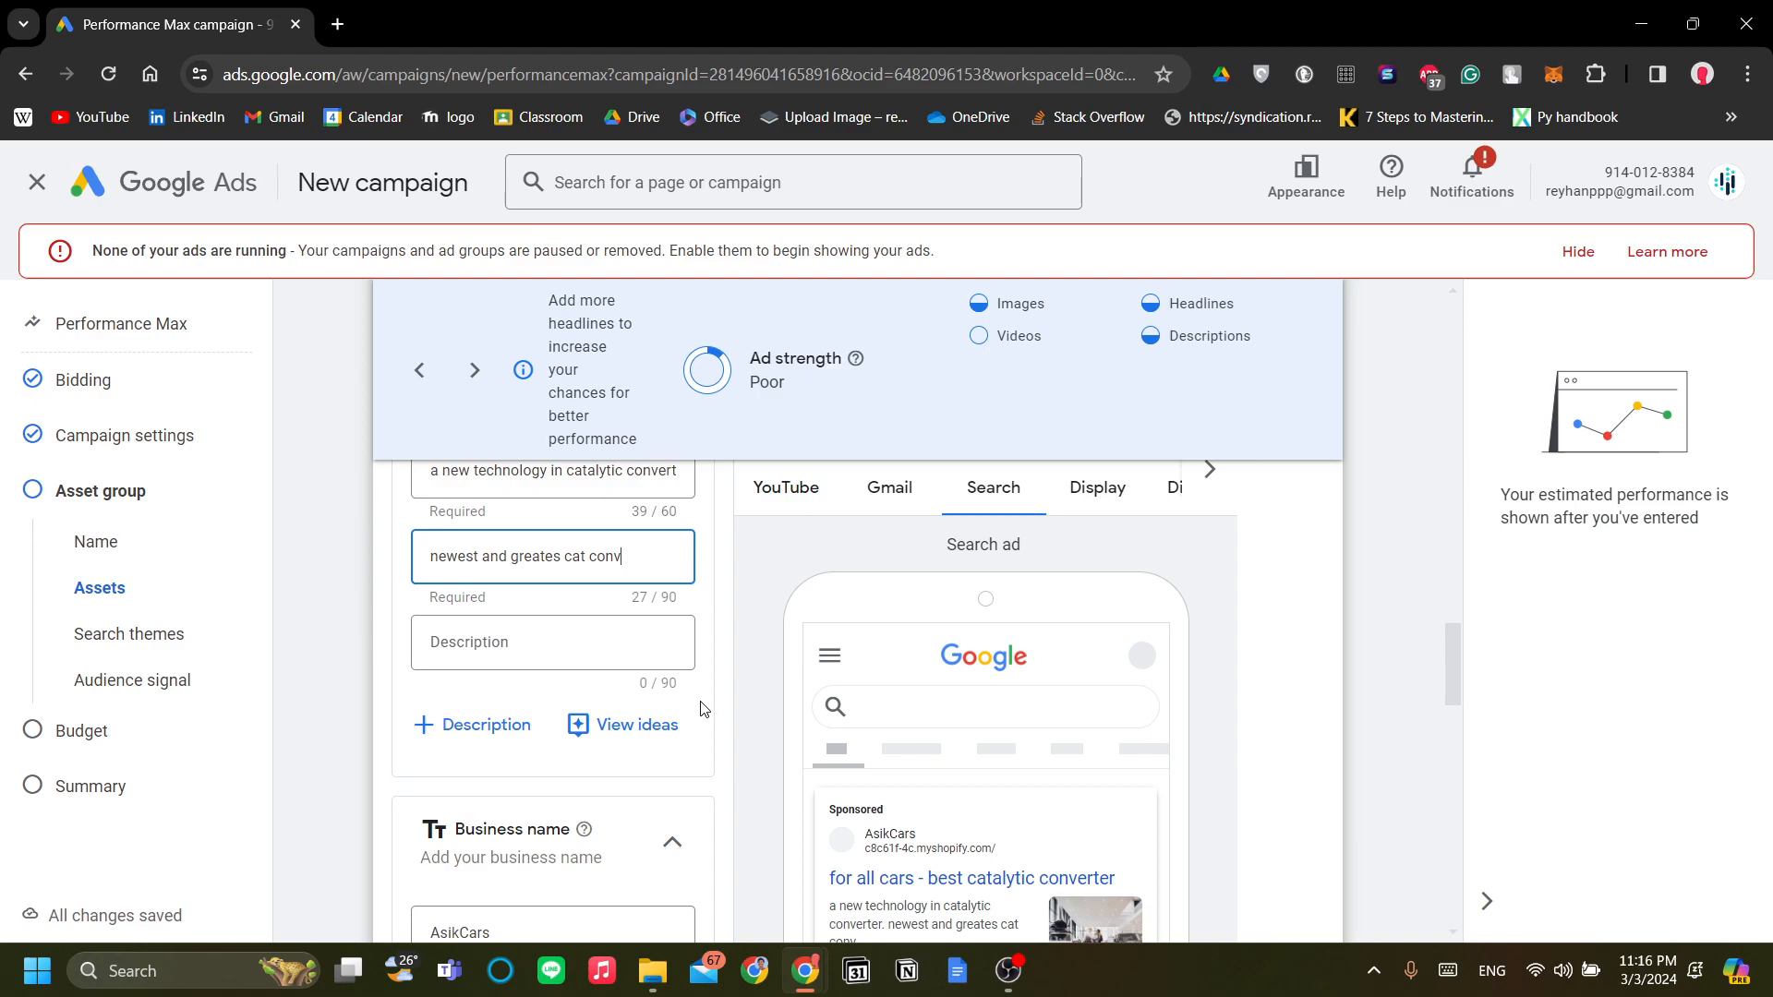
Review the asset sections from long headlines and descriptions through business name, sitelinks and call to action
scroll(704, 711, down, 1)
scroll(682, 656, down, 1)
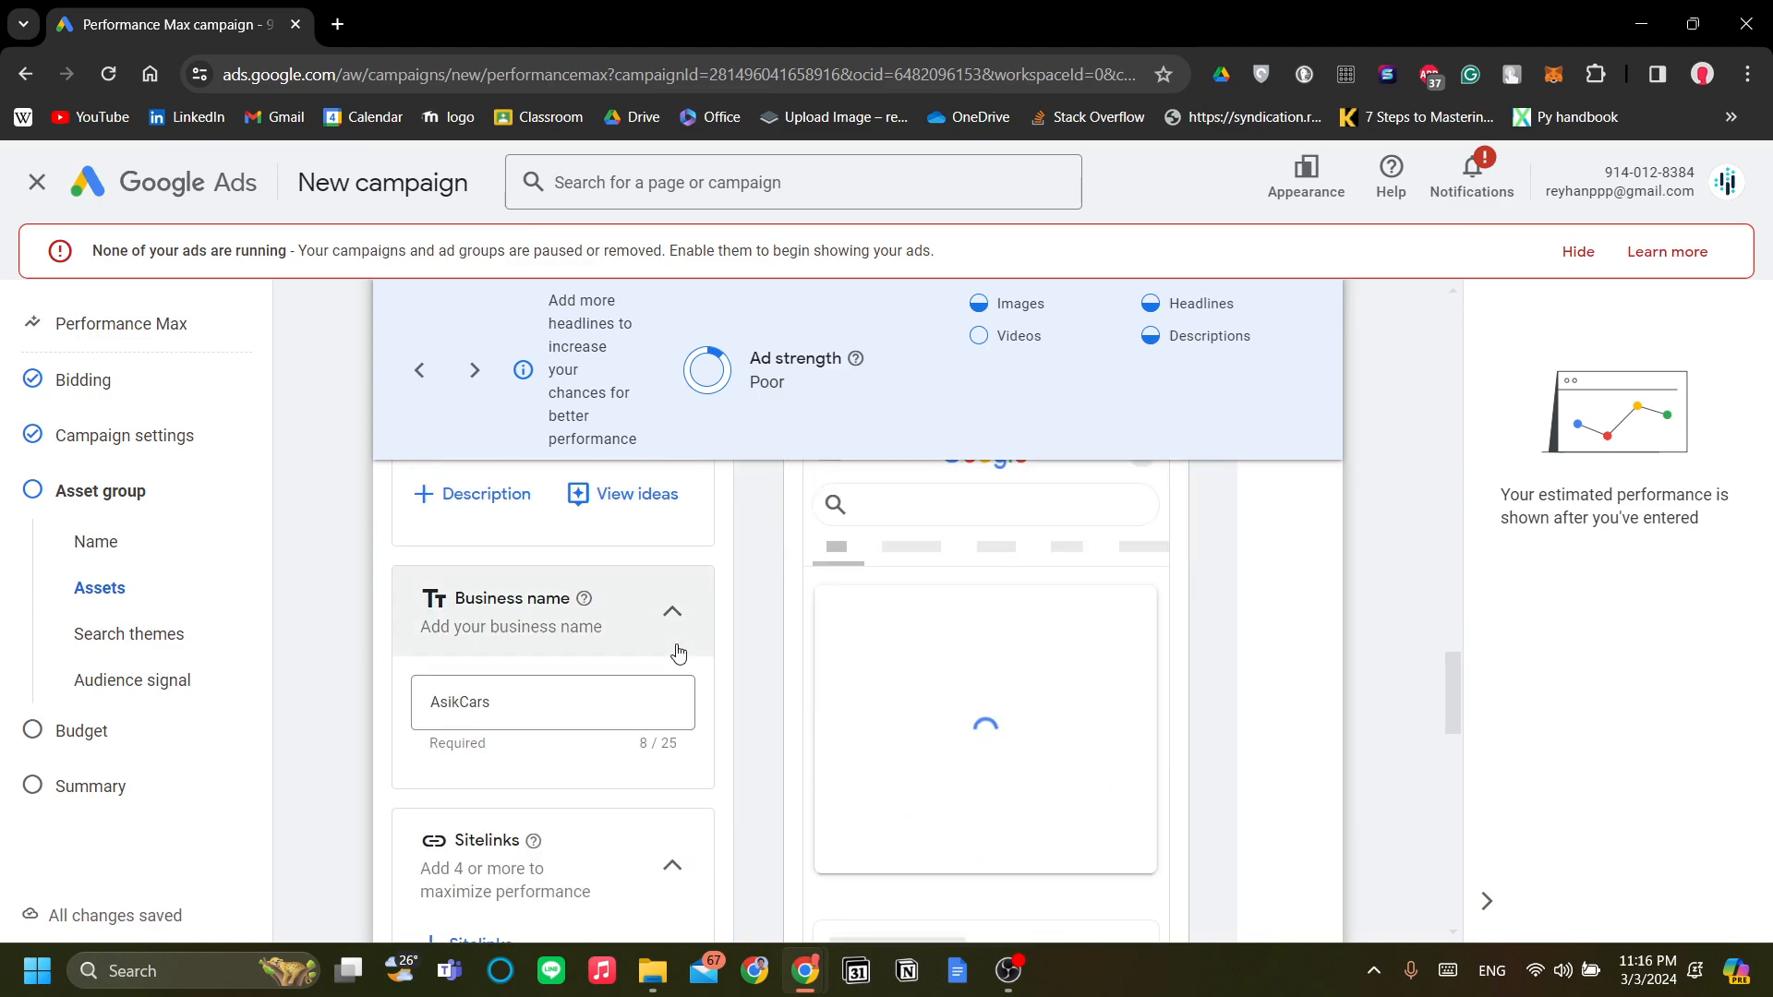
scroll(679, 653, up, 10)
scroll(665, 599, down, 4)
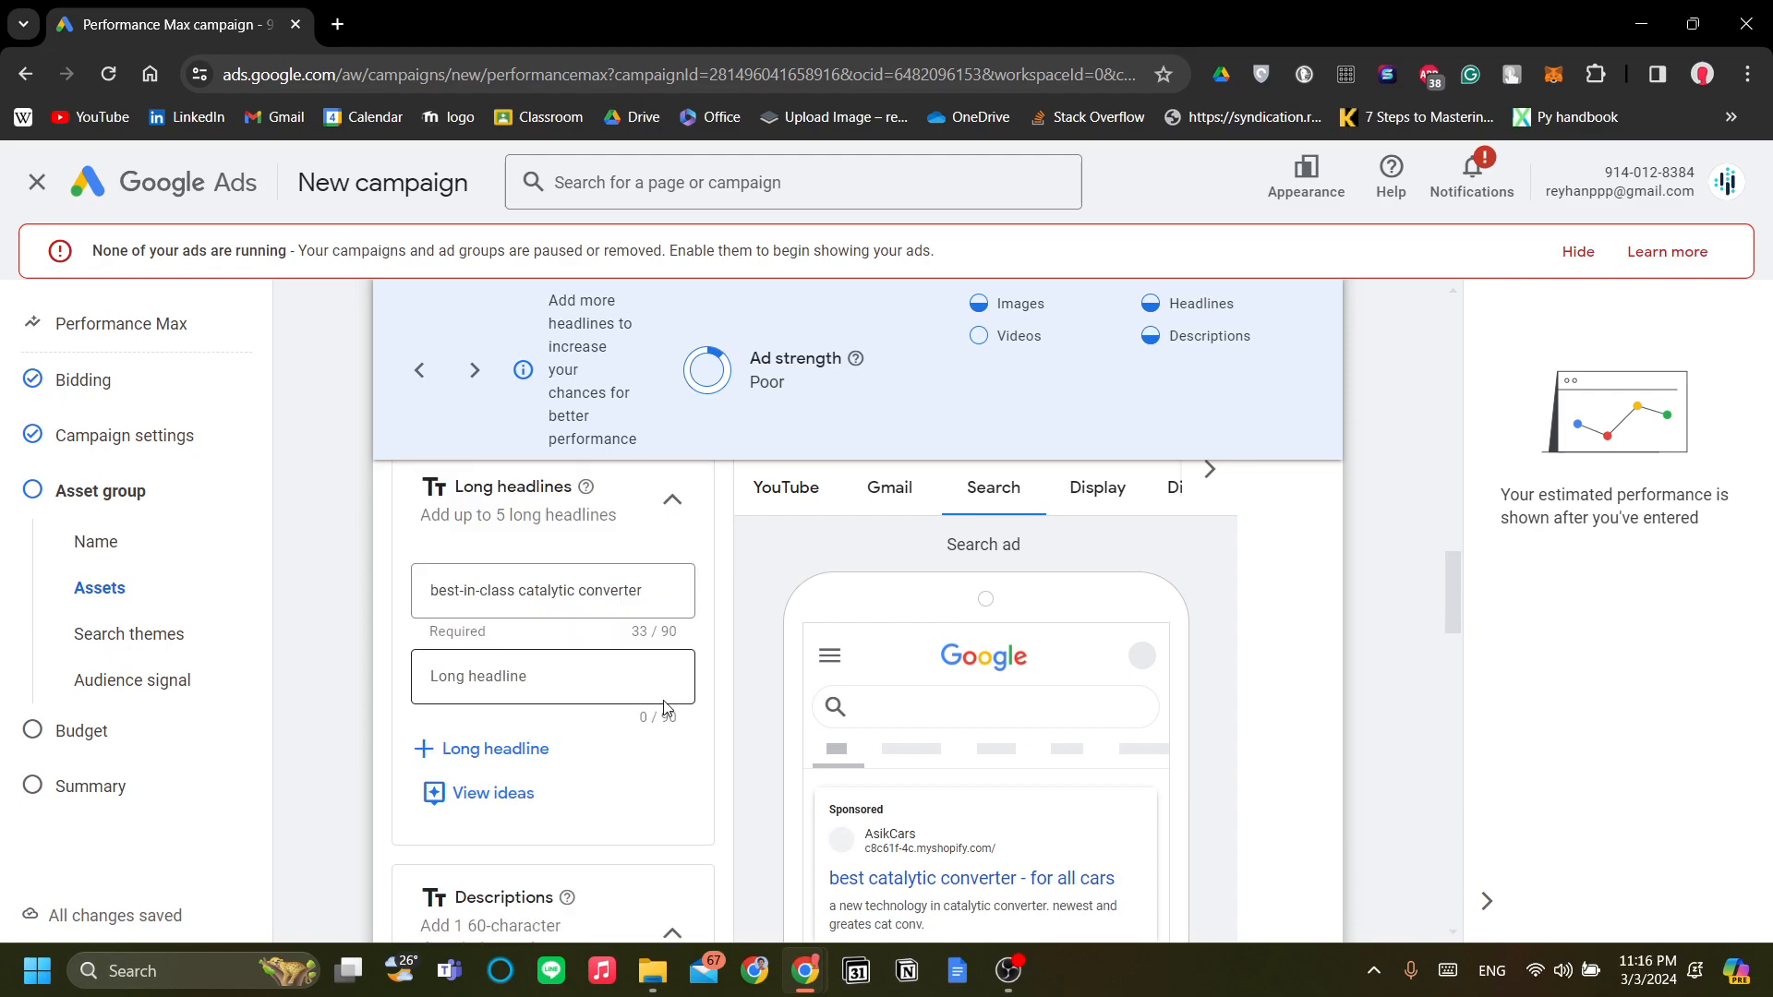
scroll(665, 706, down, 4)
scroll(668, 649, down, 1)
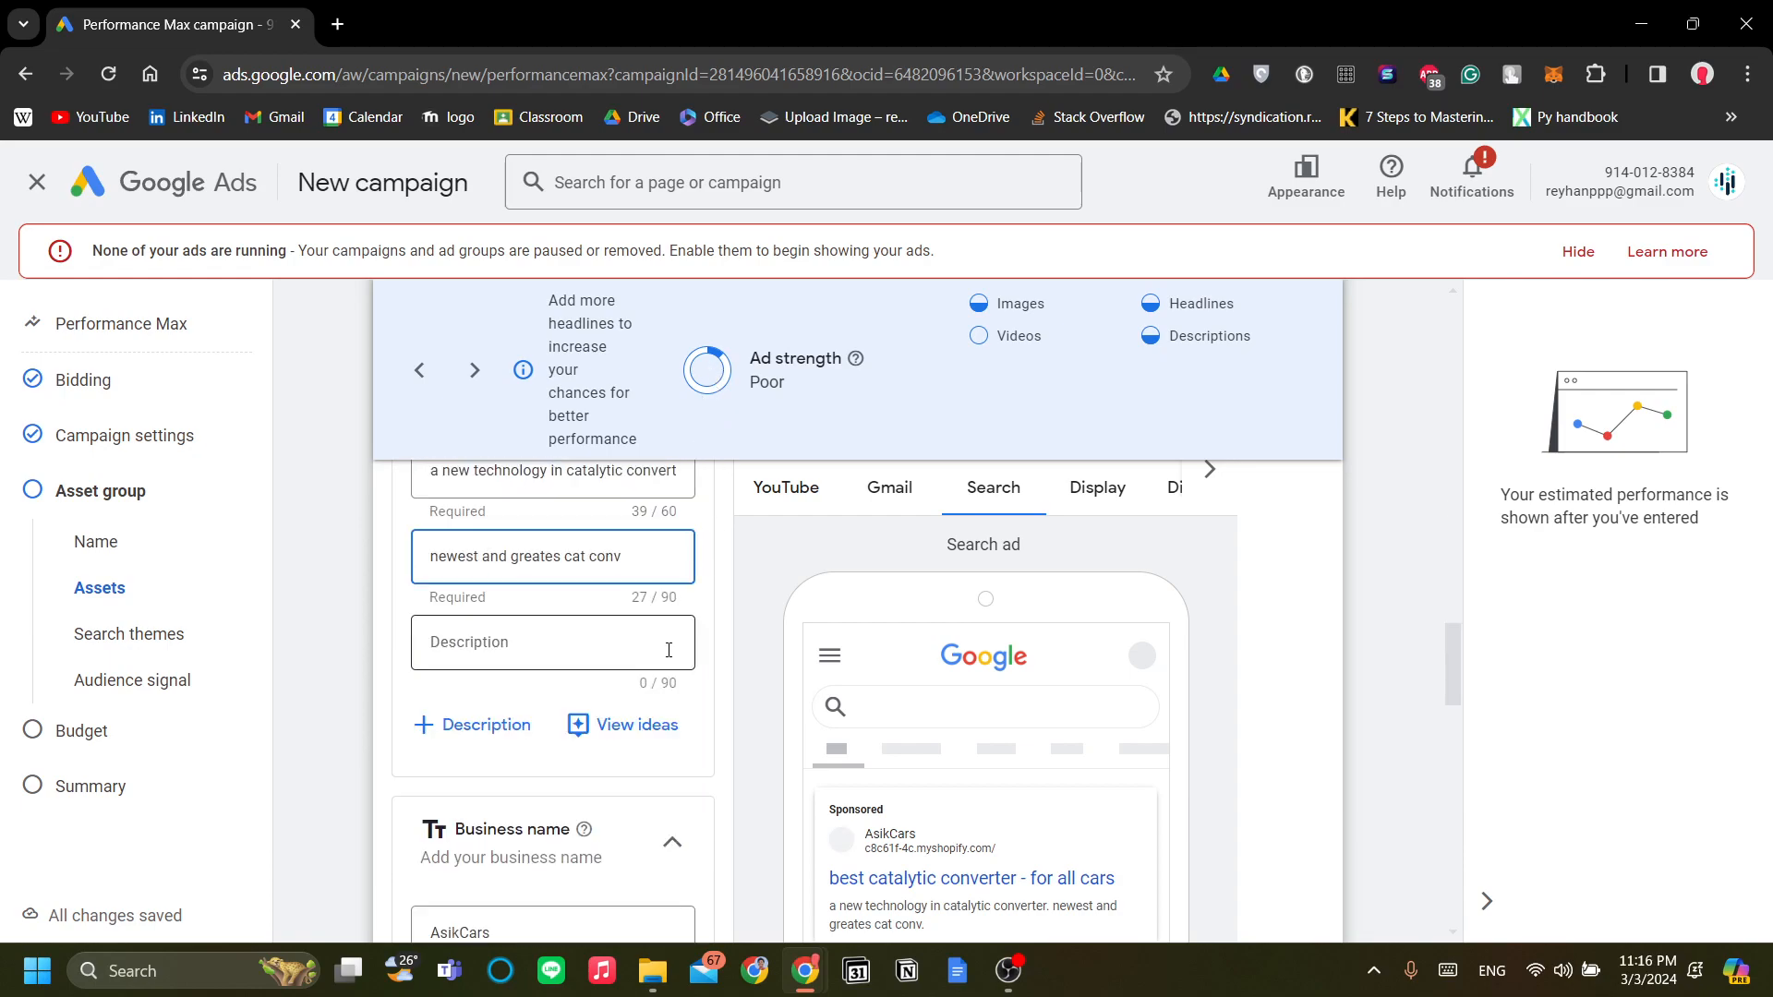
scroll(668, 649, down, 5)
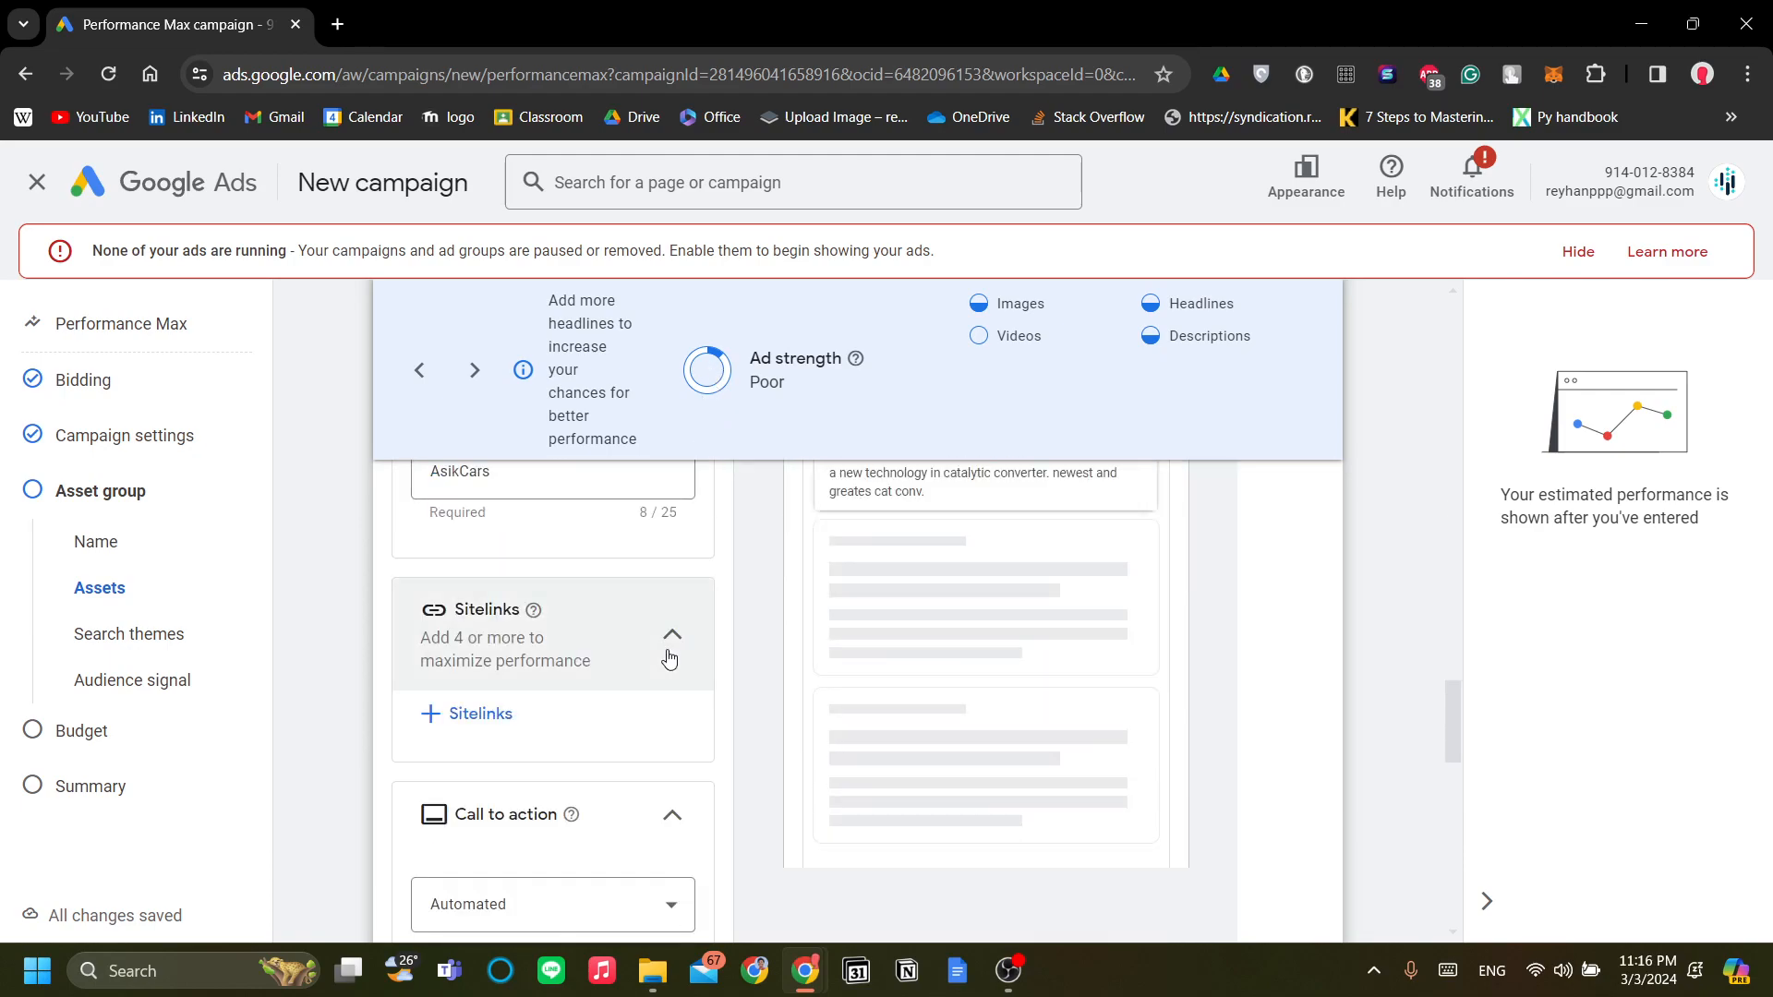
scroll(671, 656, up, 2)
scroll(670, 657, up, 1)
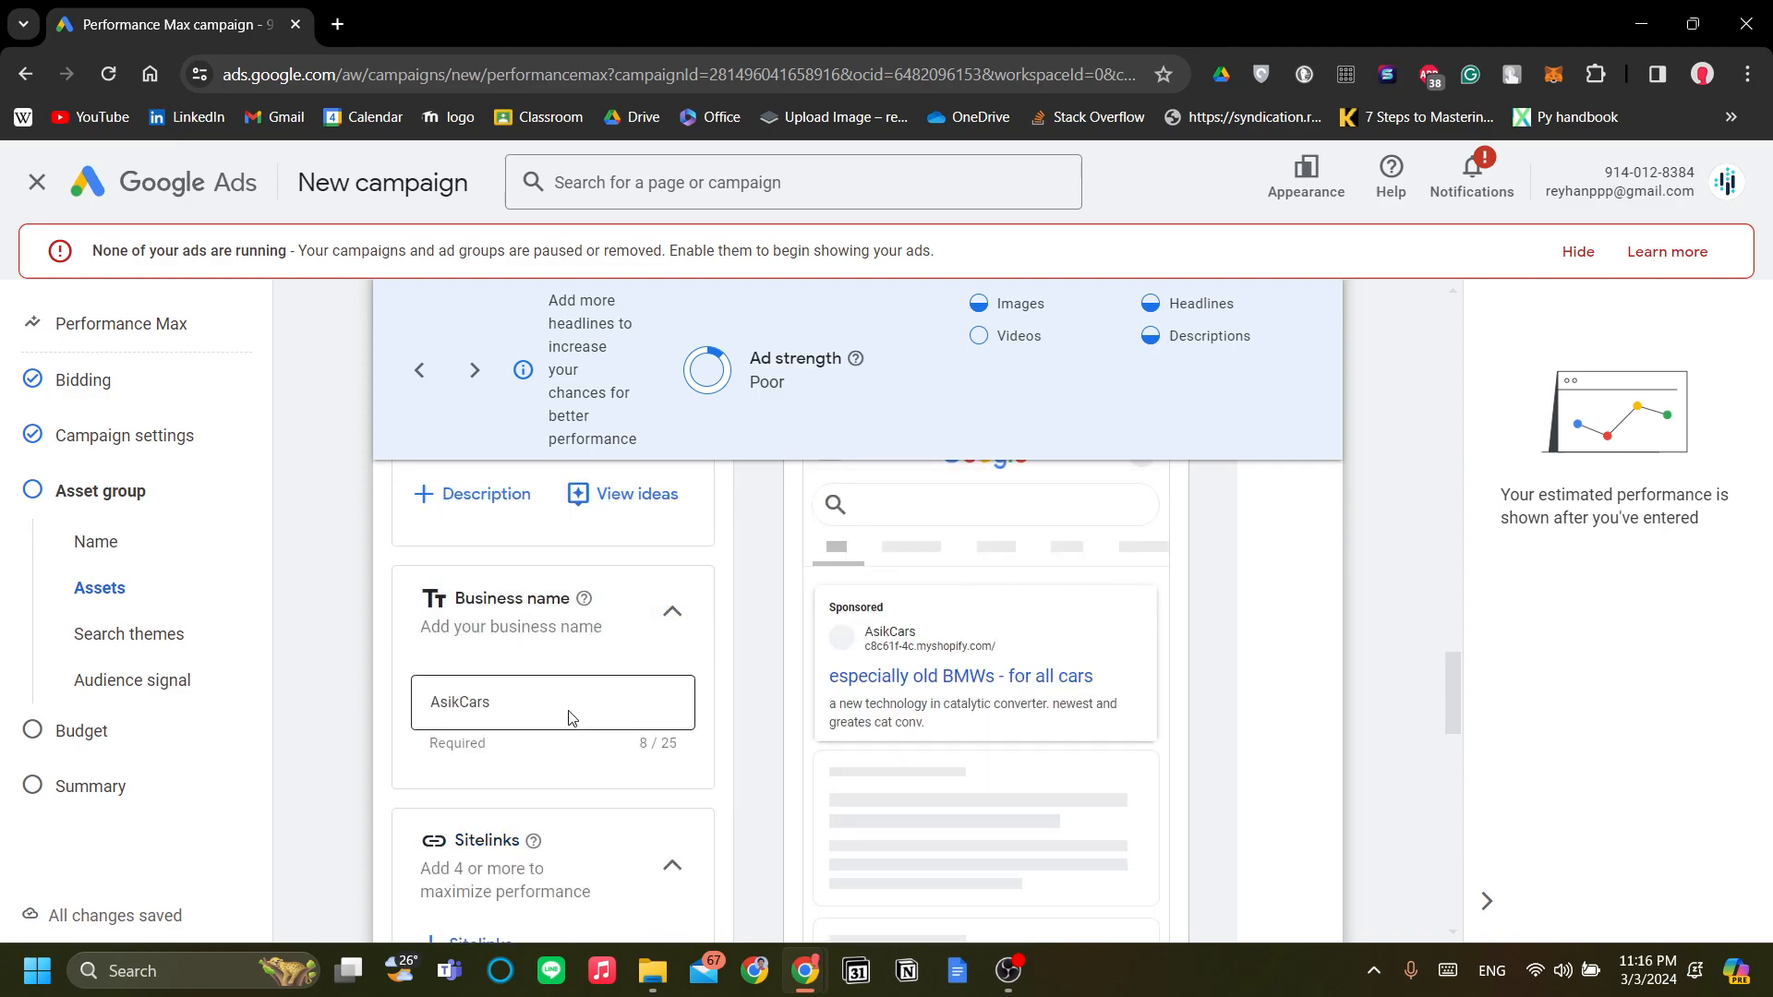
double_click(563, 704)
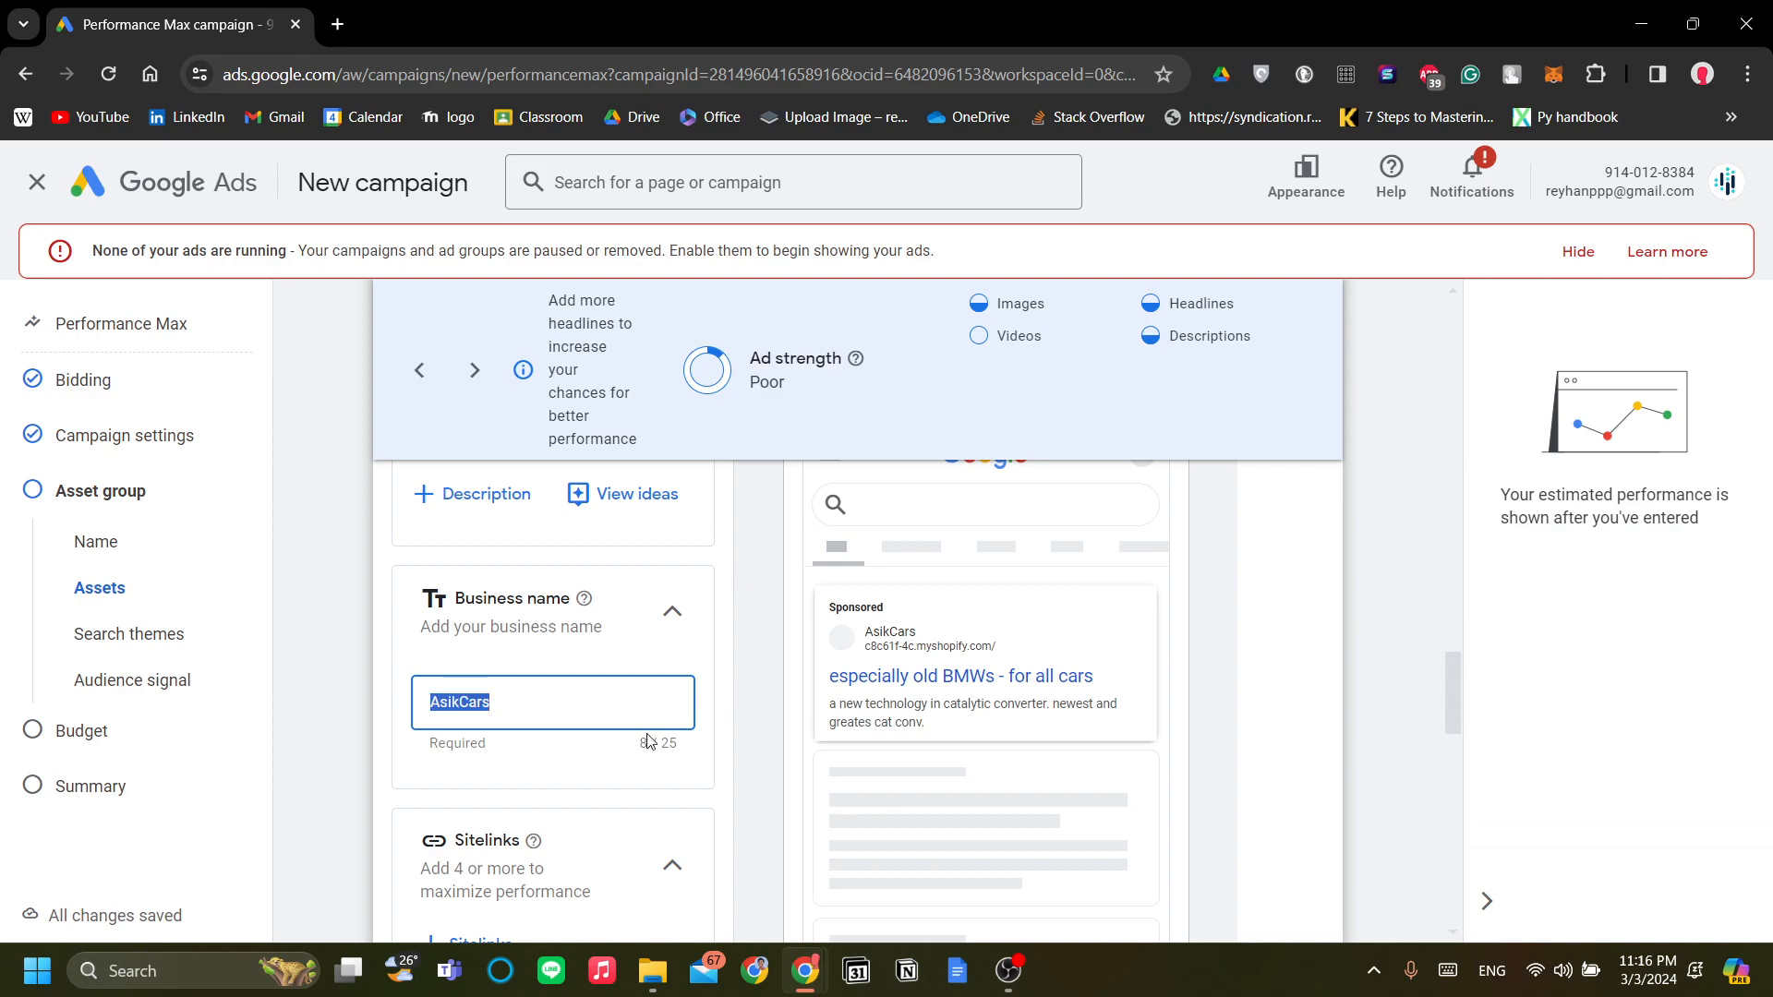
scroll(661, 721, down, 5)
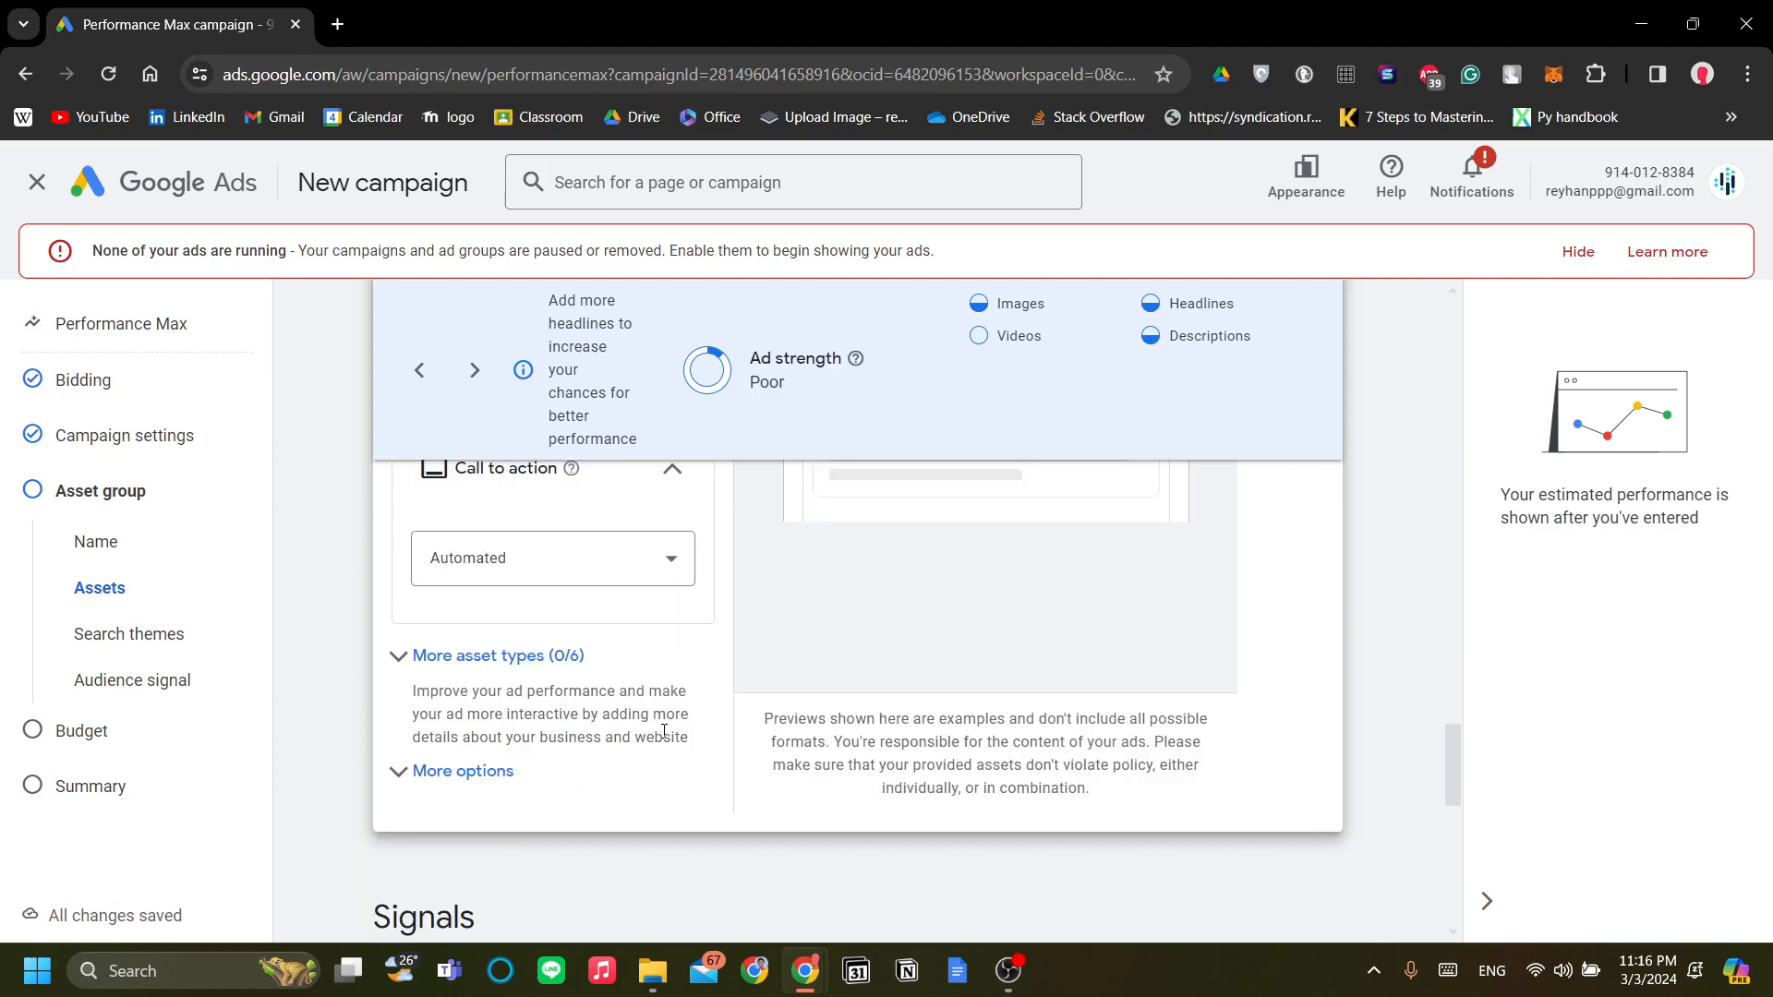
scroll(664, 732, up, 5)
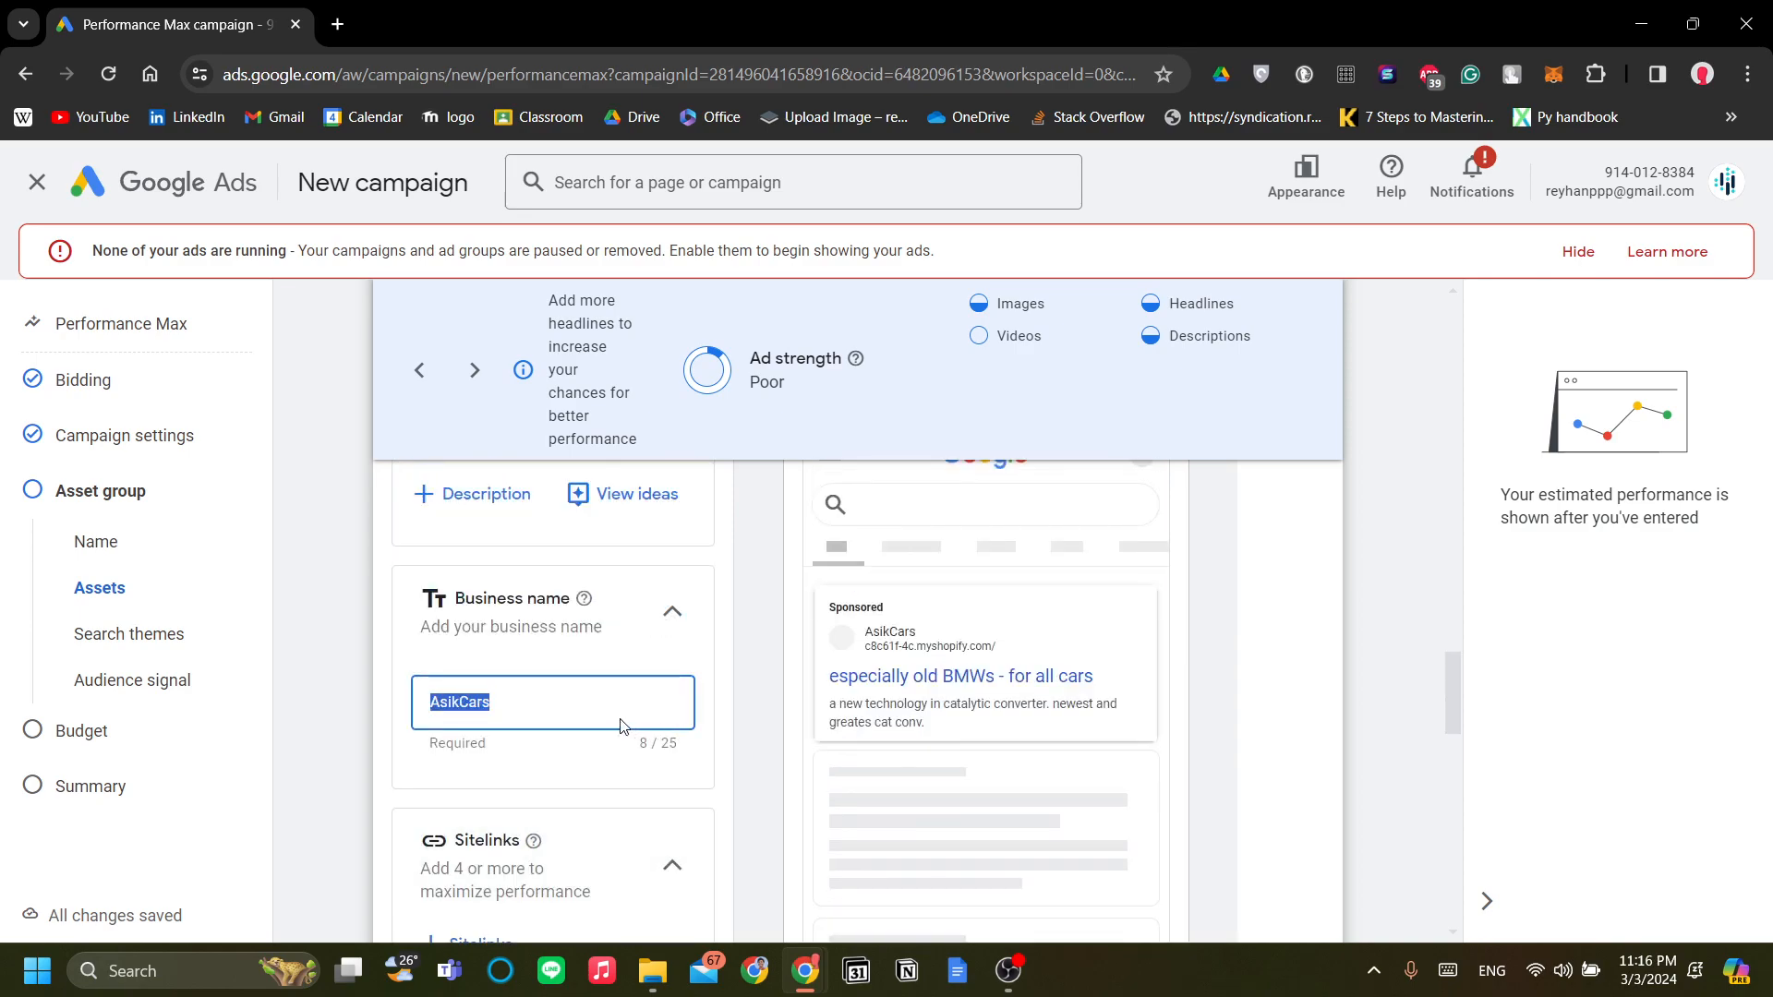
click(486, 709)
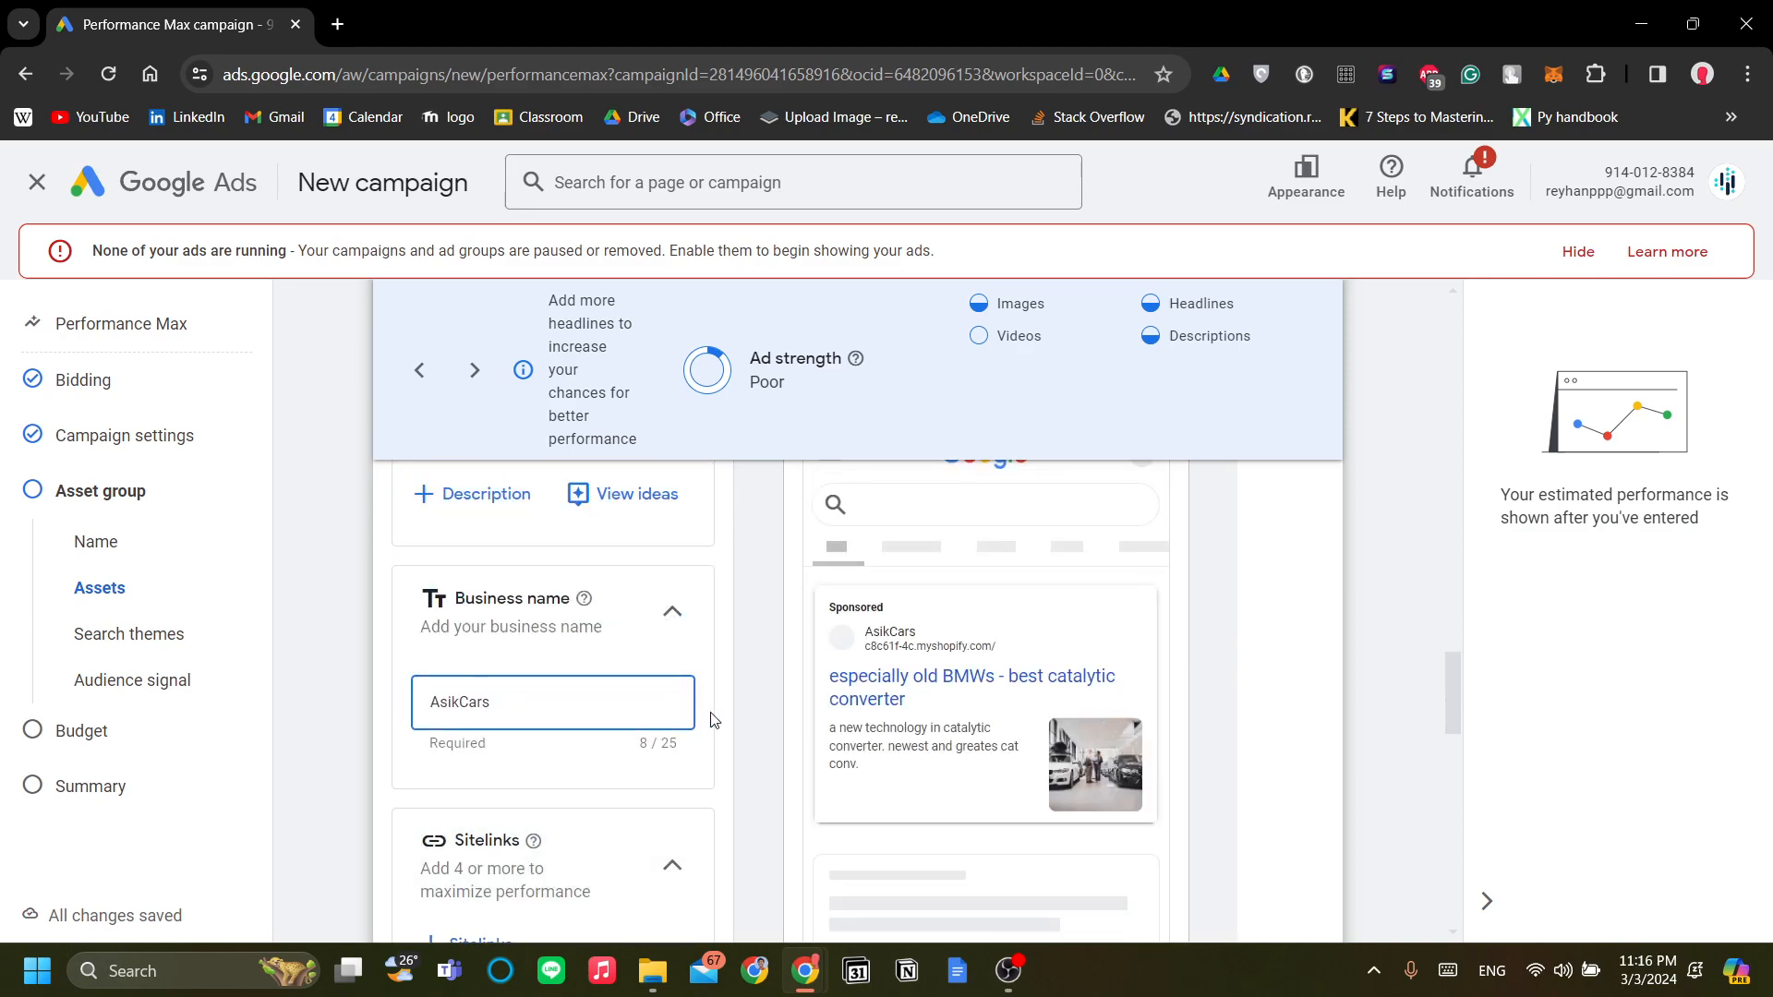
Read the introduction to Signals and add "cars" as a search theme
scroll(757, 720, down, 8)
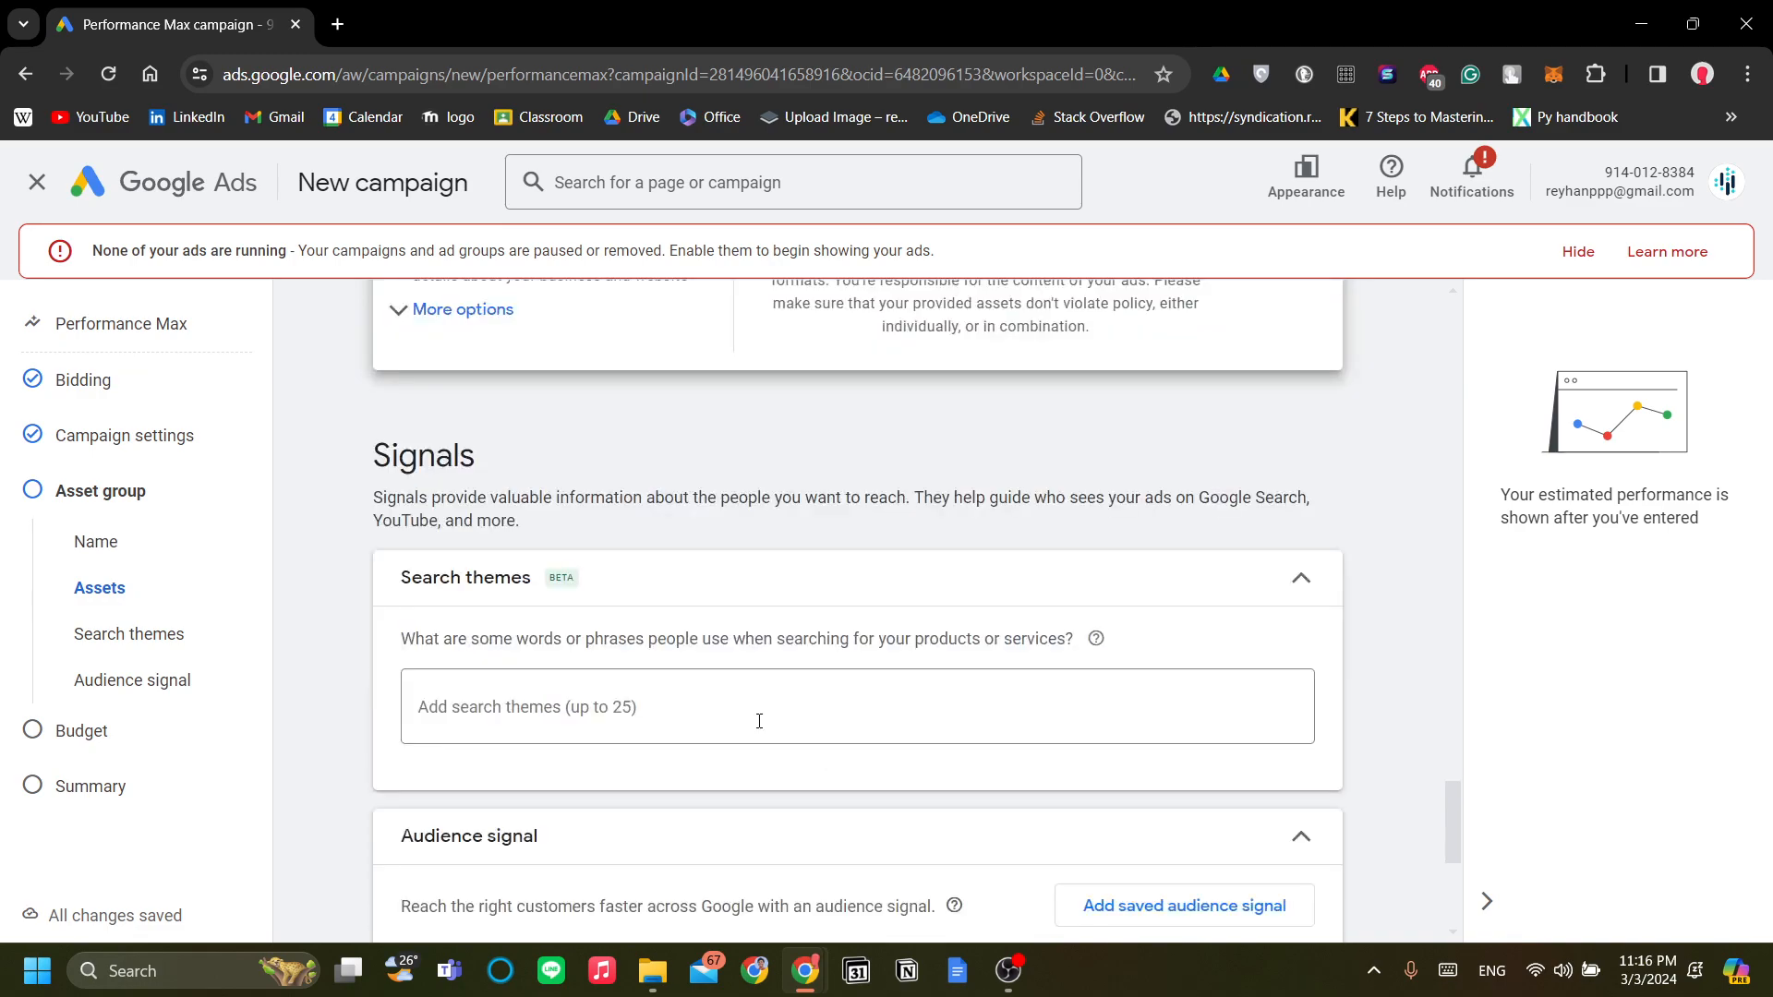
drag(392, 504, 680, 543)
click(680, 543)
click(804, 696)
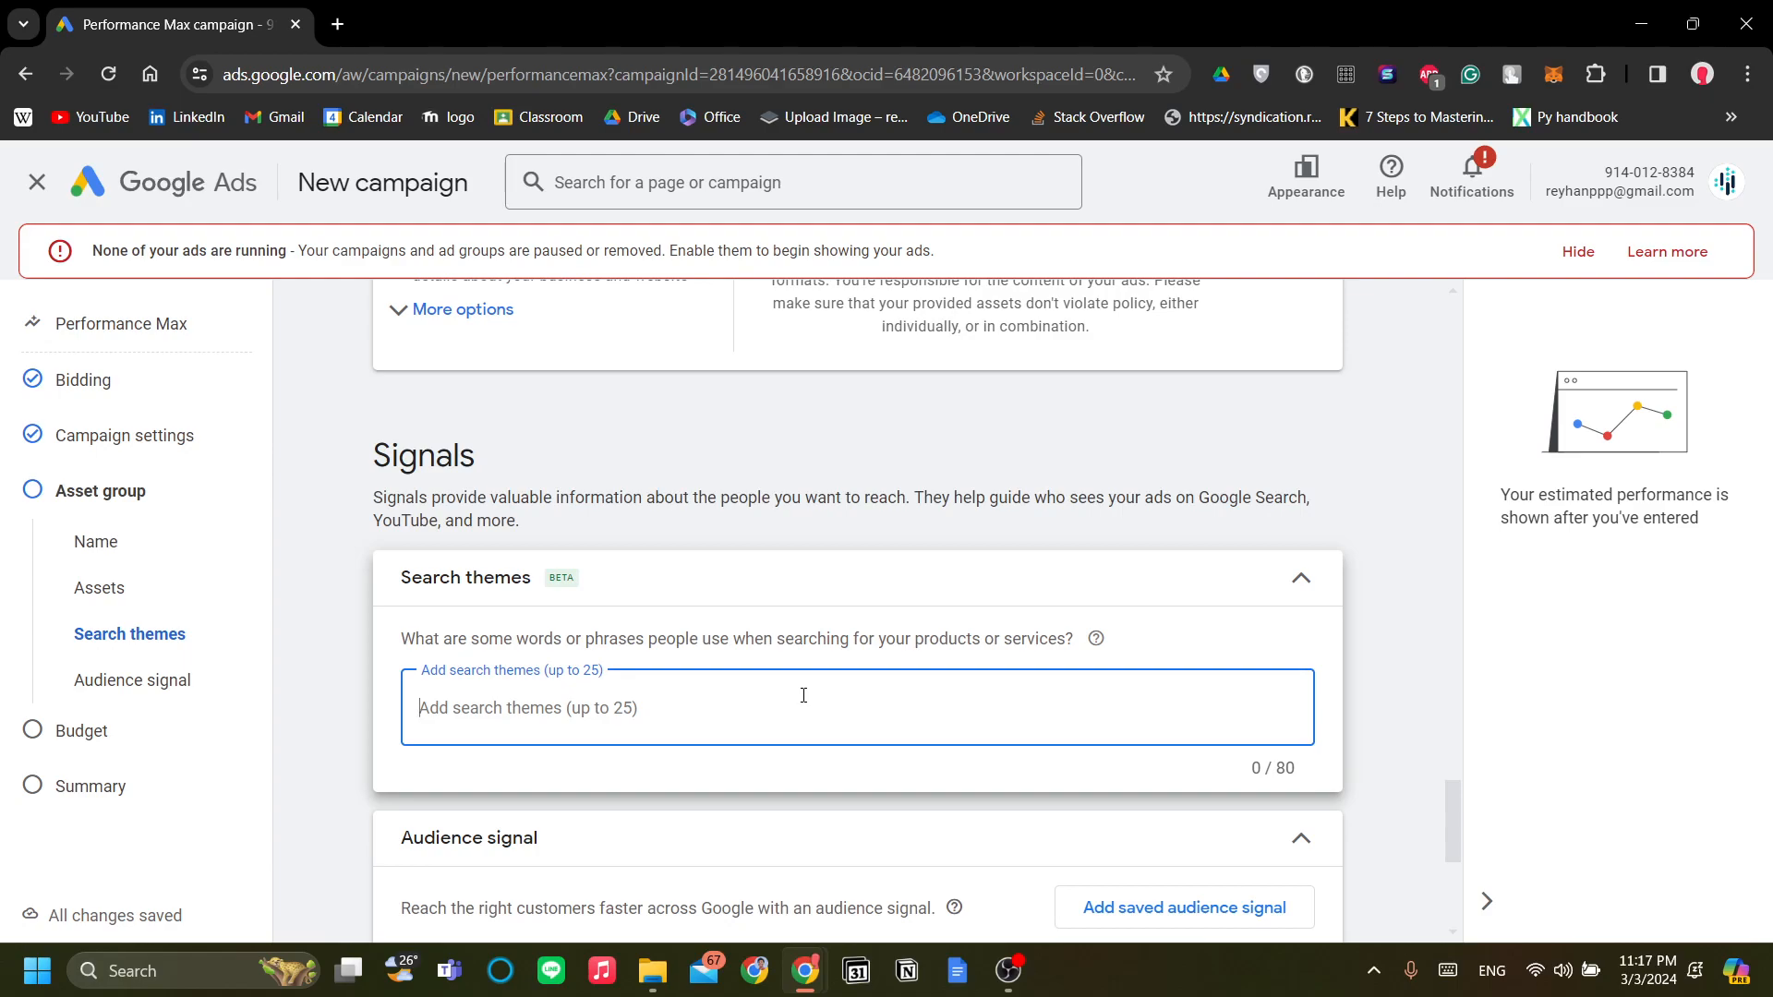
text(cars)
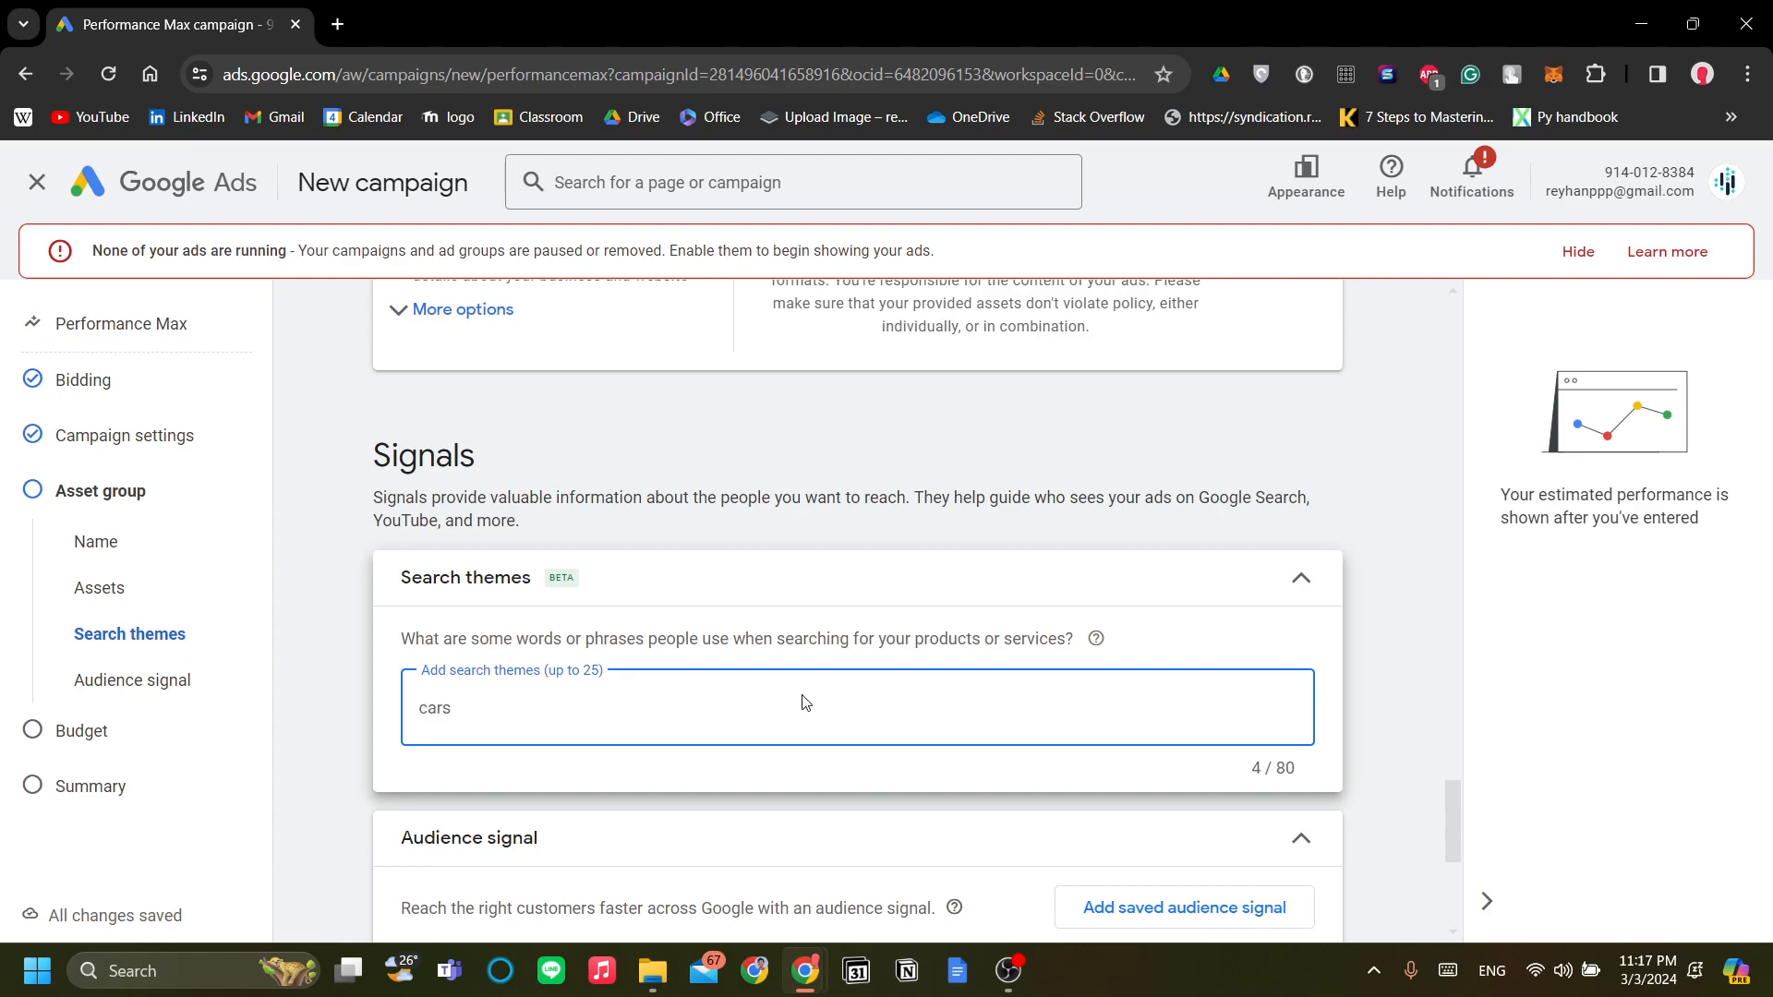
key(Return)
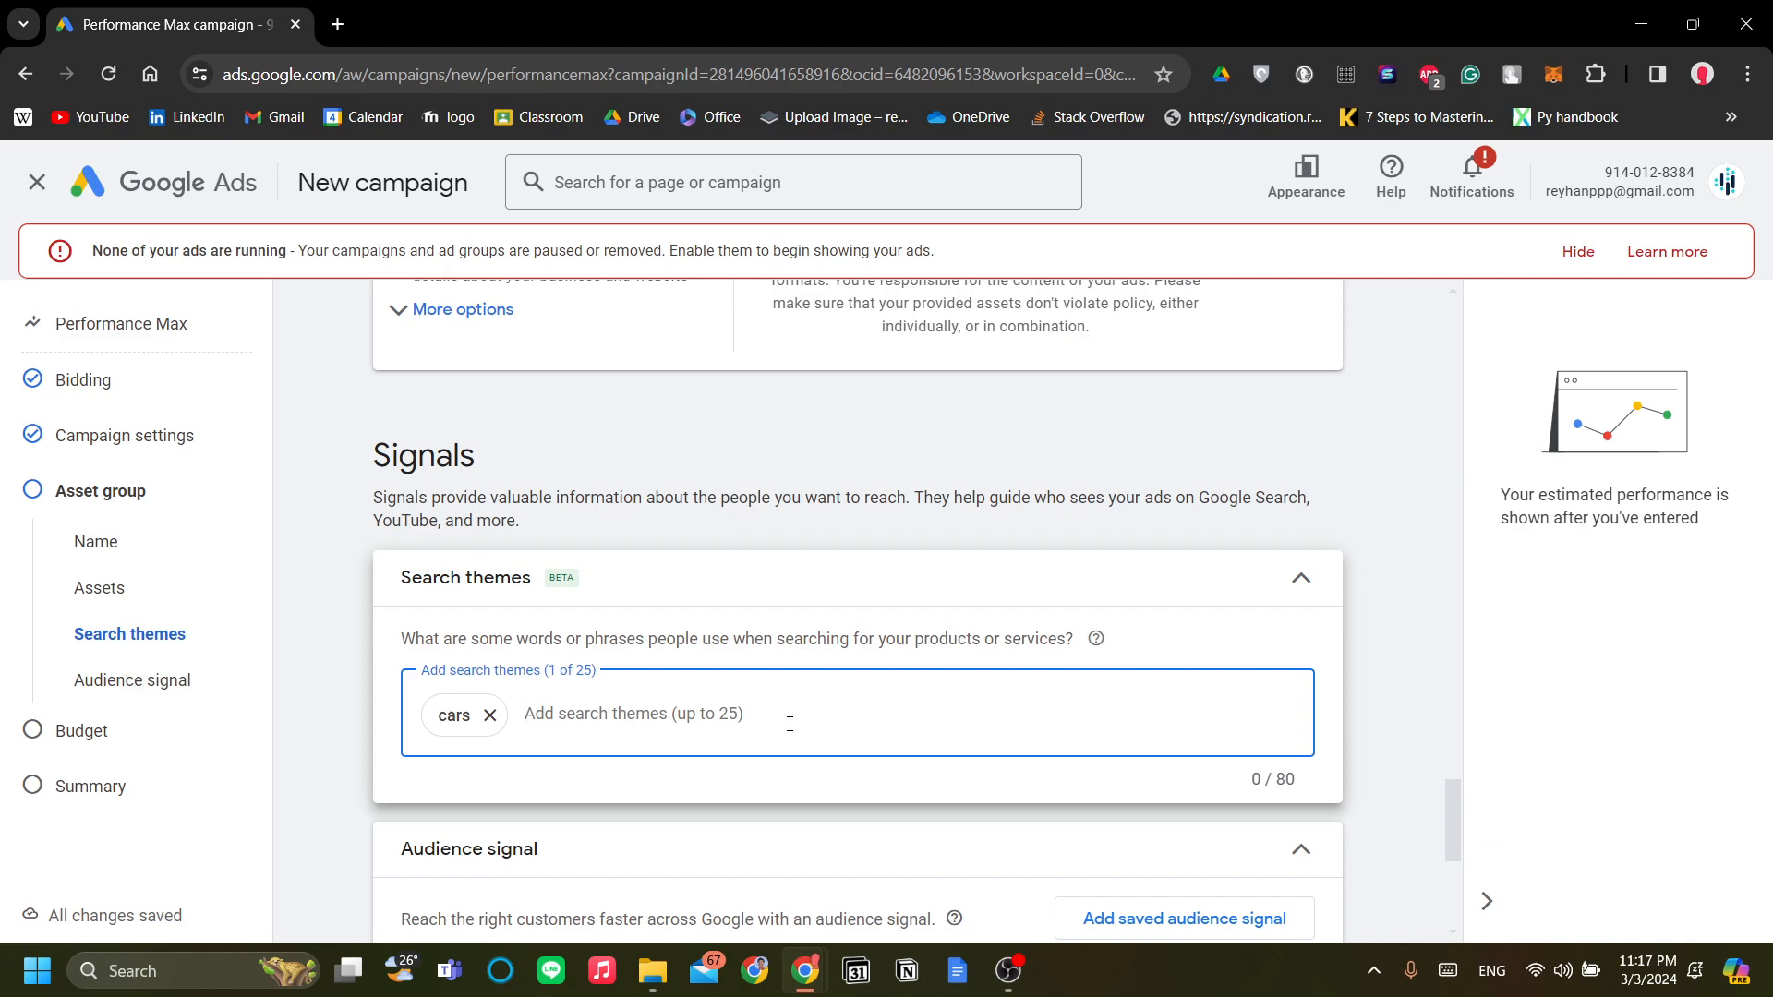
Examine the search themes question and the audience signal options, including first-party data segments and additional signals
scroll(789, 723, up, 9)
scroll(789, 730, down, 8)
scroll(789, 730, down, 1)
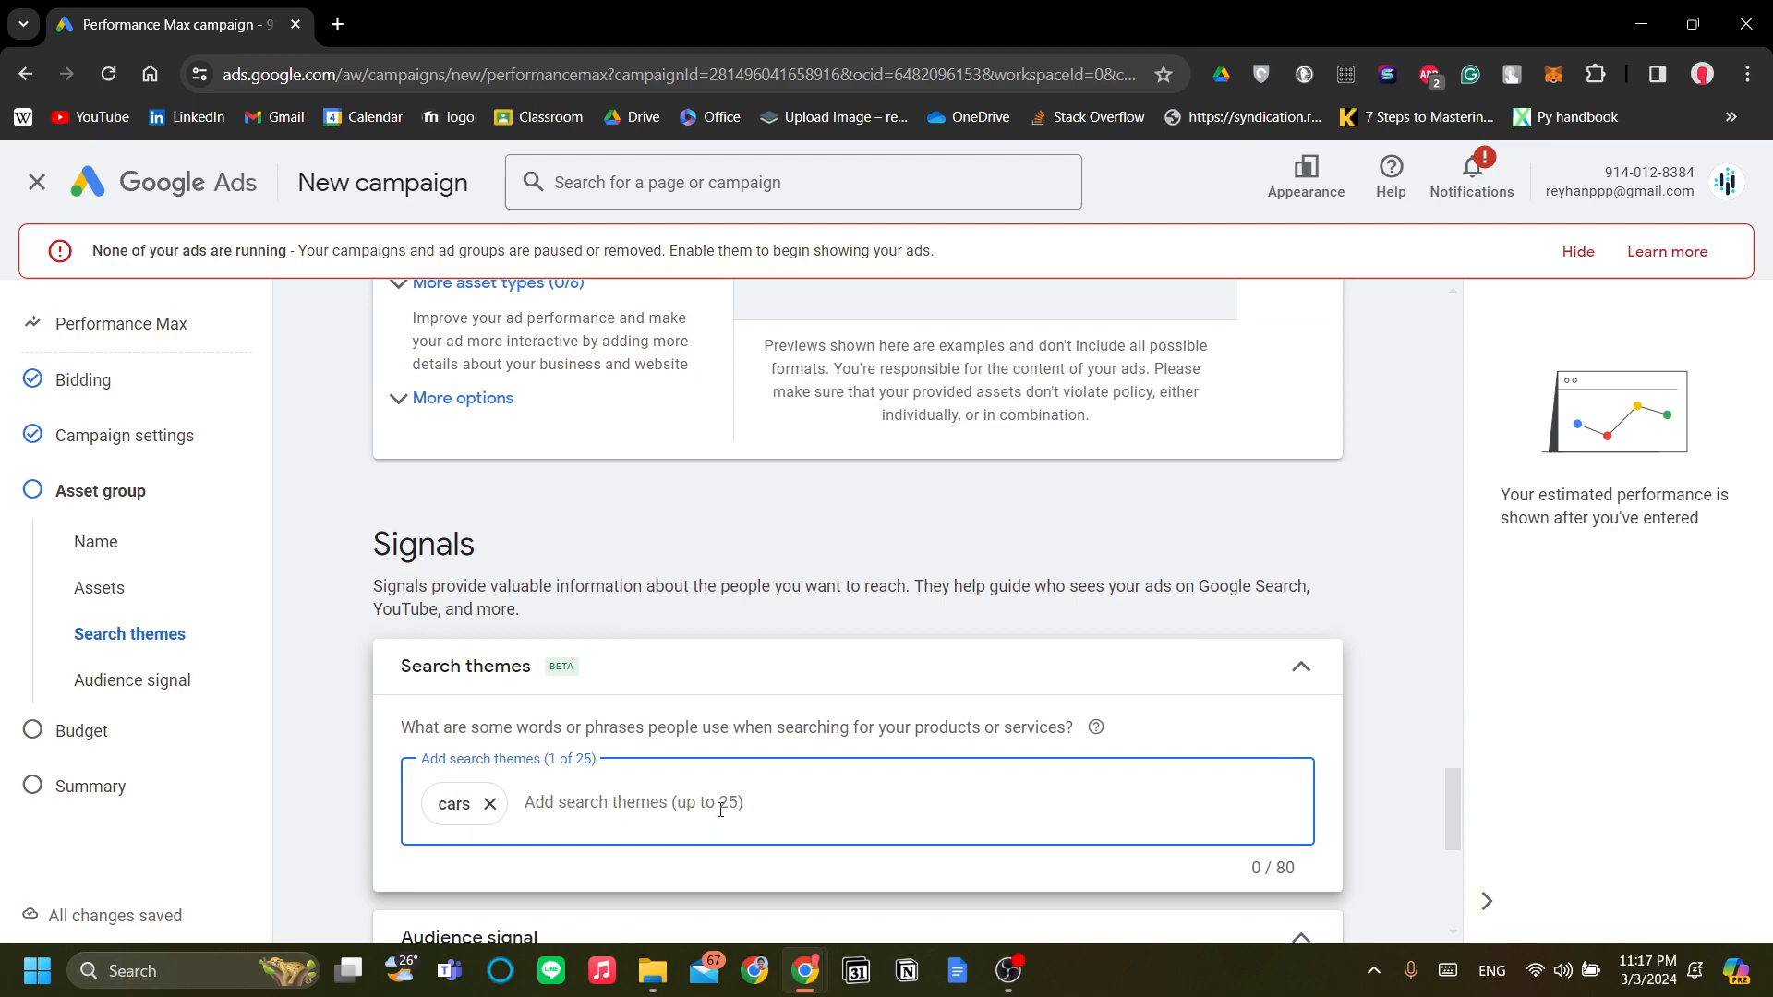
scroll(784, 839, down, 4)
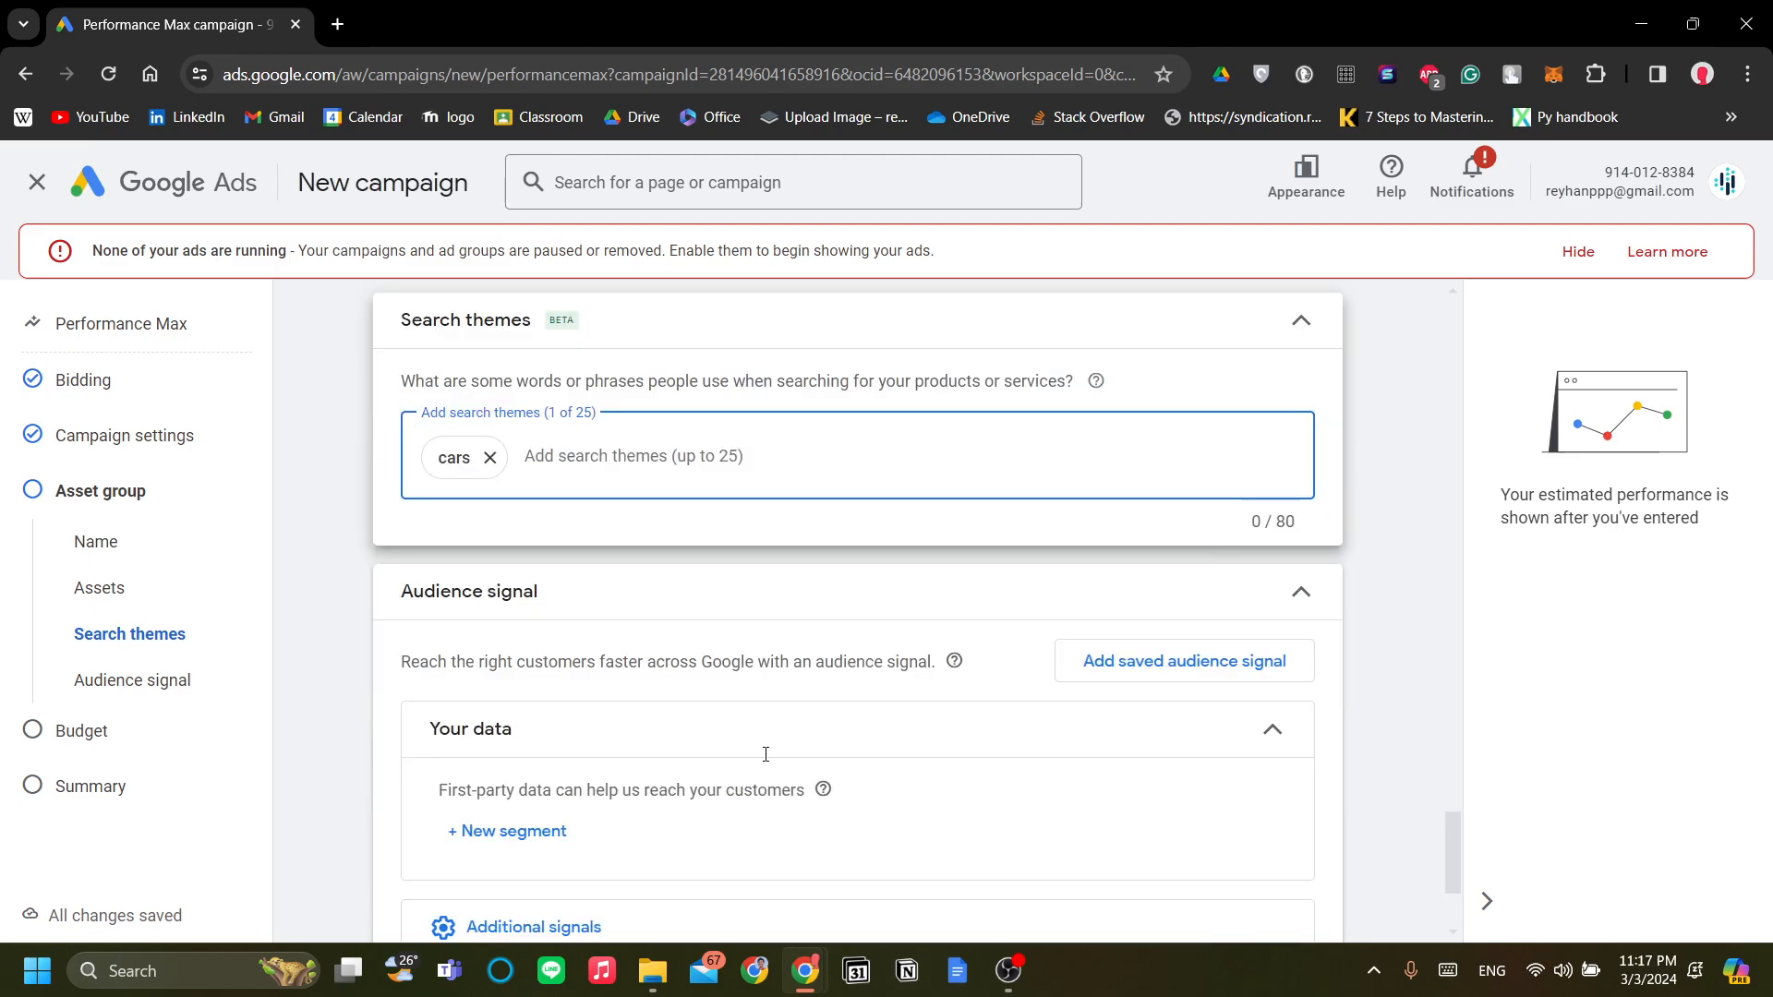
scroll(1053, 557, down, 1)
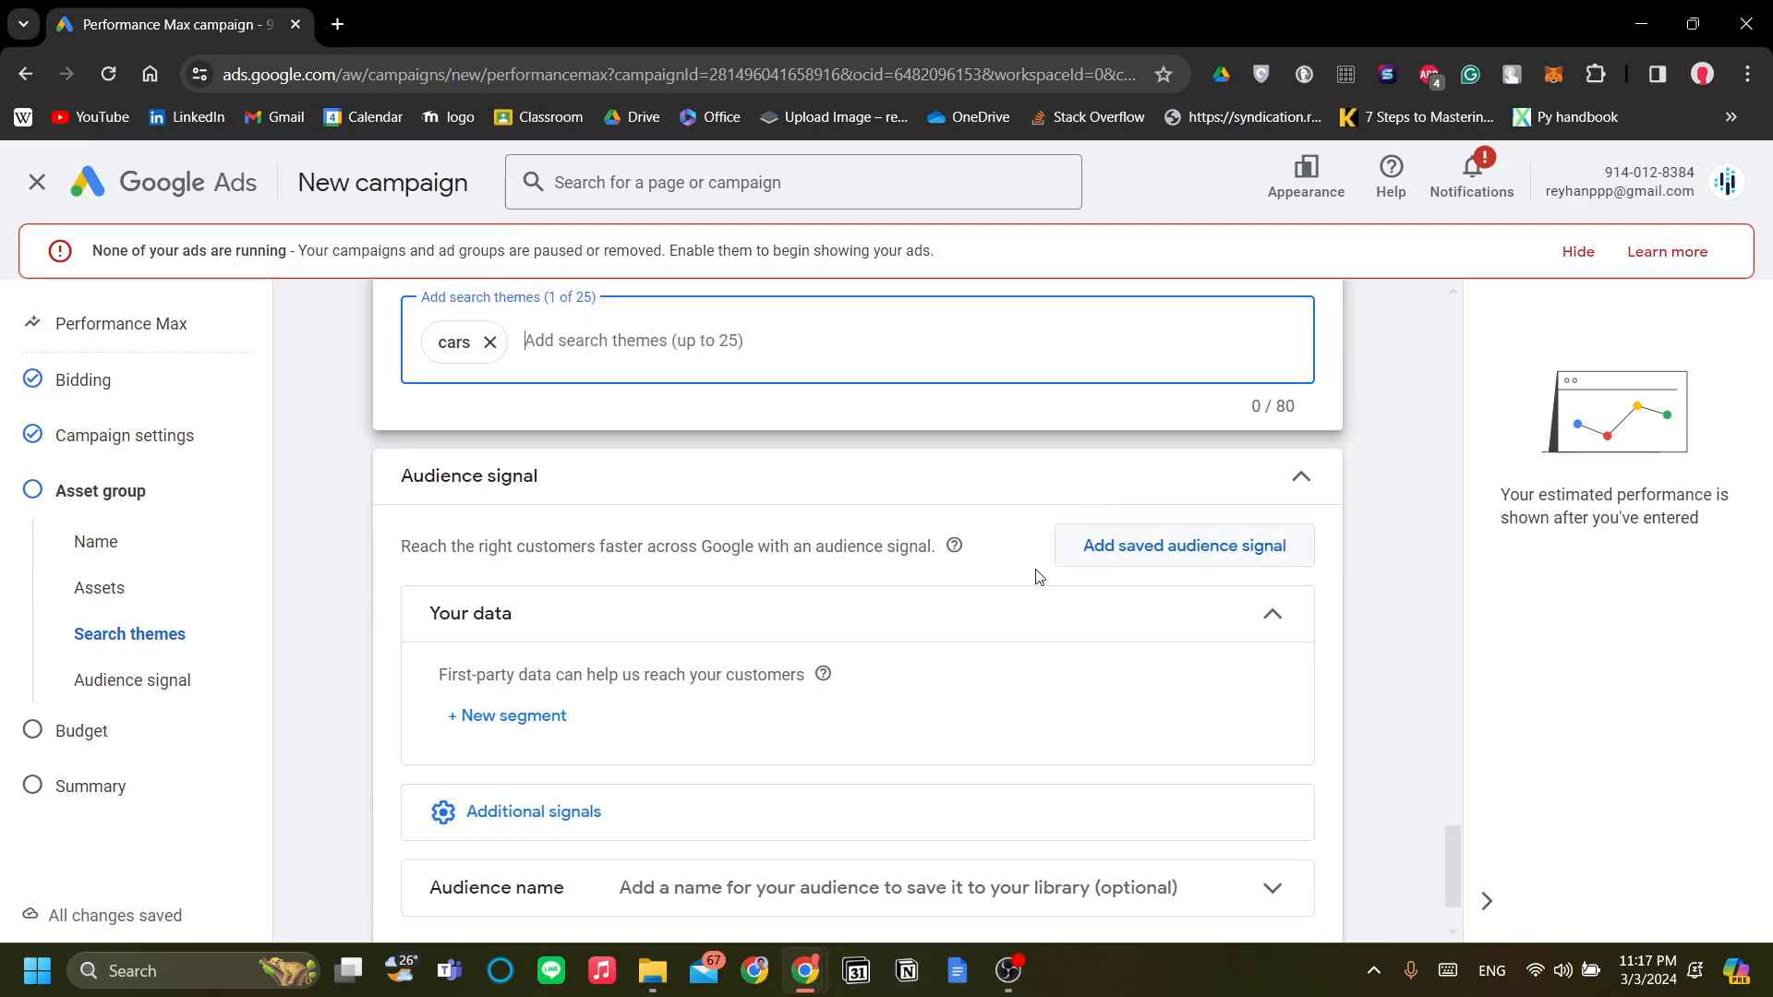
scroll(860, 682, up, 3)
drag(1205, 498, 746, 470)
click(747, 468)
click(752, 466)
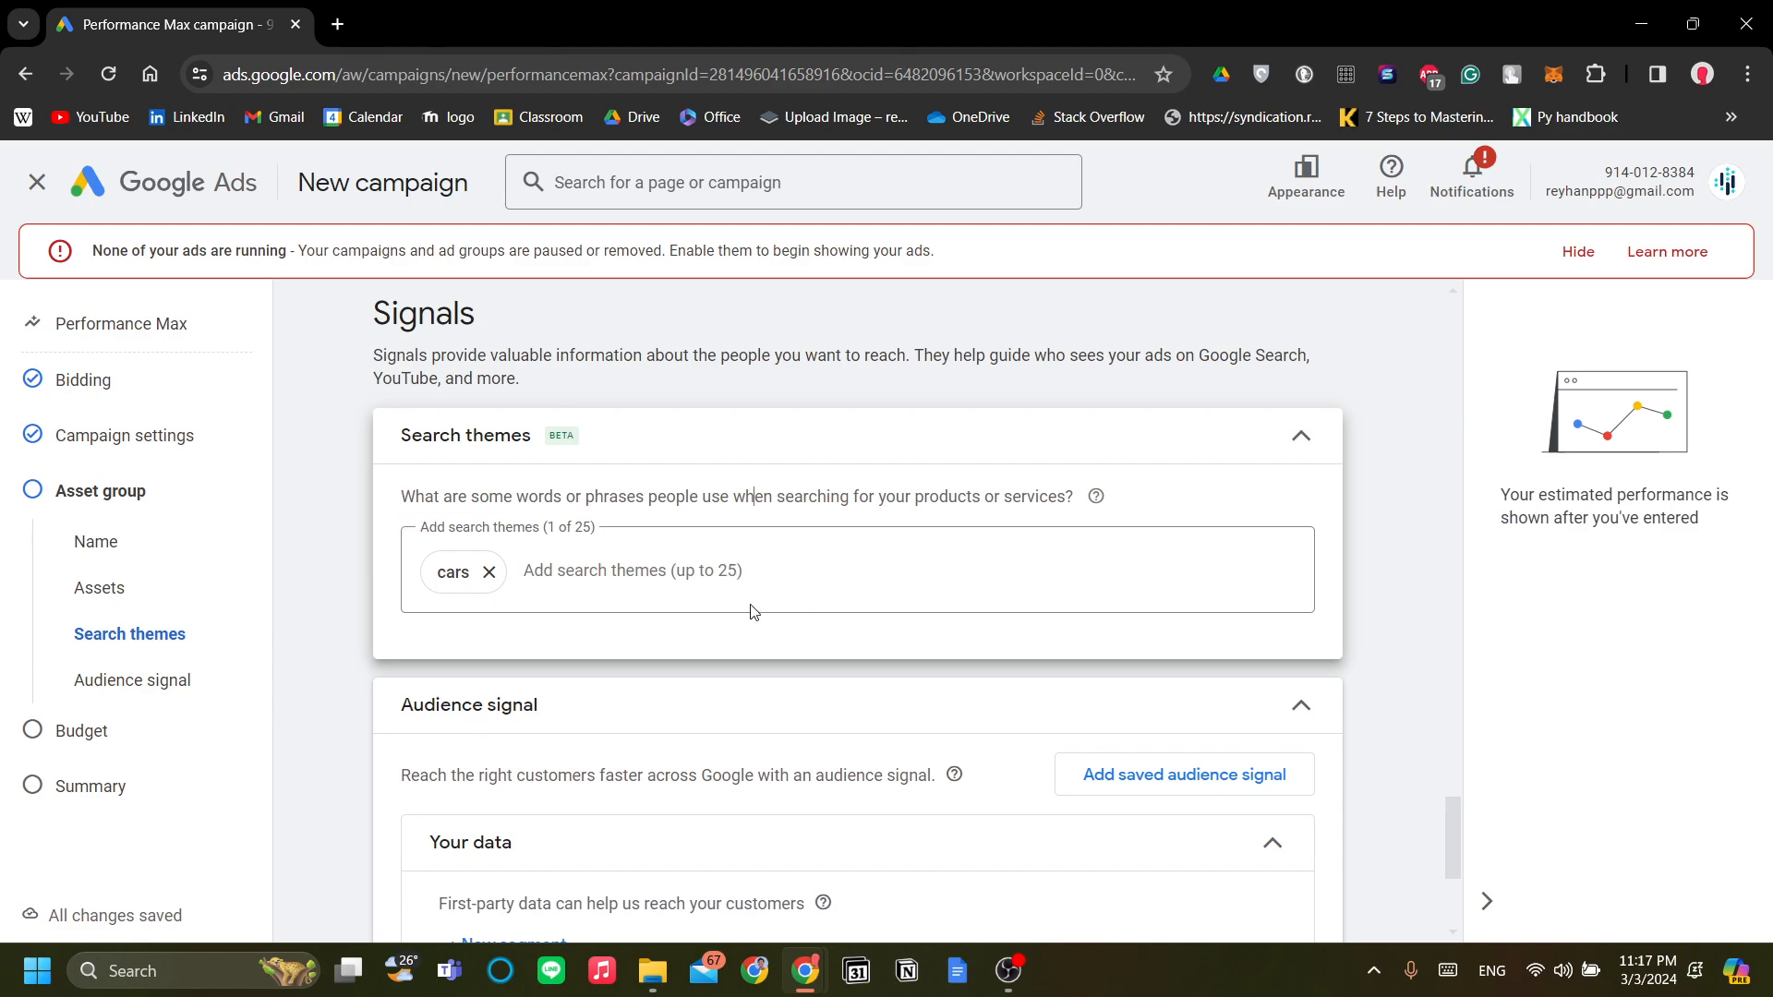
scroll(711, 591, down, 3)
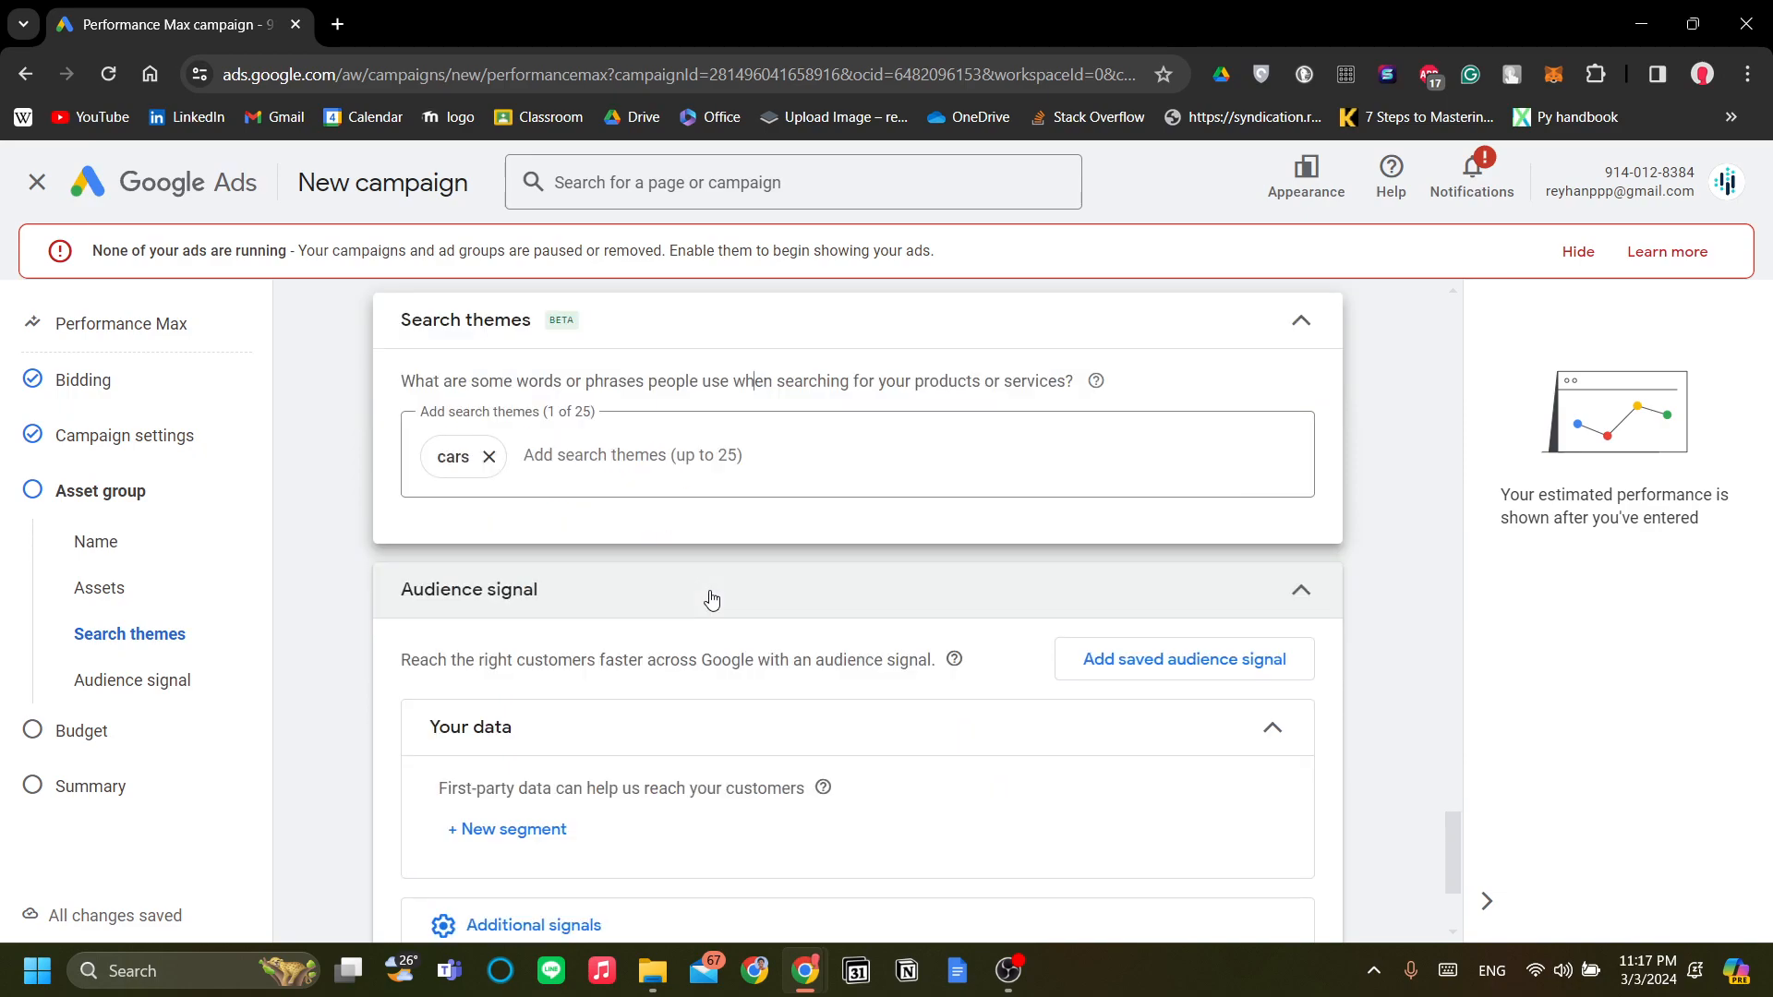
scroll(711, 590, up, 3)
scroll(711, 591, up, 3)
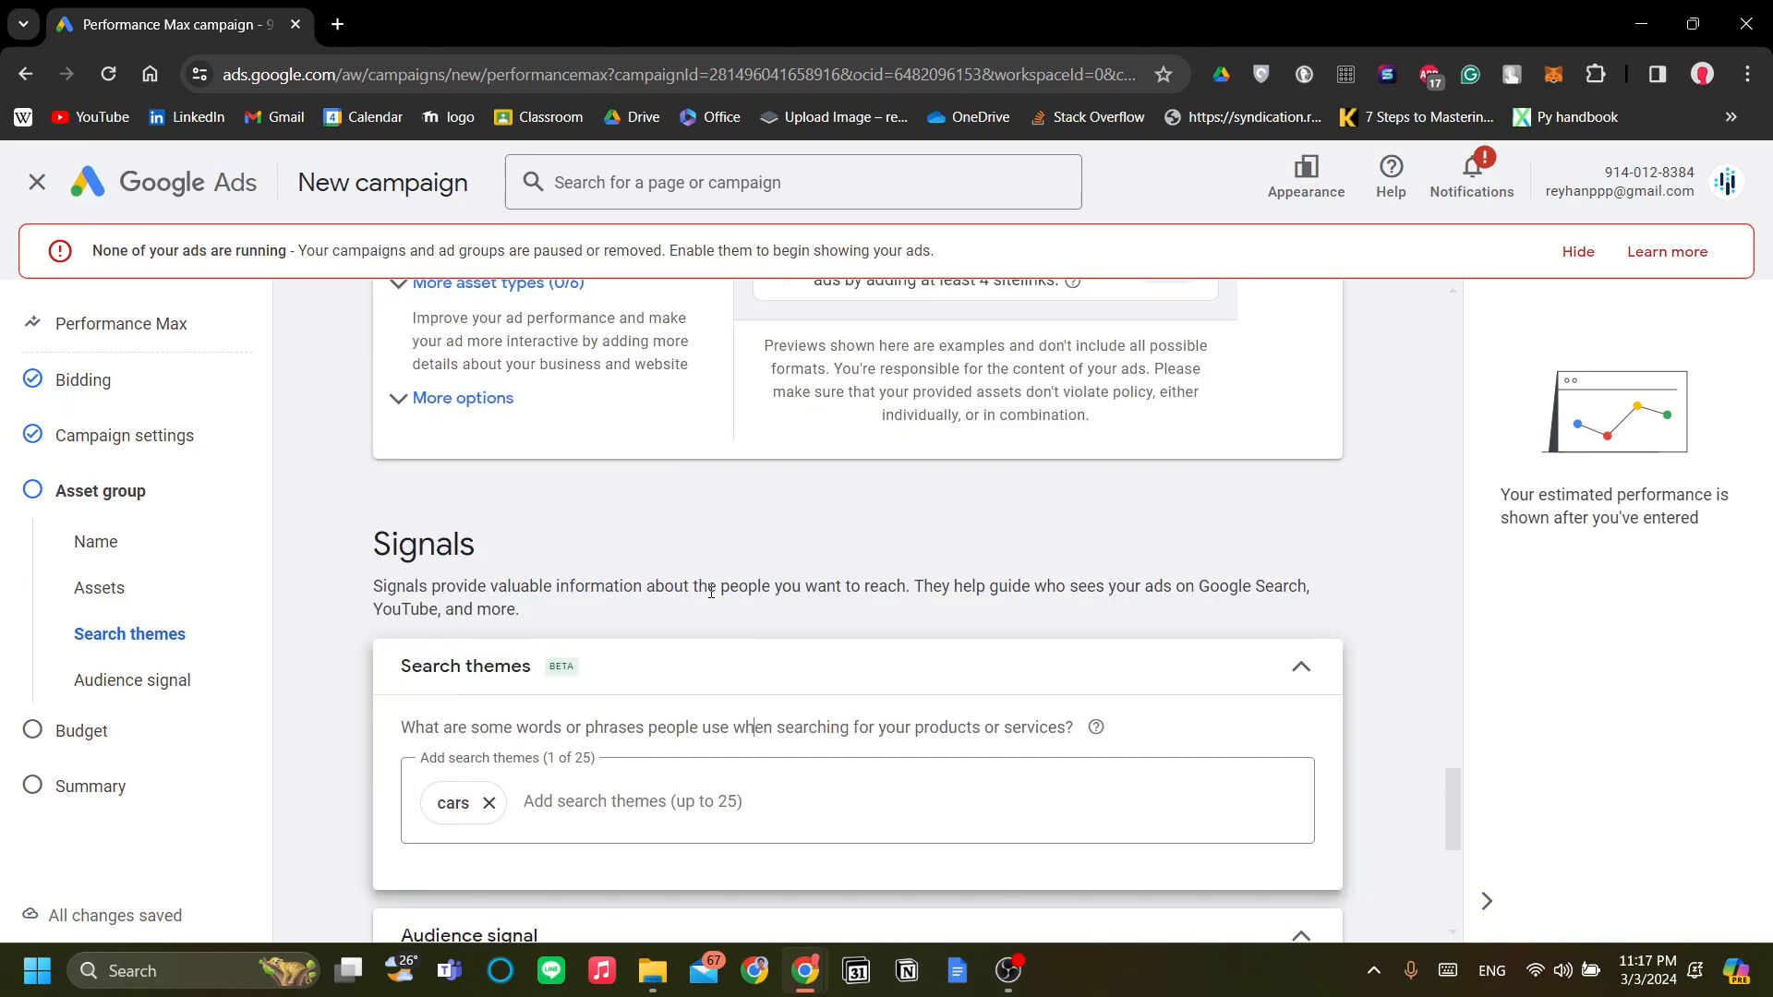
scroll(711, 591, up, 3)
scroll(711, 591, down, 4)
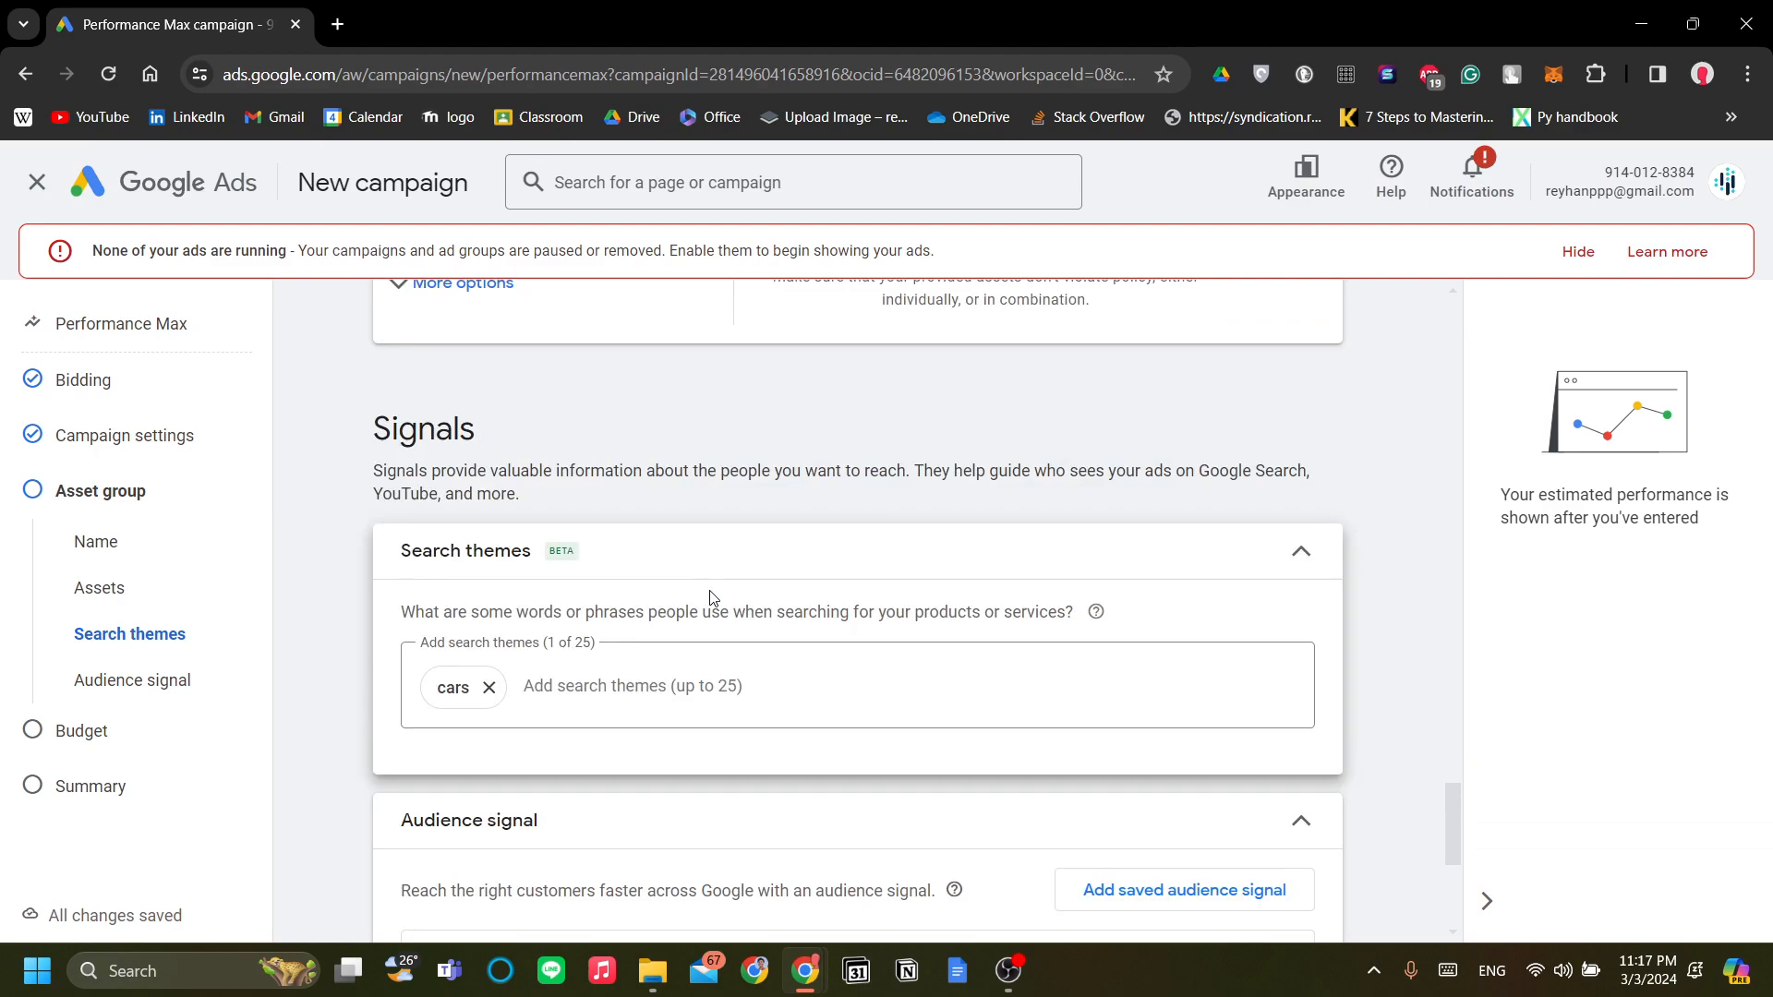
Finish the asset group without an audience signal, set the average daily budget to IDR 1000, and continue to the campaign summary
scroll(711, 596, down, 5)
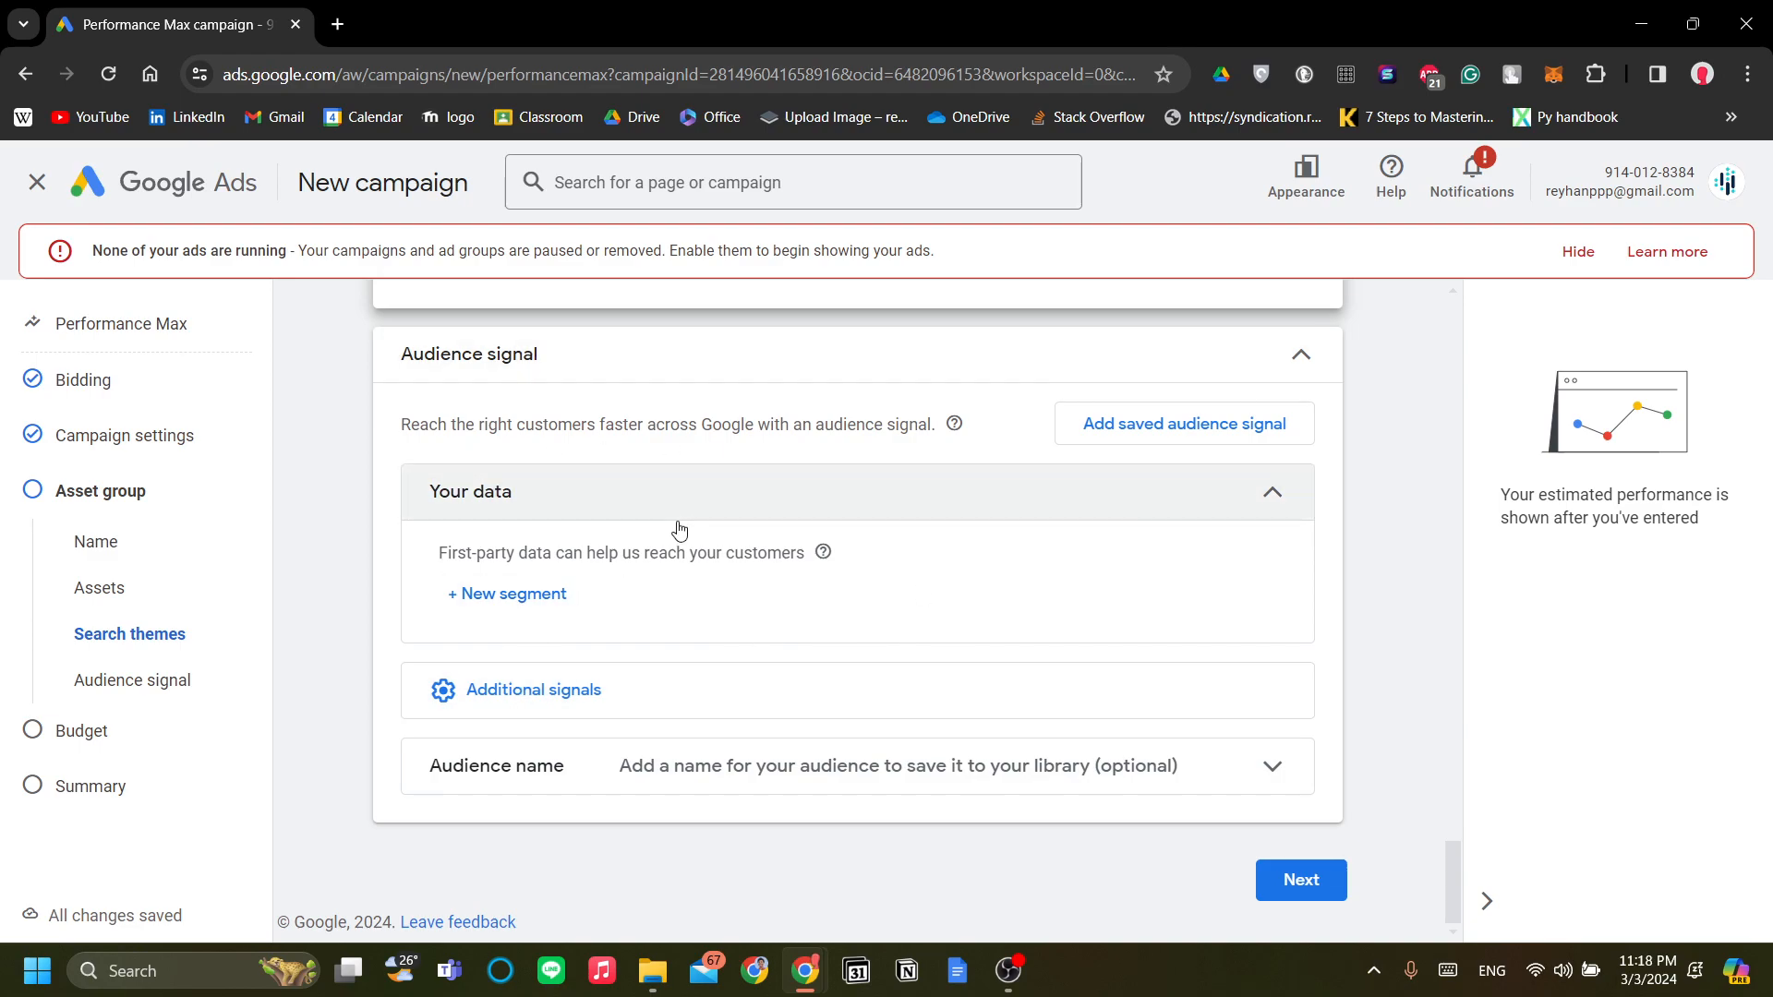
click(1300, 891)
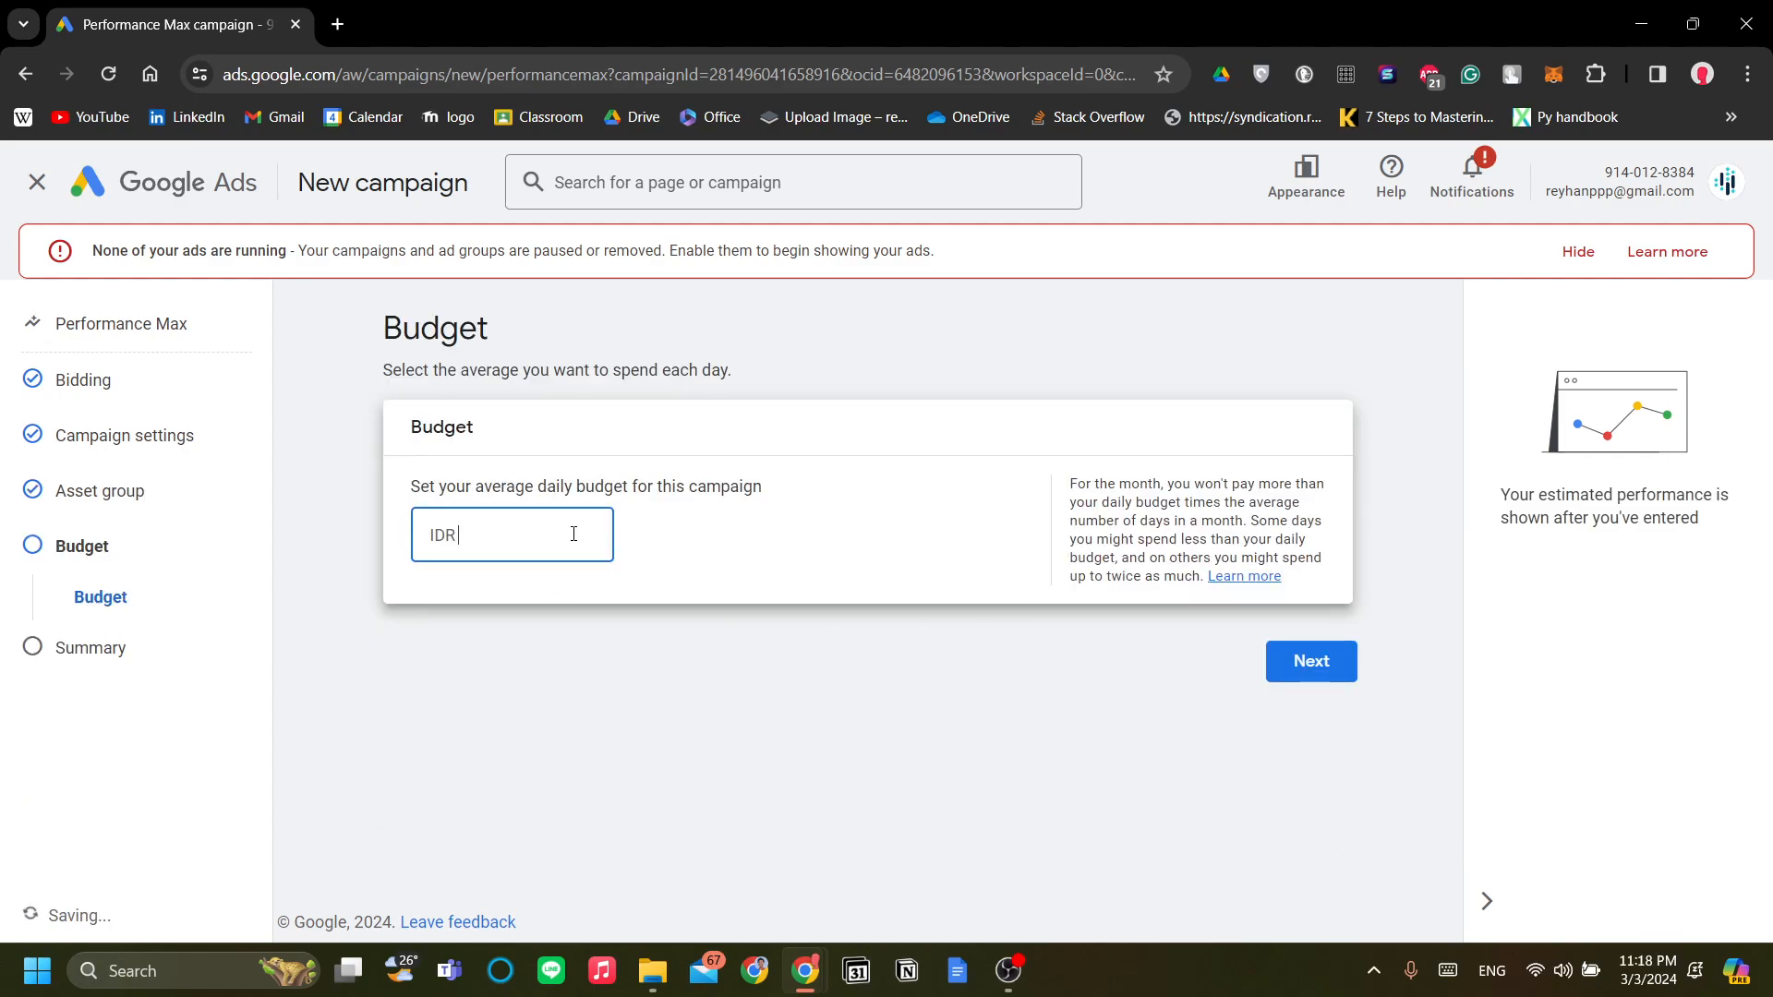
text(1000)
click(694, 706)
click(1329, 666)
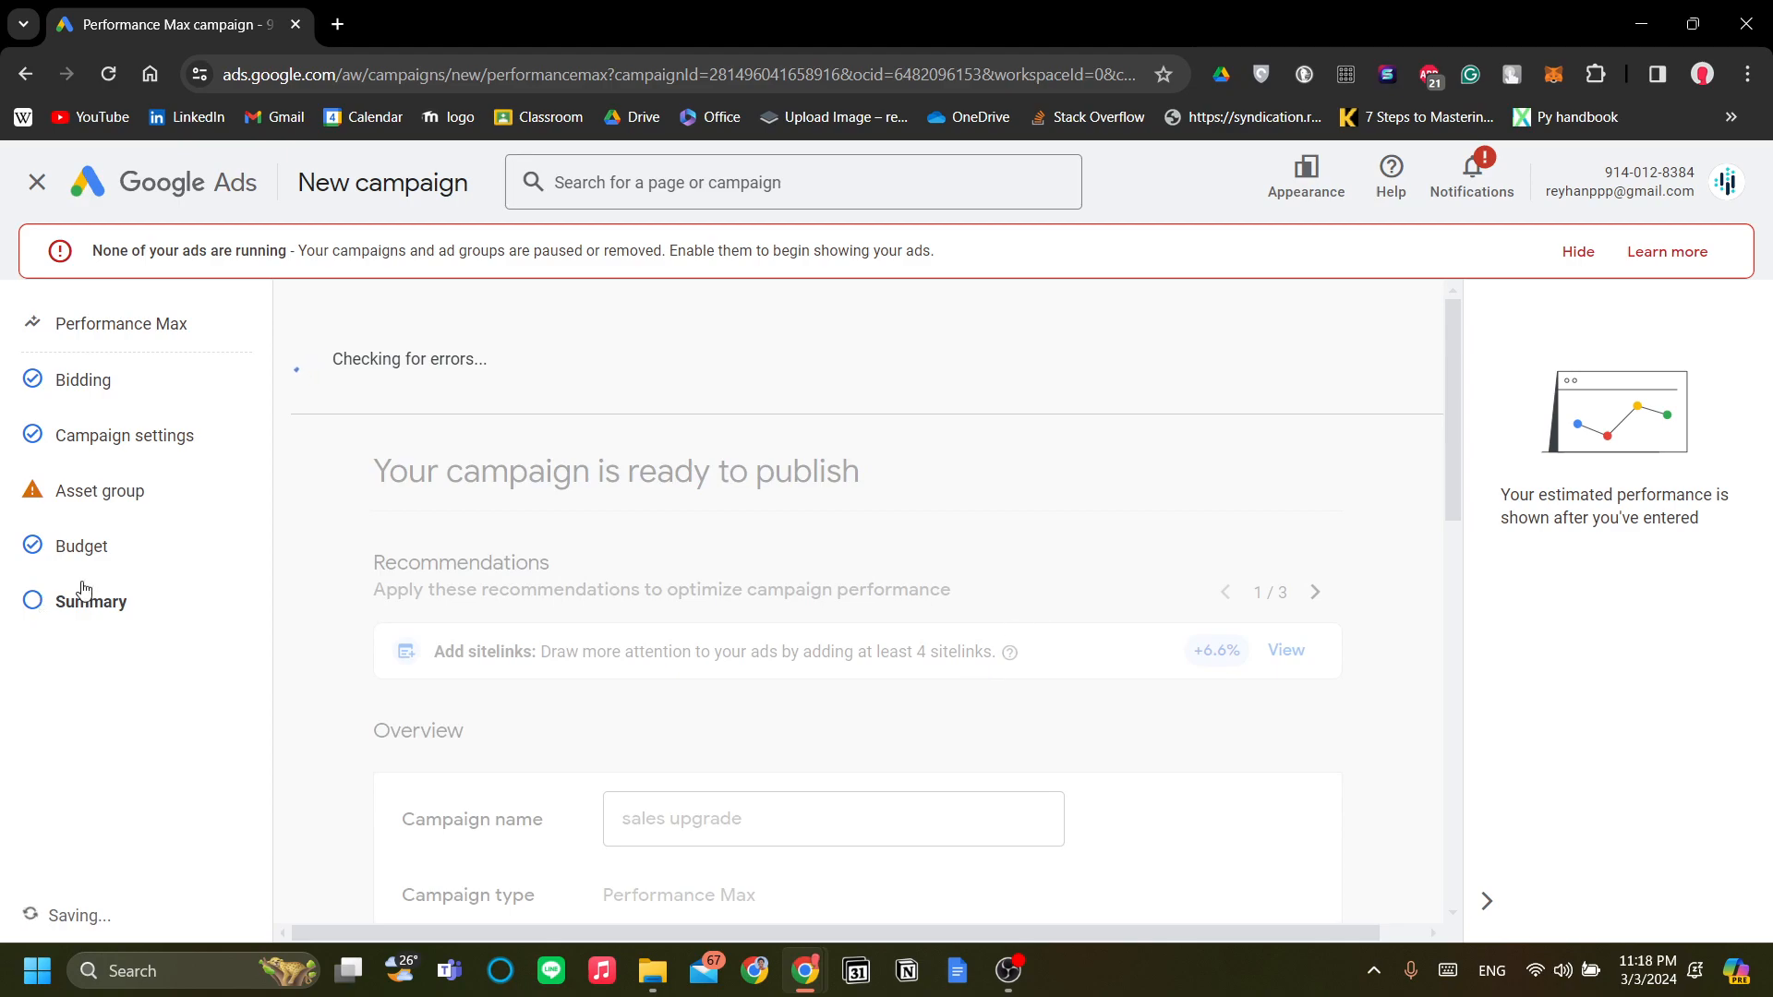
Review the campaign summary, from the recommendations and overview through bidding, campaign settings, asset group and budget
scroll(1016, 665, down, 1)
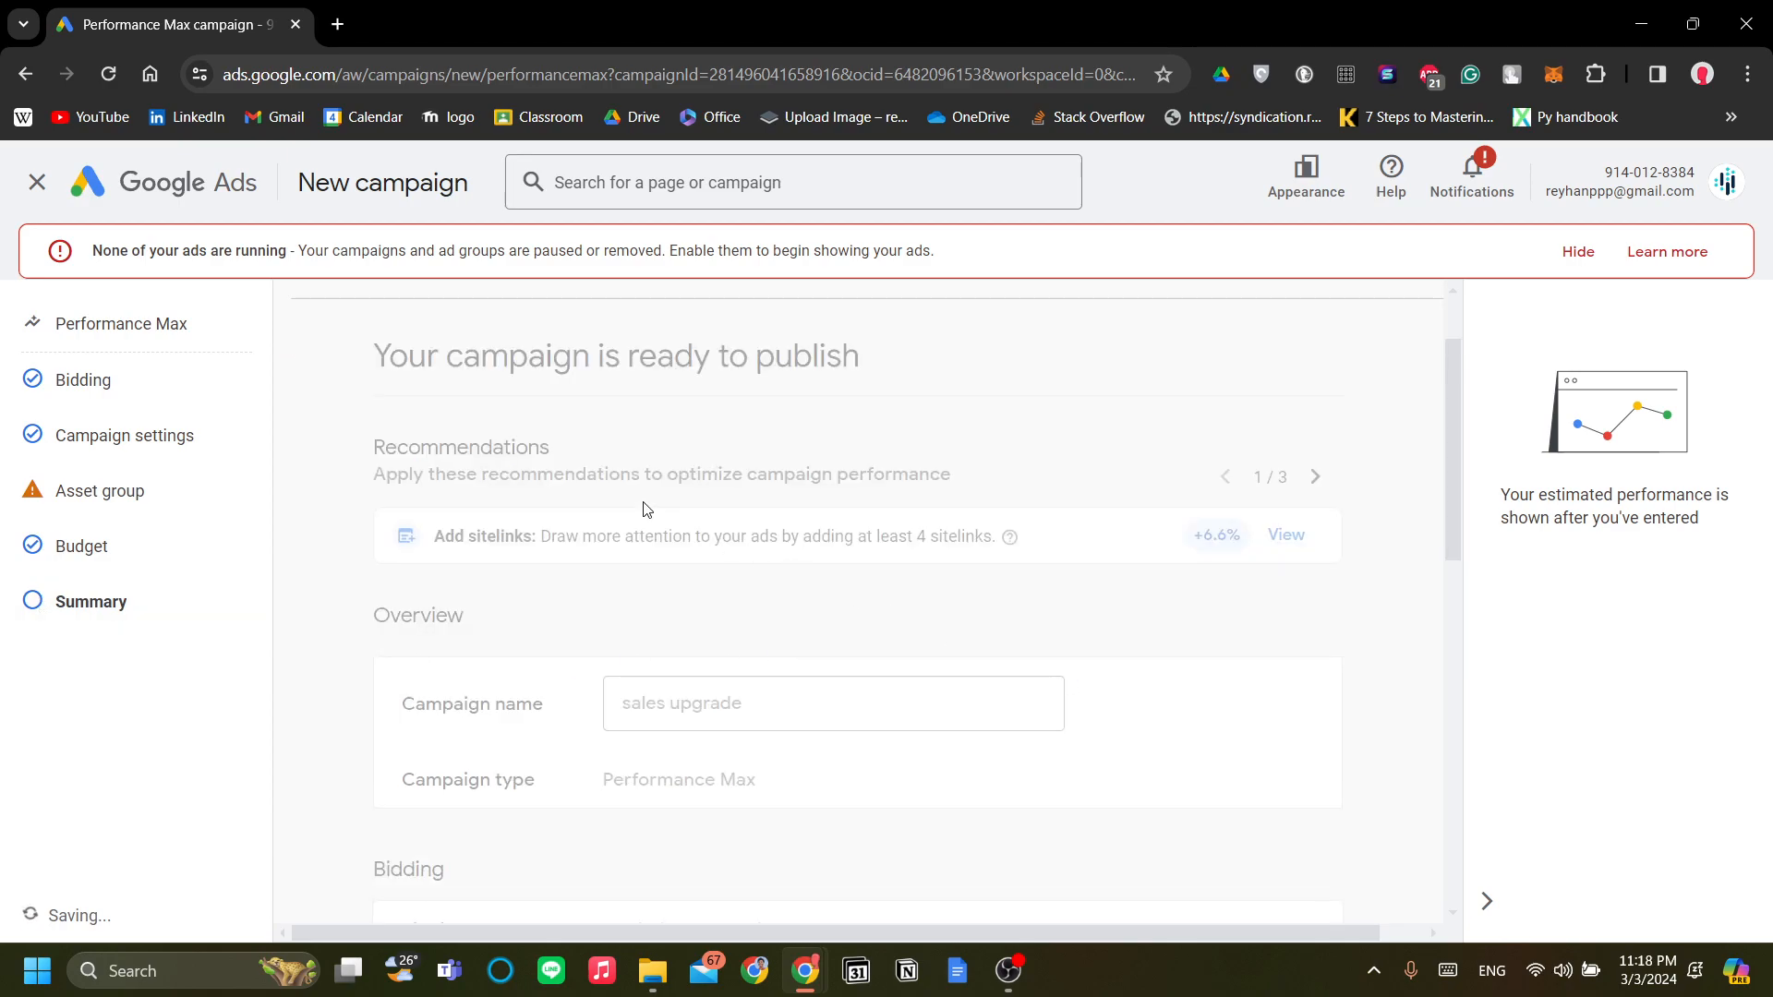
scroll(909, 696, up, 1)
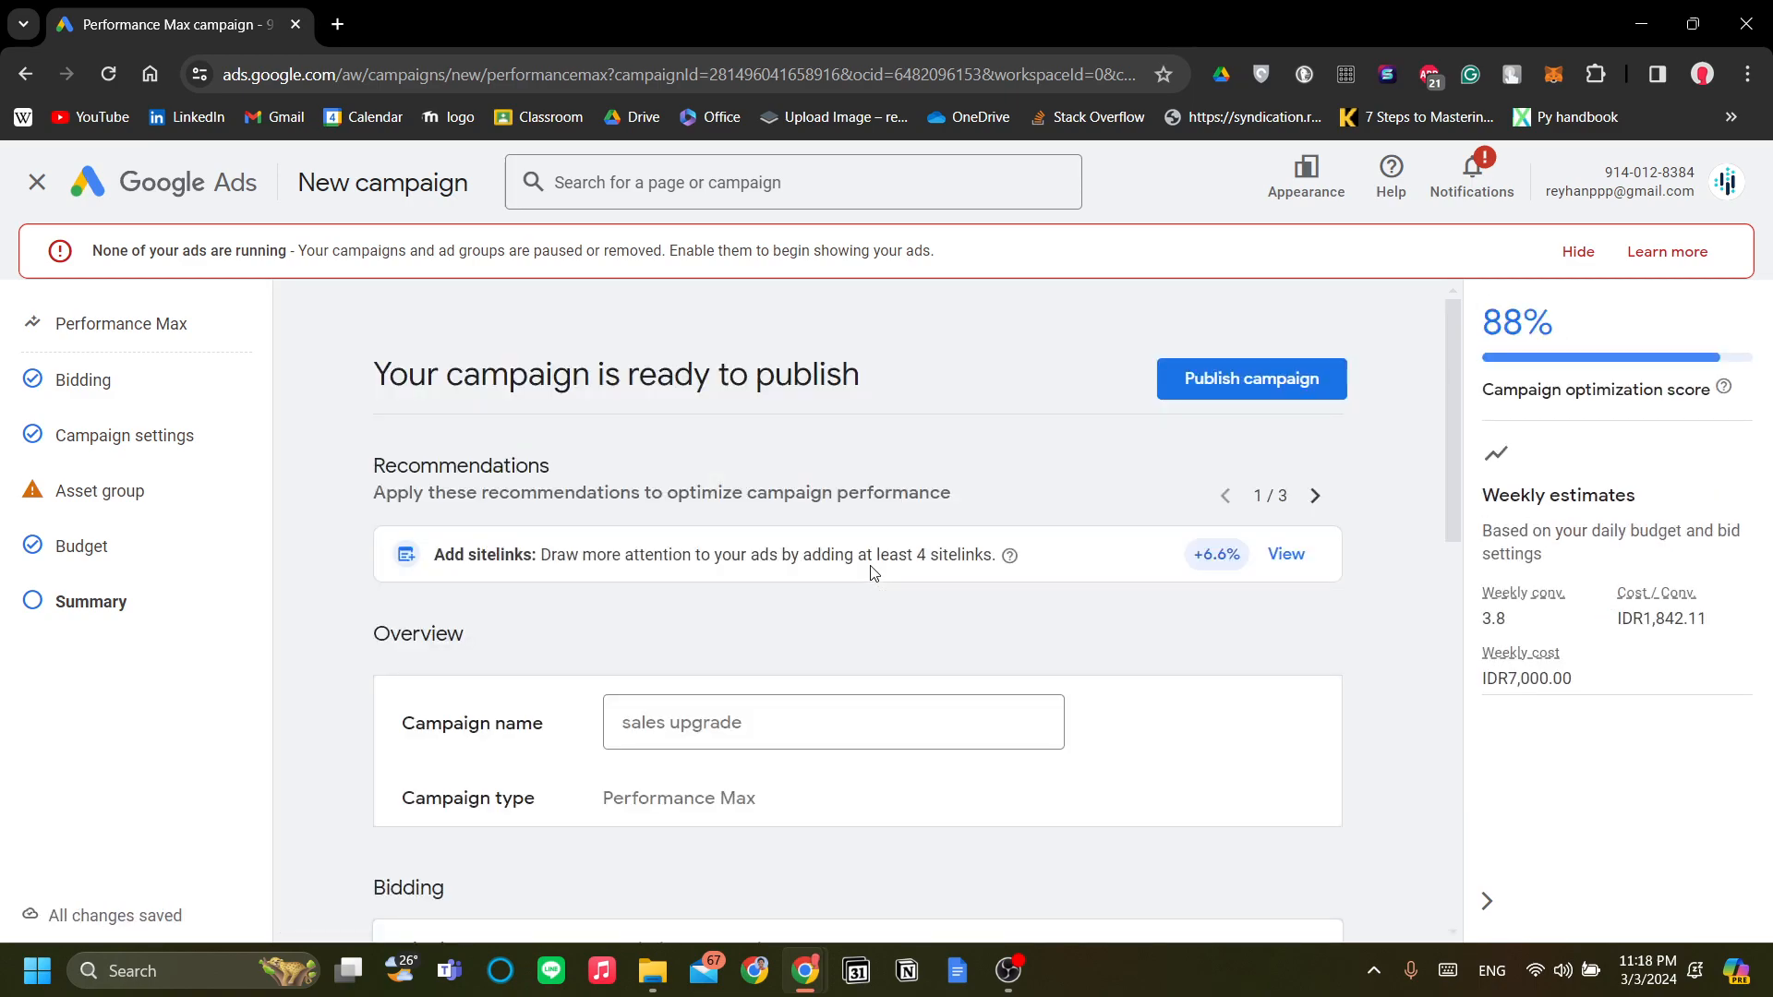
scroll(851, 555, down, 1)
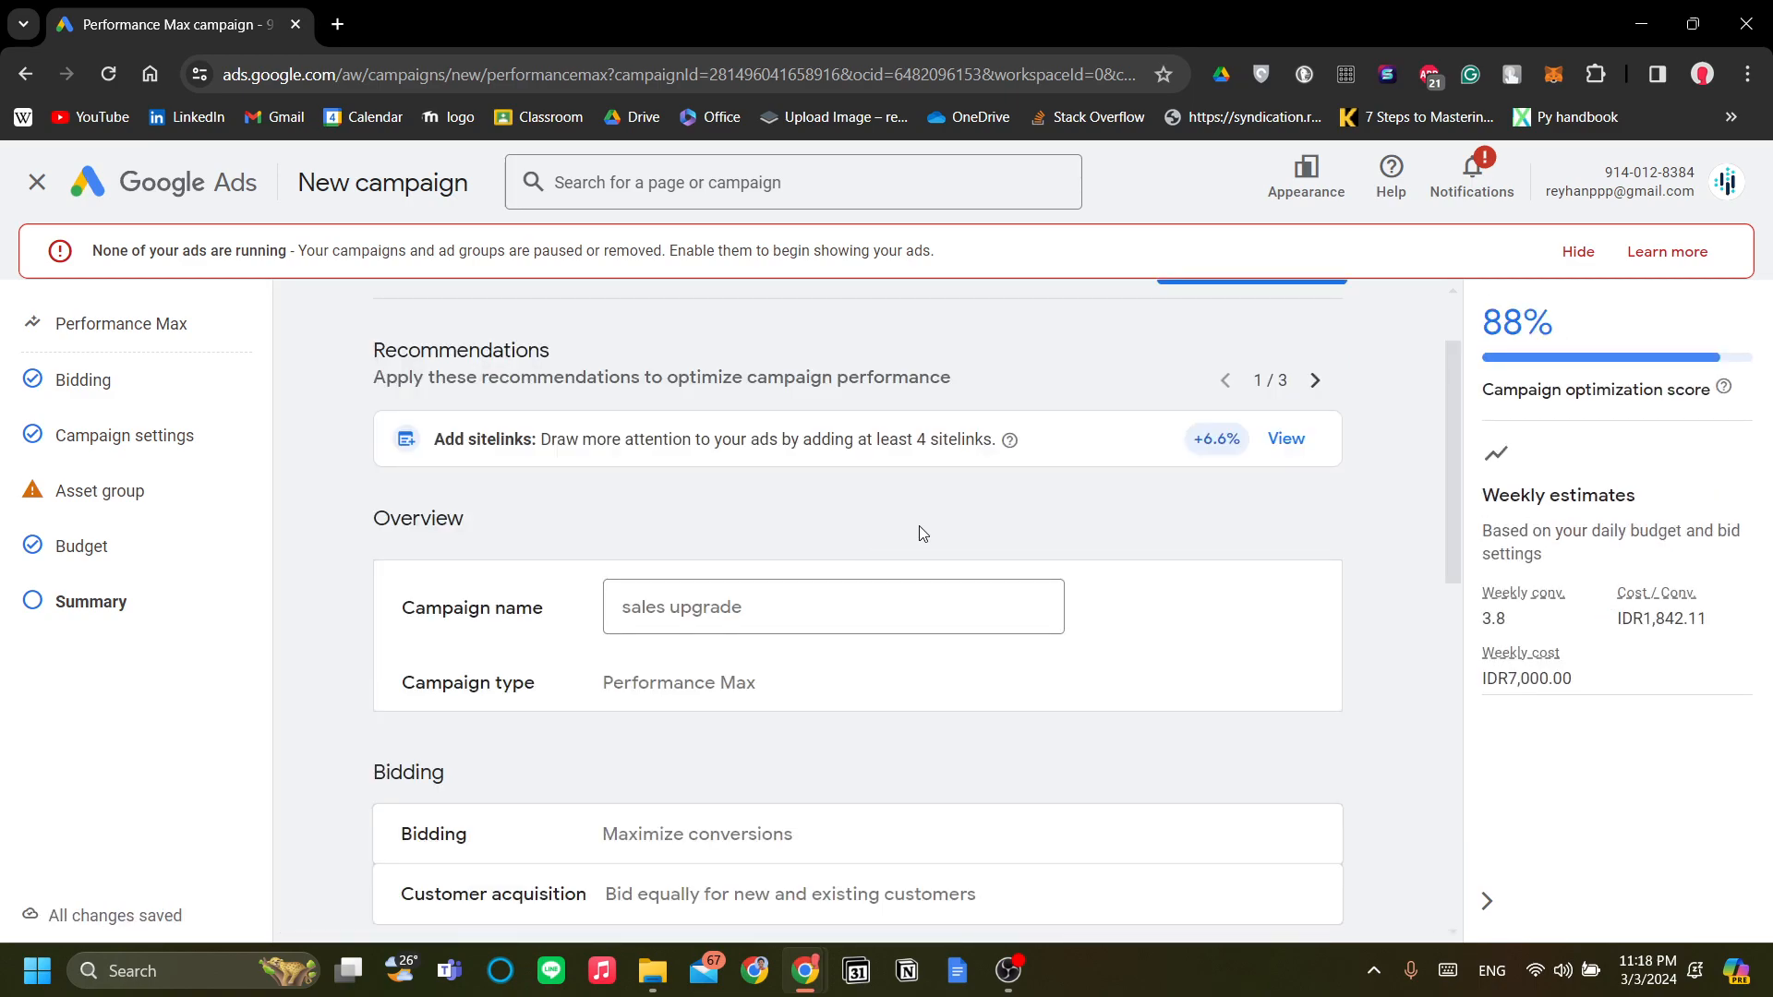
scroll(794, 475, down, 1)
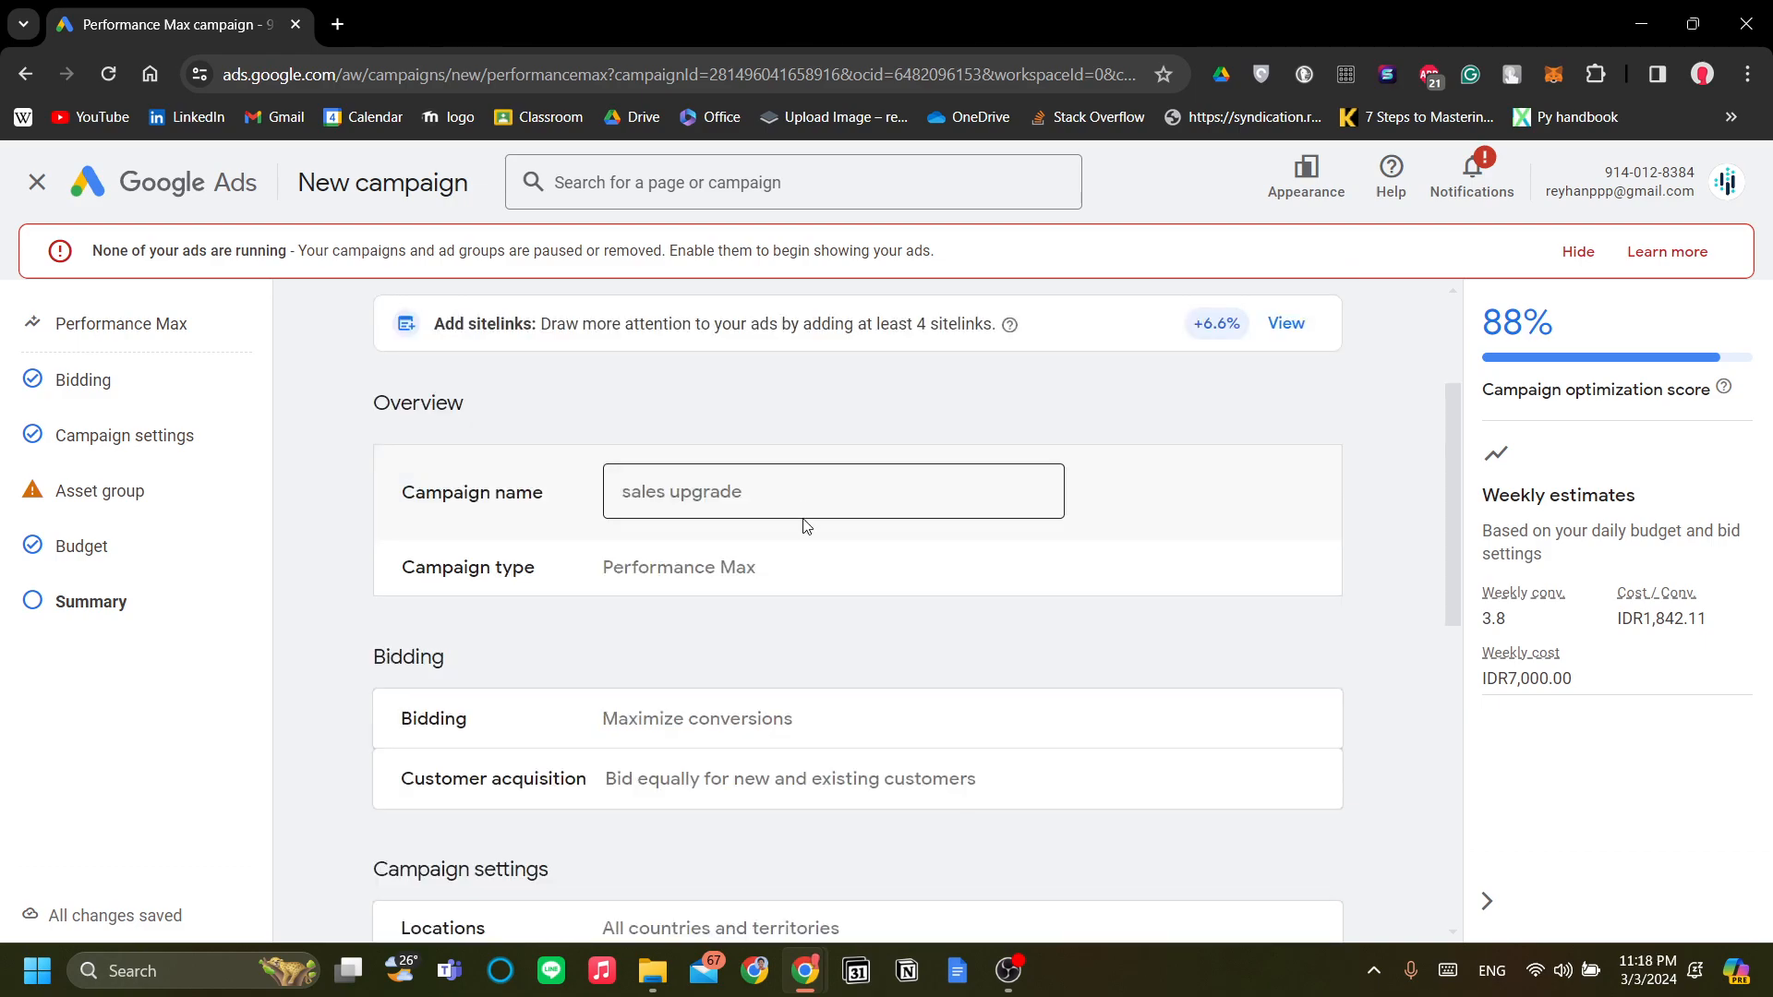
scroll(806, 524, up, 2)
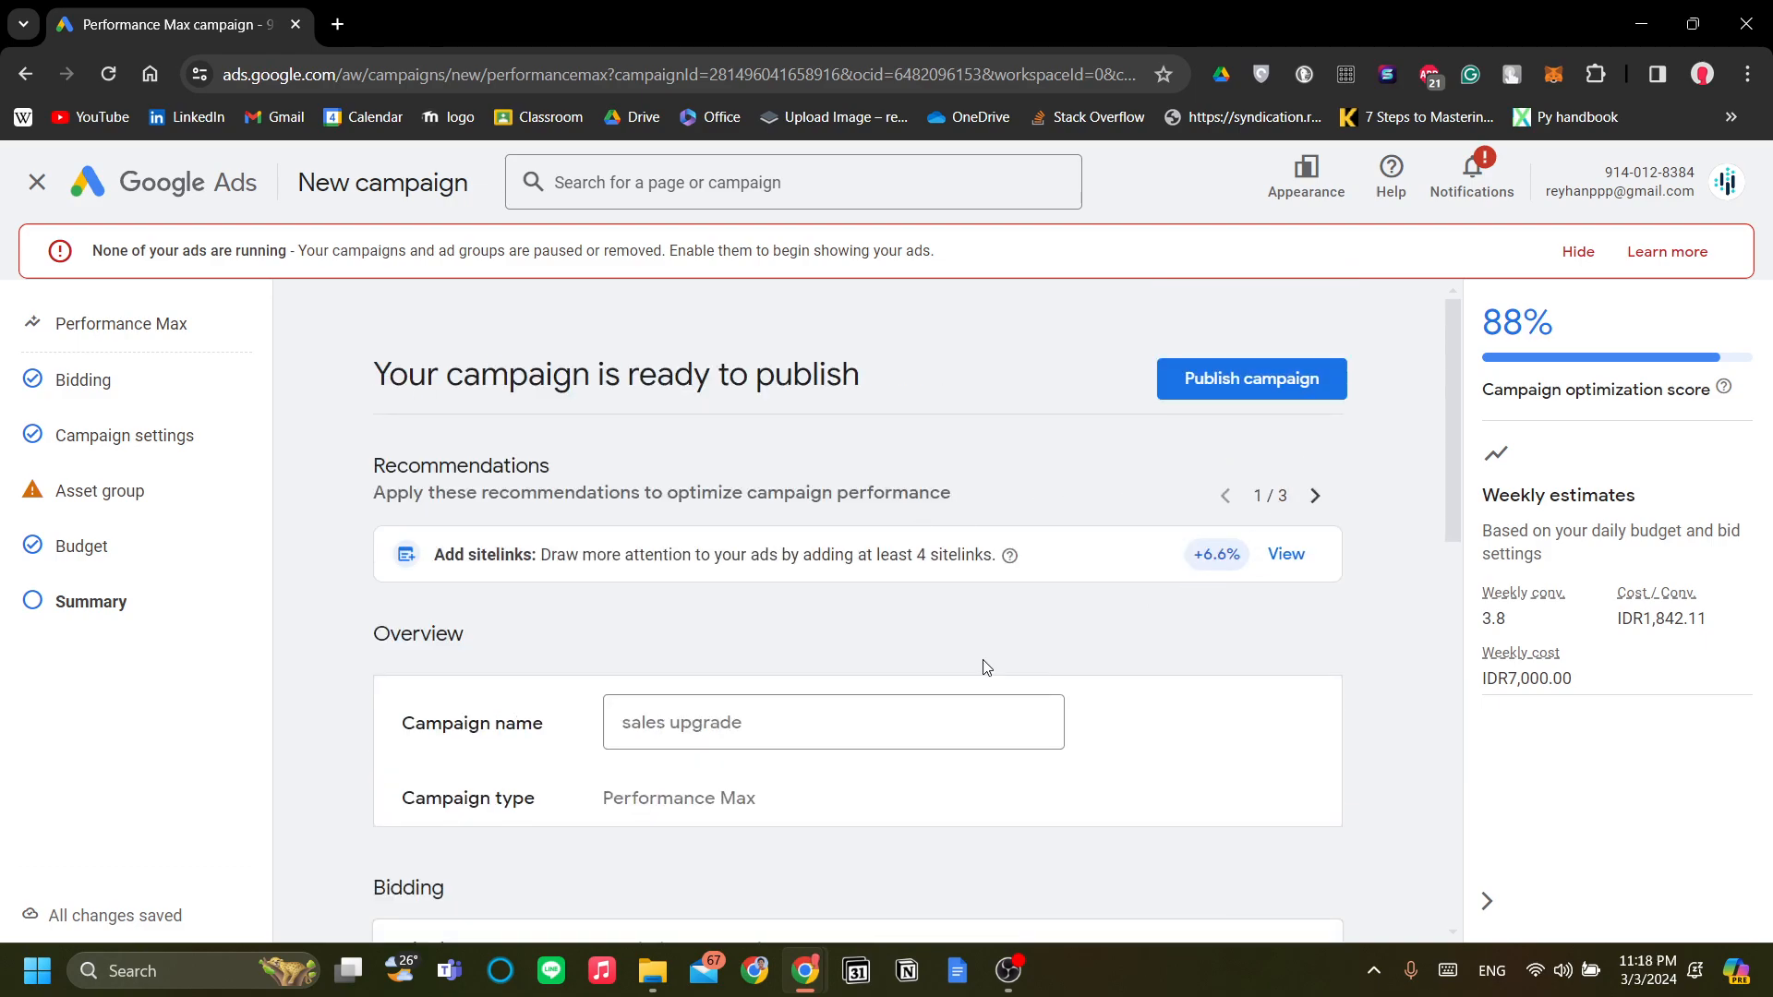
scroll(984, 665, down, 5)
scroll(984, 666, up, 5)
scroll(1043, 596, down, 6)
scroll(1042, 598, up, 3)
scroll(1042, 602, up, 2)
scroll(1042, 602, down, 7)
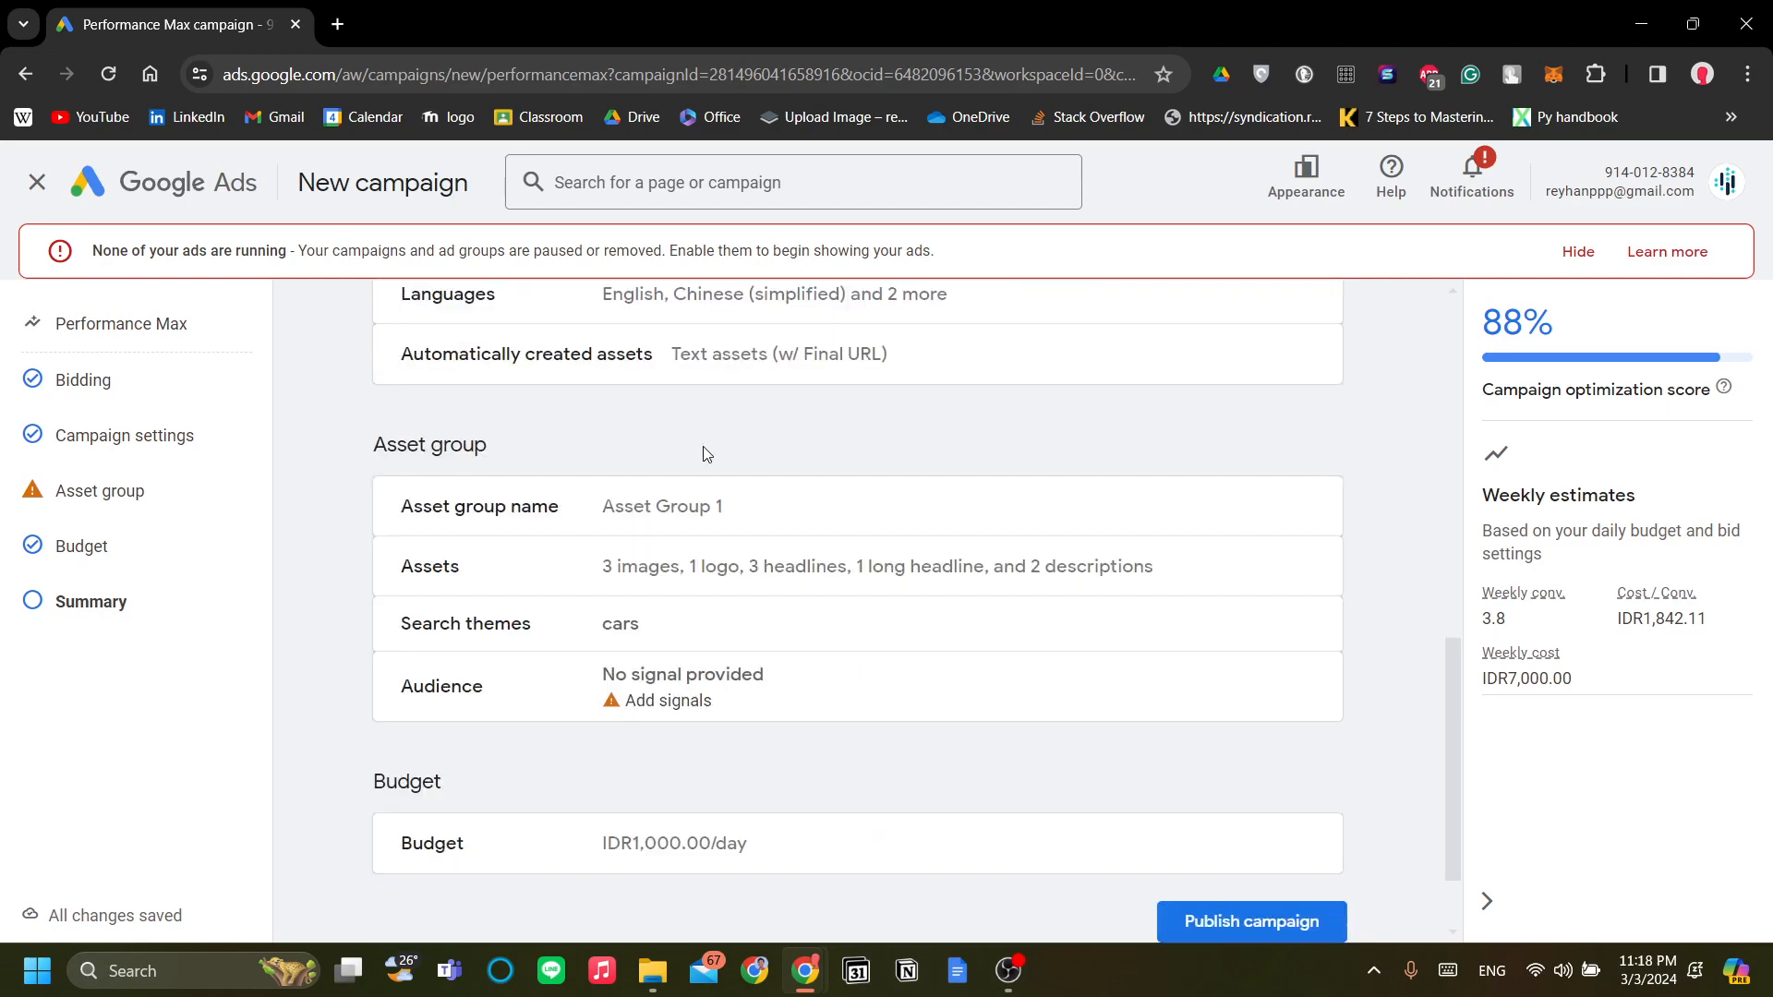
scroll(705, 453, down, 1)
scroll(908, 709, up, 6)
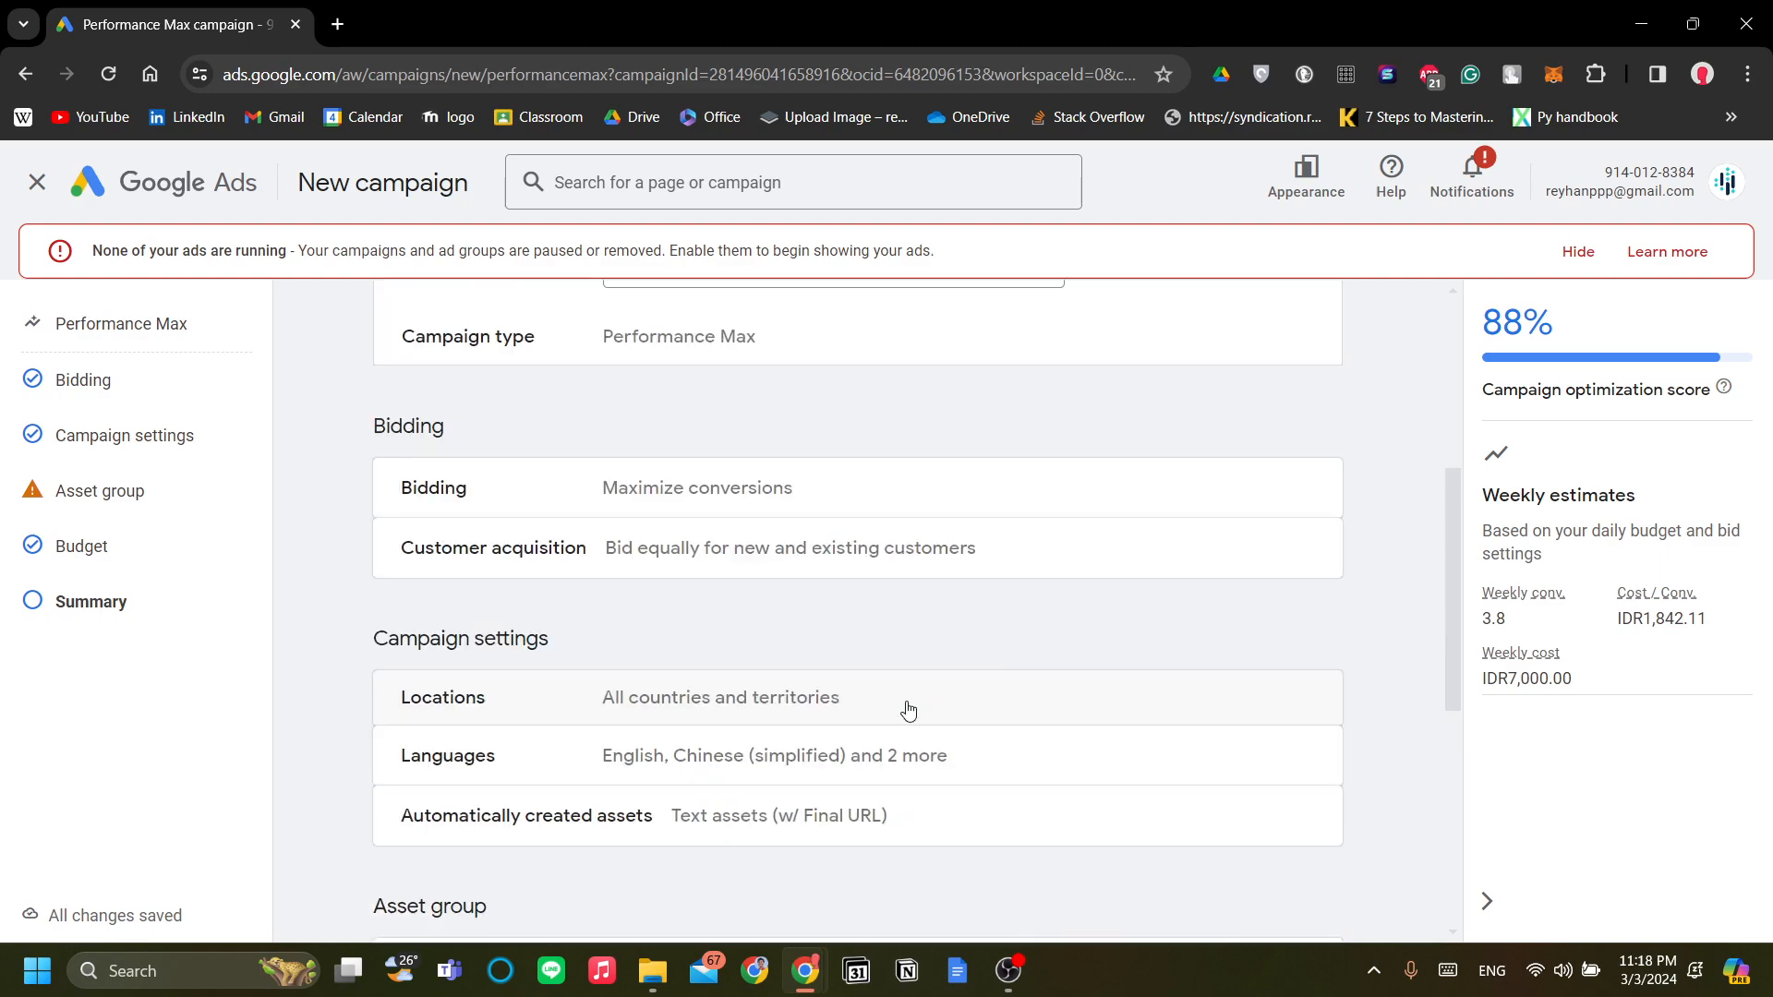
scroll(908, 709, up, 6)
scroll(908, 709, down, 10)
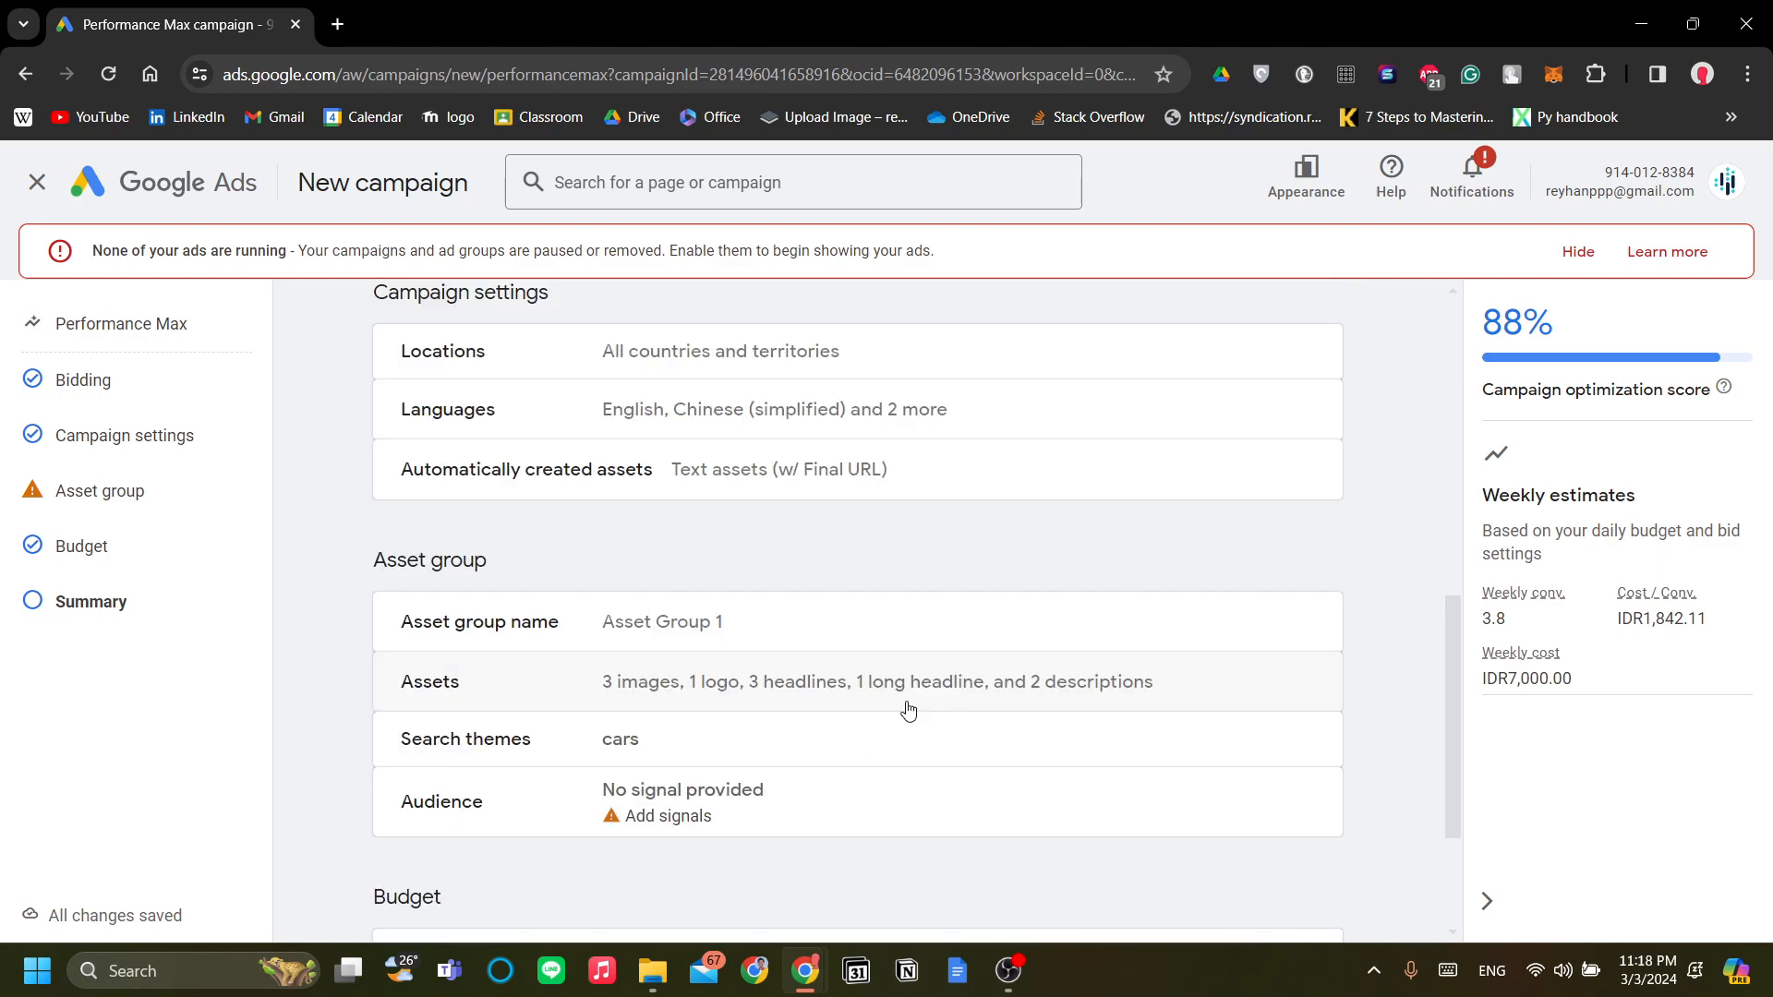
Publish the "sales upgrade" campaign from its summary
scroll(908, 709, down, 3)
scroll(734, 678, up, 7)
click(1262, 399)
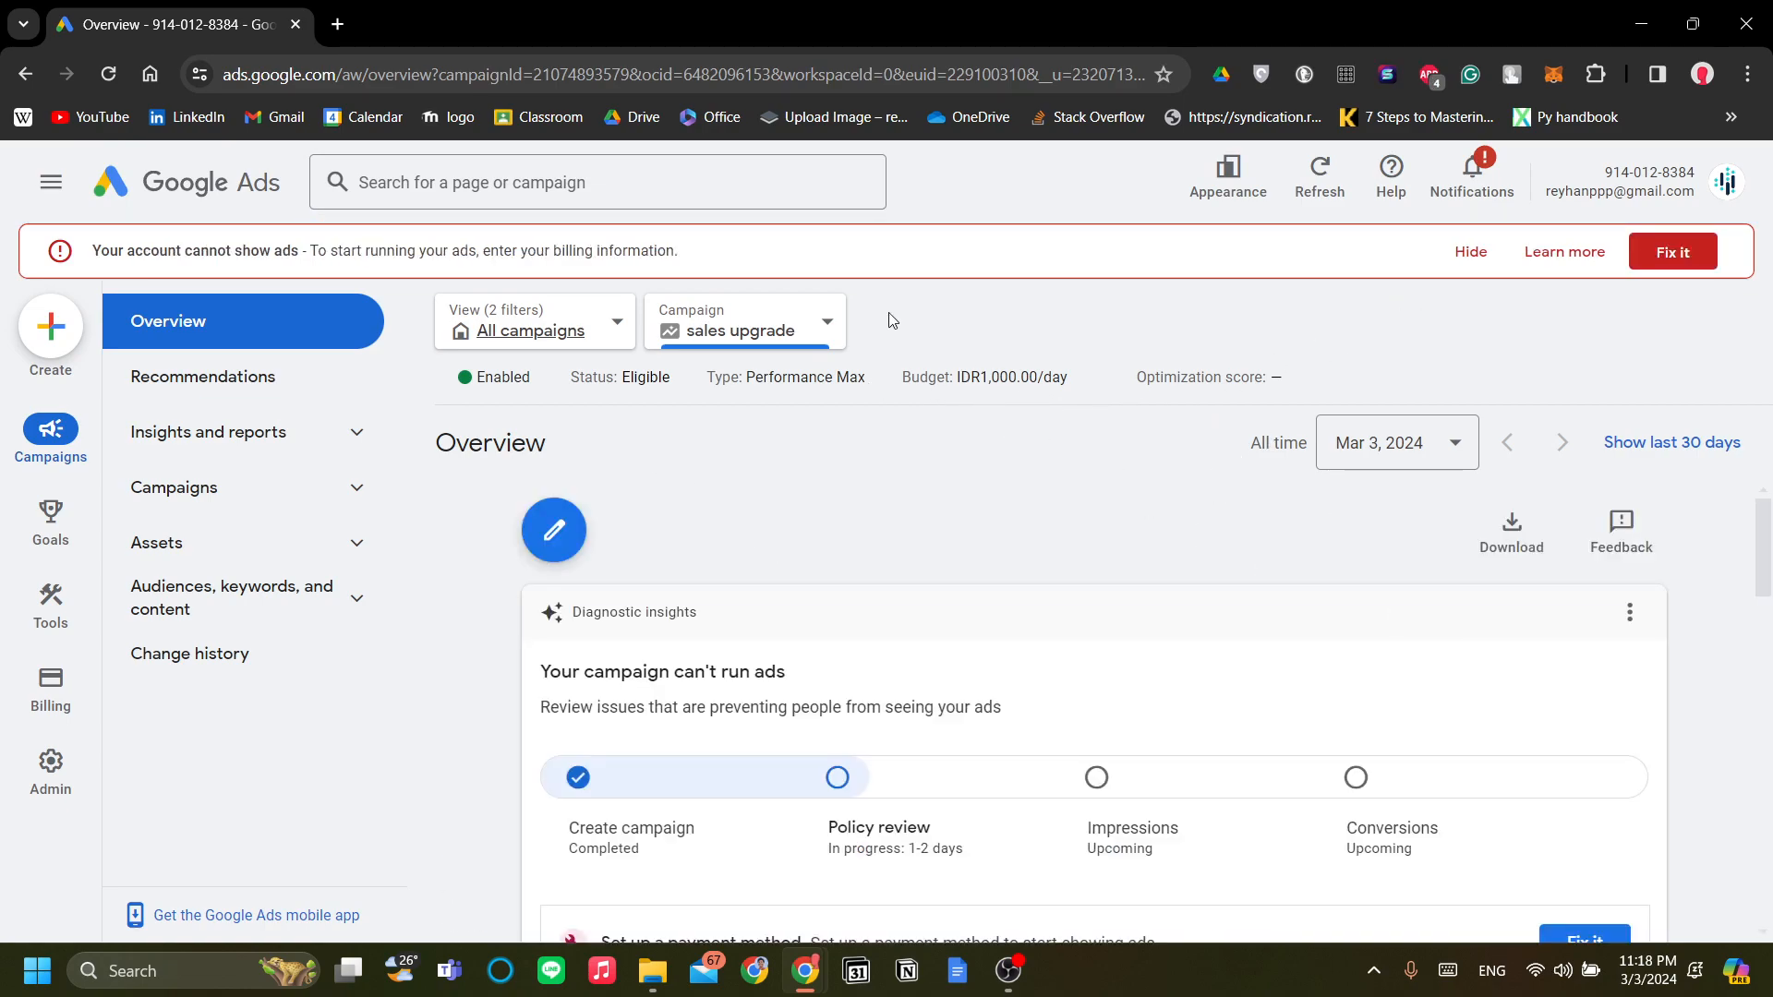
Examine the published campaign's overview, including the account billing notice, diagnostic insights, policy review progress and campaign diagnostics
scroll(1329, 566, down, 3)
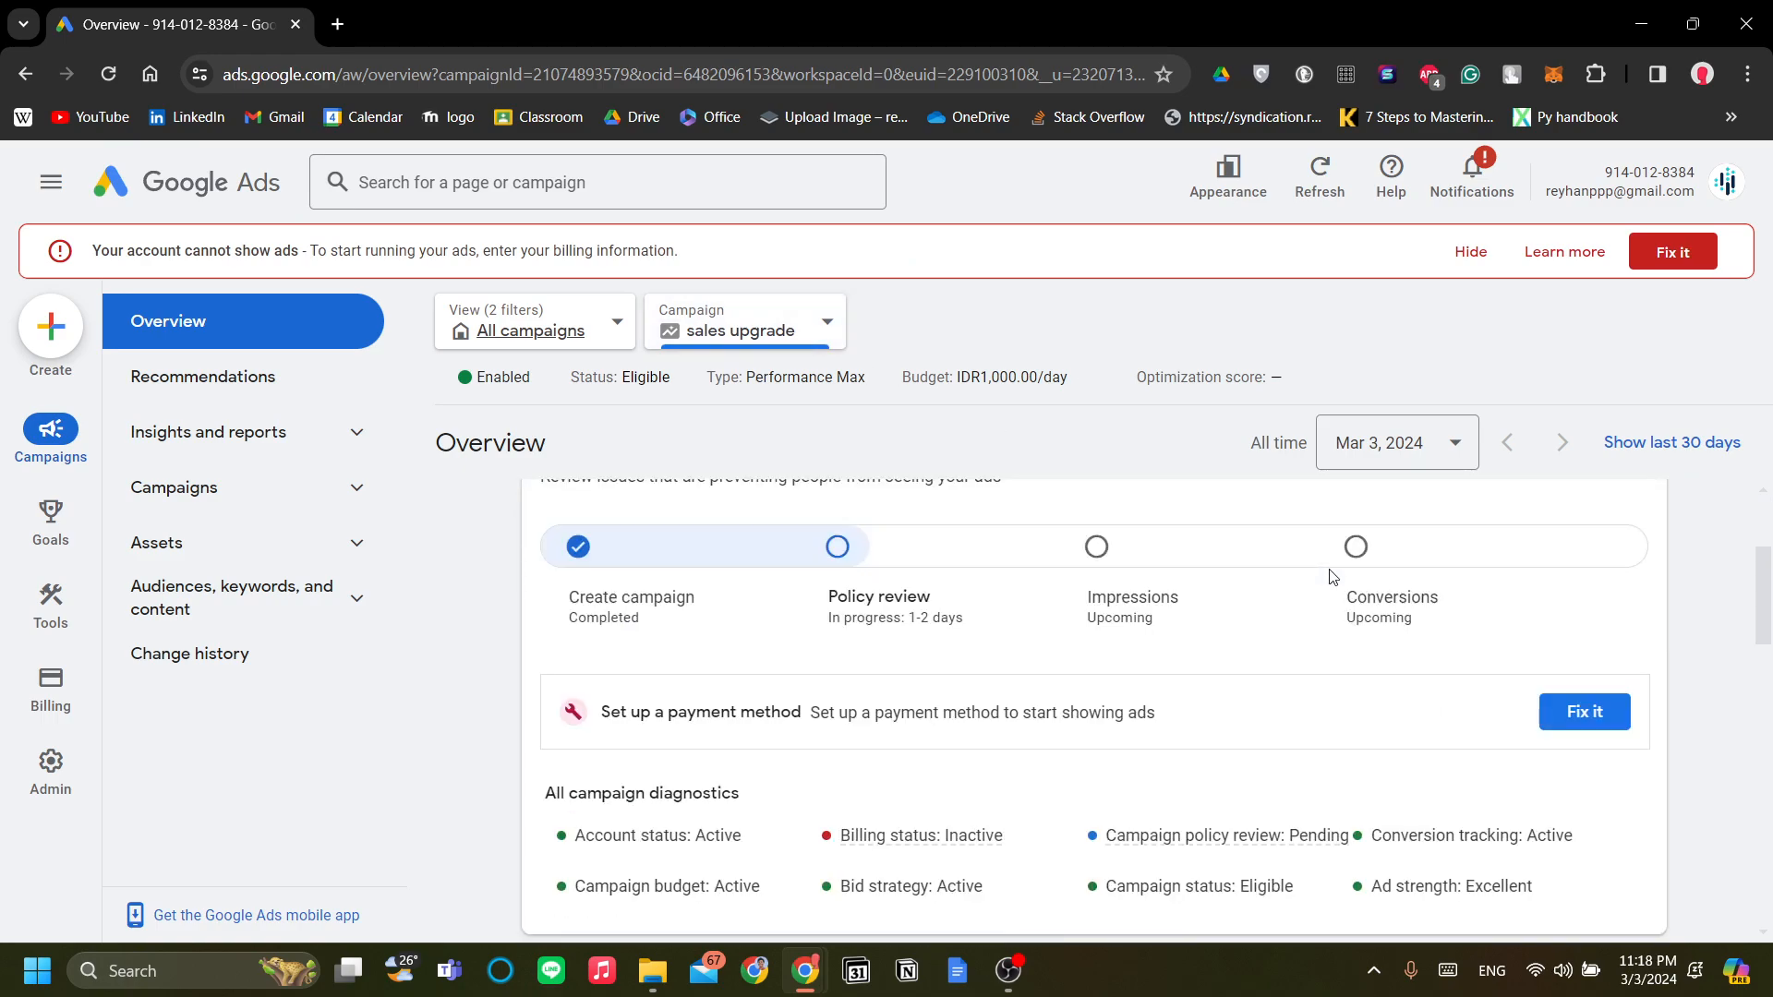
scroll(1434, 734, up, 1)
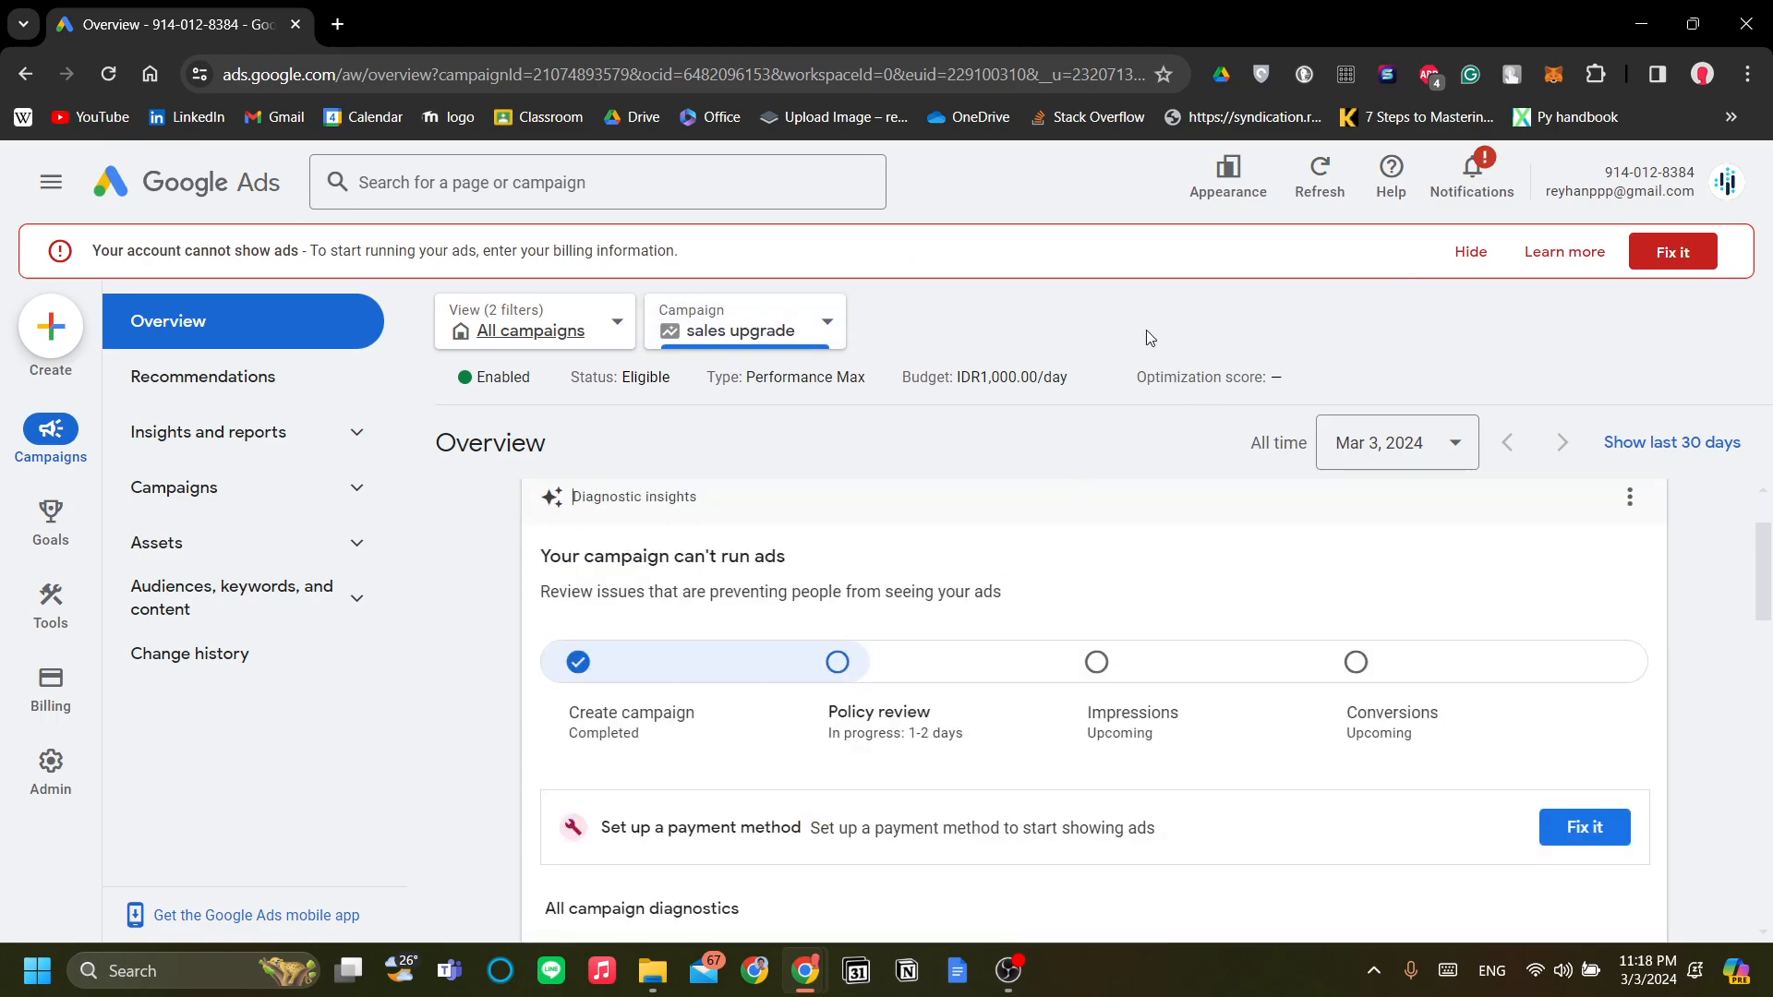
drag(705, 262, 551, 252)
click(842, 439)
scroll(887, 577, up, 1)
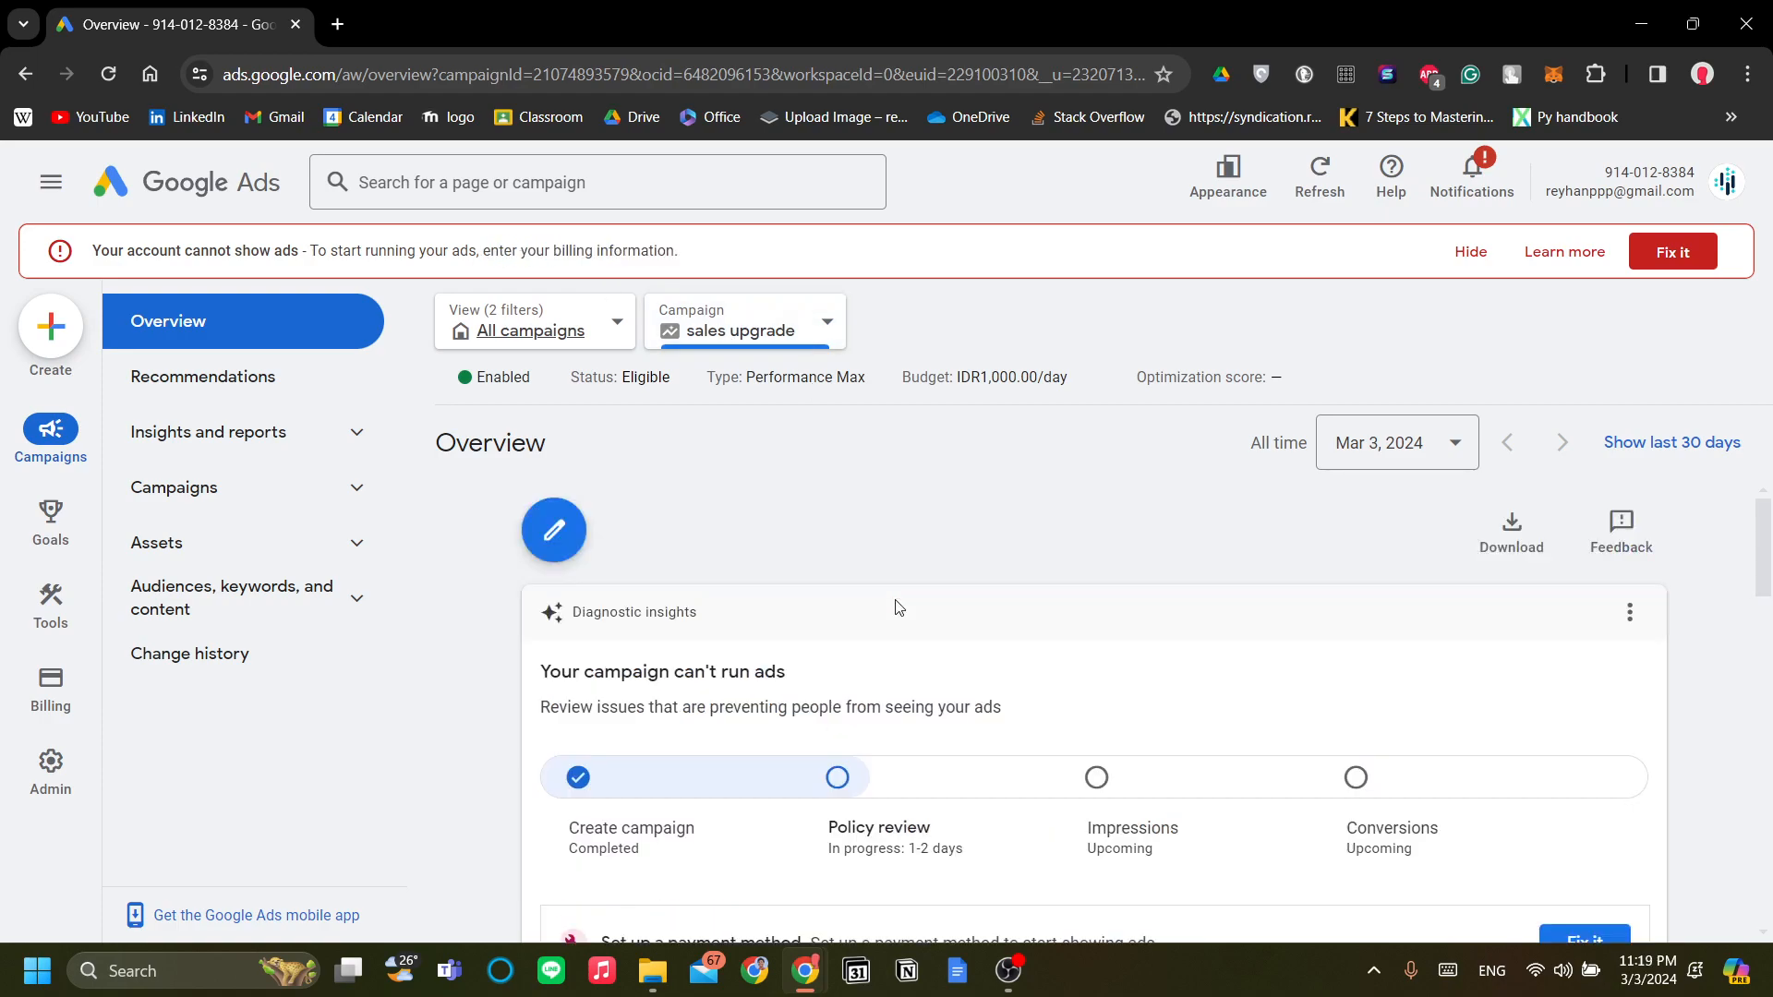
scroll(886, 623, down, 1)
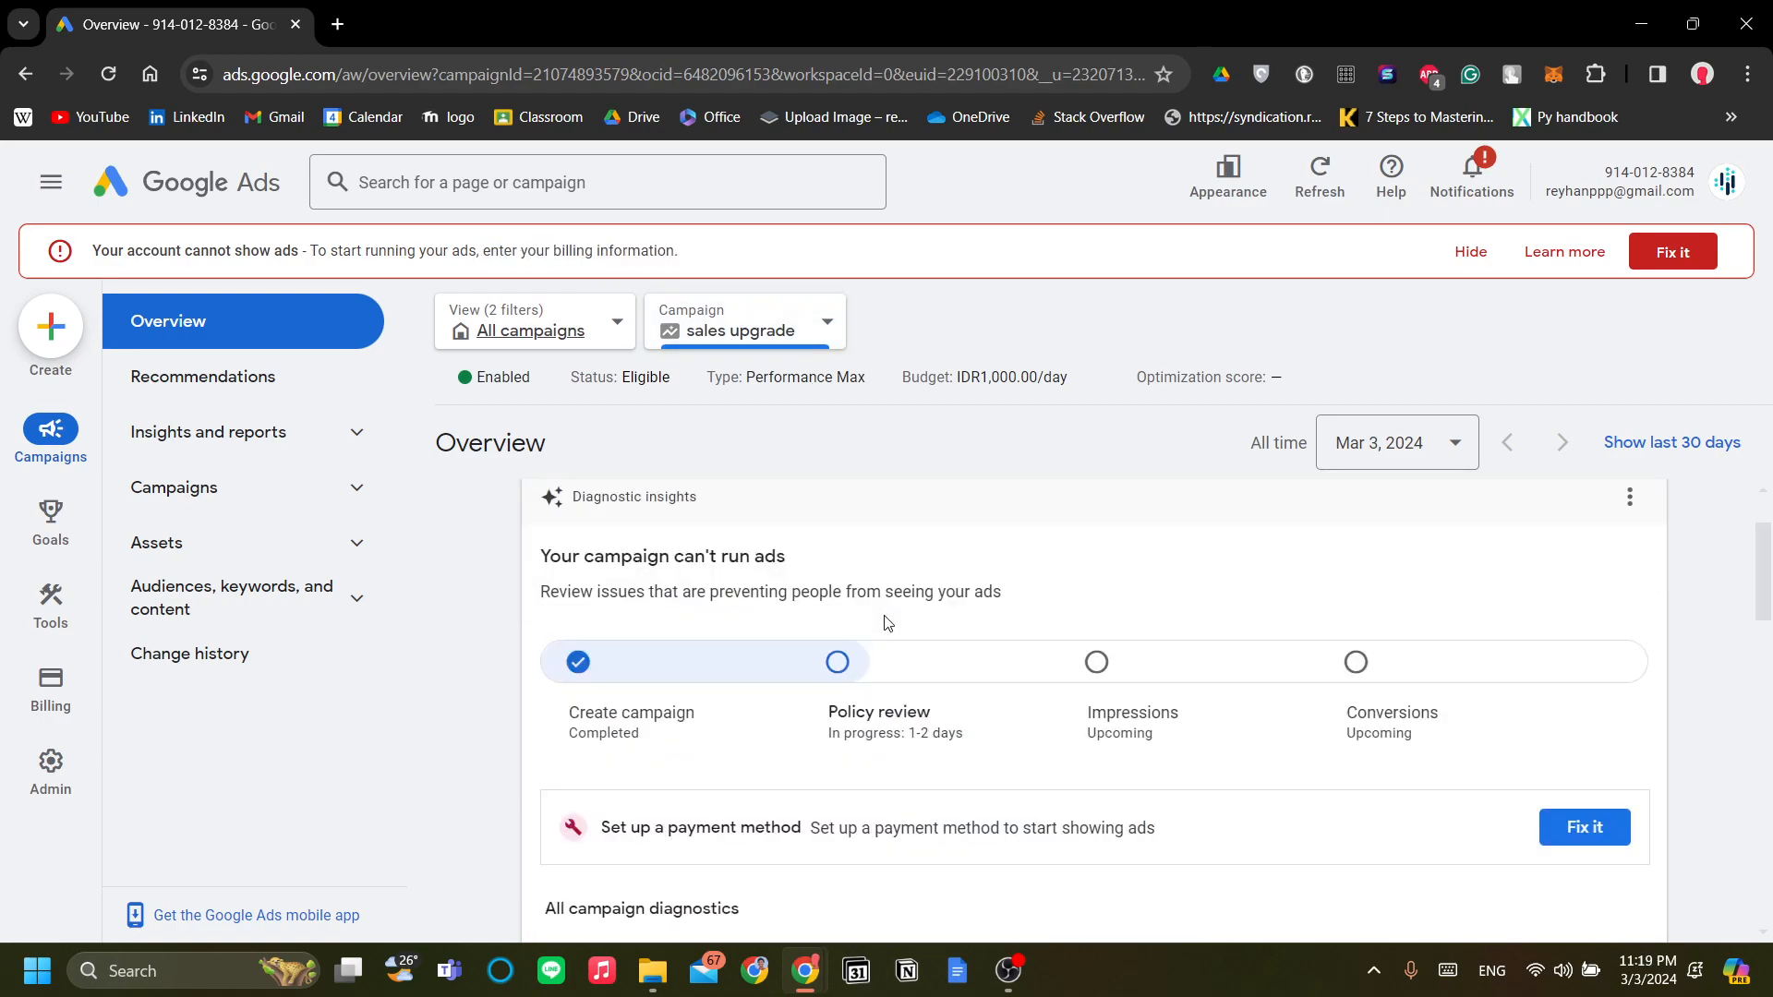
drag(517, 247, 784, 278)
click(873, 491)
scroll(589, 536, down, 2)
scroll(587, 531, up, 3)
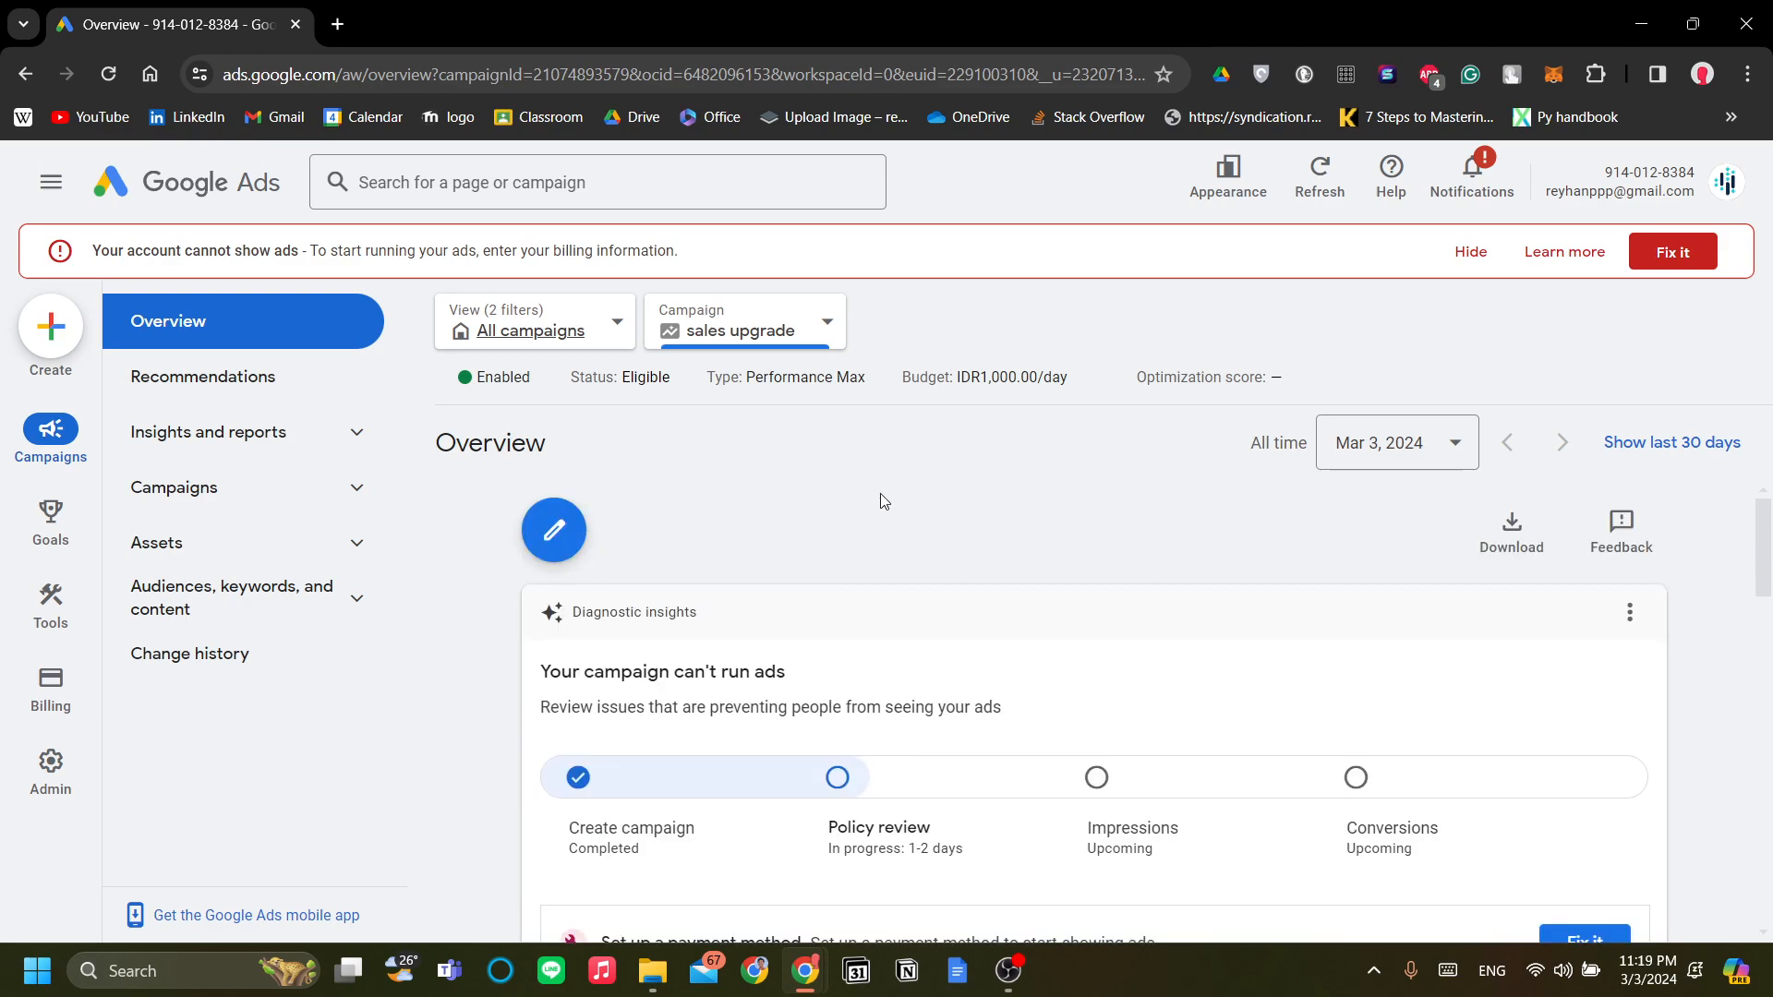
scroll(910, 621, down, 3)
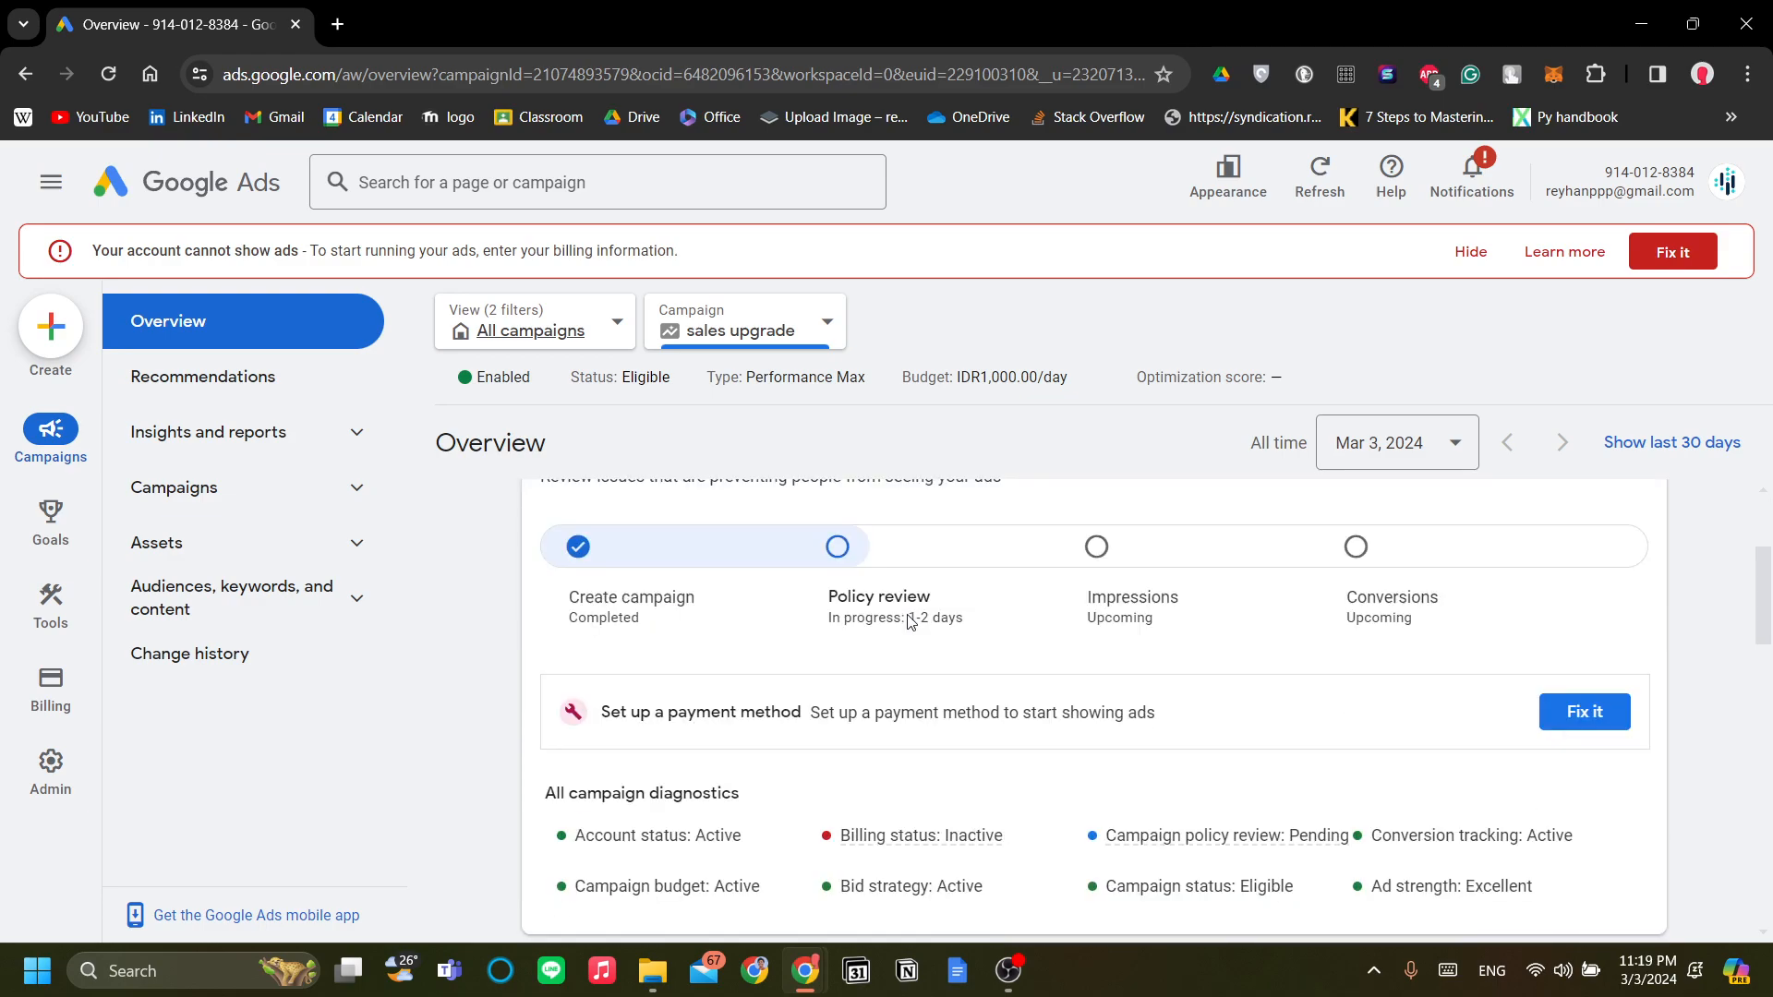
Change the "sales upgrade" campaign's status to Paused
scroll(918, 612, up, 3)
click(498, 376)
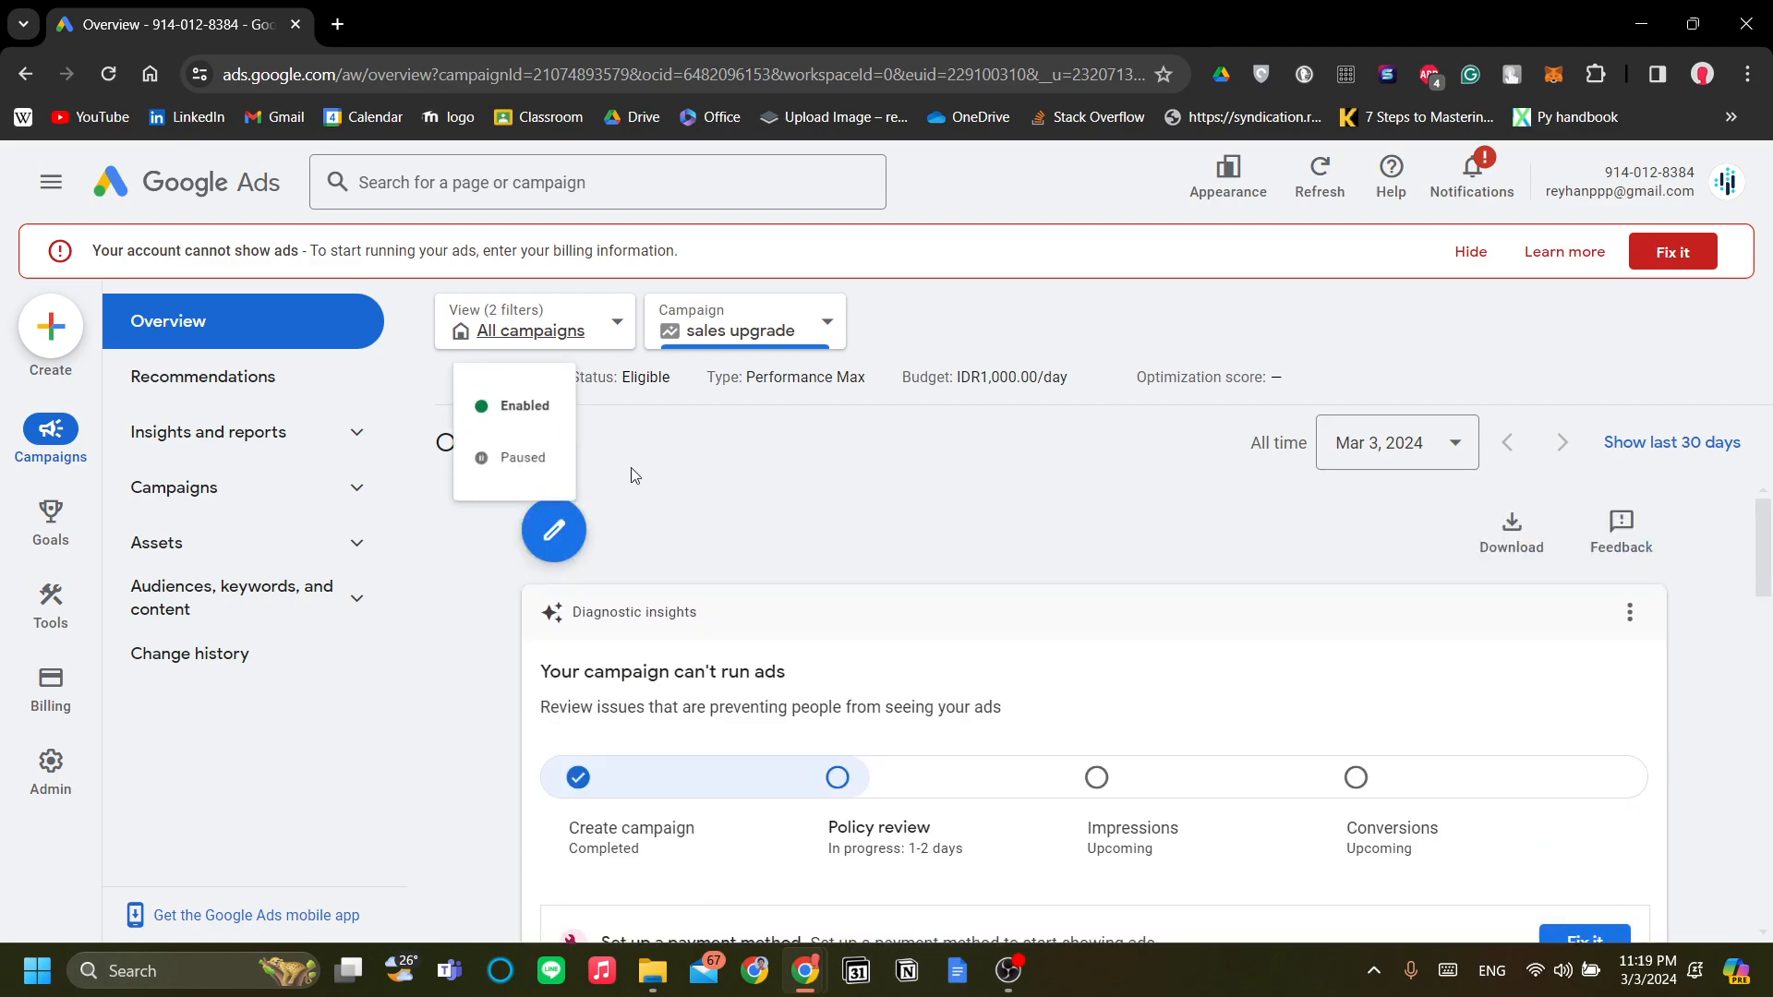
click(544, 480)
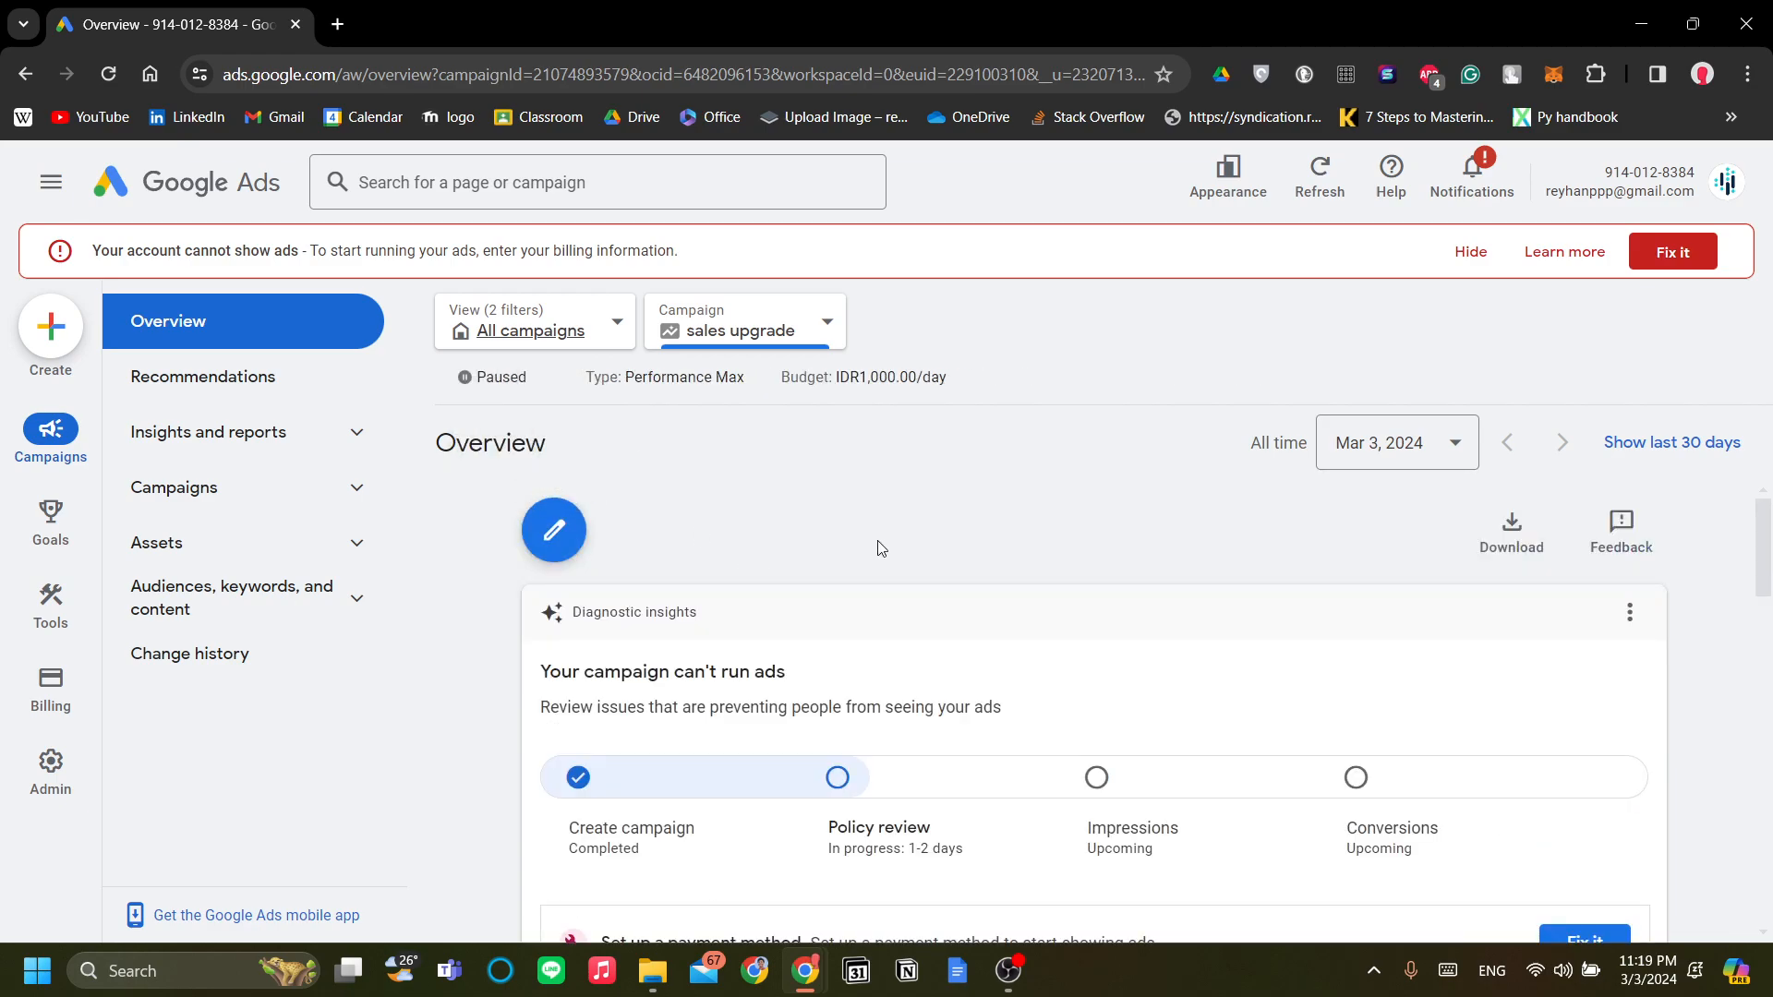
scroll(880, 548, down, 3)
scroll(1062, 611, up, 1)
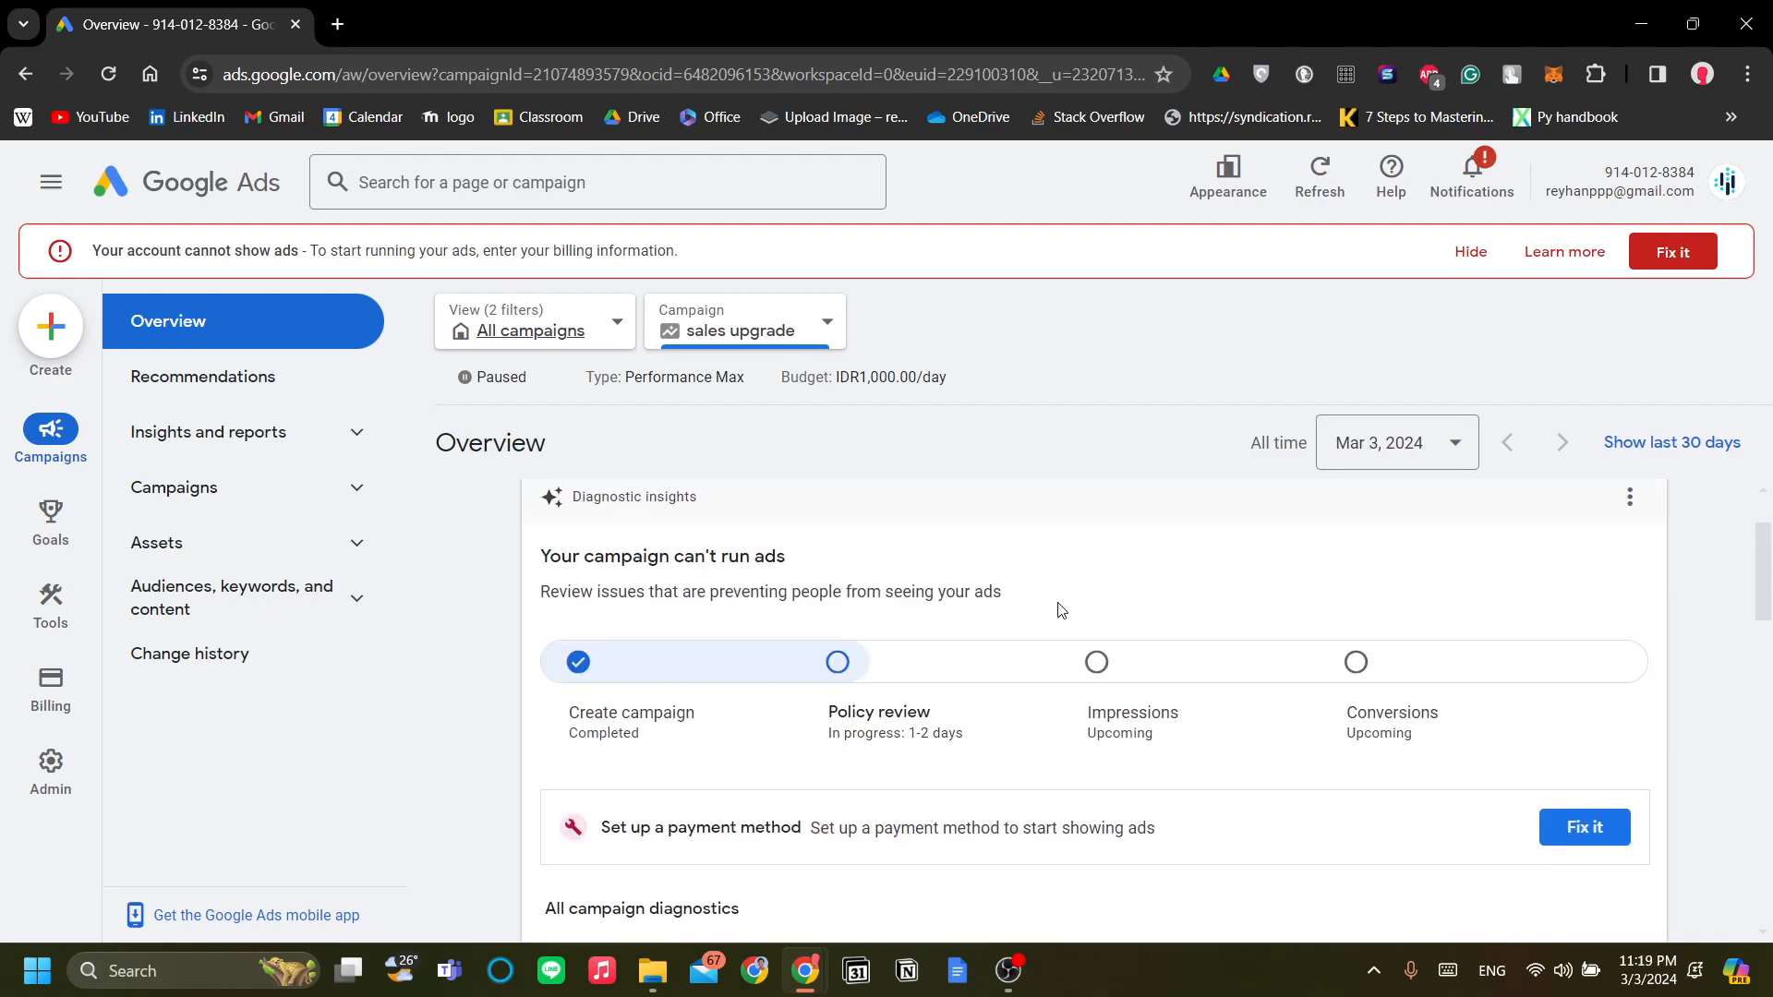
scroll(1062, 610, up, 1)
scroll(1061, 610, down, 1)
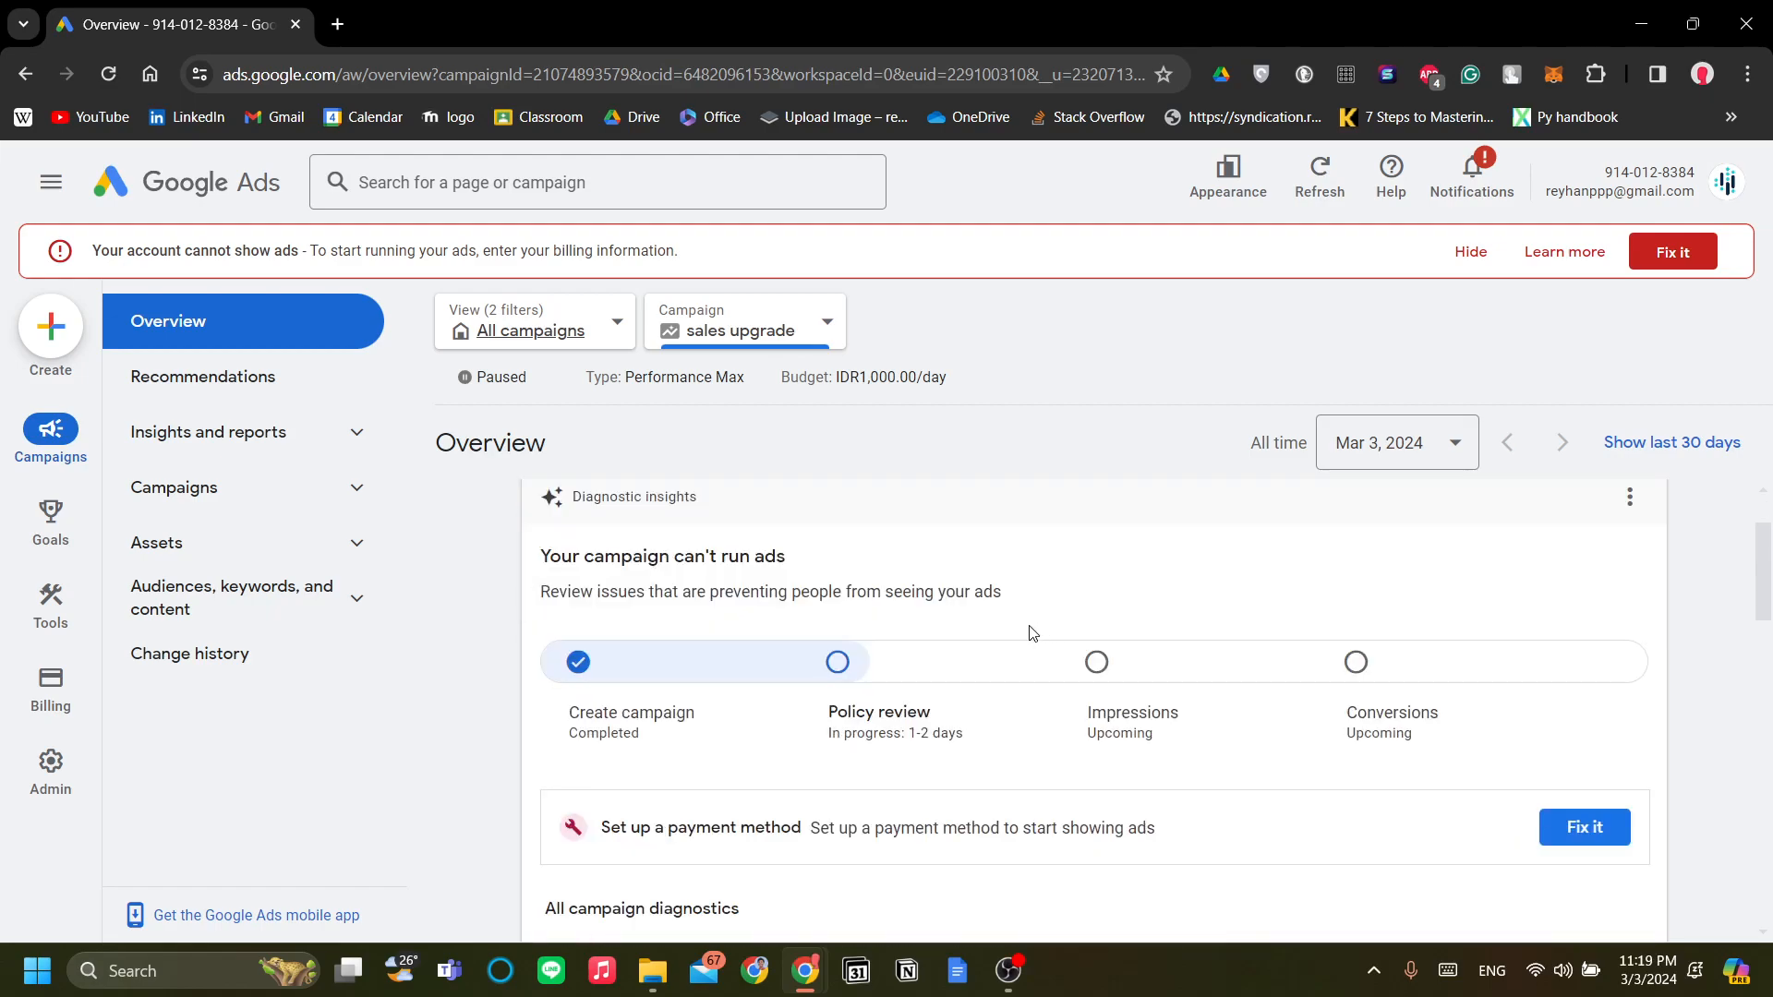